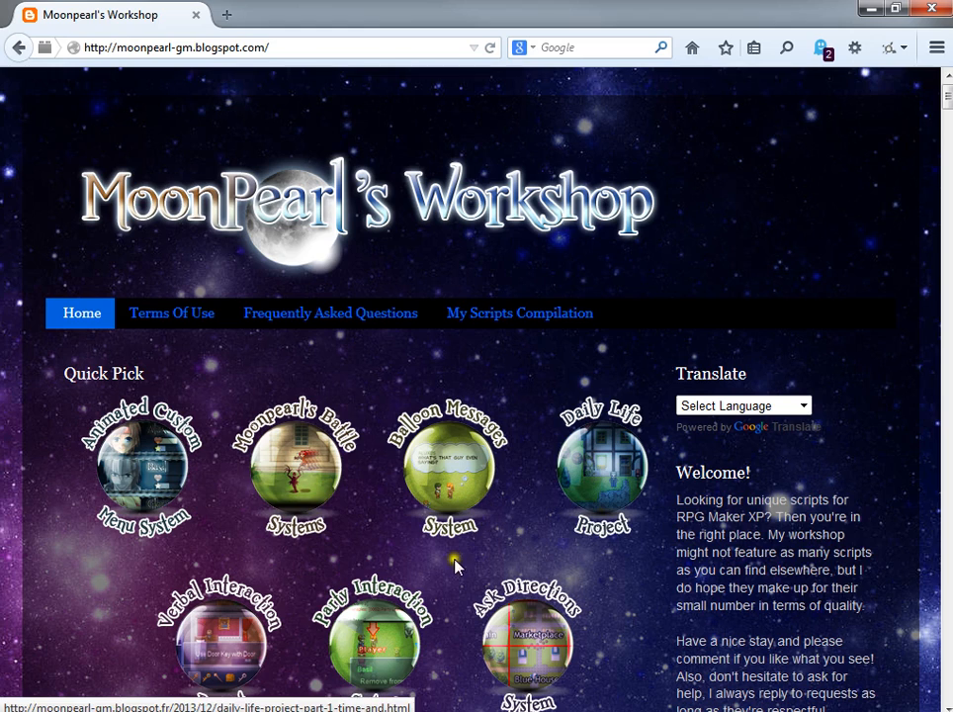
Step: Open the Animated Custom Menu System page and go to its script and demo download section
left_click(141, 481)
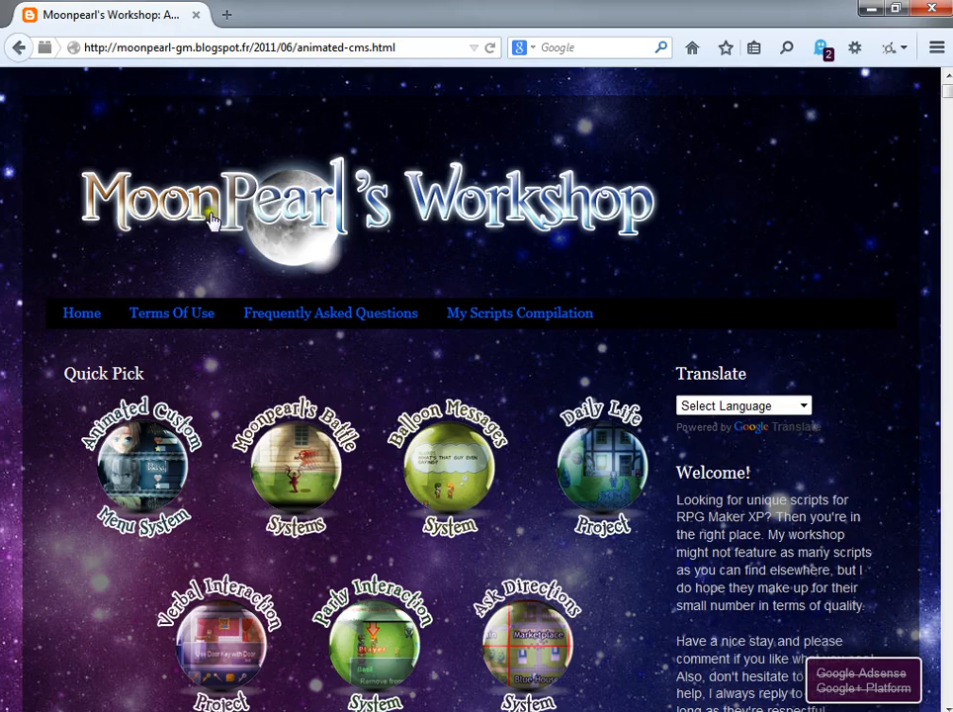
scroll(212, 381, "down", 5)
scroll(102, 204, "down", 10)
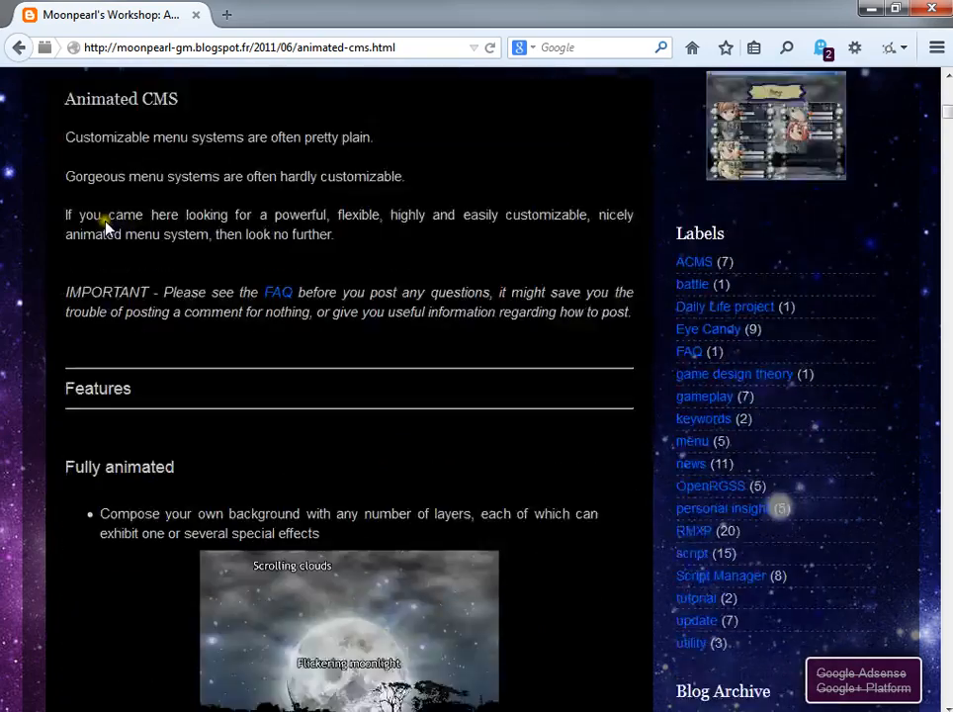
scroll(116, 216, "down", 20)
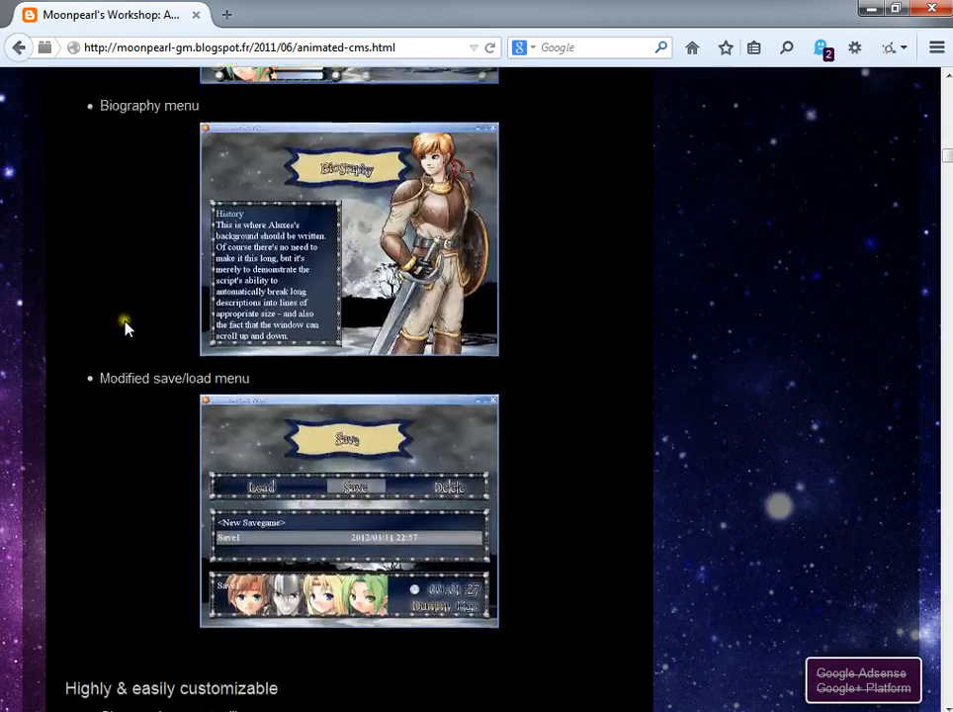
scroll(109, 315, "down", 20)
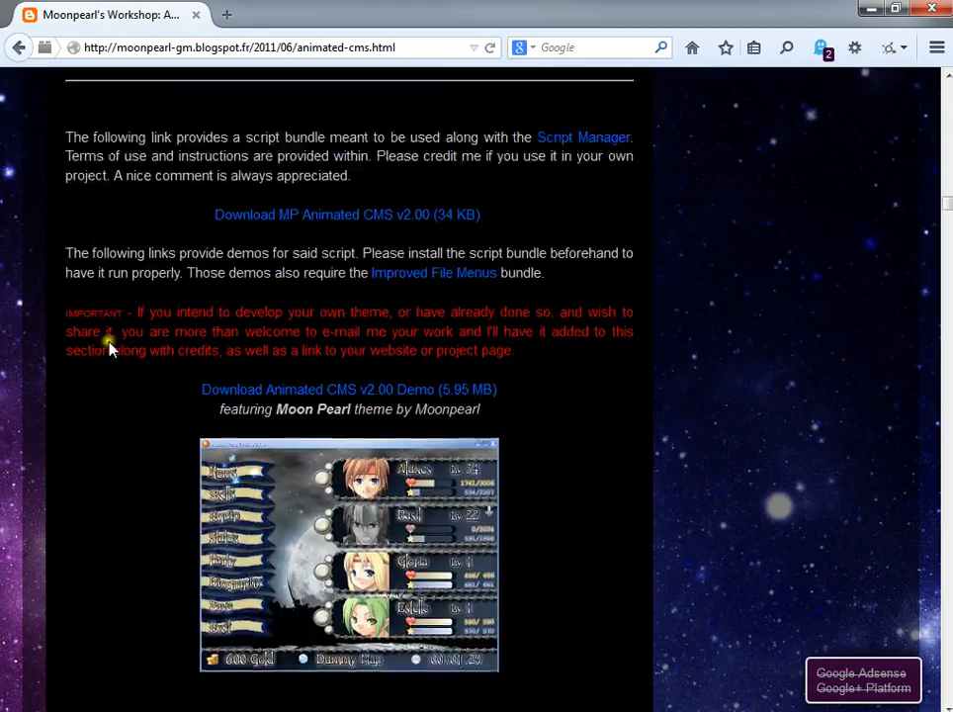
Step: Compare the preview images of the Moon Pearl, Standard Revisited, Summer Breeze and Data Vortex theme demos
scroll(99, 416, "down", 8)
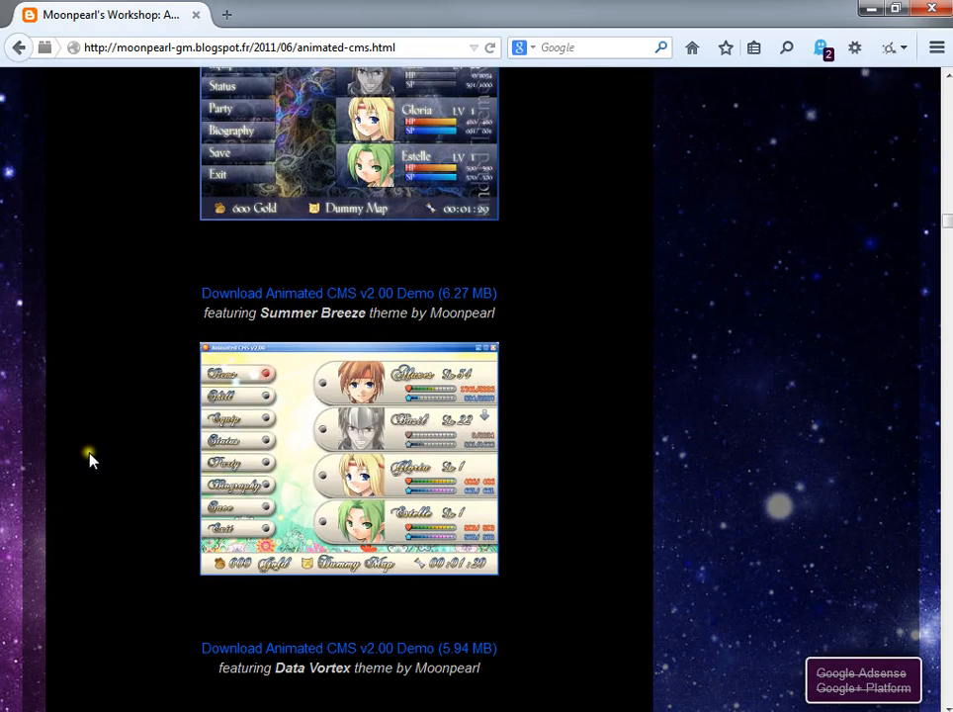
scroll(87, 465, "down", 6)
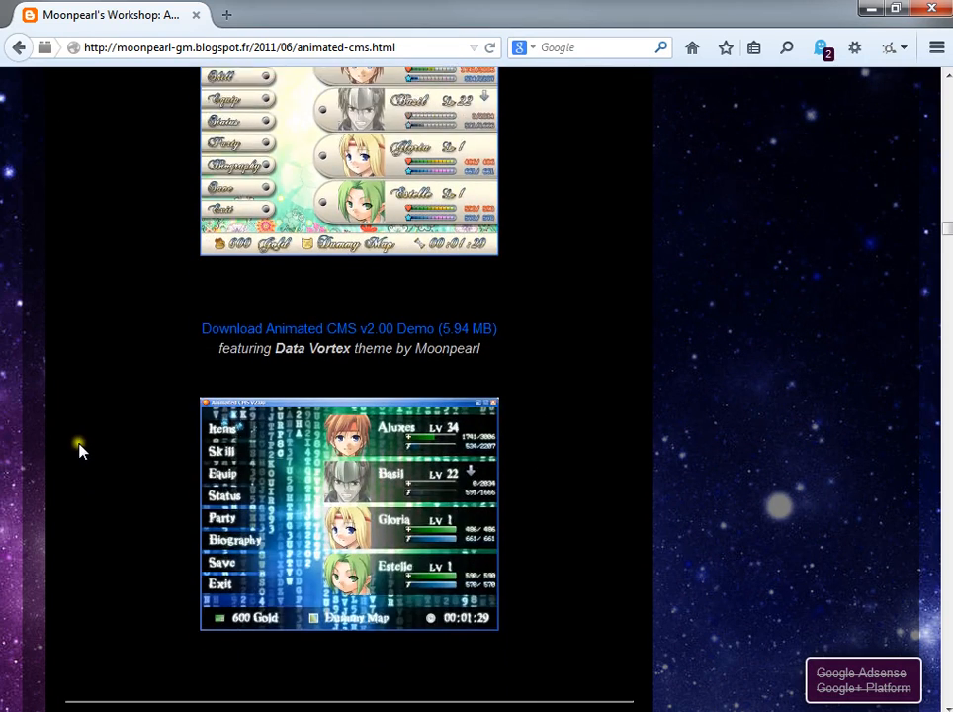
scroll(81, 455, "down", 2)
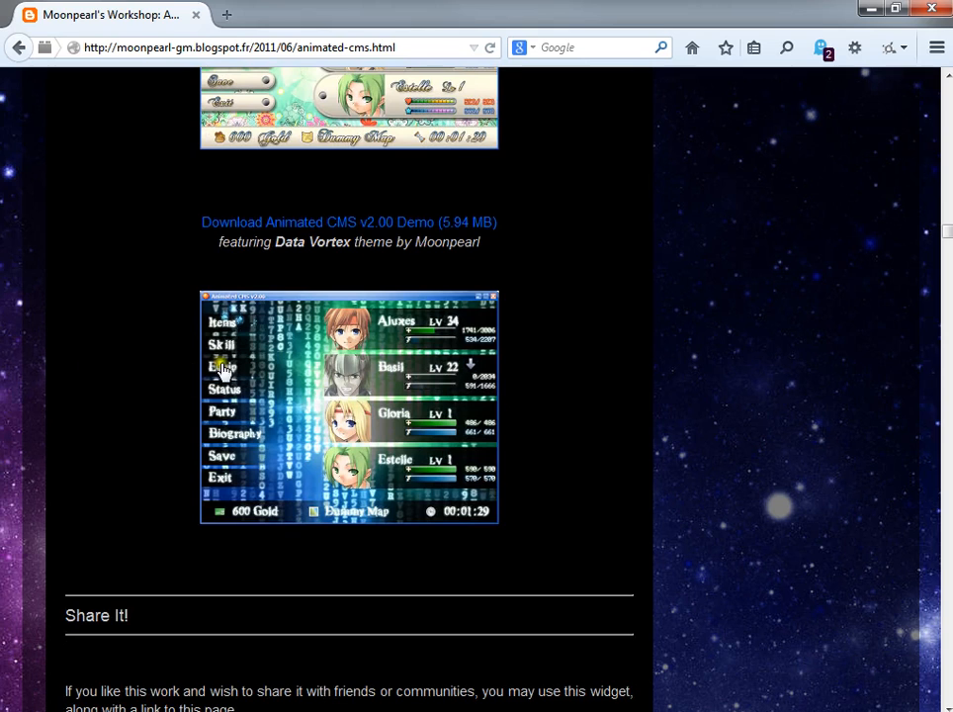
scroll(234, 366, "up", 6)
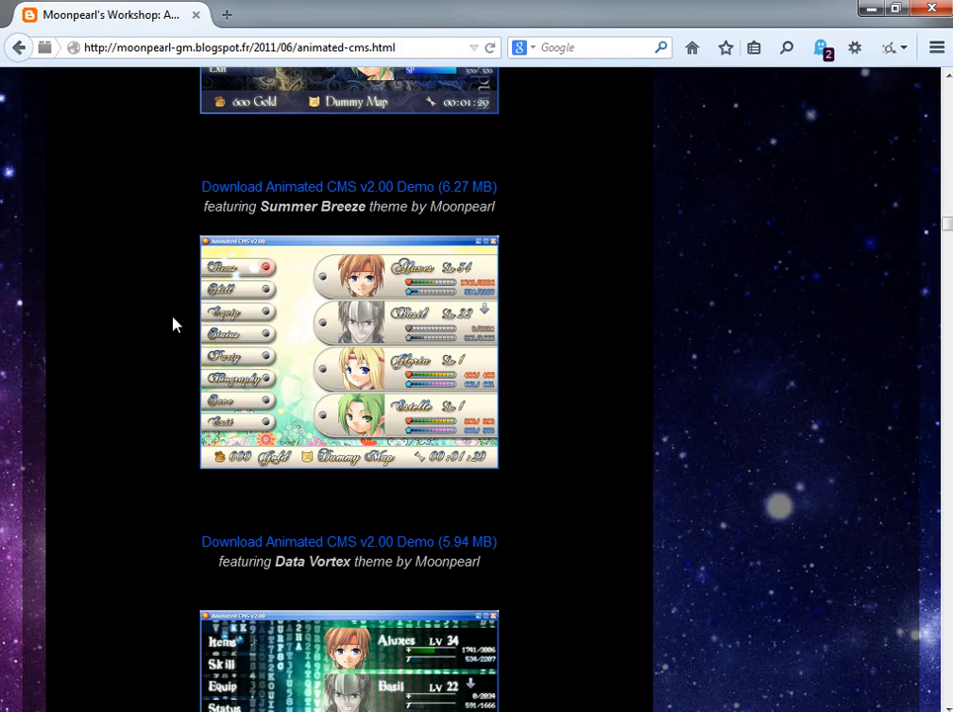
scroll(173, 325, "up", 5)
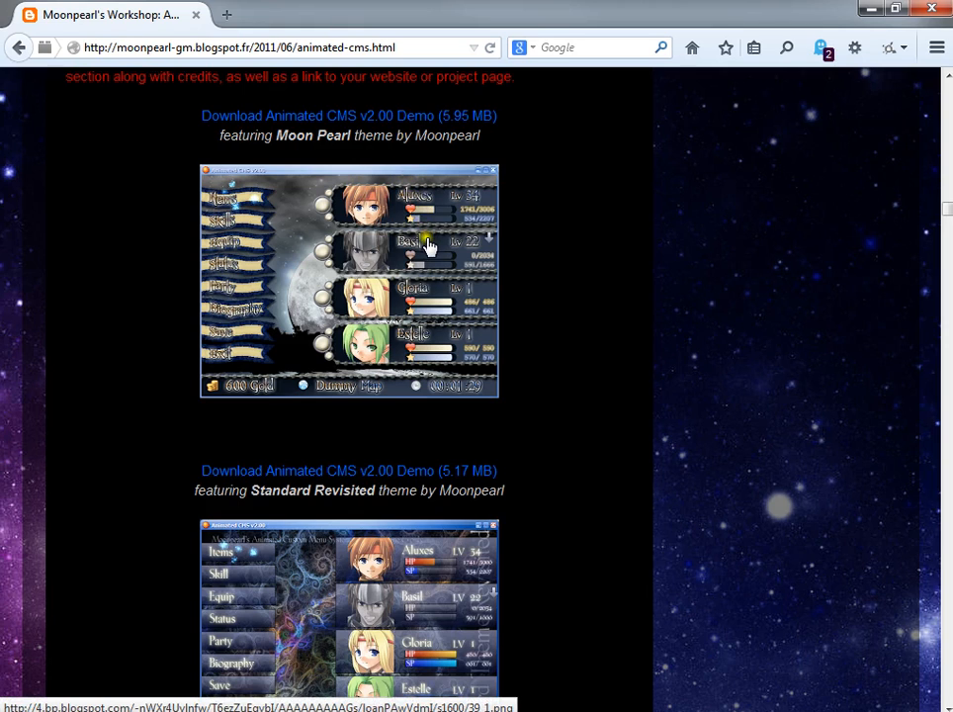
scroll(432, 252, "down", 4)
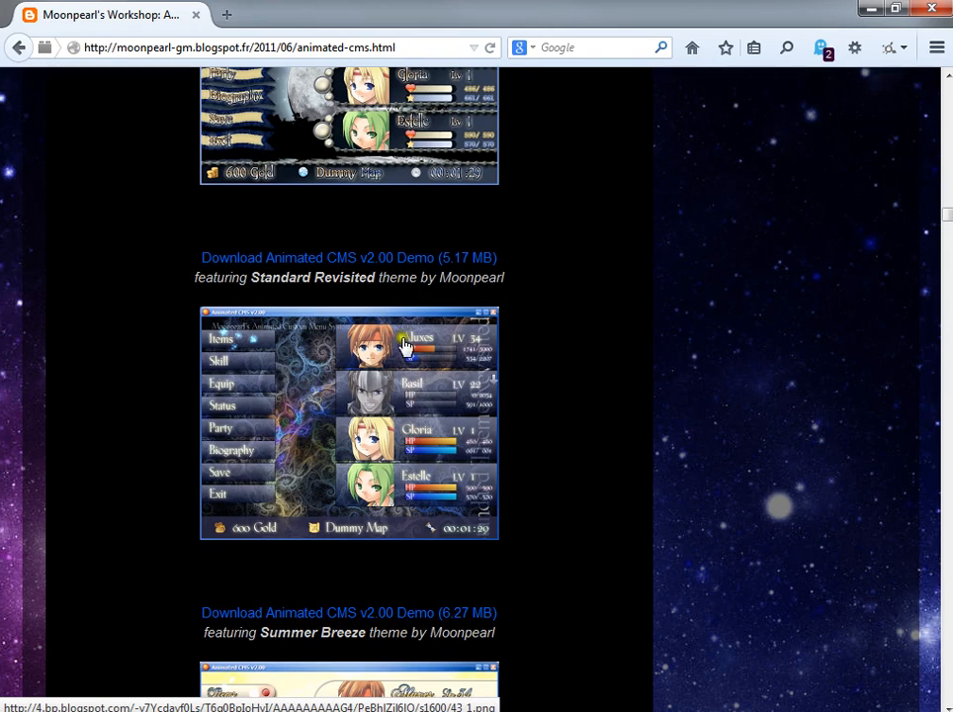
Step: Download the Animated CMS v2.00 Demo with the Standard Revisited theme from MediaFire, saving the ZIP file, and close the browser
left_click(419, 257)
left_click(420, 258)
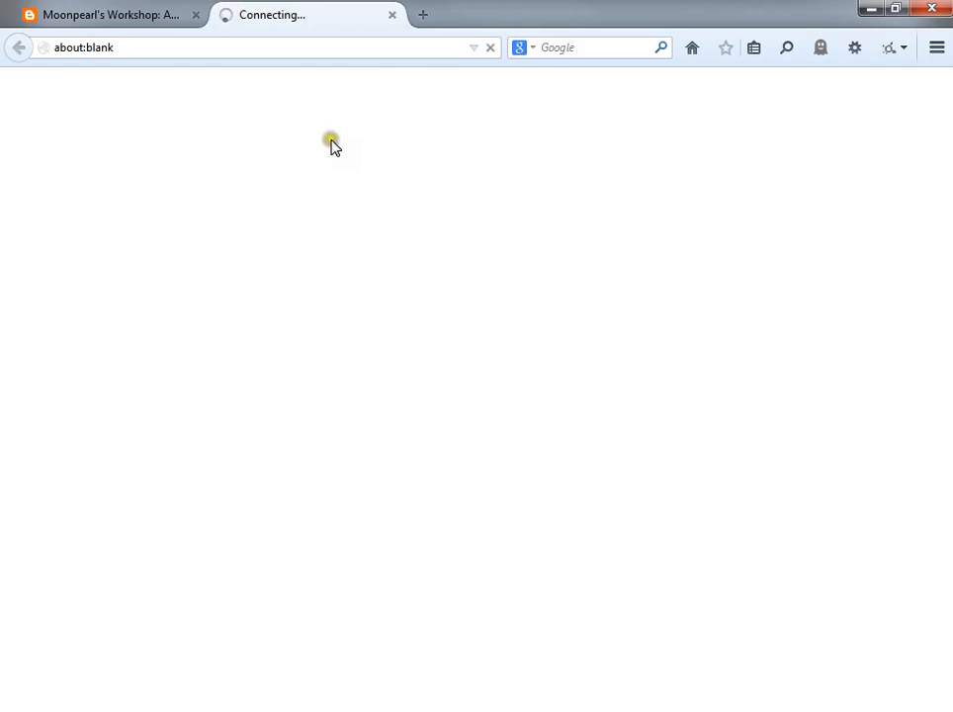
left_click(153, 20)
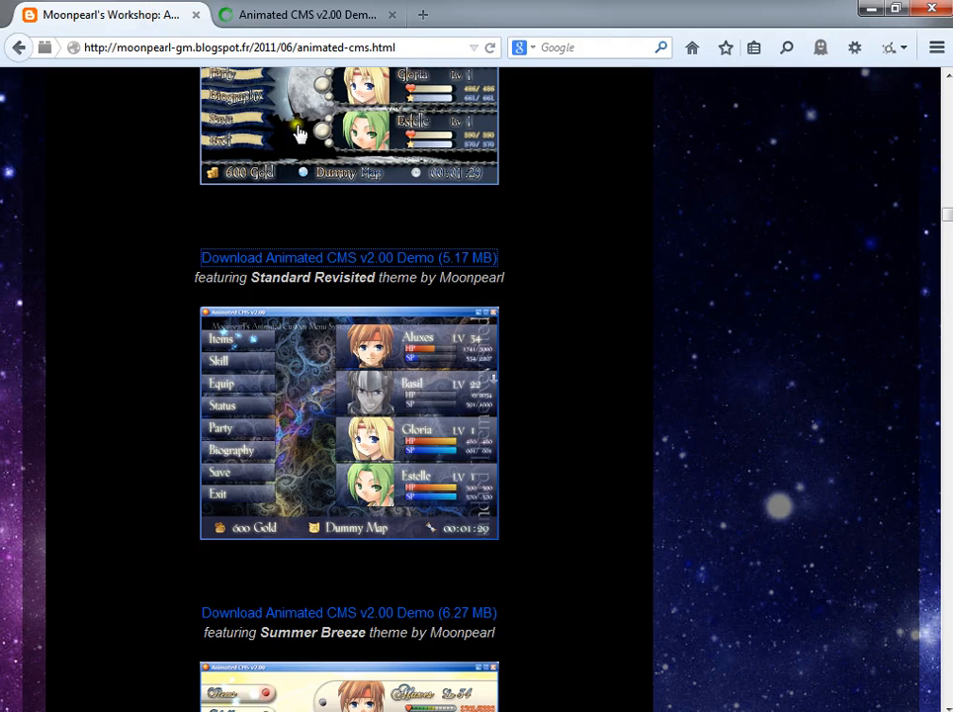
left_click(300, 15)
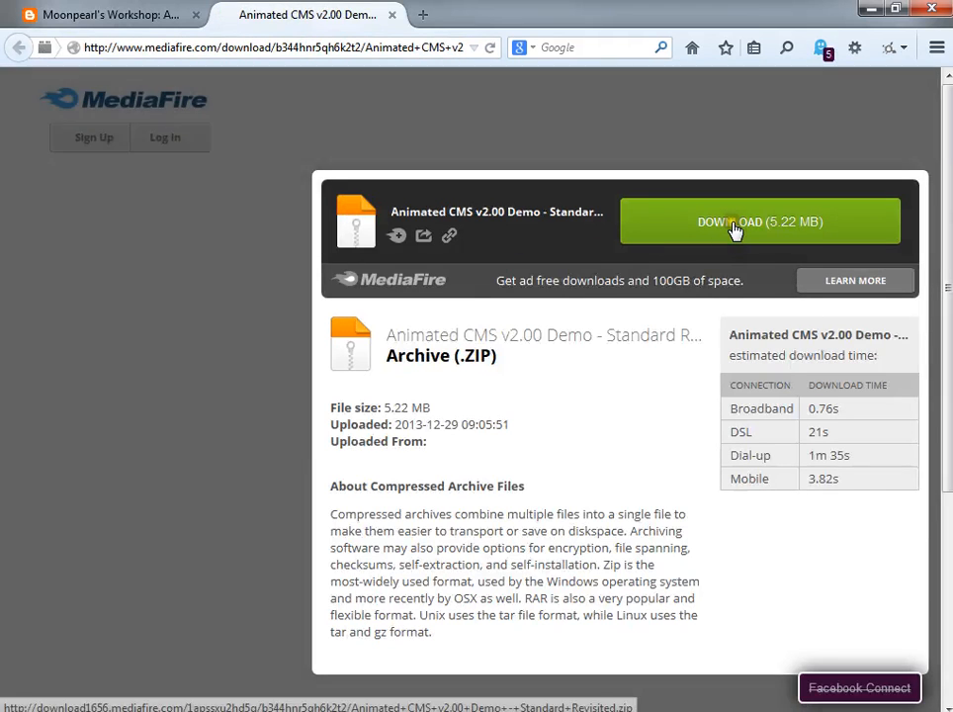
left_click(734, 225)
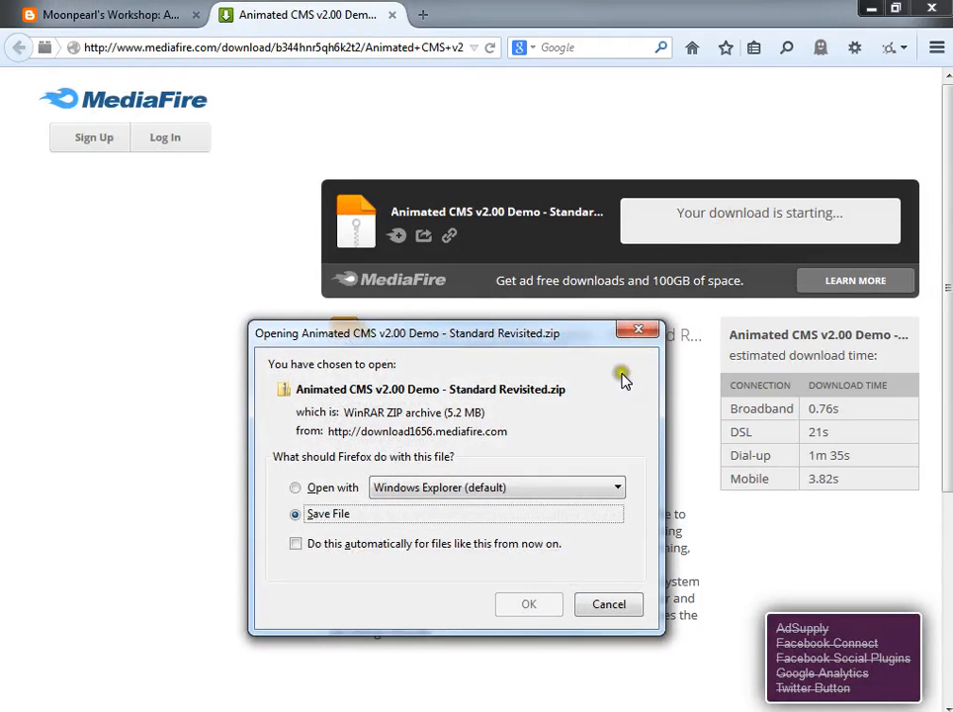
left_click(529, 599)
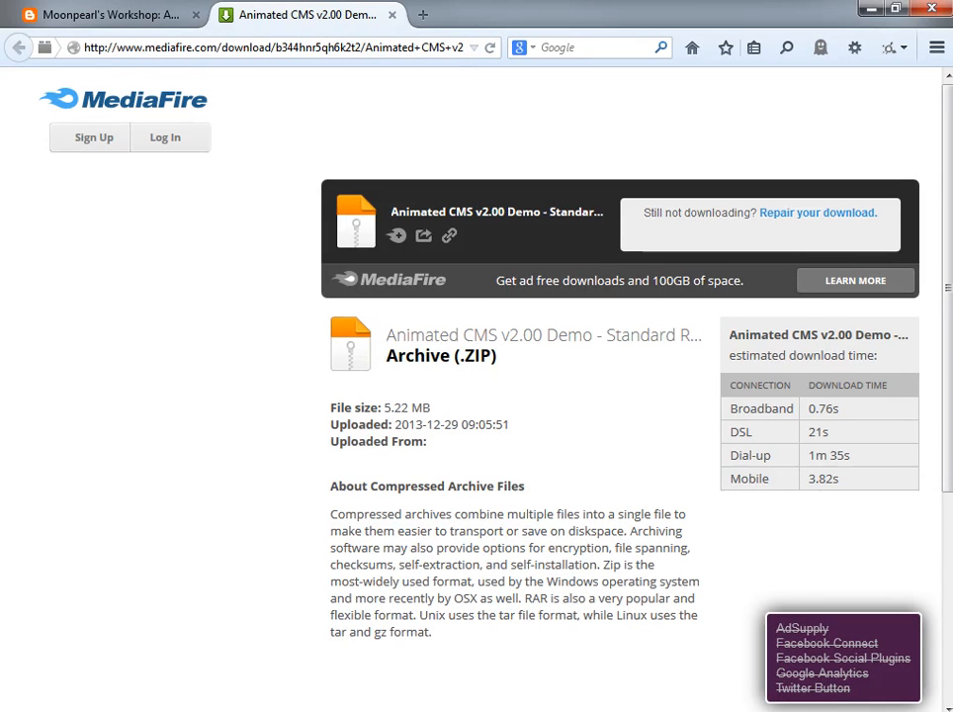
left_click(928, 8)
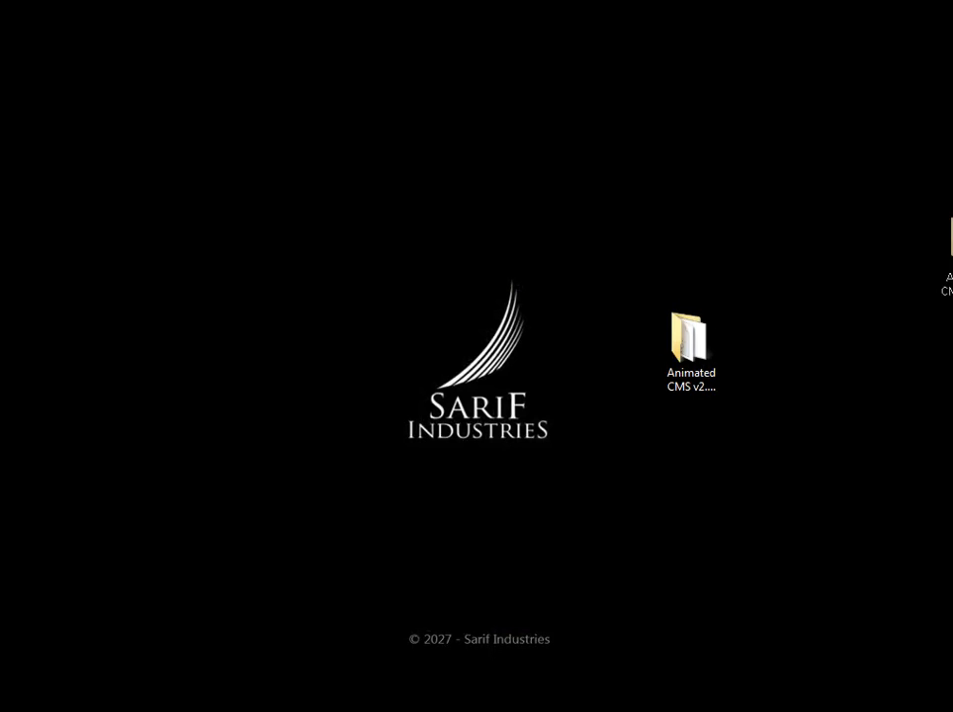
Step: Move the downloaded ZIP toward the middle of the desktop and delete the existing Animated CMS demo folder
left_click_drag(950, 260, 650, 259)
left_click(687, 362)
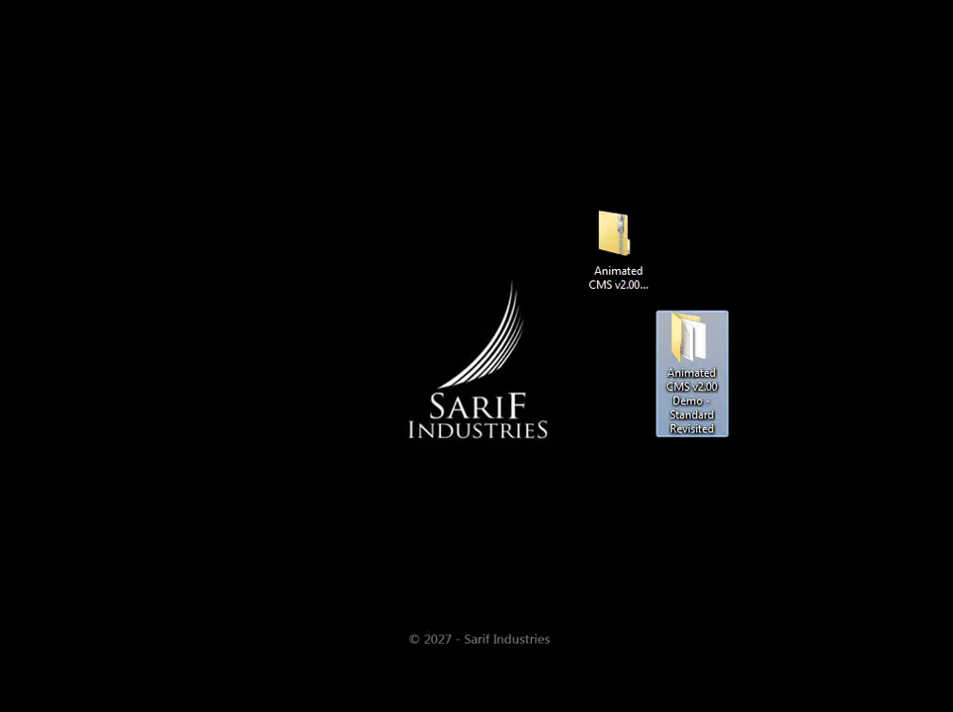
key("Delete")
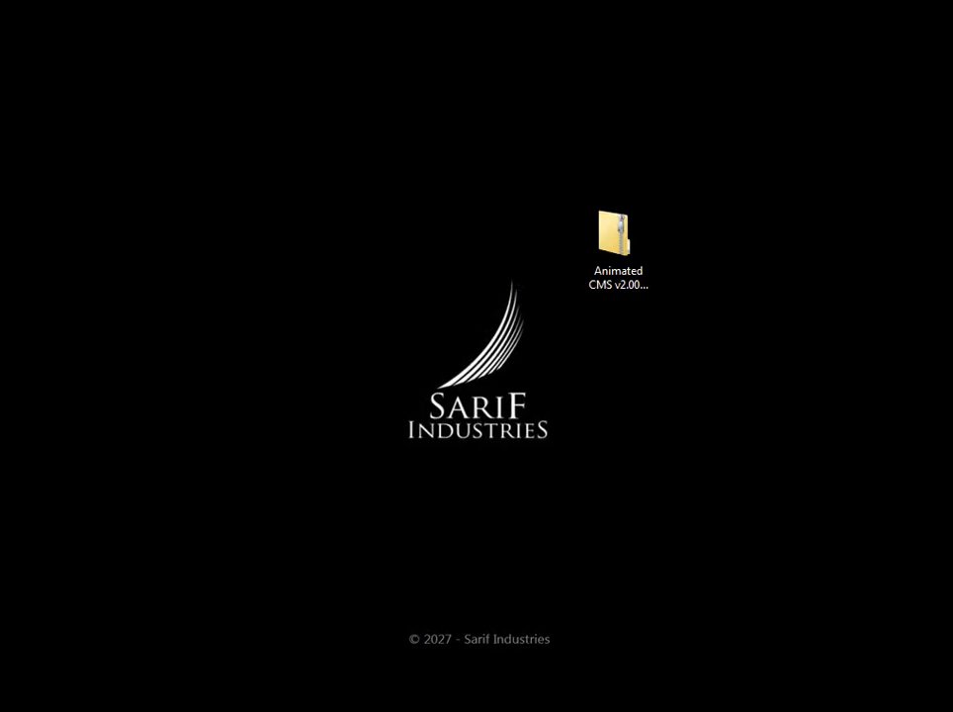
Step: Extract the Animated CMS v2.00 Demo folder from the ZIP archive to the desktop and close the archive window
double_click(616, 237)
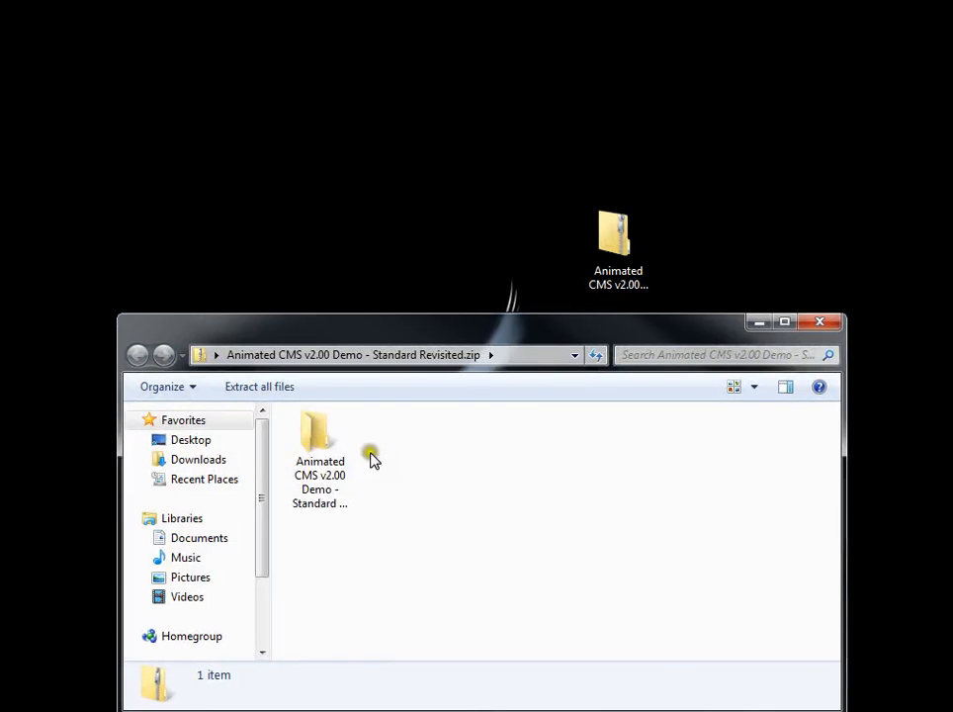
left_click(319, 483)
left_click_drag(320, 481, 306, 219)
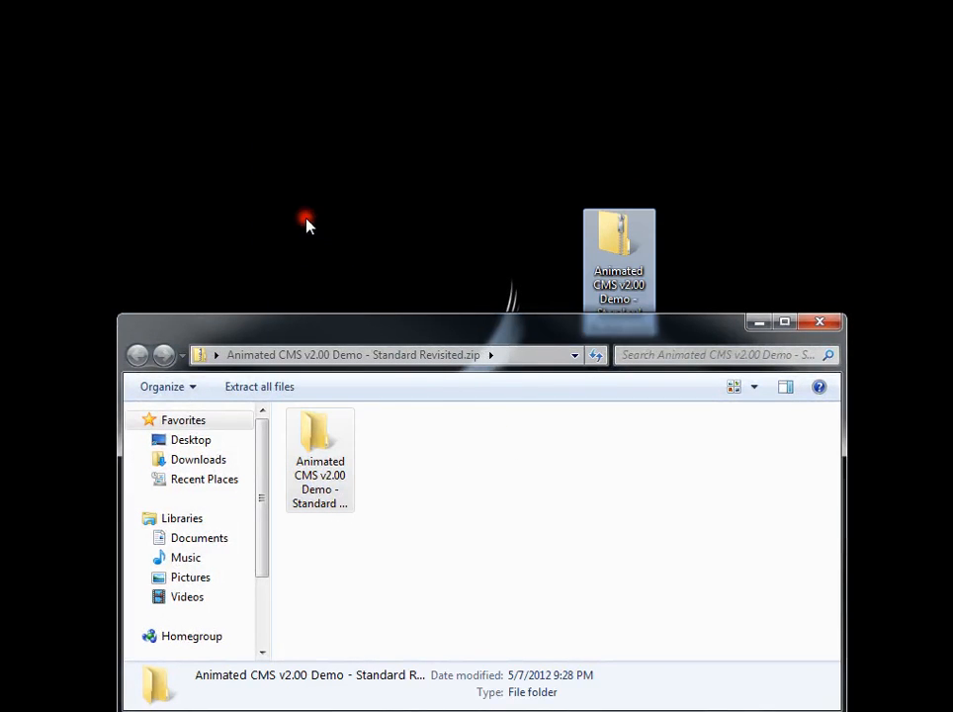
left_click(813, 330)
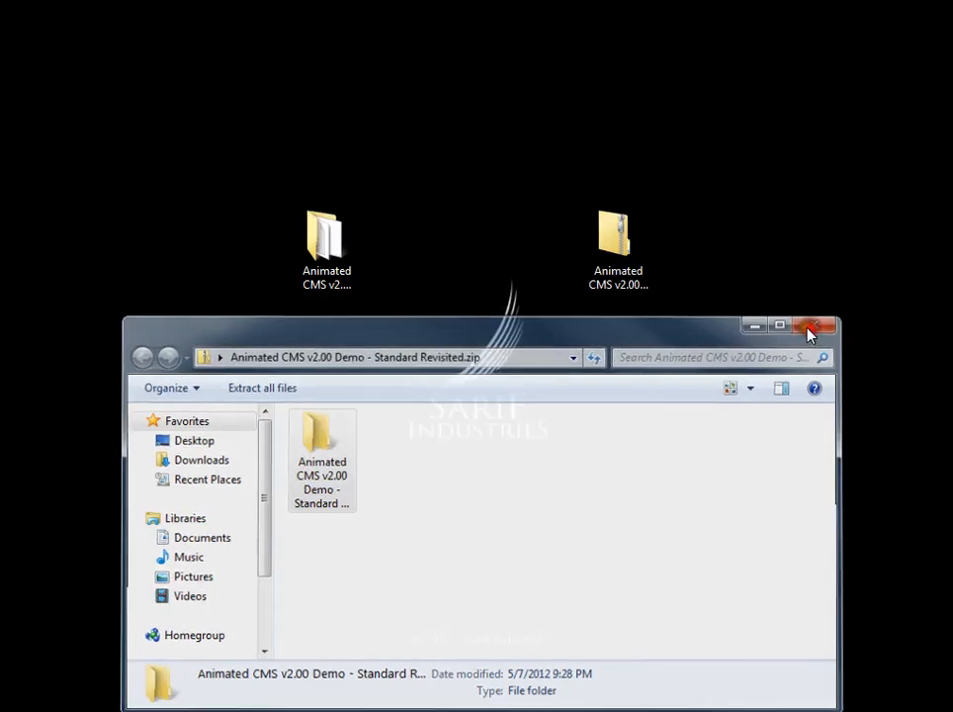
Step: Open Game.rxproj from the extracted demo folder in RPG Maker XP and start a playtest of the project
double_click(346, 255)
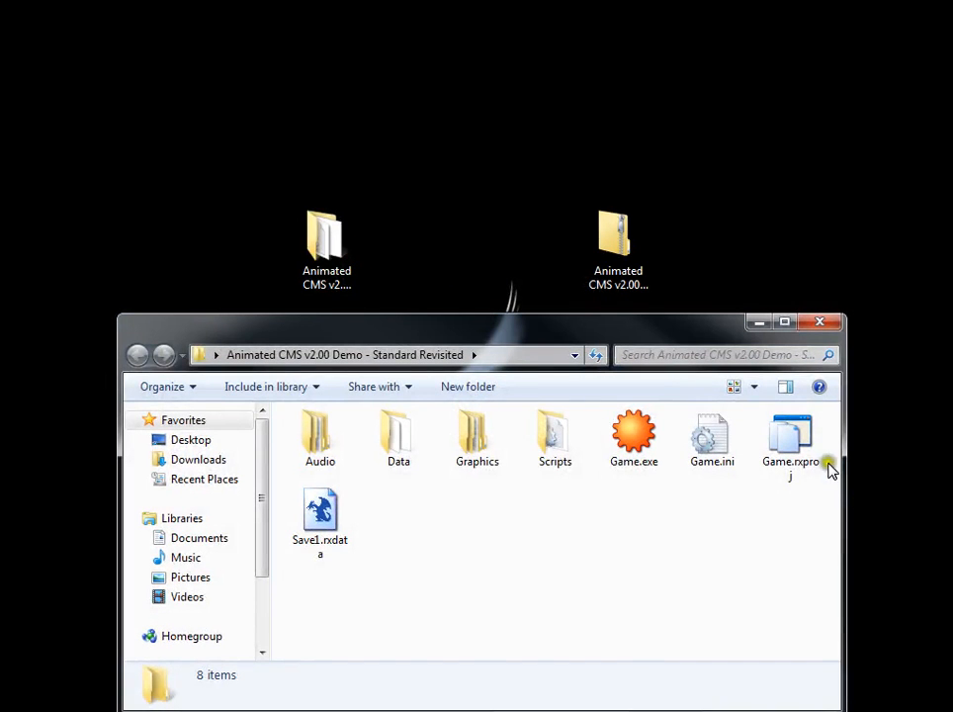
double_click(791, 440)
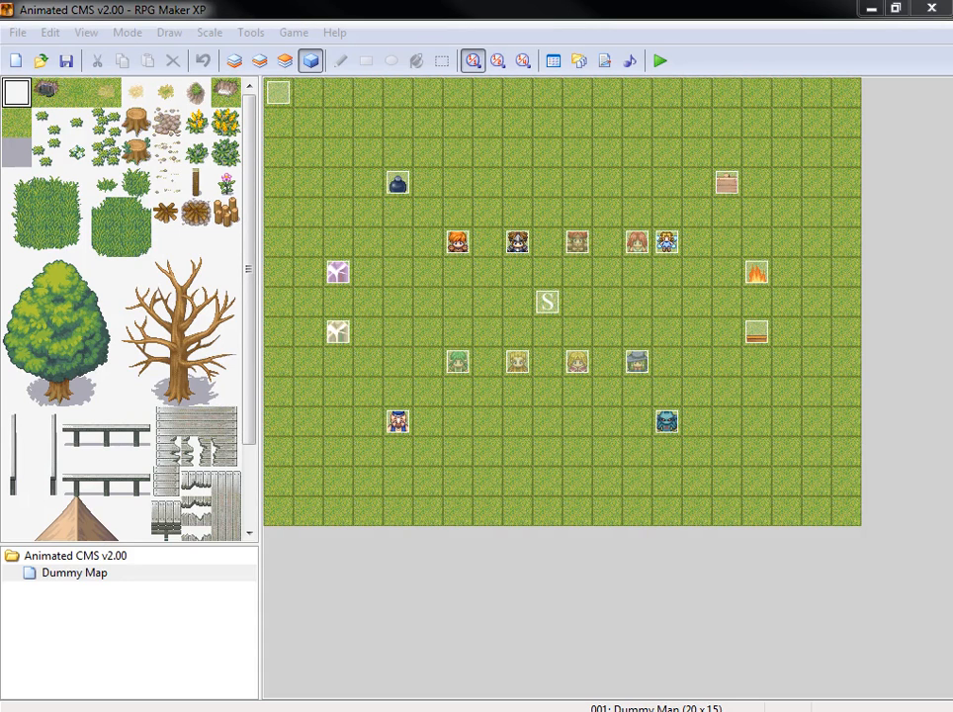
left_click(661, 61)
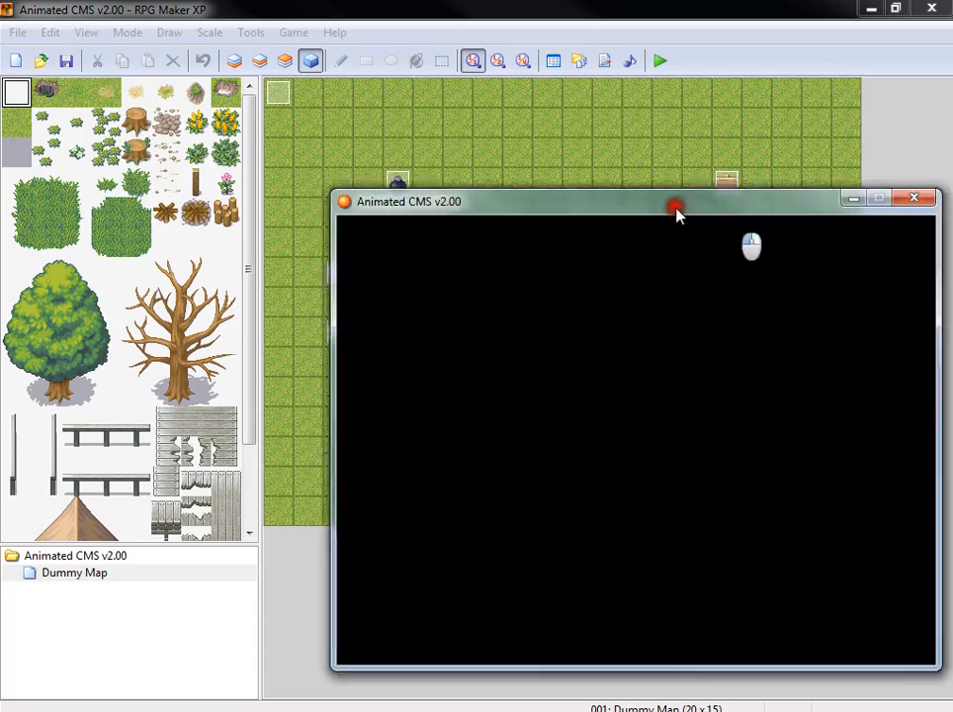
left_click_drag(676, 215, 596, 183)
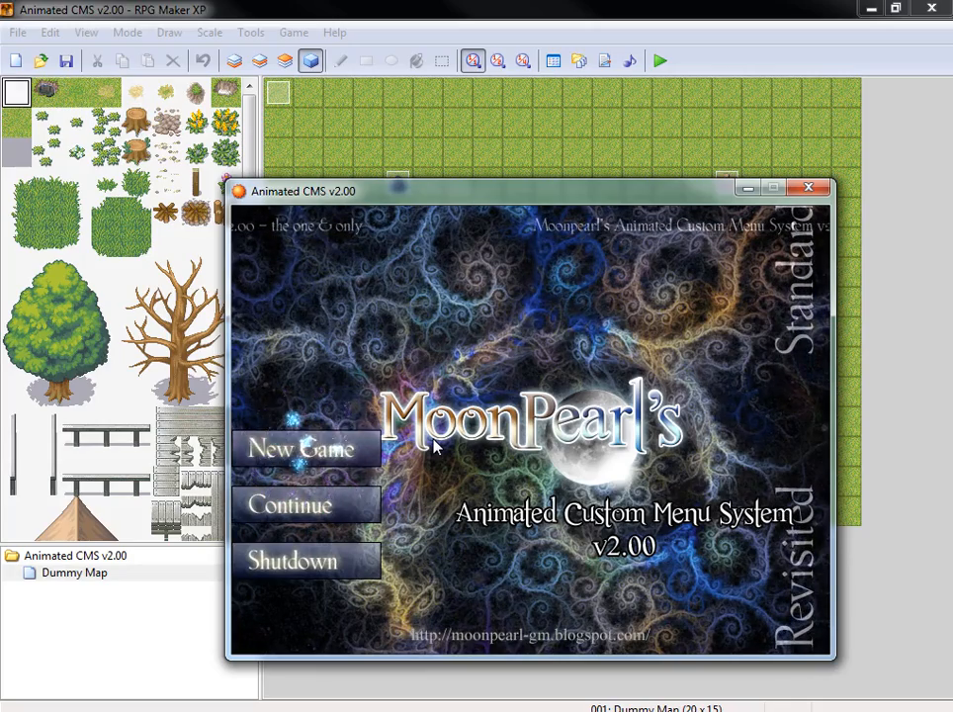
Step: Start a new game from the title screen and walk the hero left across the map
key("Return")
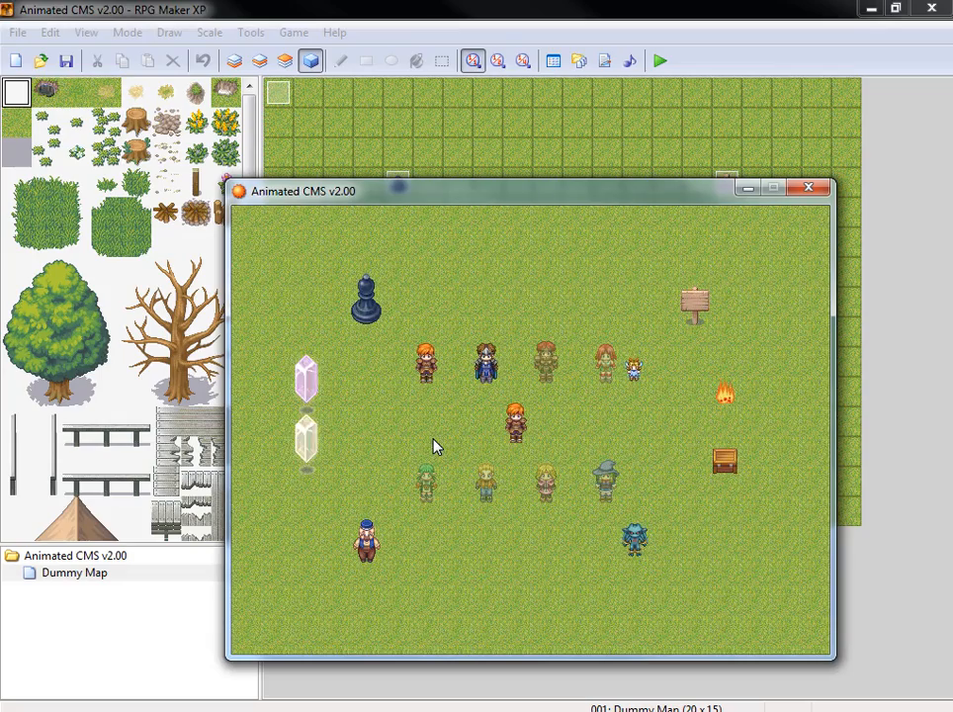
key("Left")
key("Left")
key("Left")
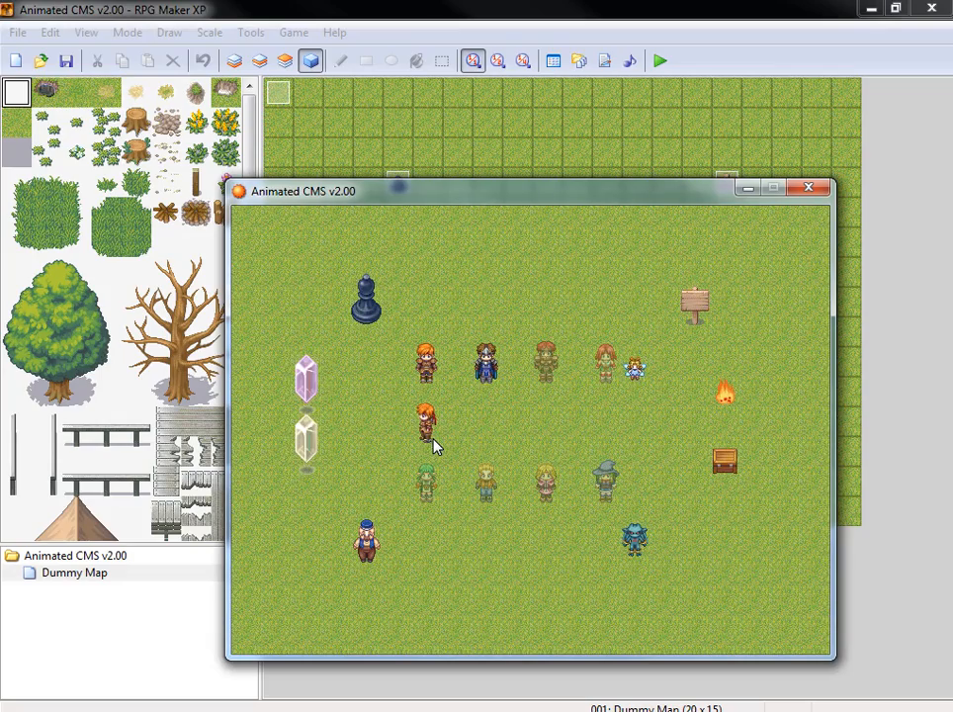
Step: View the Party screen in the in-game custom menu and return to the map
key("Escape")
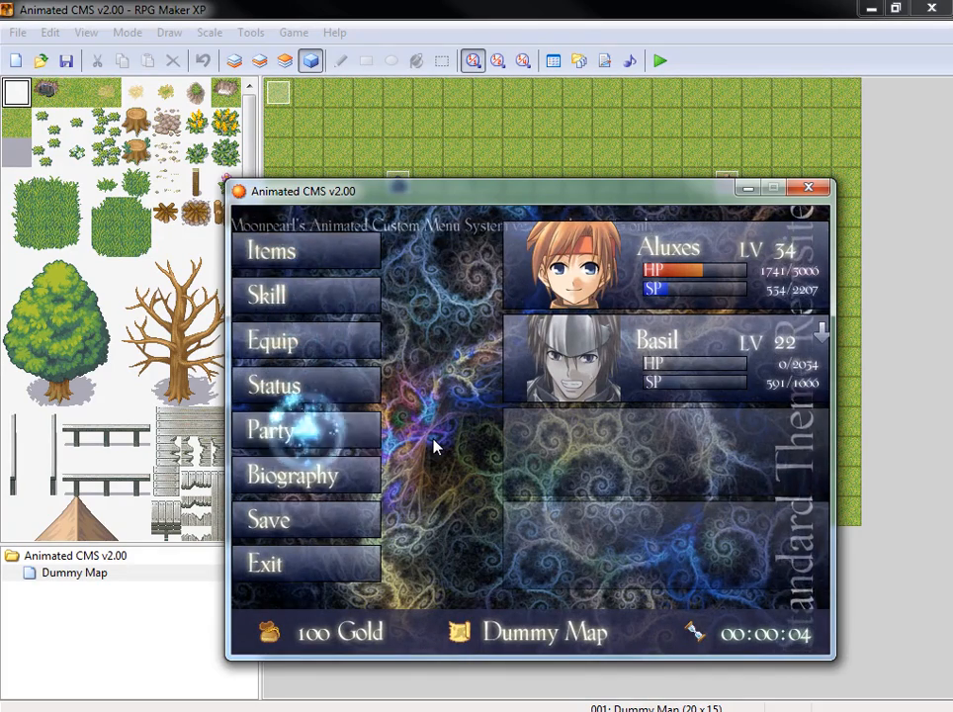
key("Down")
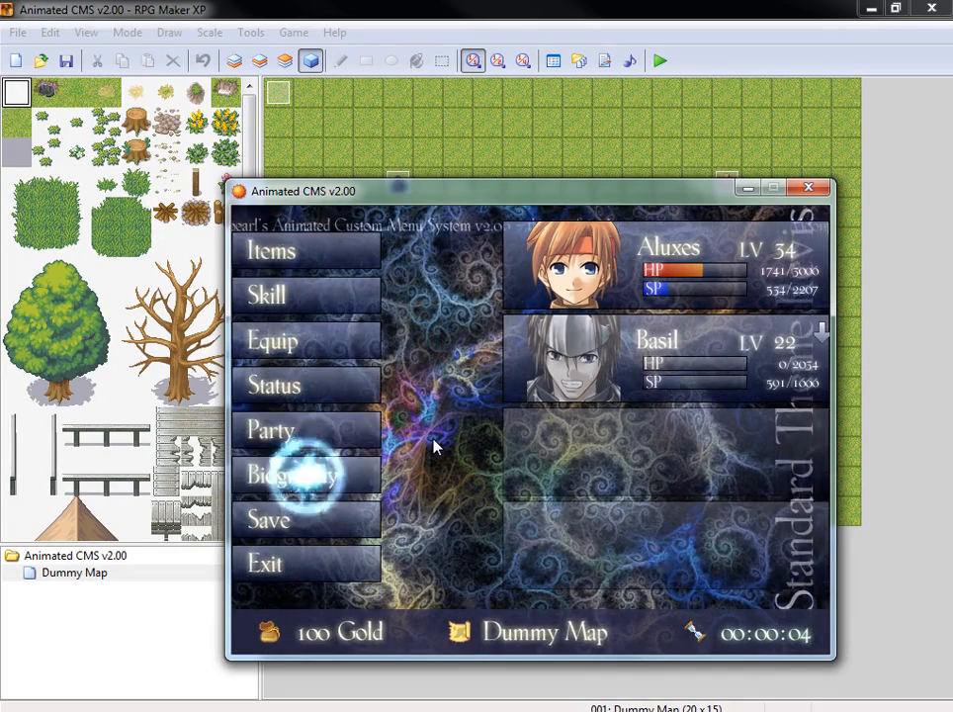
key("Up")
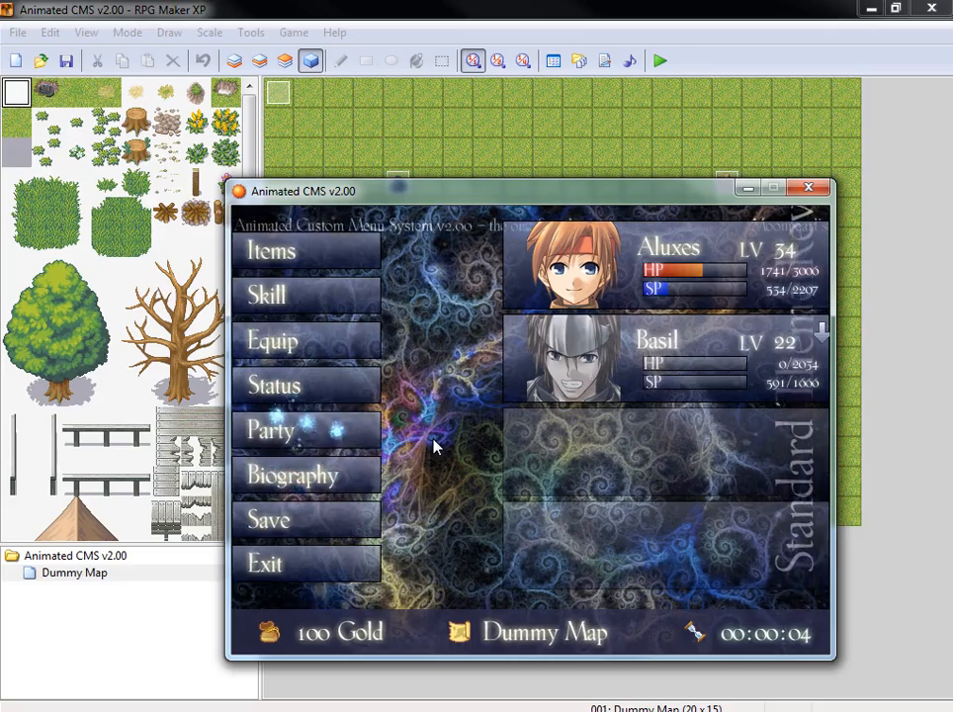
key("Return")
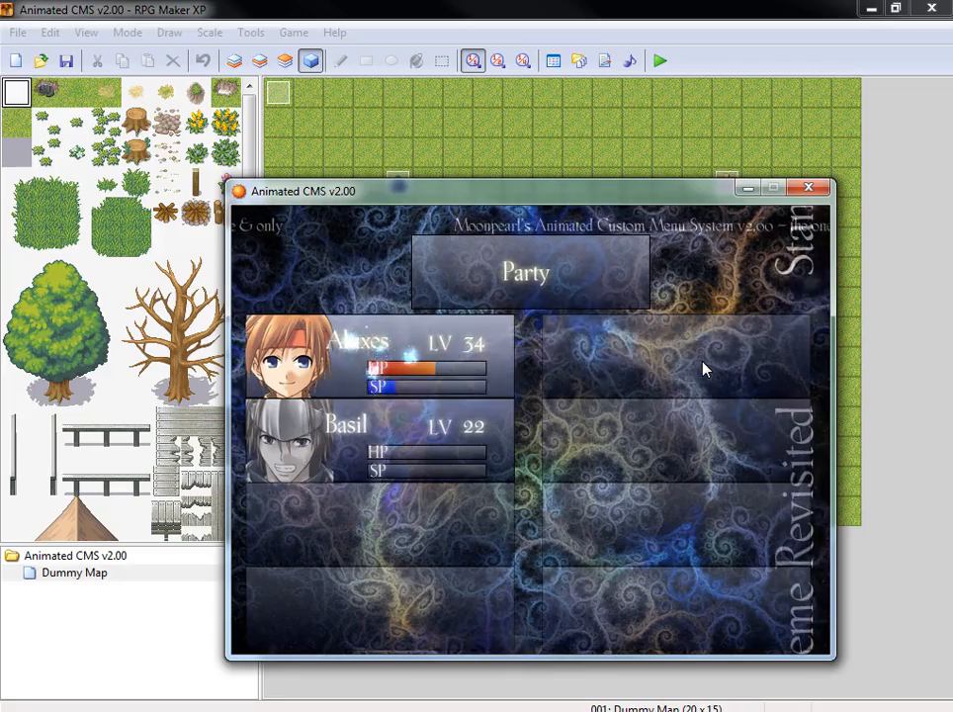
key("Escape")
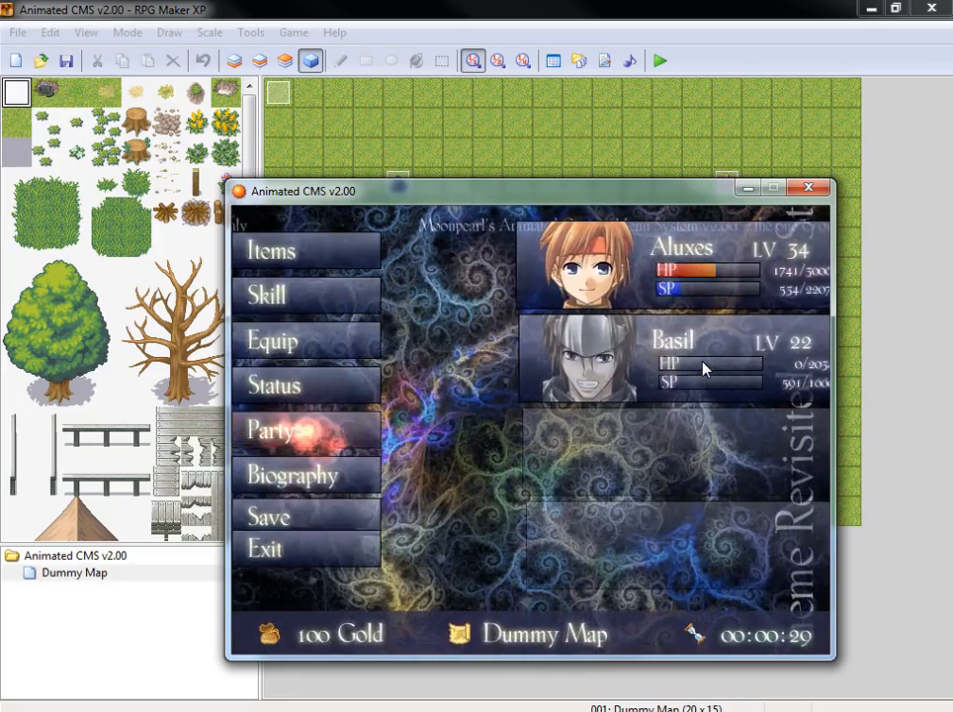
key("Escape")
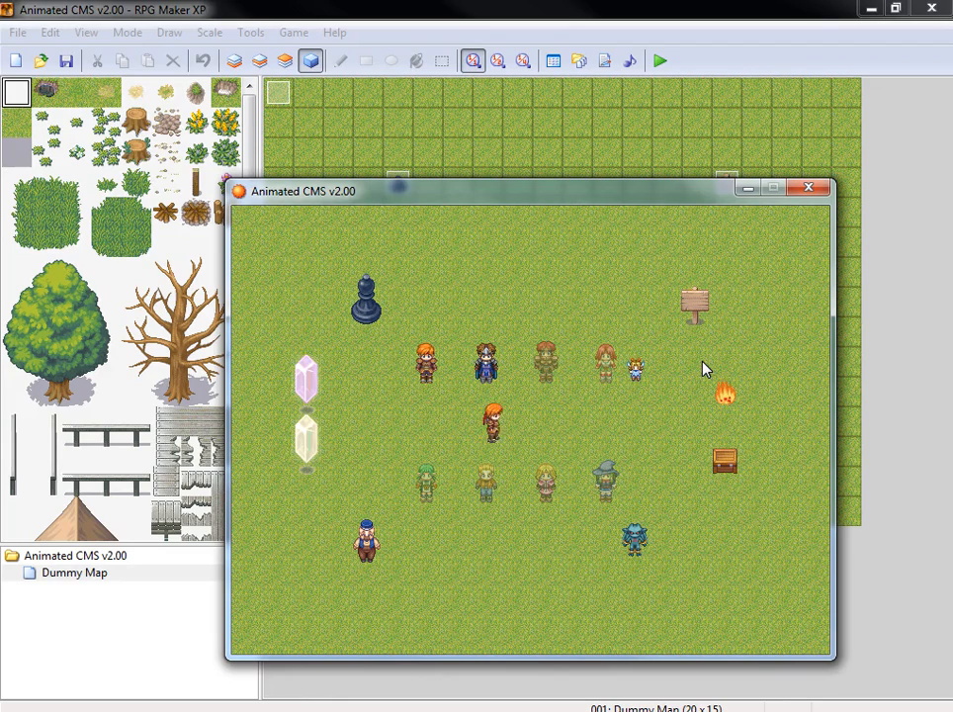
Step: Walk along the upper row of characters, removing the blue-cloaked one from the party and adding the two red-haired ones
key("Right")
key("Up")
key("Up")
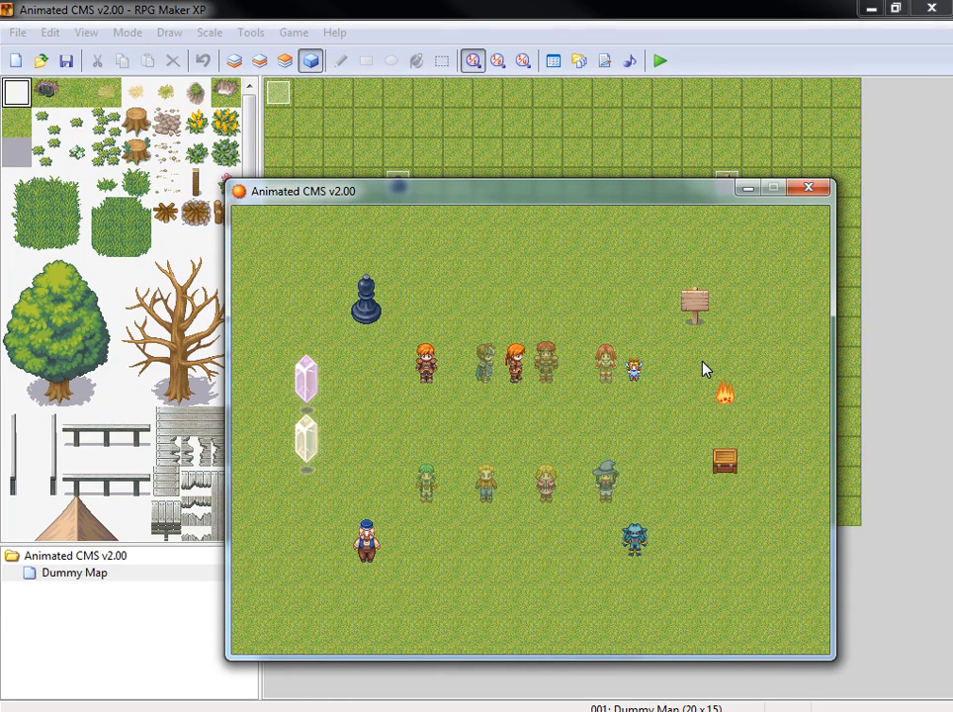
key("Down")
key("Right")
key("Right")
key("Right")
key("Down")
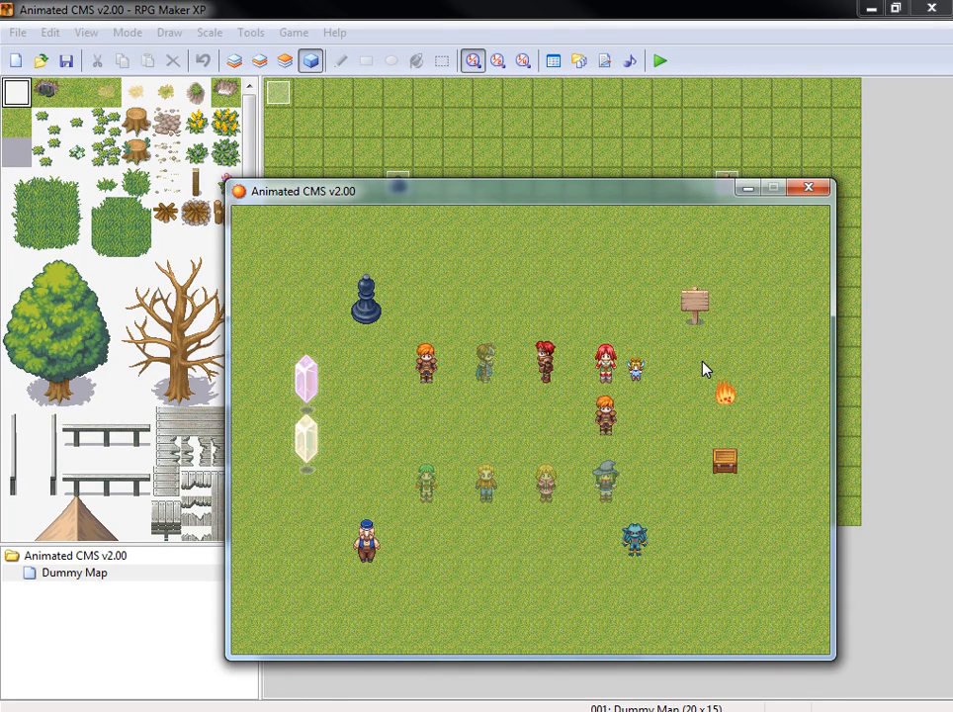
Step: Walk the hero along the lower row of four characters, adding each of them to the party
key("Down")
key("Left")
key("Left")
key("Left")
key("Left")
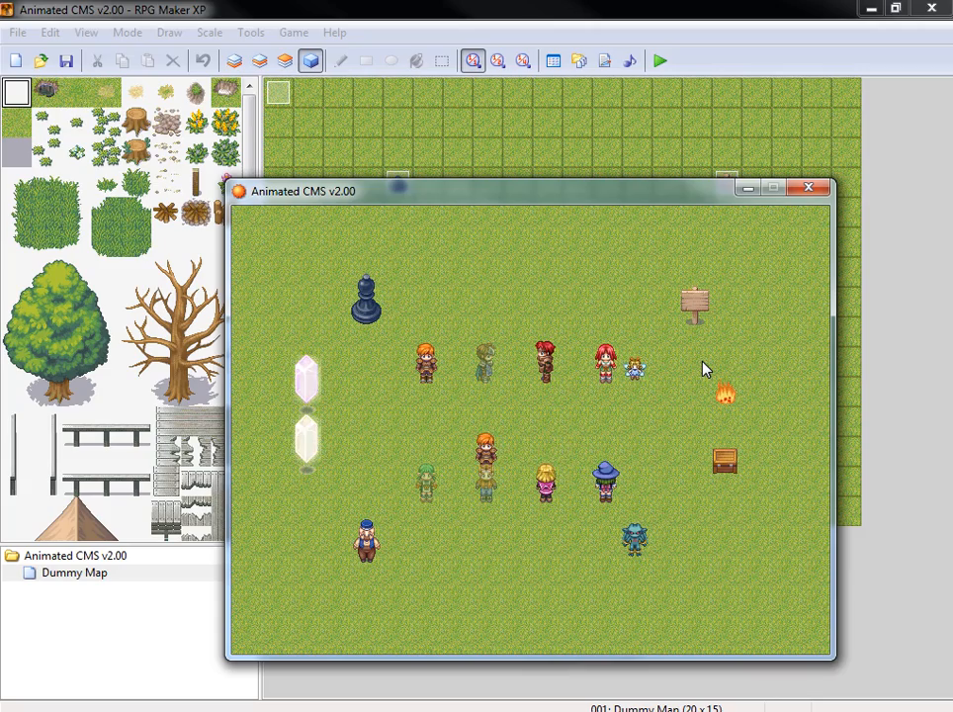
key("Left")
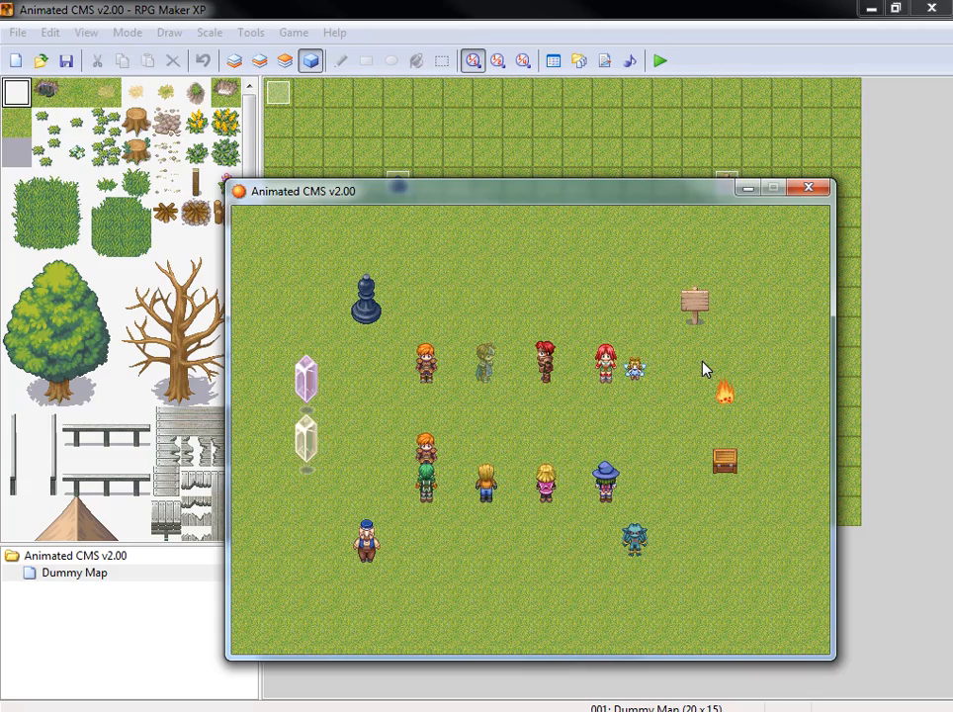
Step: Bring up the in-game custom menu and enter the Party screen
key("Escape")
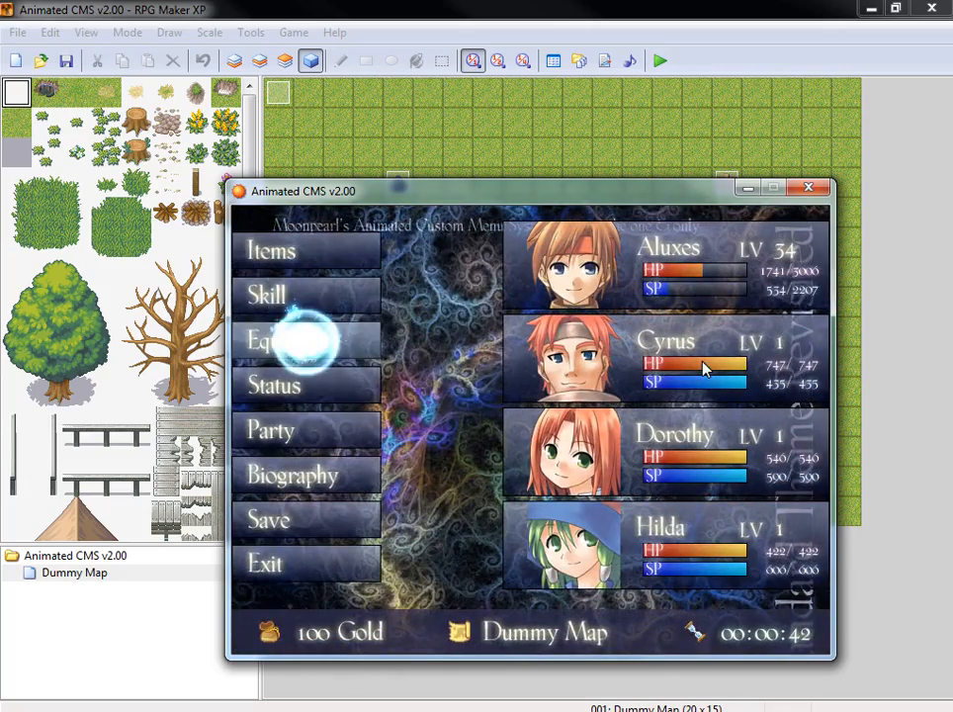
key("Down")
key("Down")
key("Return")
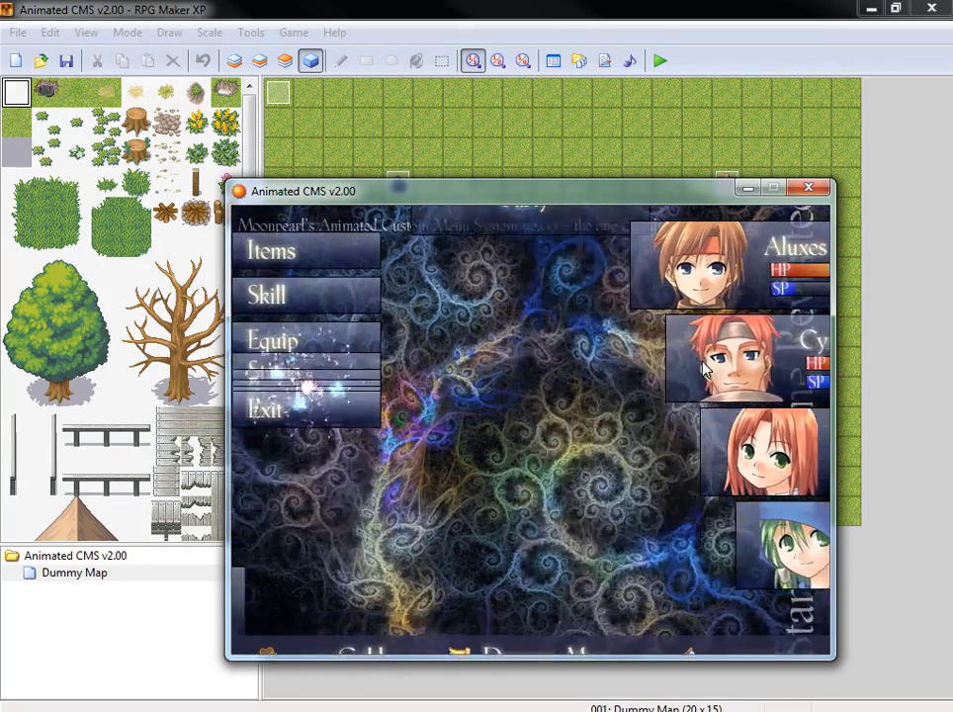
Step: Swap Dorothy in the active party for Estelle from the reserves and return to the main menu
key("Down")
key("Down")
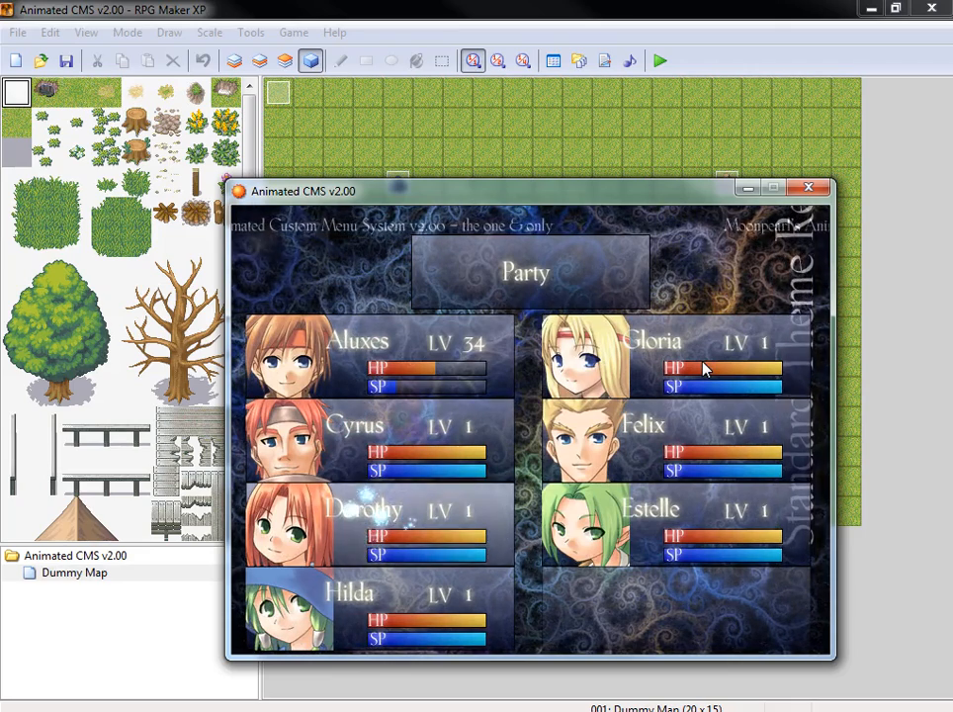
key("Up")
key("Up")
key("Right")
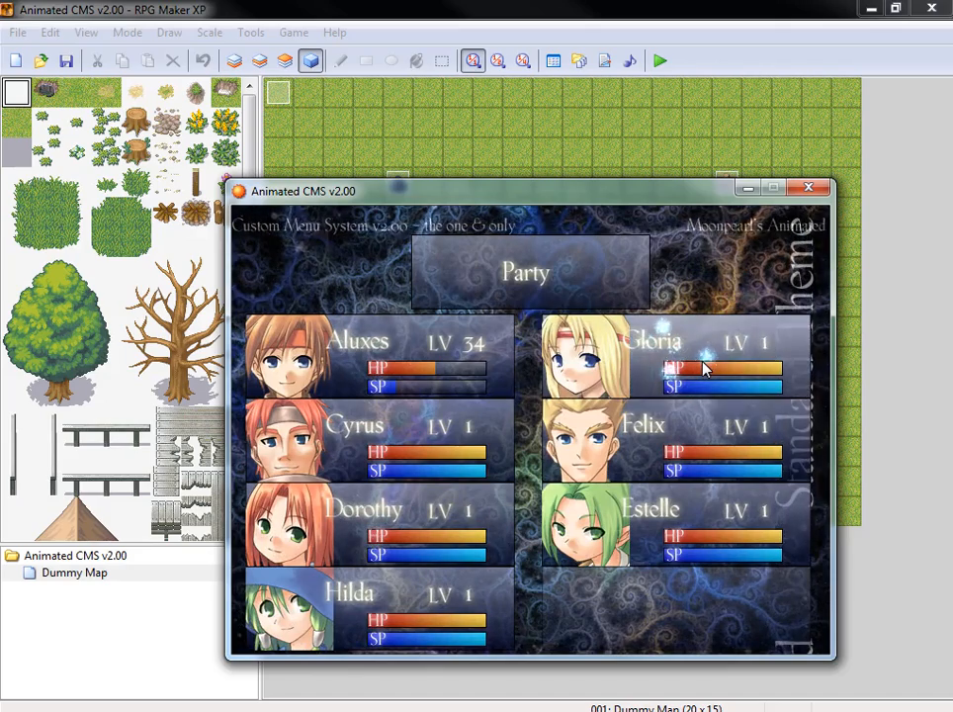
key("Down")
key("Down")
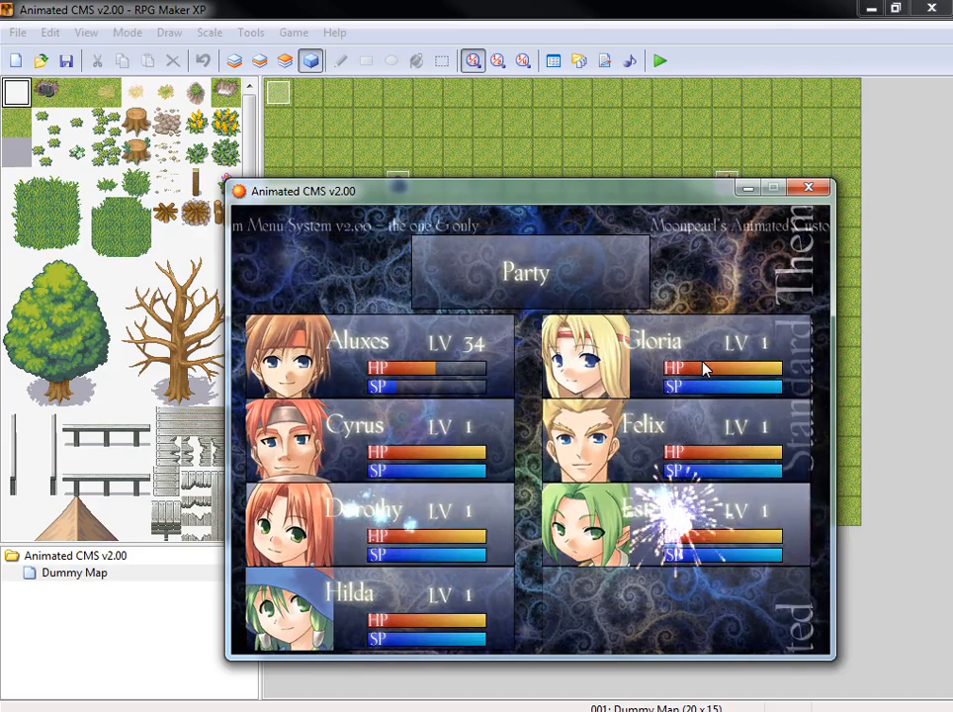
key("Return")
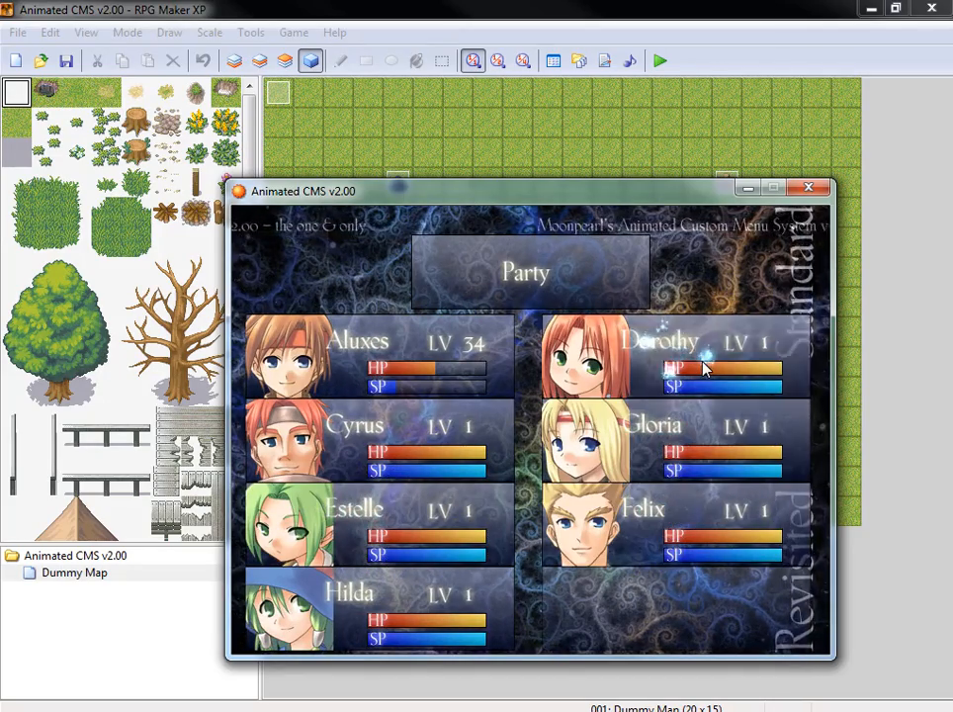
key("Escape")
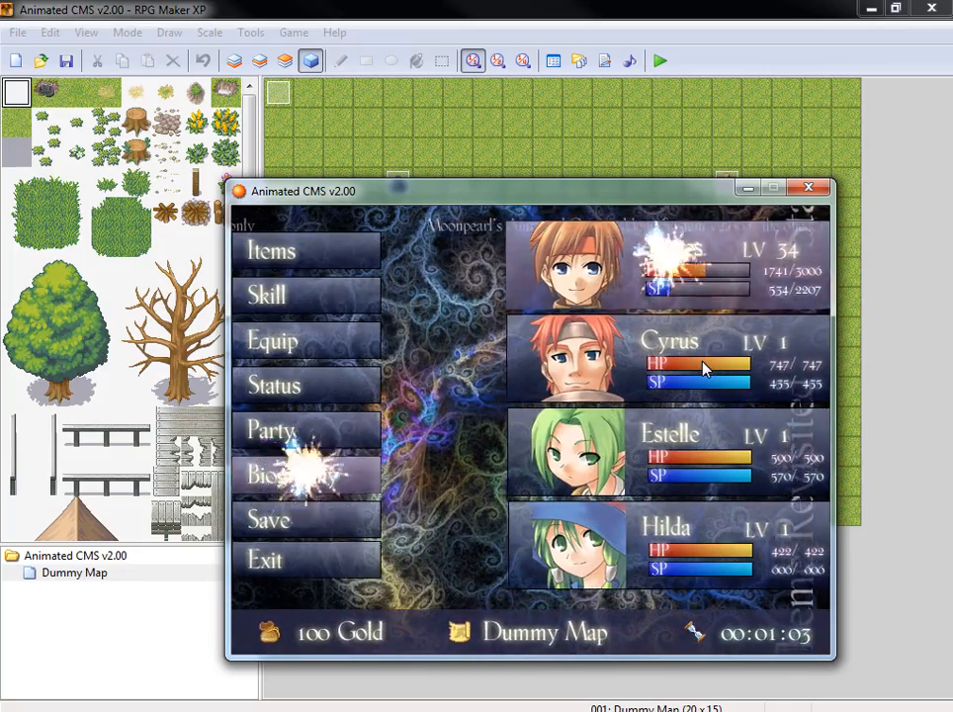
Step: View Aluxes's biography and read through its History text
key("Return")
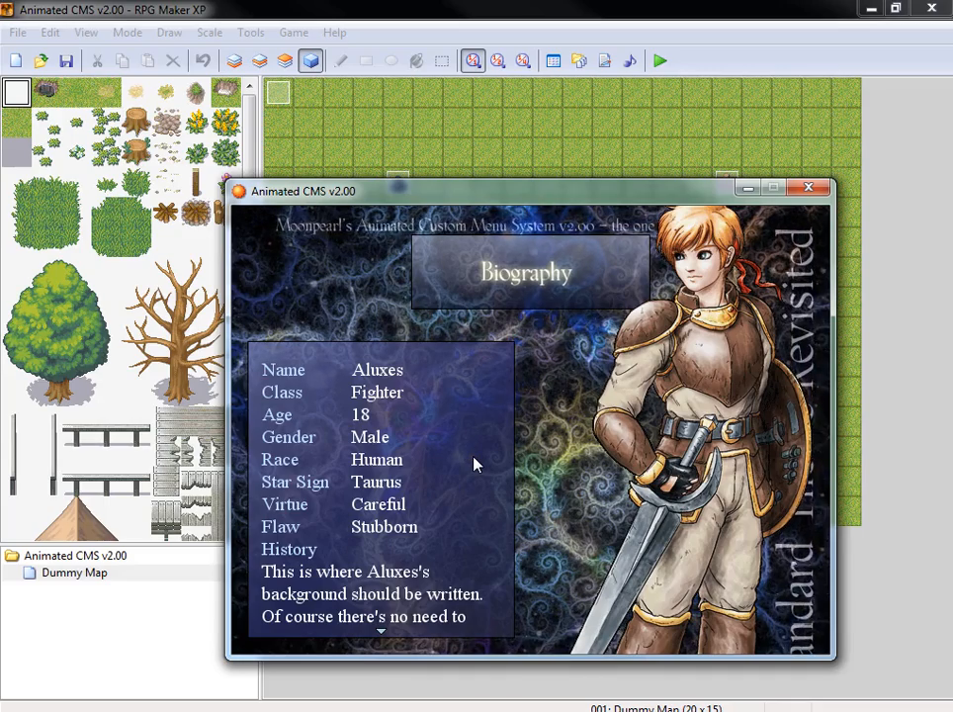
key("Down")
key("Down")
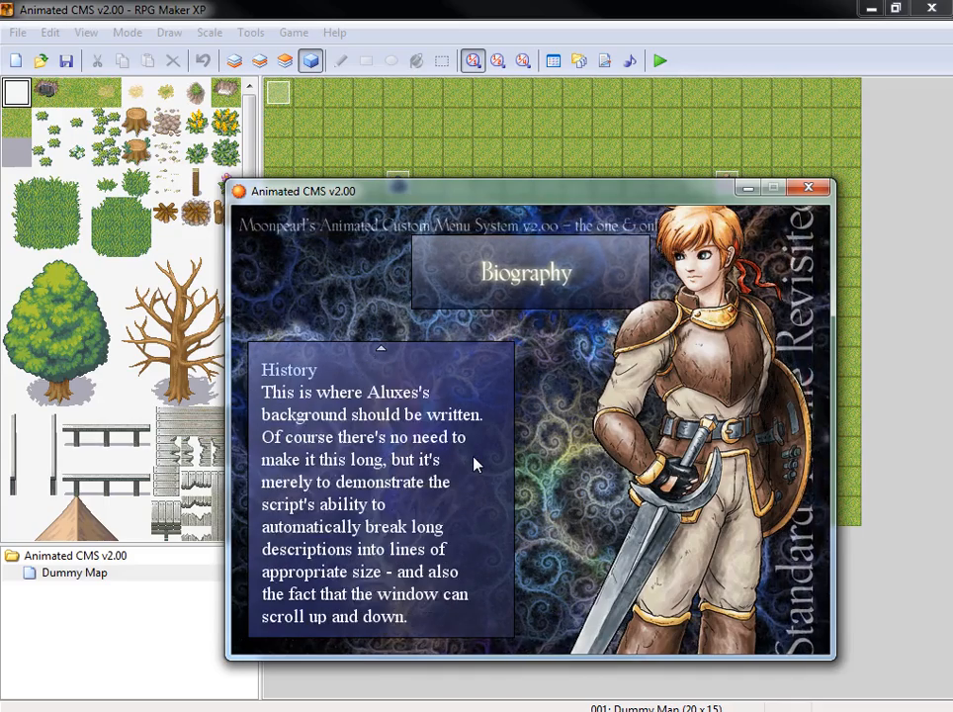
key("Up")
key("Up")
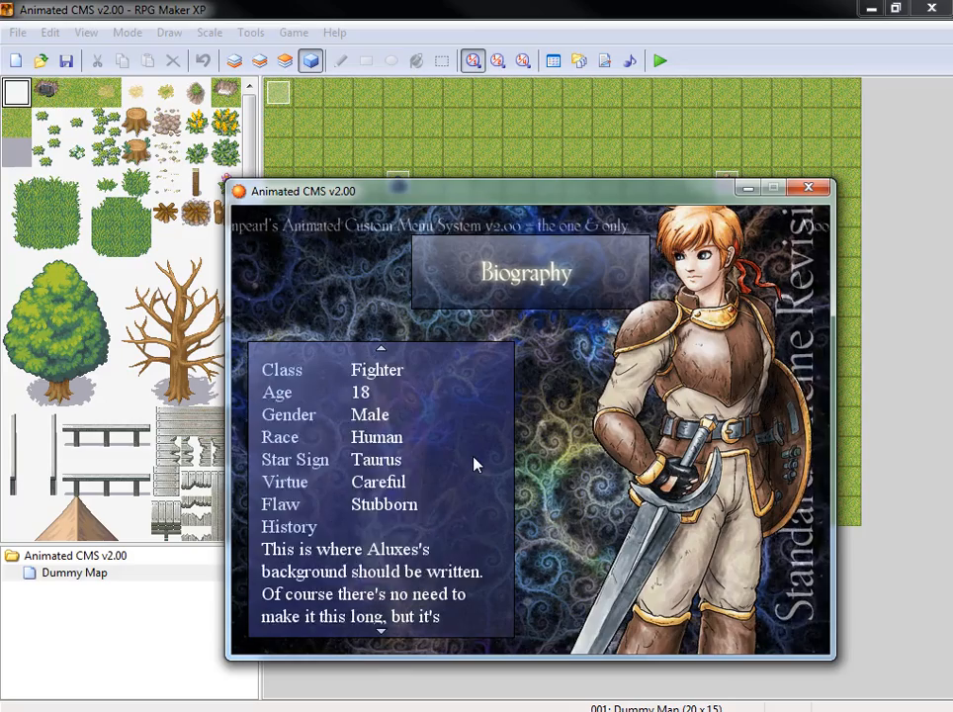
Step: Go through the biographies of Cyrus, Estelle and Hilda, and return to the map
key("Escape")
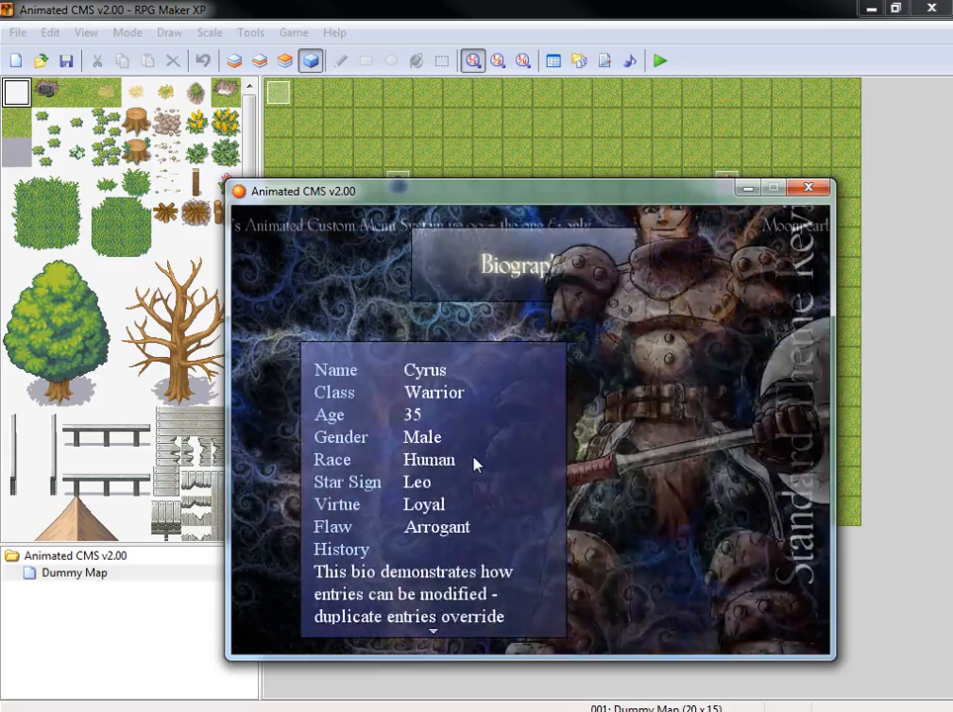
key("Down")
key("Down")
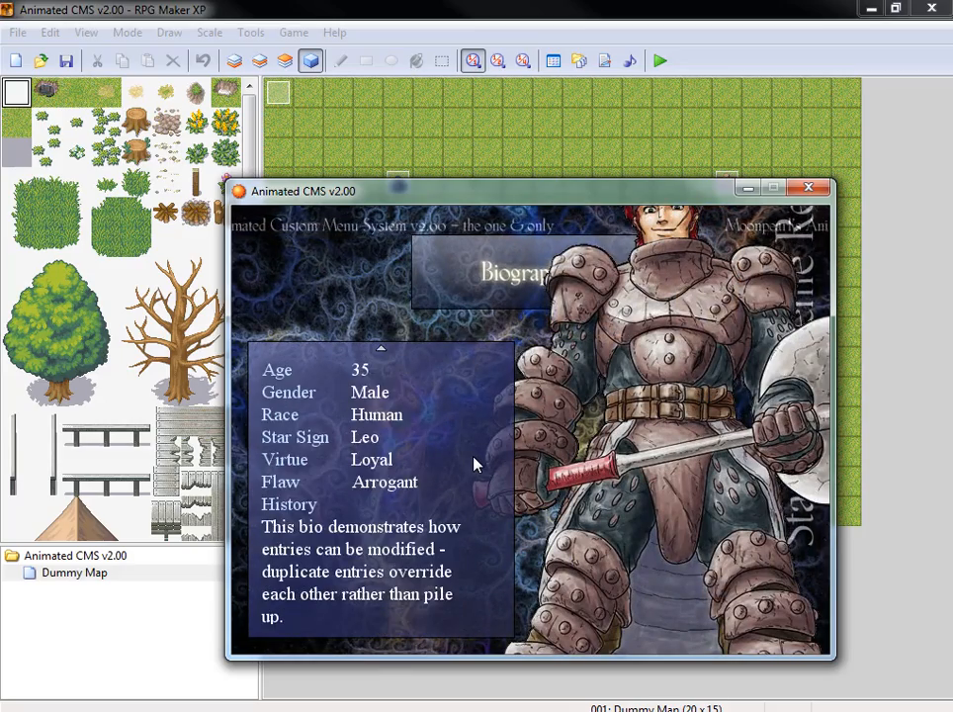
key("Right")
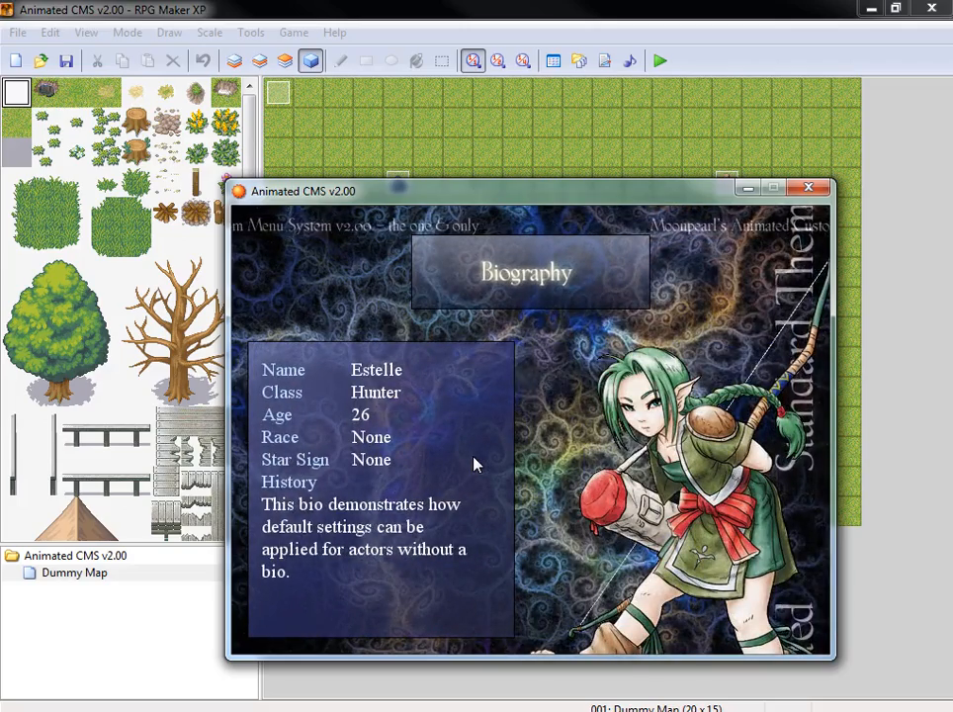
key("Escape")
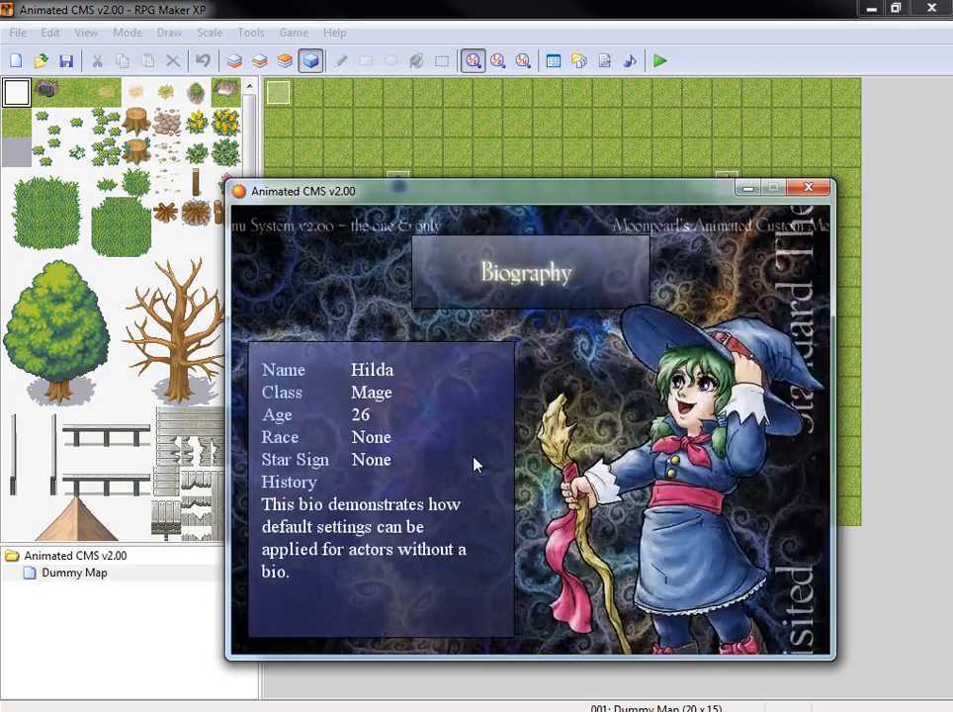
key("Right")
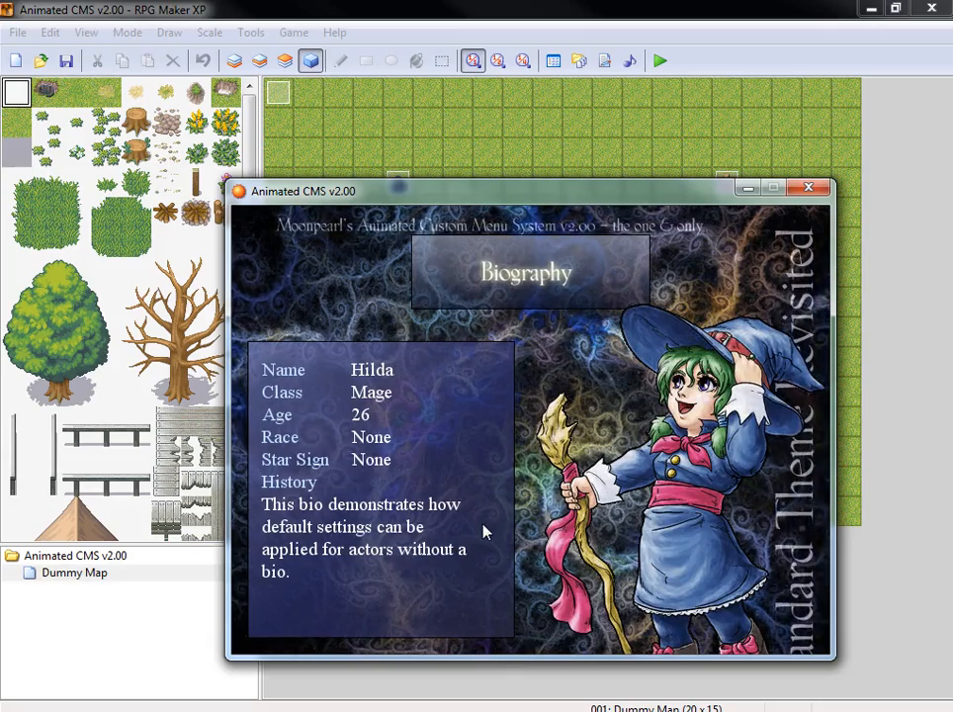
key("Escape")
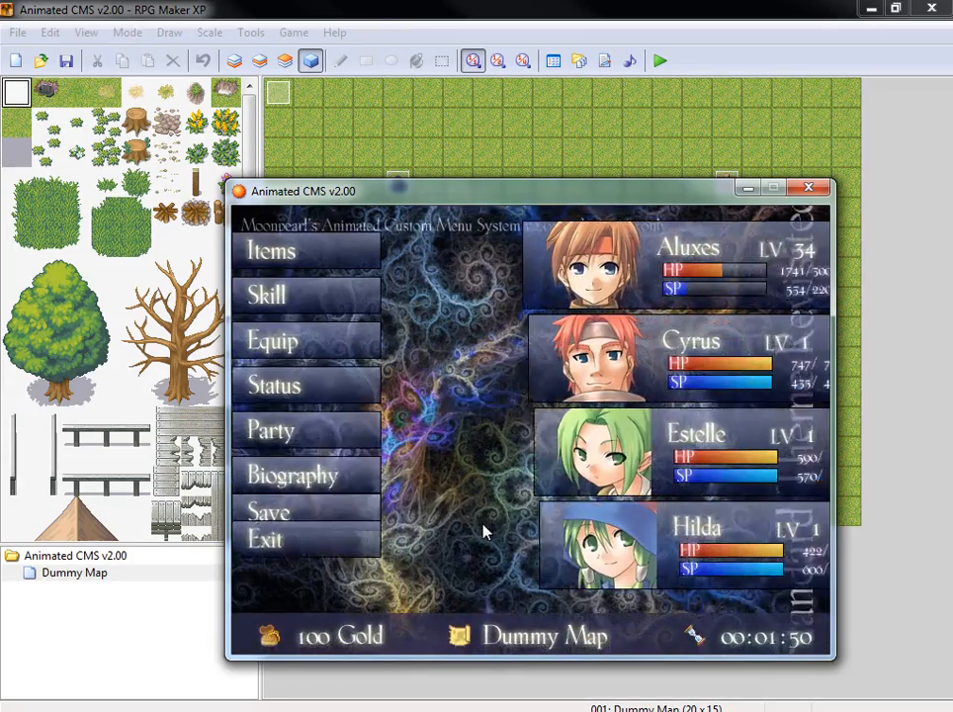
key("Escape")
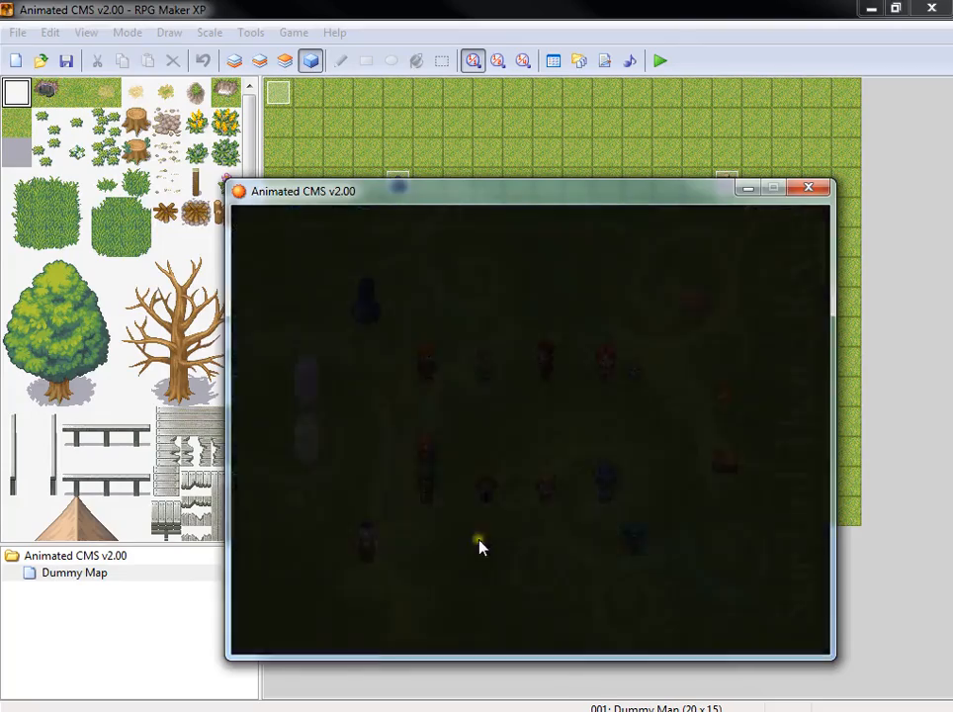
Step: Walk the hero down to the shopkeeper in the blue cap and enter the shop
key("Left")
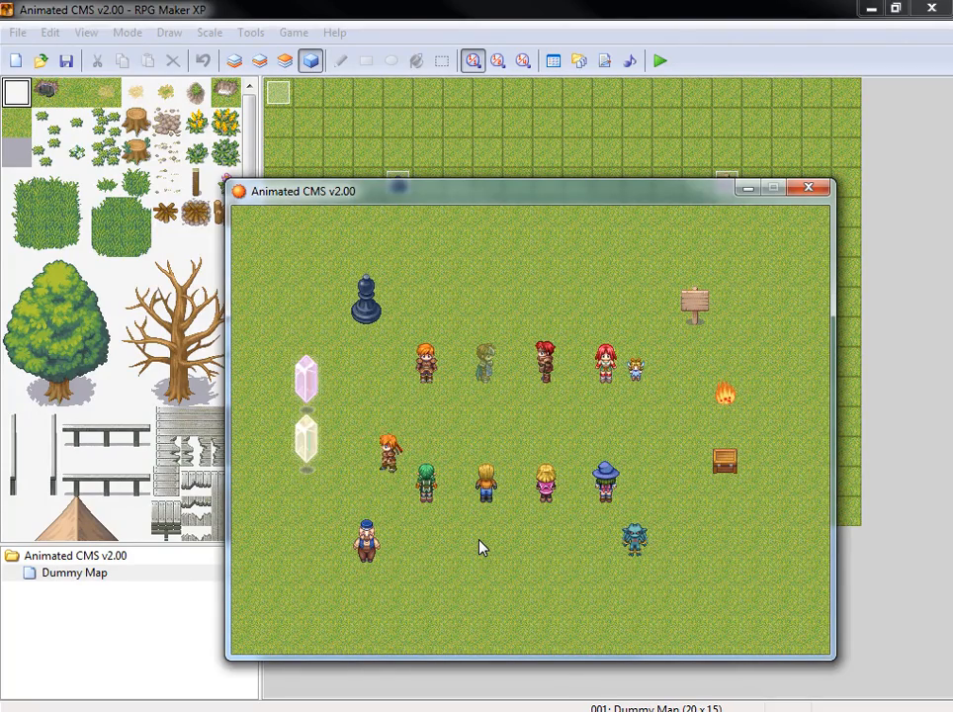
key("Down")
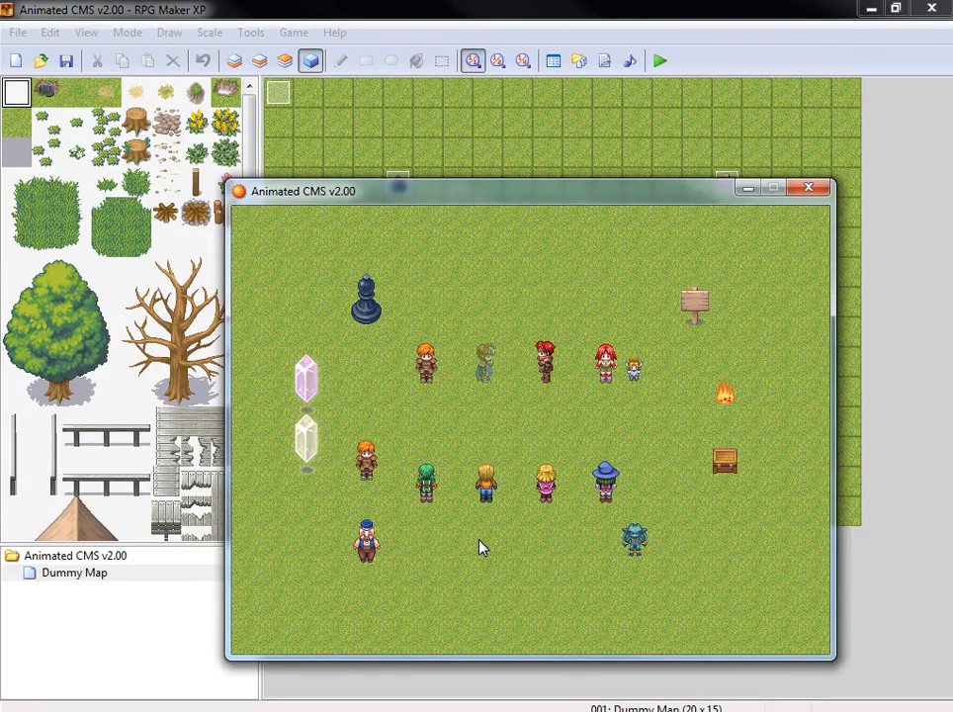
key("Escape")
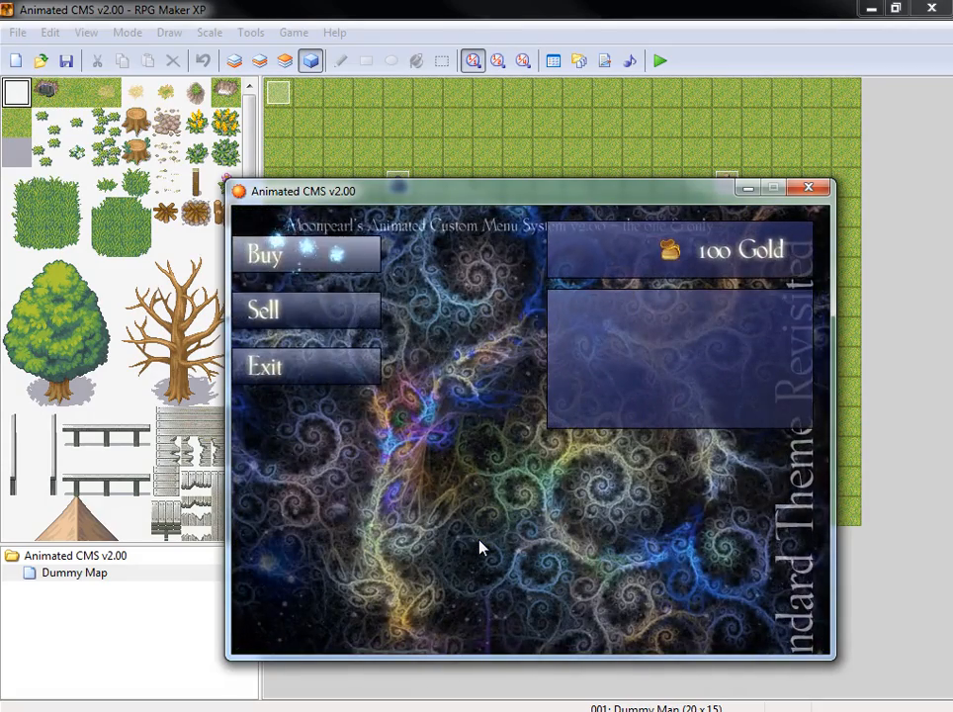
Step: Browse the potions and perfumes for sale in the shop without buying anything, and leave the shop
key("Down")
key("Down")
key("Up")
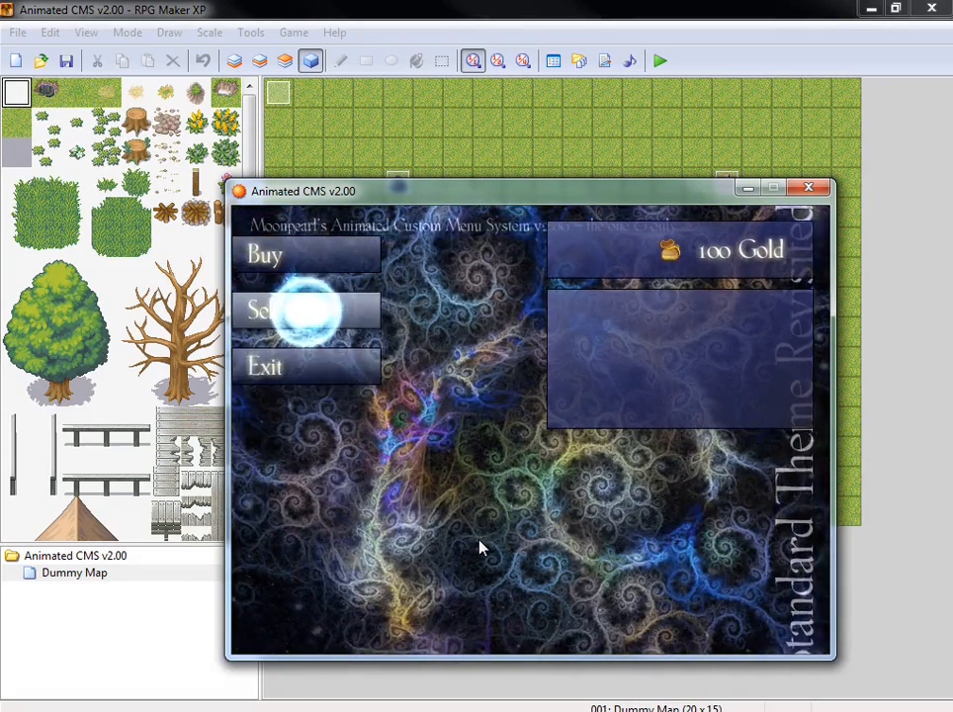
key("Up")
key("Return")
key("Down")
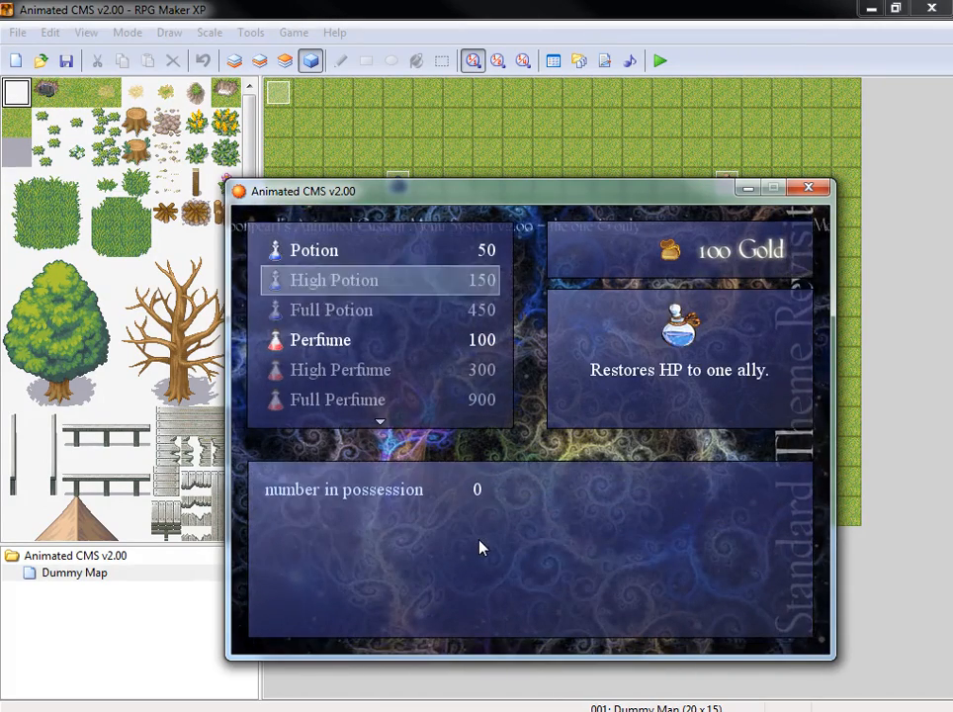
key("Down")
key("Down")
key("Down")
key("Down")
key("Up")
key("Up")
key("Up")
key("Up")
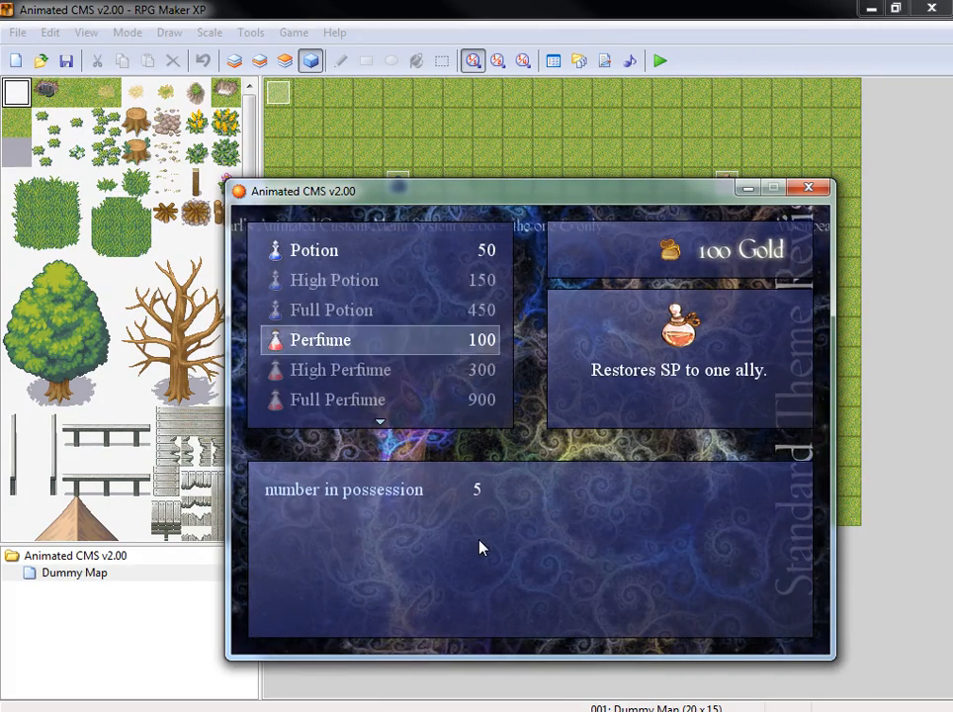
key("Up")
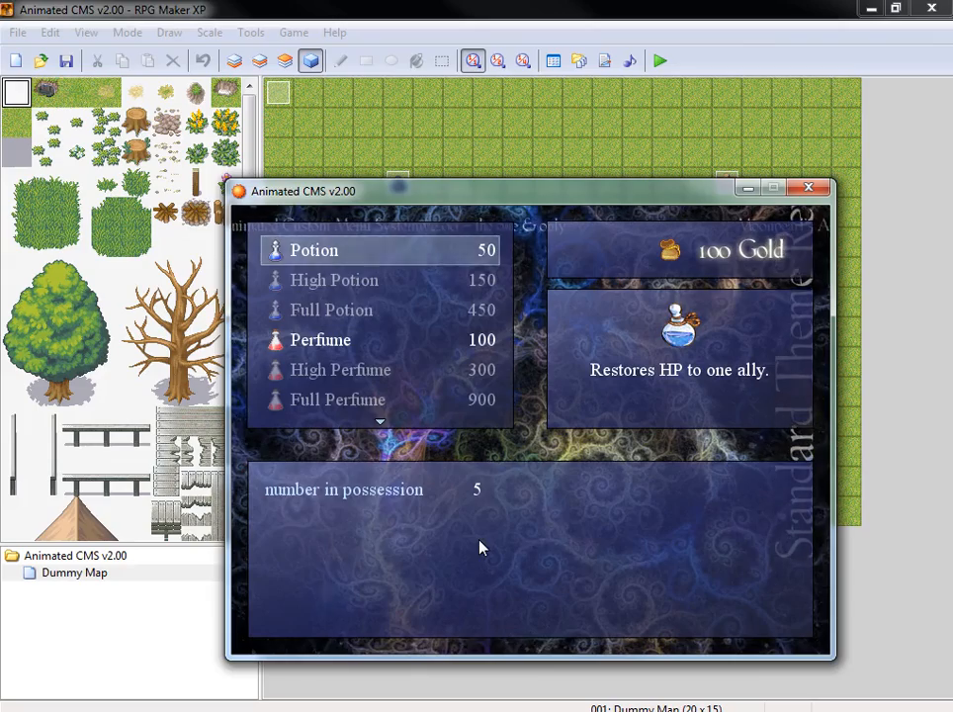
key("Escape")
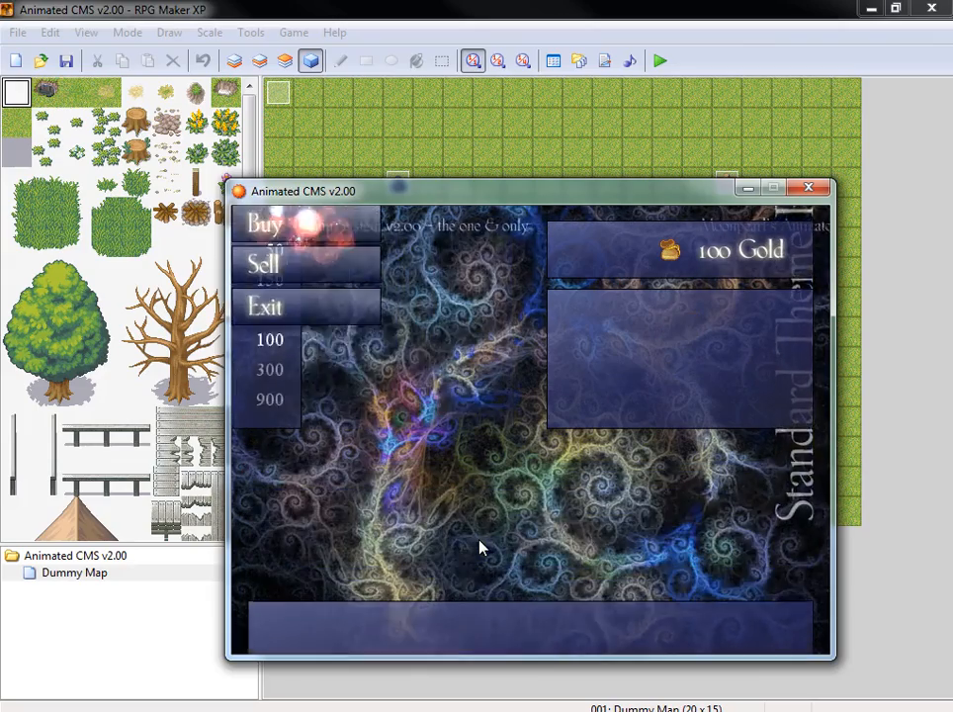
key("Escape")
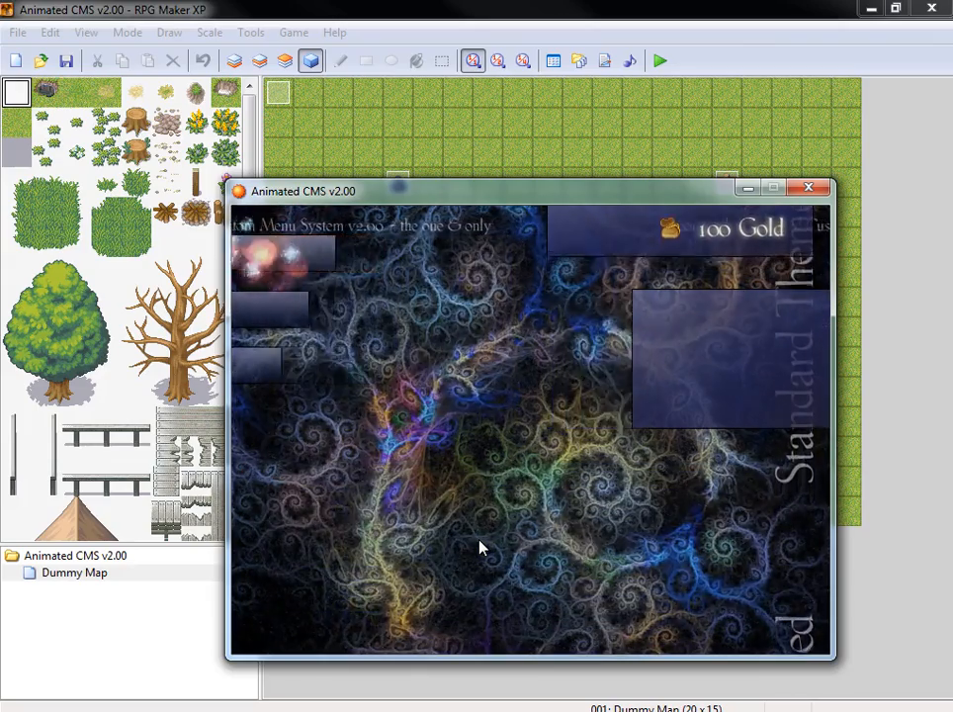
Step: Walk the hero over to the blue monster, start the battle and choose to fight
key("Right")
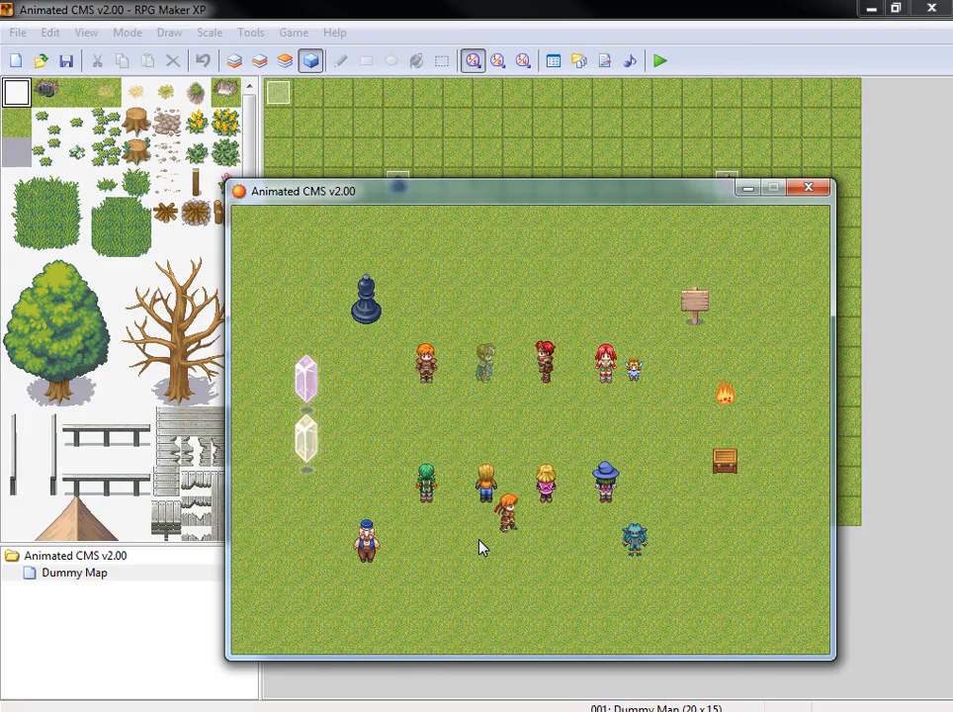
key("Right")
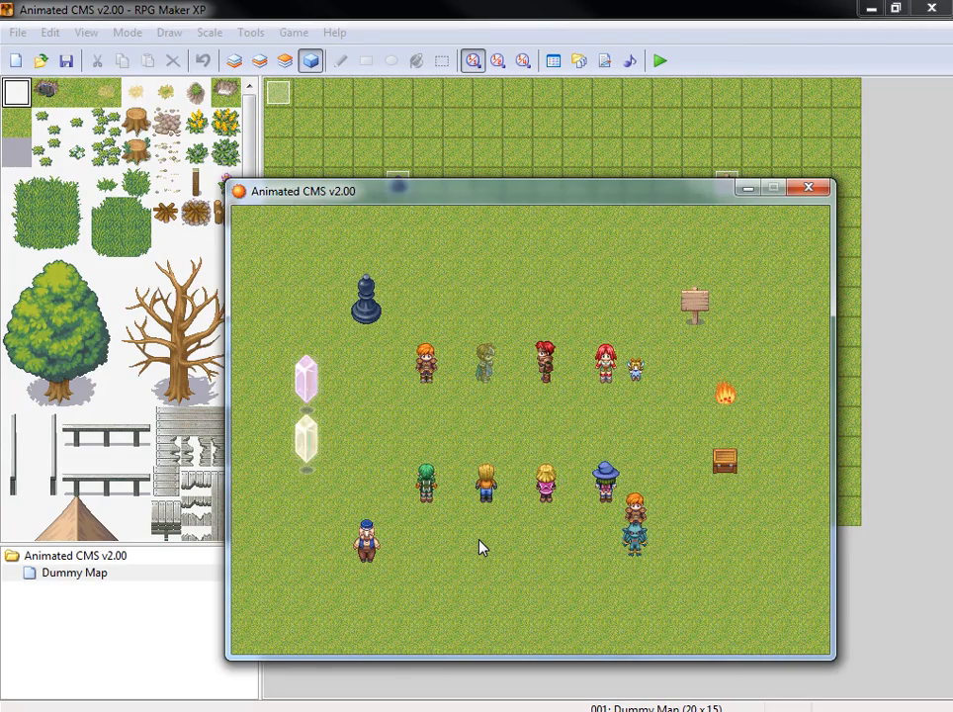
key("Return")
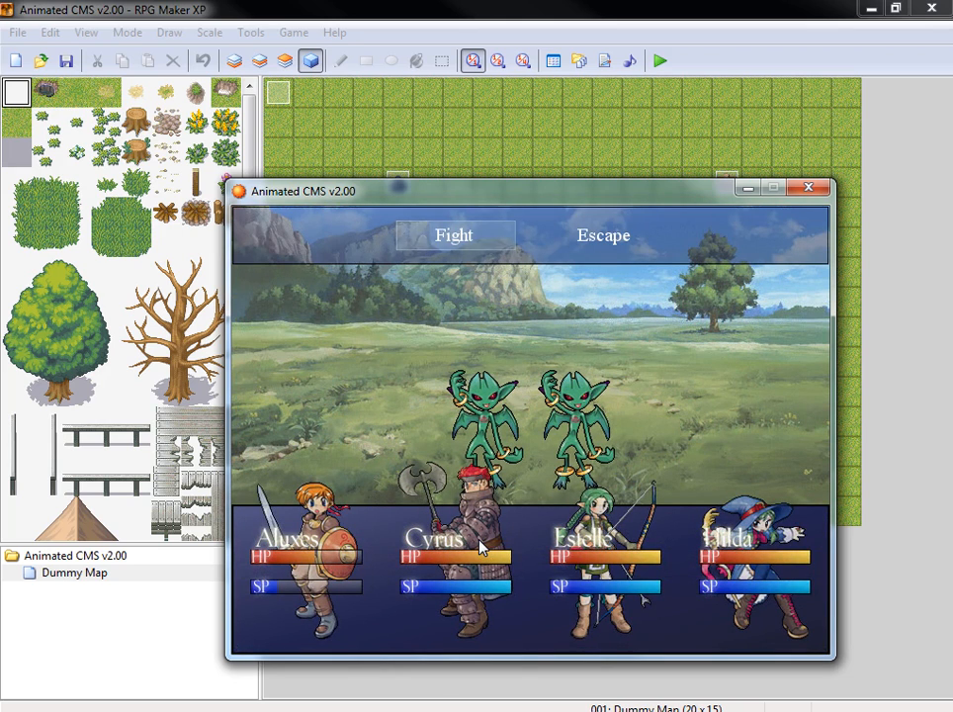
key("Return")
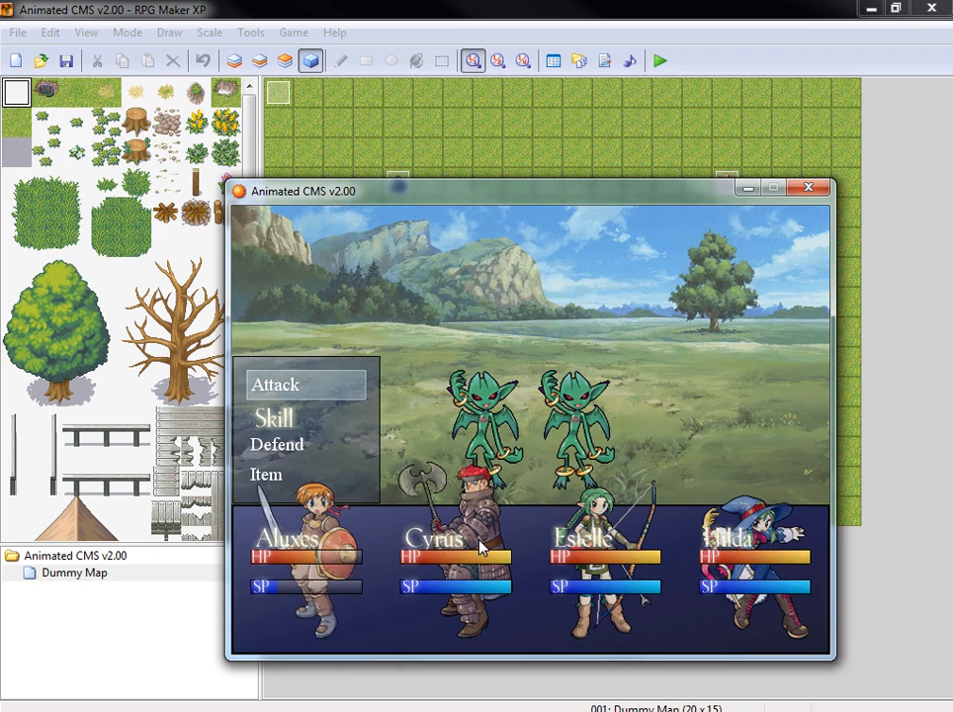
Step: Look through Aluxes's battle commands, from Attack and Skill to Defend and Item
key("Down")
key("Down")
key("Down")
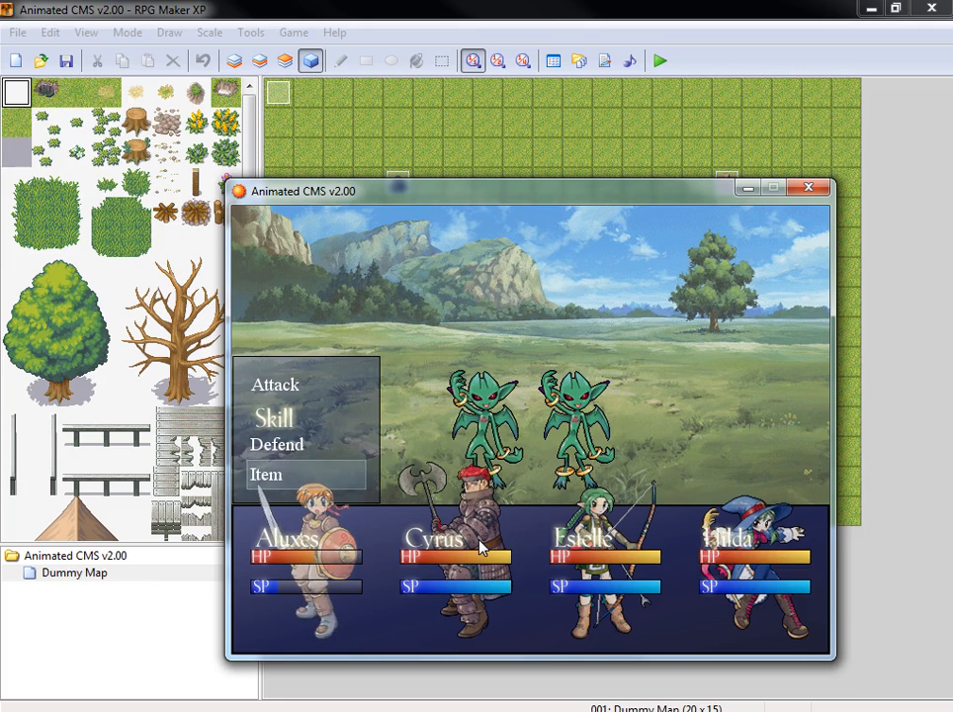
key("Up")
key("Up")
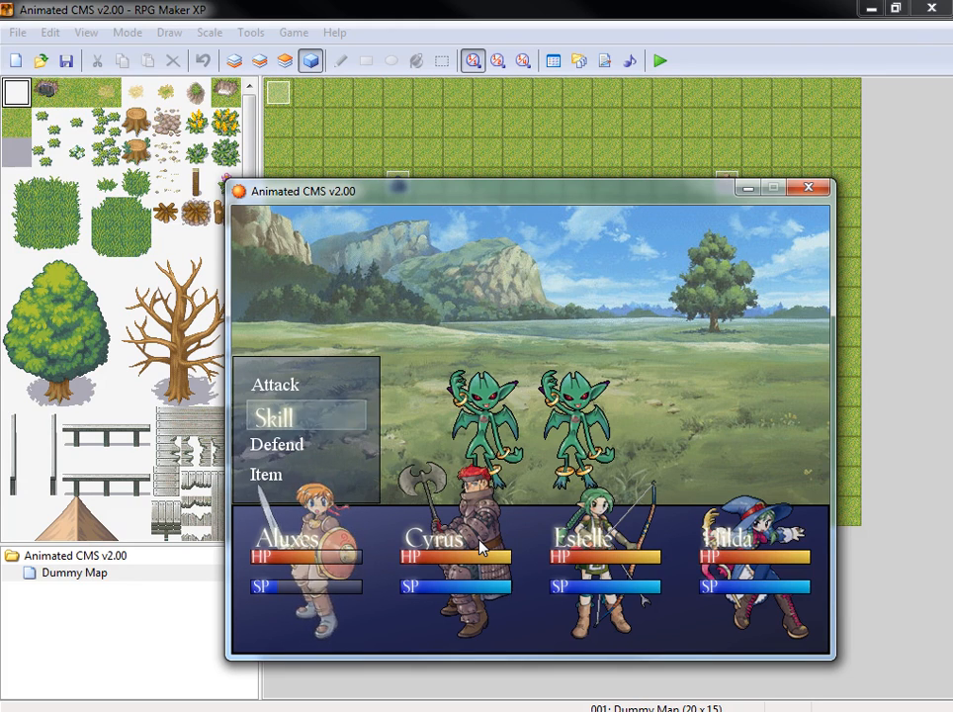
key("Up")
key("Down")
key("Down")
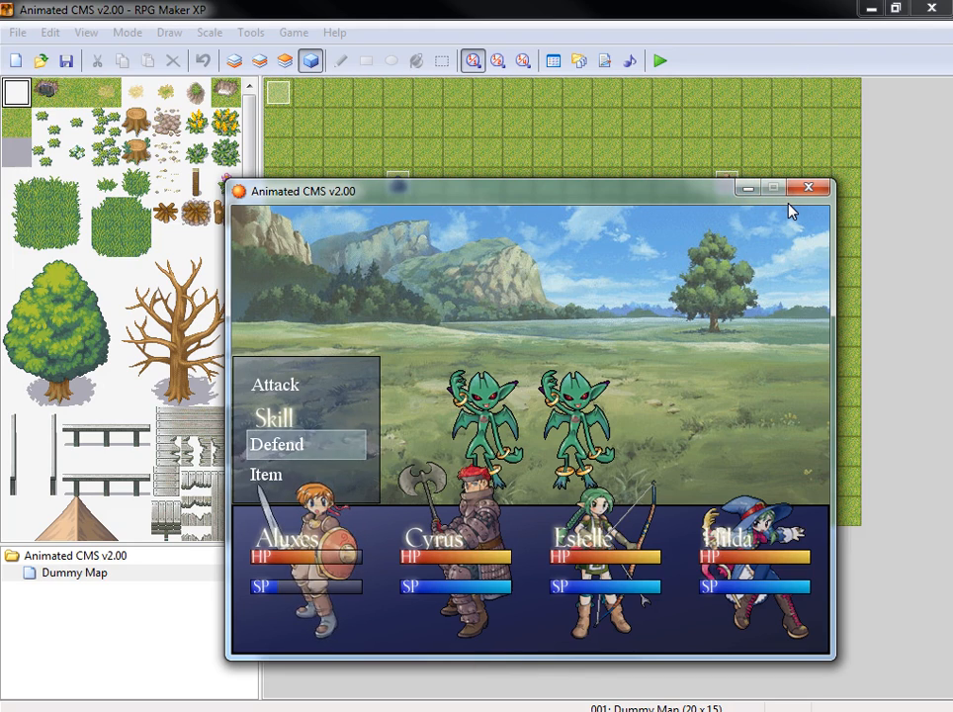
Step: Go over the Skill, Defend and Item battle commands once more and close the playtest
key("Up")
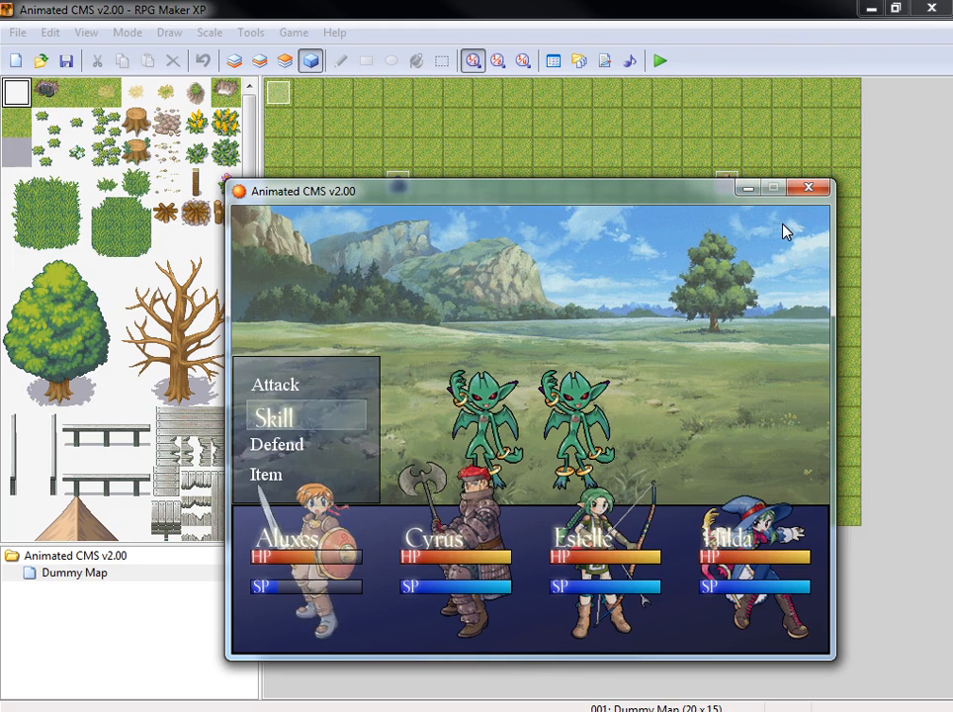
key("Down")
key("Down")
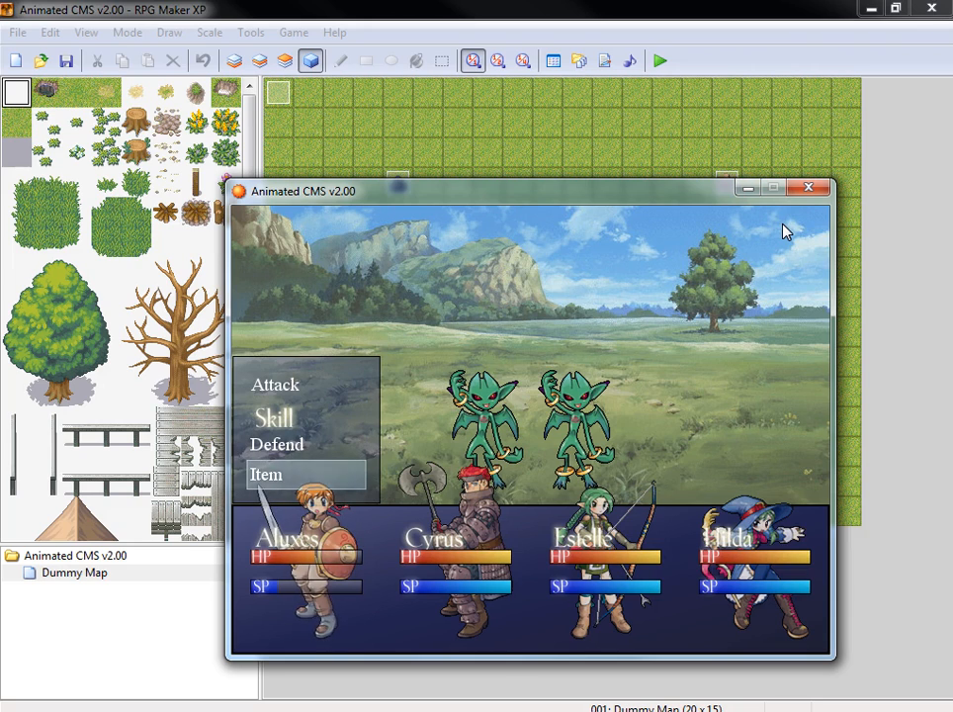
key("Up")
key("Up")
key("Down")
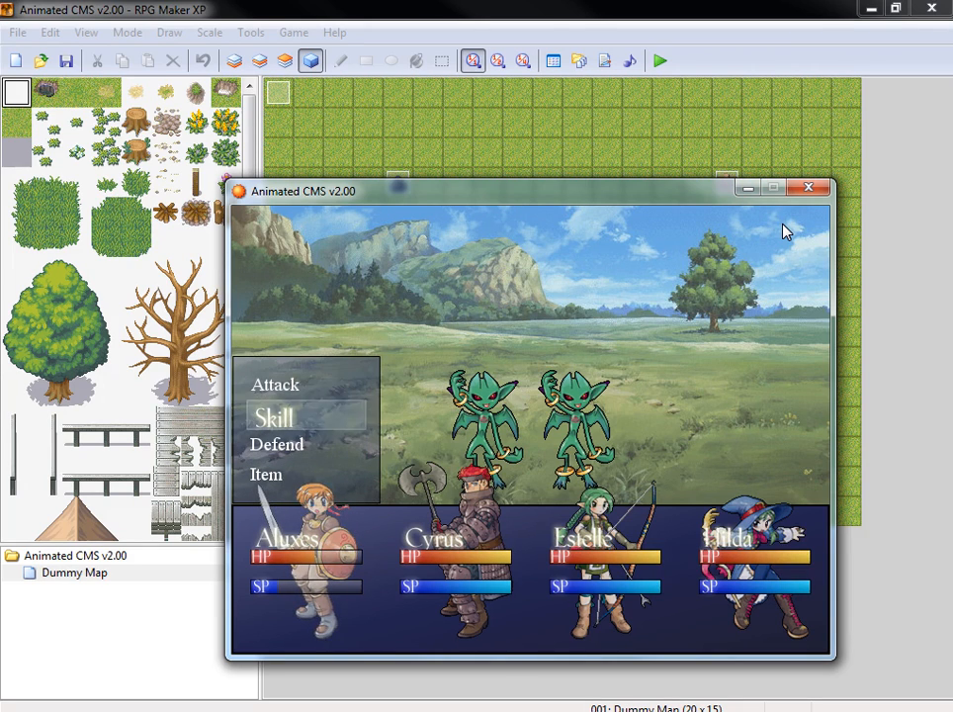
key("Down")
key("Down")
key("Up")
key("Up")
left_click(828, 191)
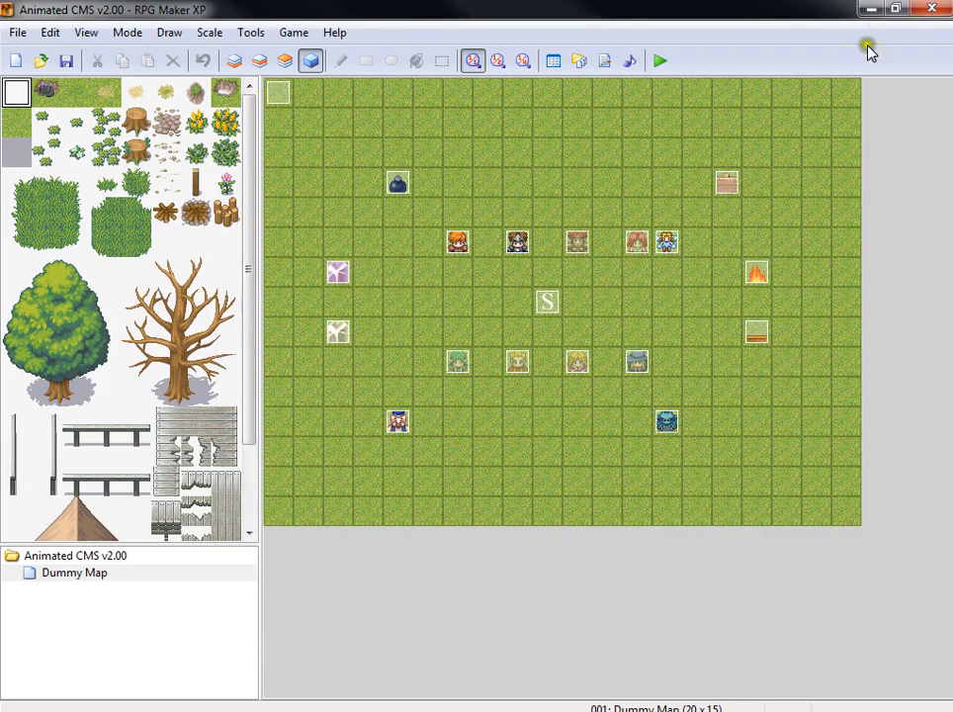
Step: Switch to the demo folder in Windows Explorer, view Title.png in Graphics > Titles, and return to the Graphics folder
left_click(872, 9)
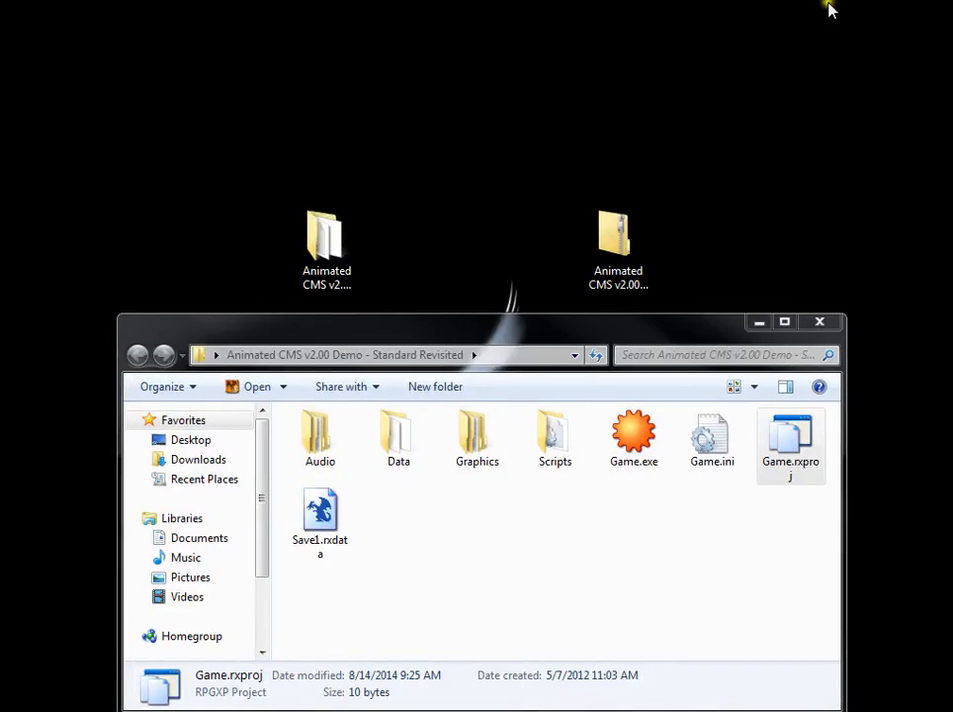
double_click(481, 455)
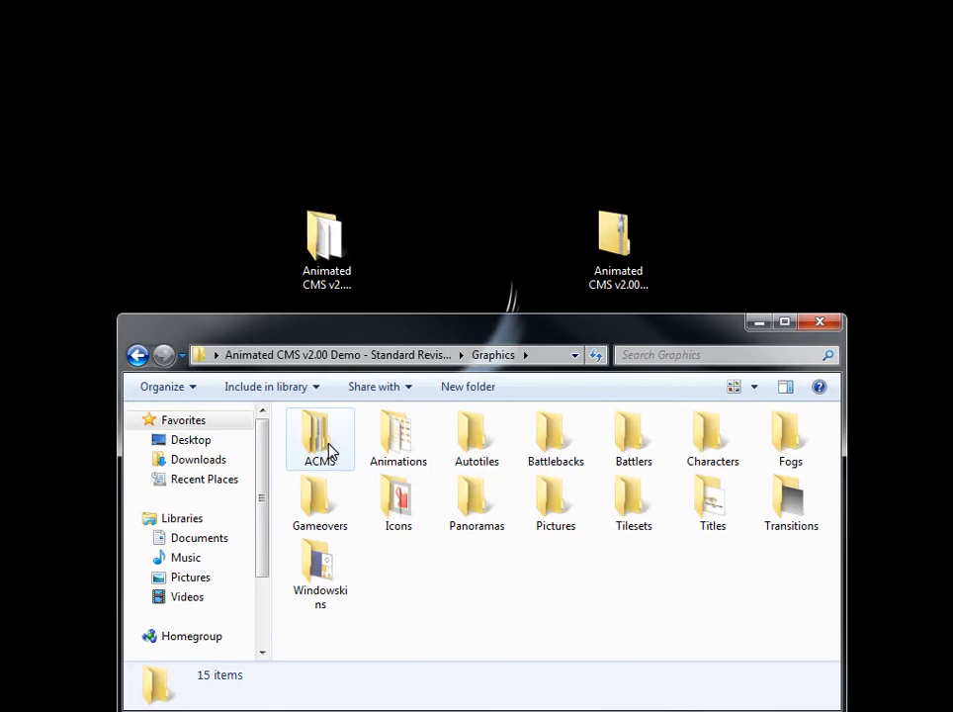
double_click(725, 524)
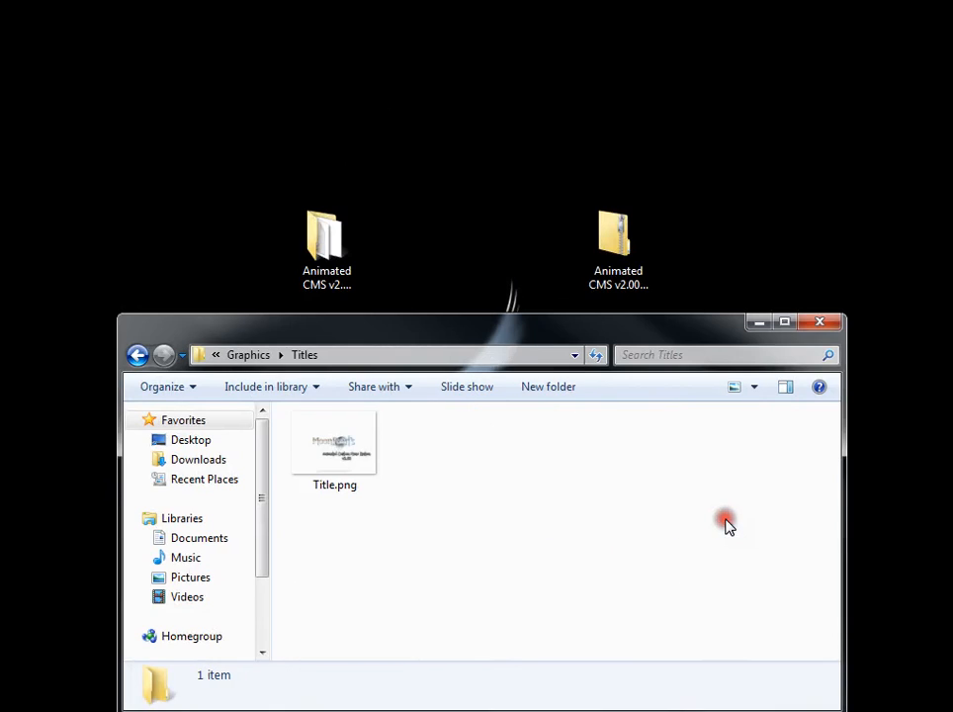
double_click(346, 453)
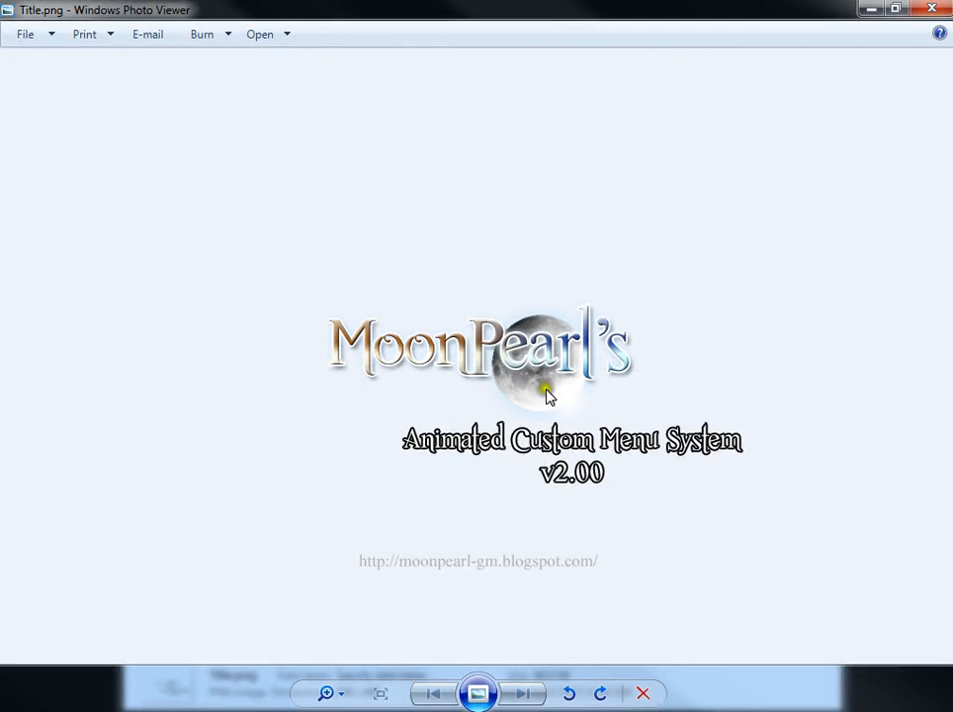
left_click(929, 9)
key("BackSpace")
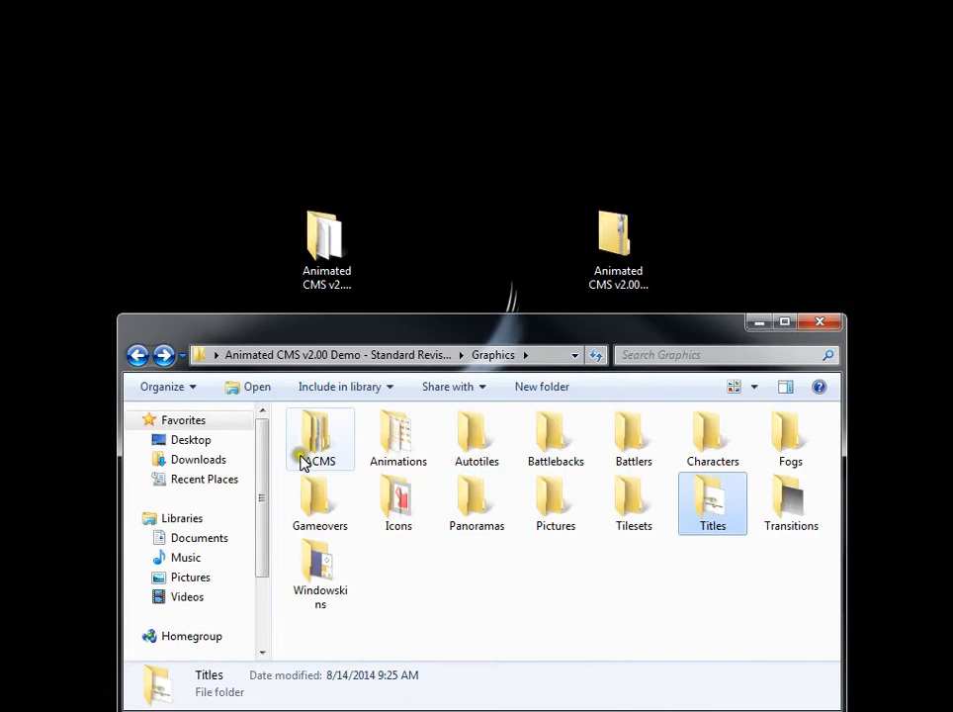
Step: View Layer01.png from the ACMS Backgrounds folder and close the image
double_click(326, 453)
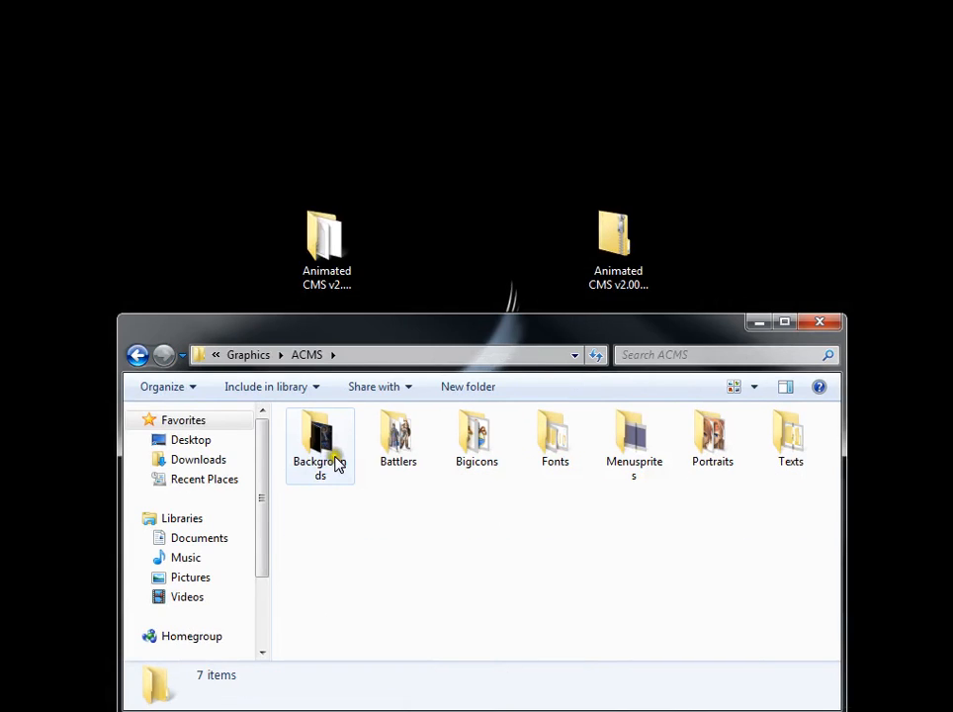
double_click(336, 460)
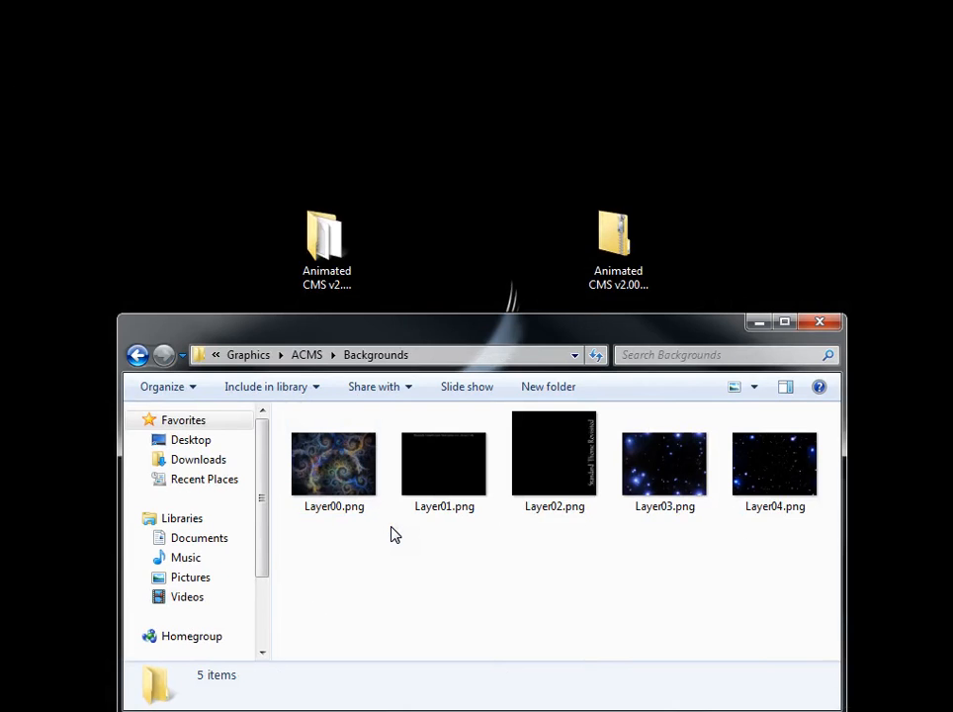
double_click(442, 484)
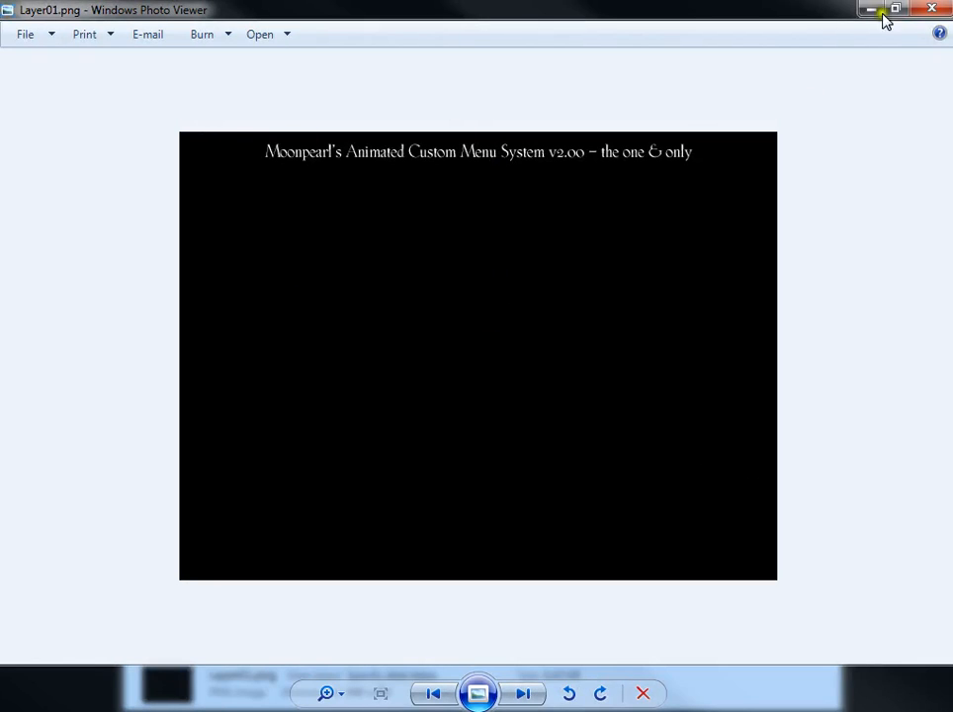
key("alt+F4")
Step: View Layer02.png, compare it with Layer01.png, and close the image viewer
left_click(584, 486)
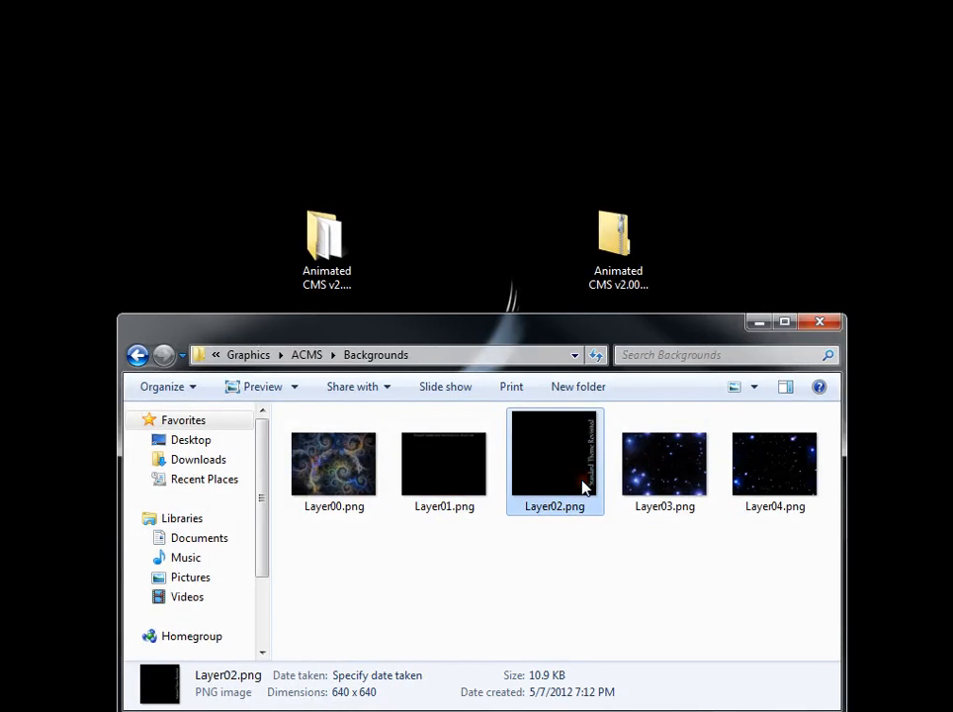
double_click(583, 486)
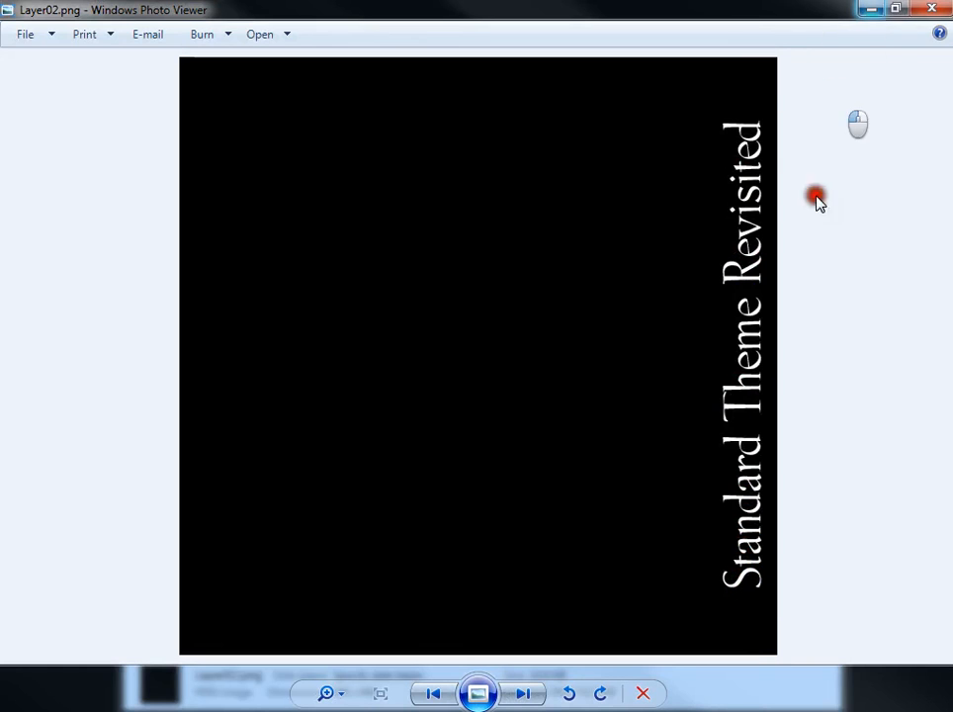
scroll(592, 329, "down", 1)
scroll(514, 337, "down", 1)
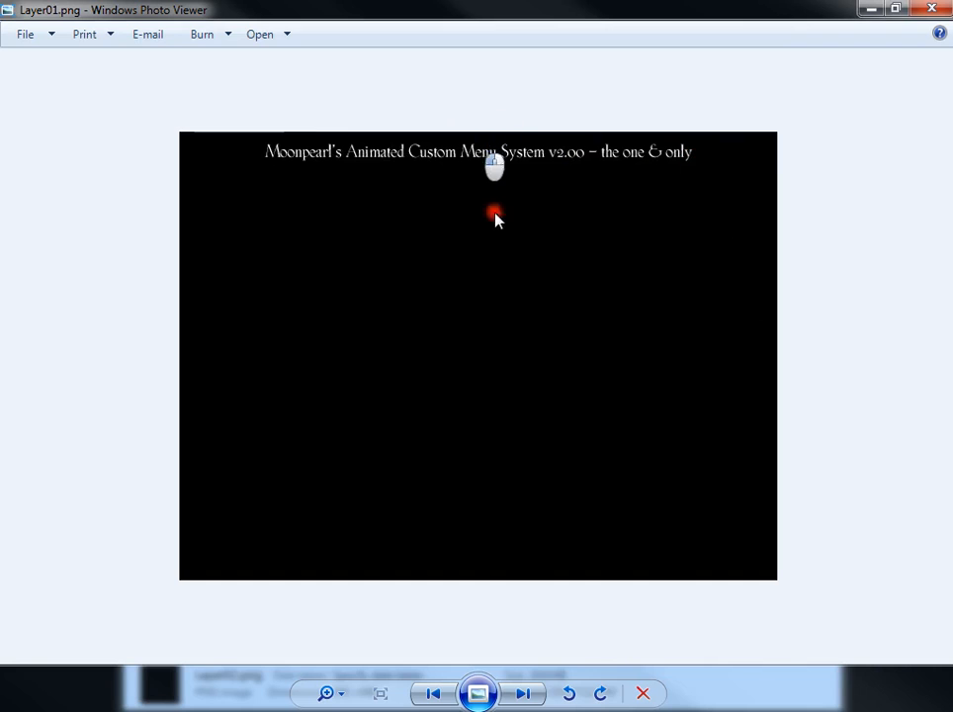
key("Right")
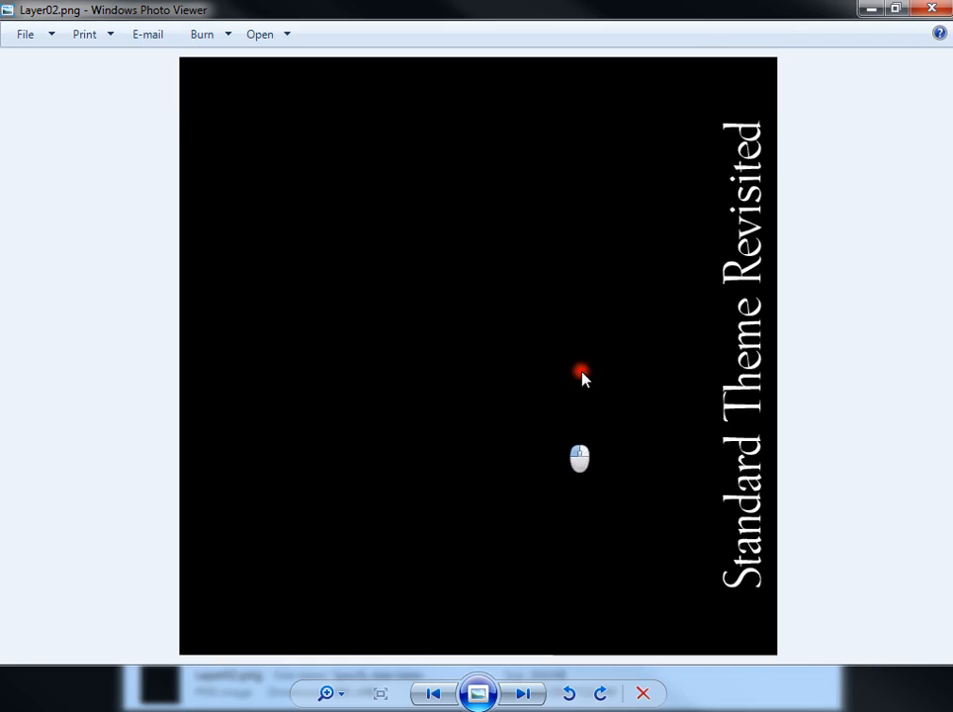
left_click(932, 9)
Step: Check the background images Layer03.png, Layer04.png and Layer00.png, and open the ACMS Battlers folder
left_click(706, 470)
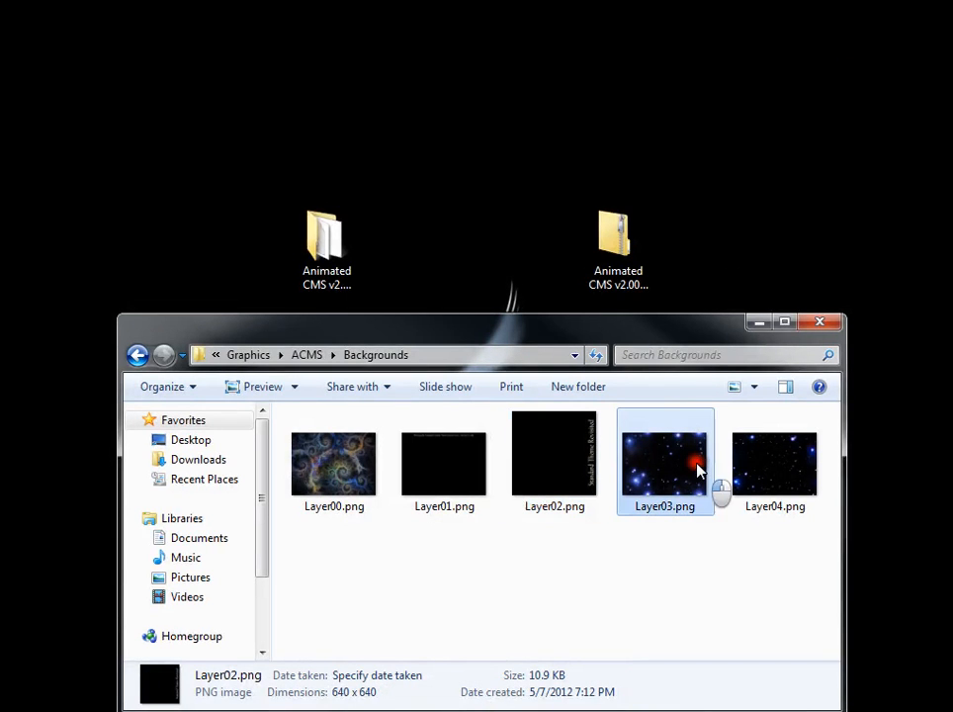
left_click(768, 456)
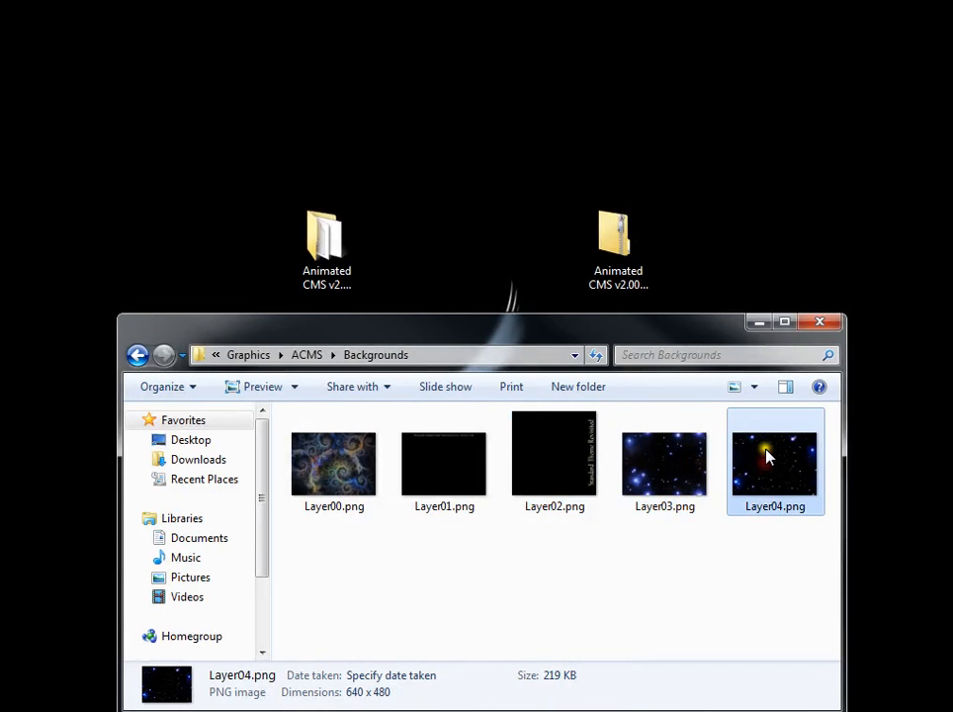
double_click(354, 495)
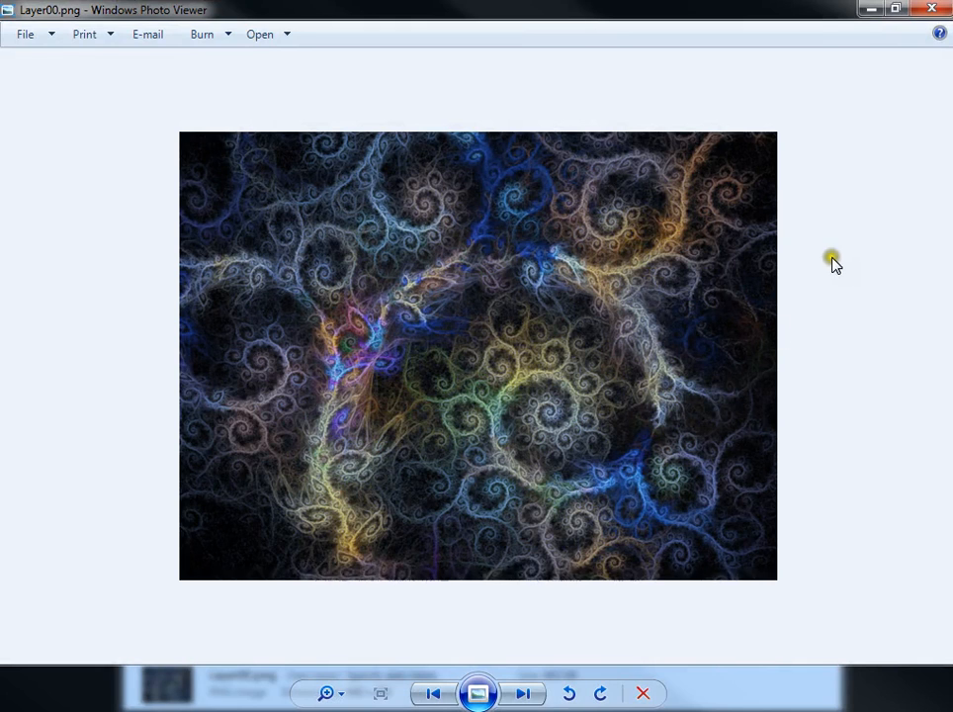
left_click(932, 9)
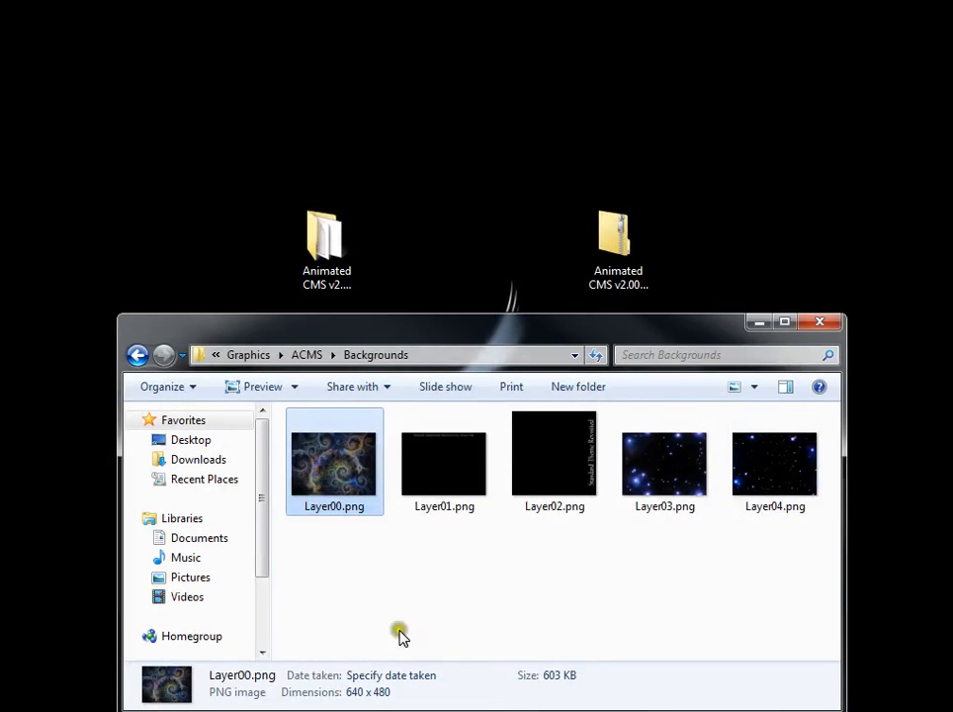
key("BackSpace")
double_click(413, 450)
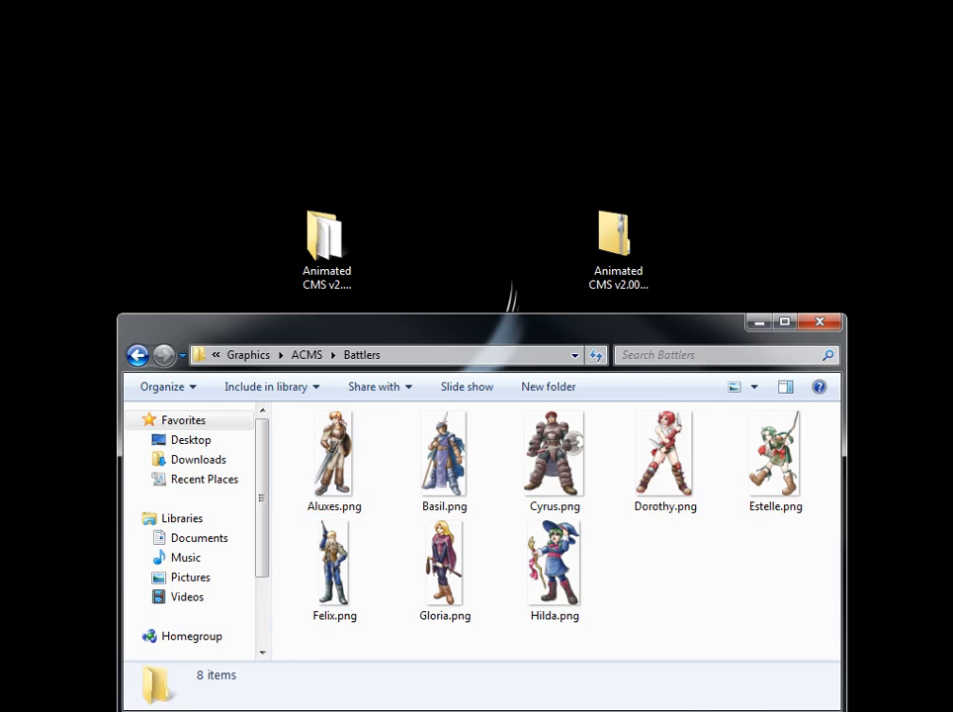
Step: Run Game.exe from the desktop's Animated CMS demo folder and start a new game
double_click(360, 263)
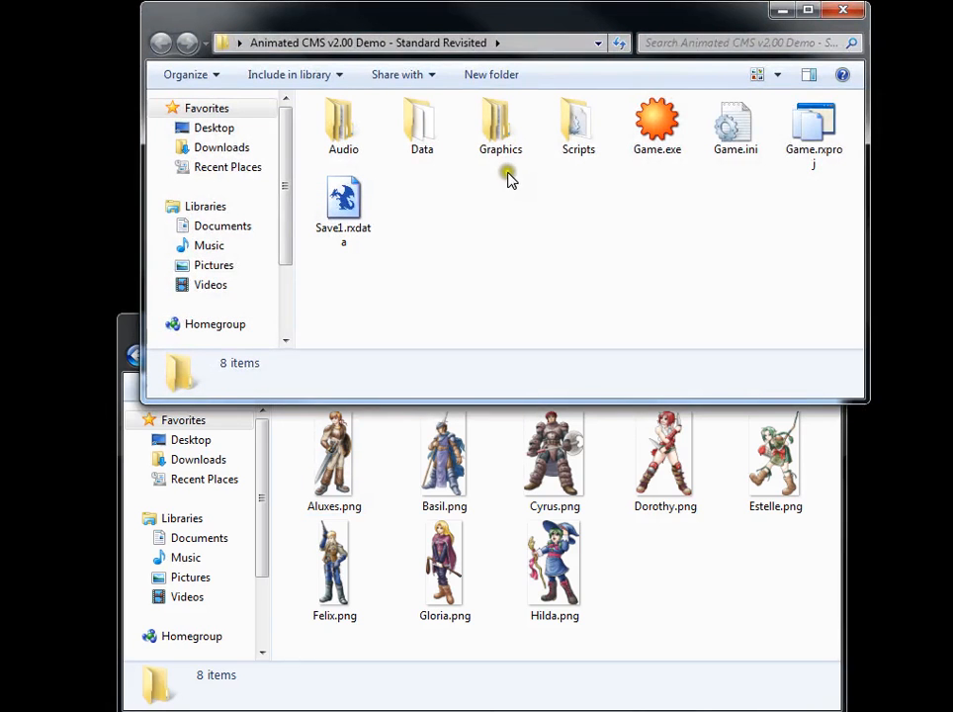
double_click(656, 153)
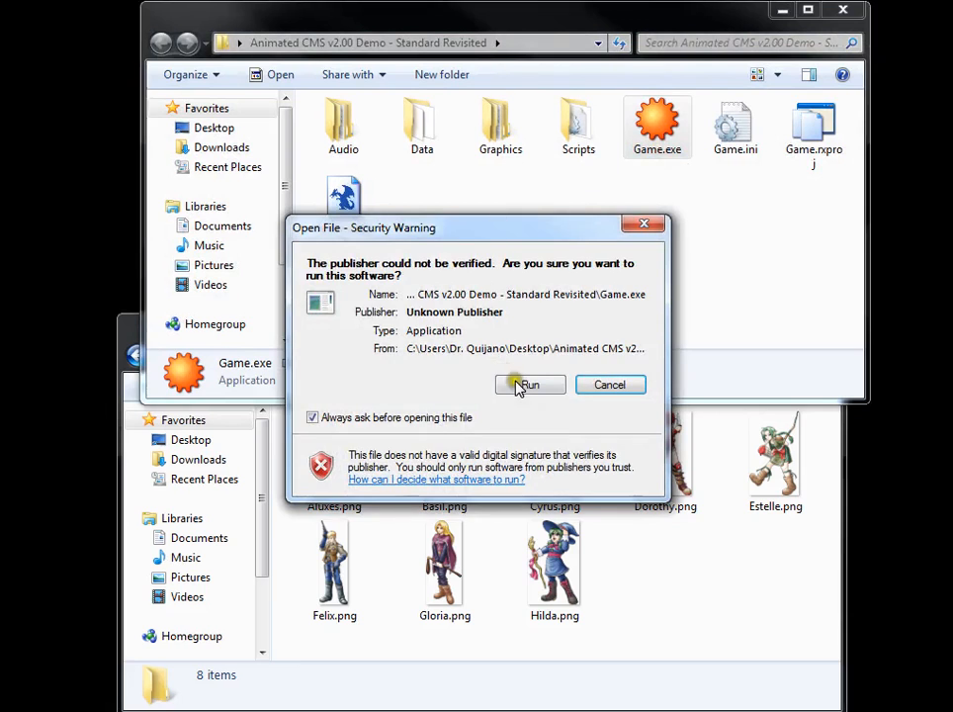
left_click(520, 386)
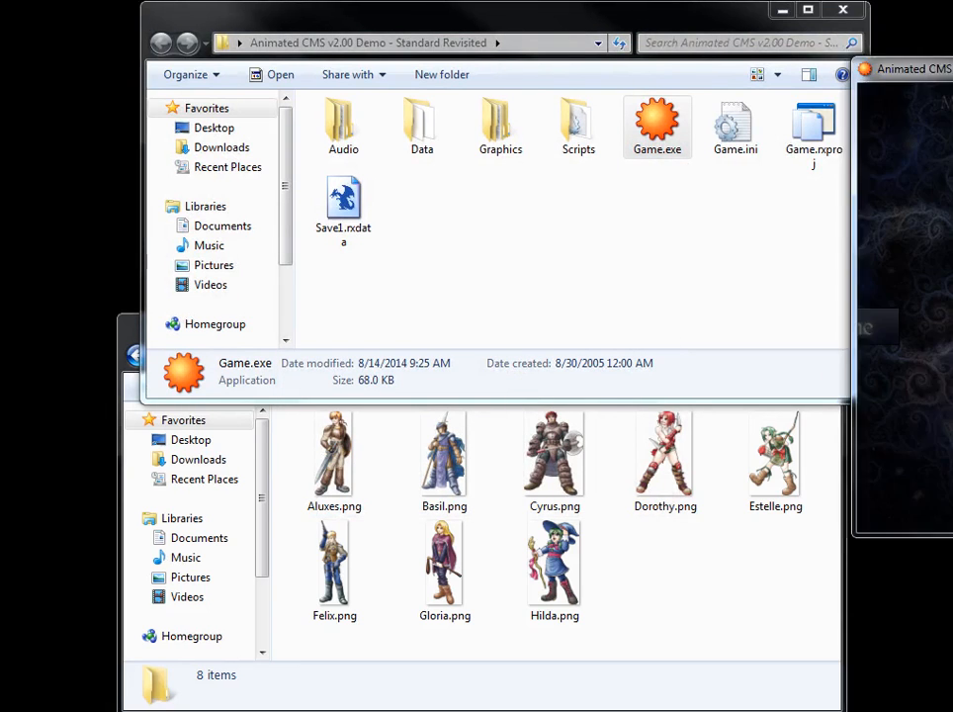
key("Up")
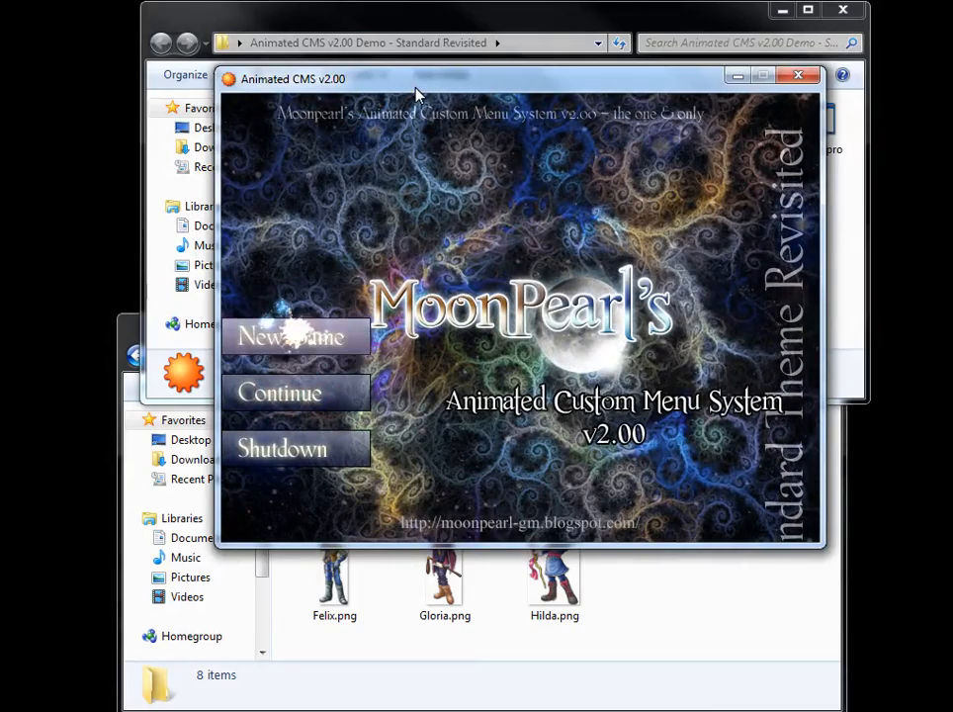
key("Return")
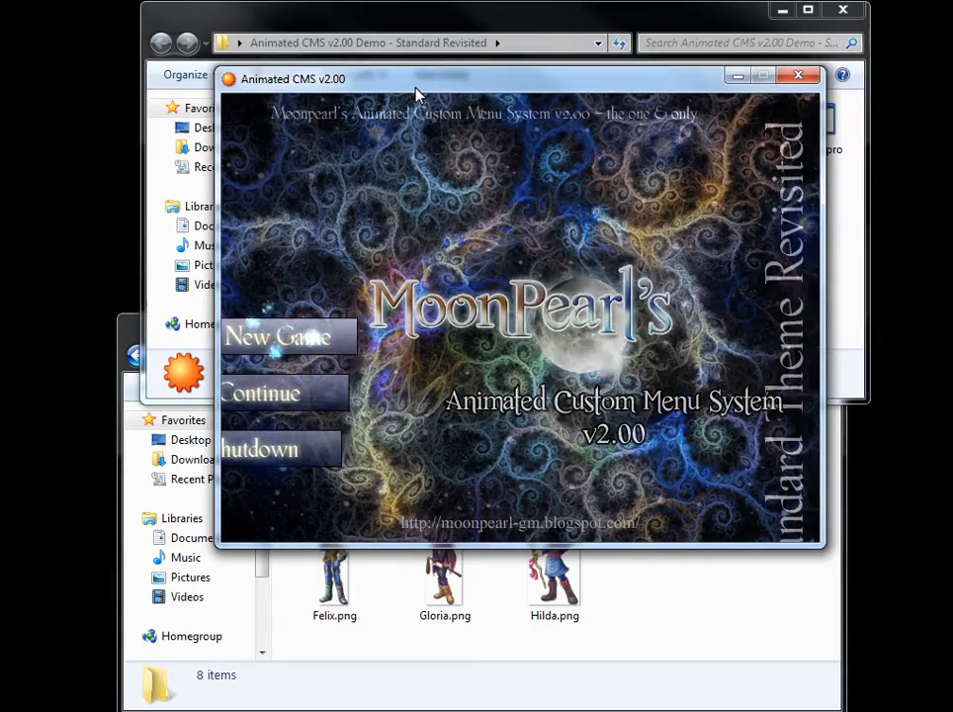
Step: View Aluxes's biography and full-body image through the in-game menu, and close the game
key("Escape")
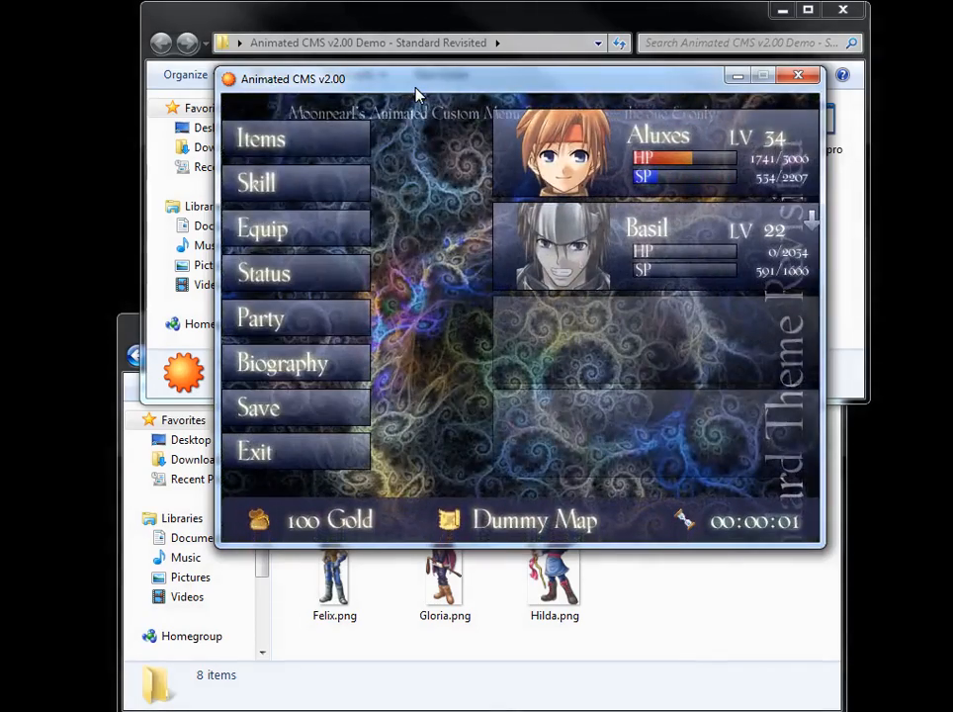
key("Down")
key("Down")
key("Down")
key("Down")
key("Down")
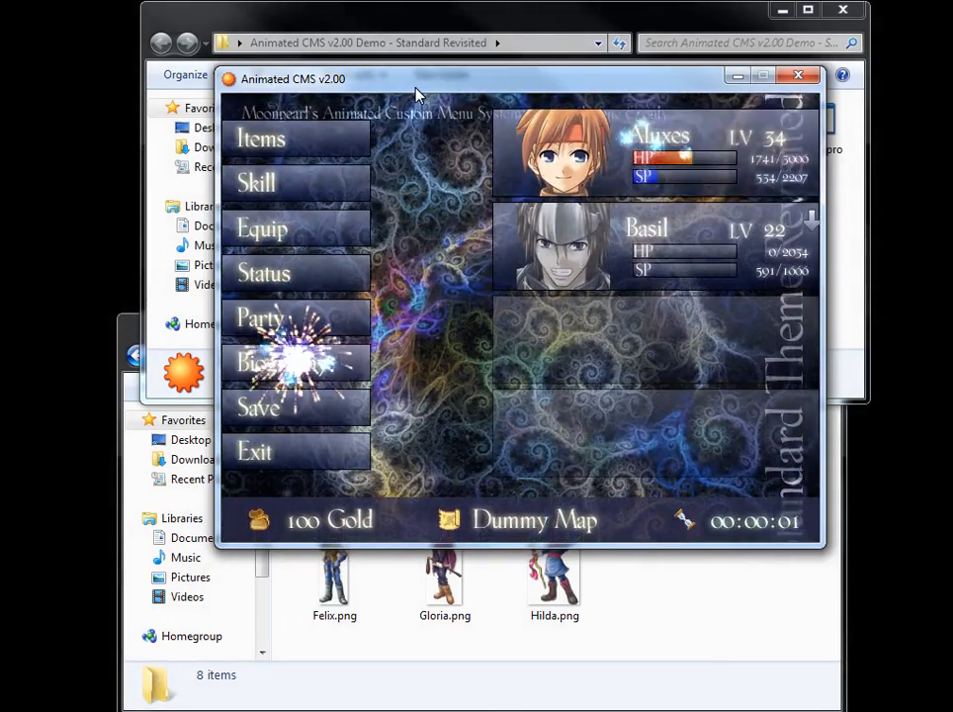
key("Return")
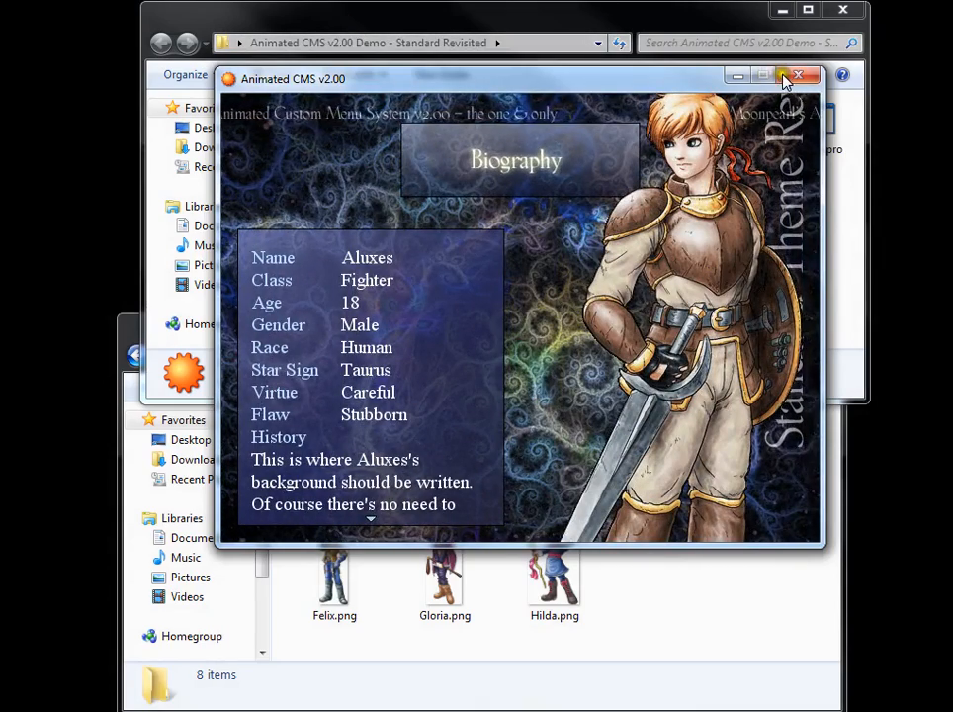
key("alt+F4")
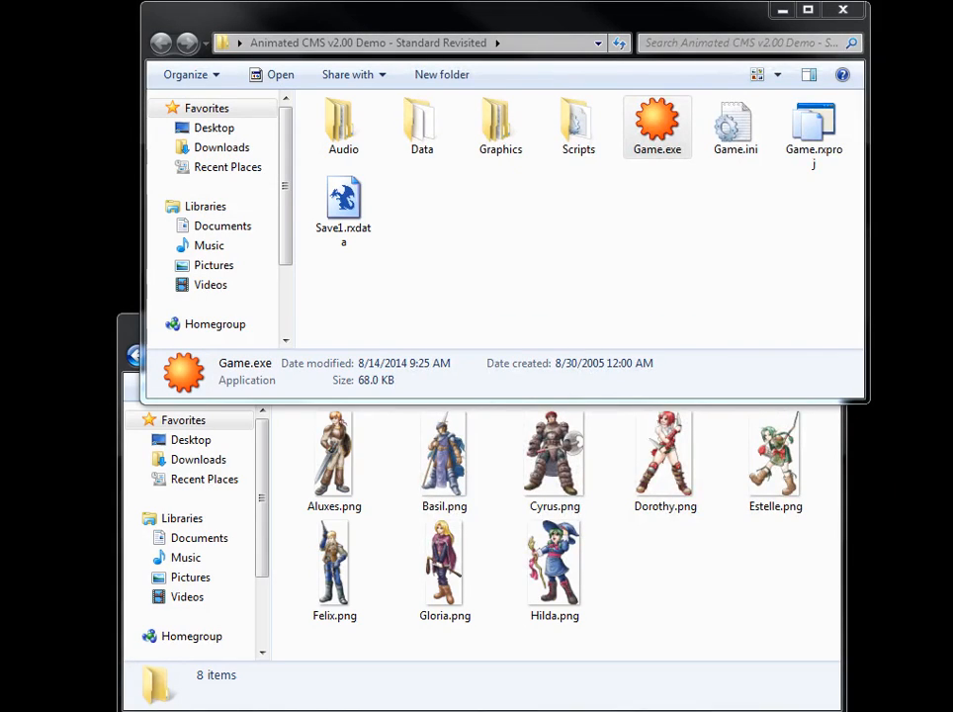
Step: Look into the Bigicons and Fonts folders inside ACMS and return to the ACMS folder
left_click(737, 601)
key("BackSpace")
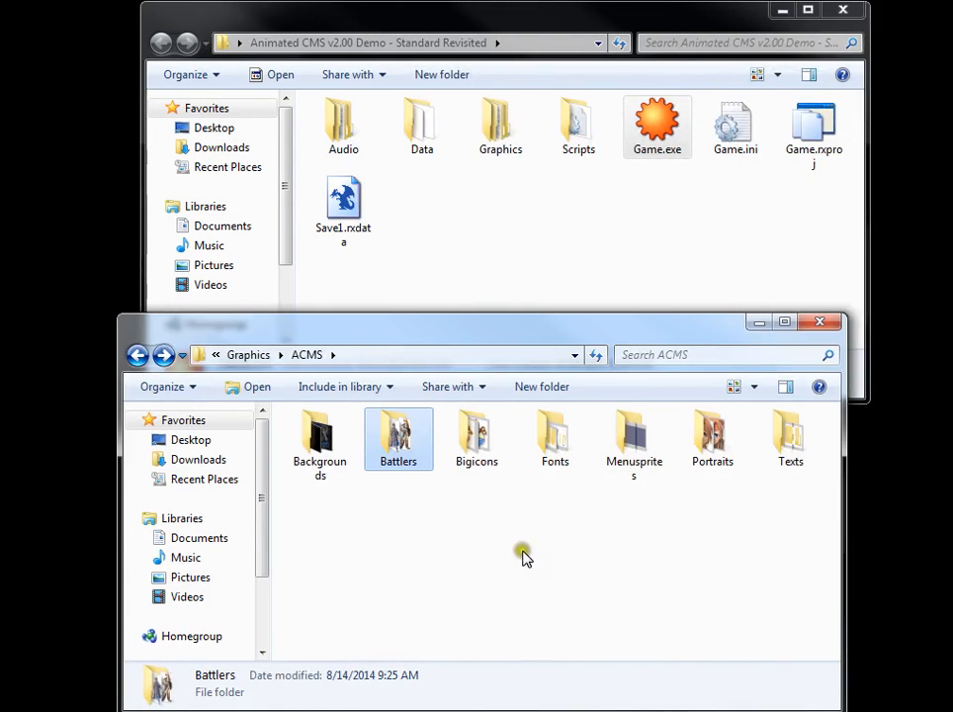
double_click(479, 465)
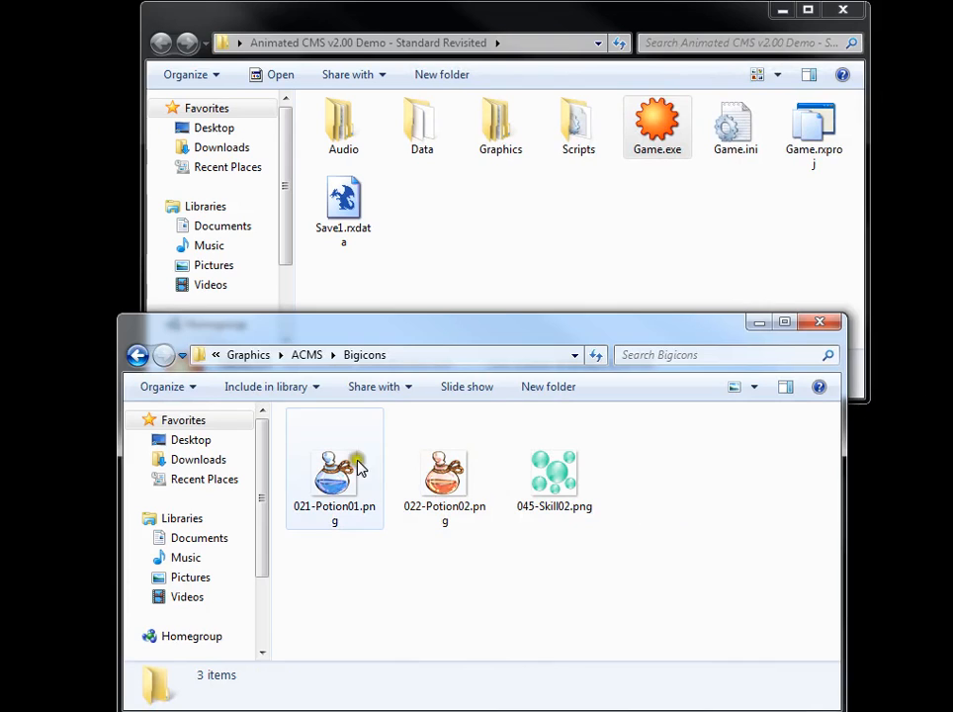
key("BackSpace")
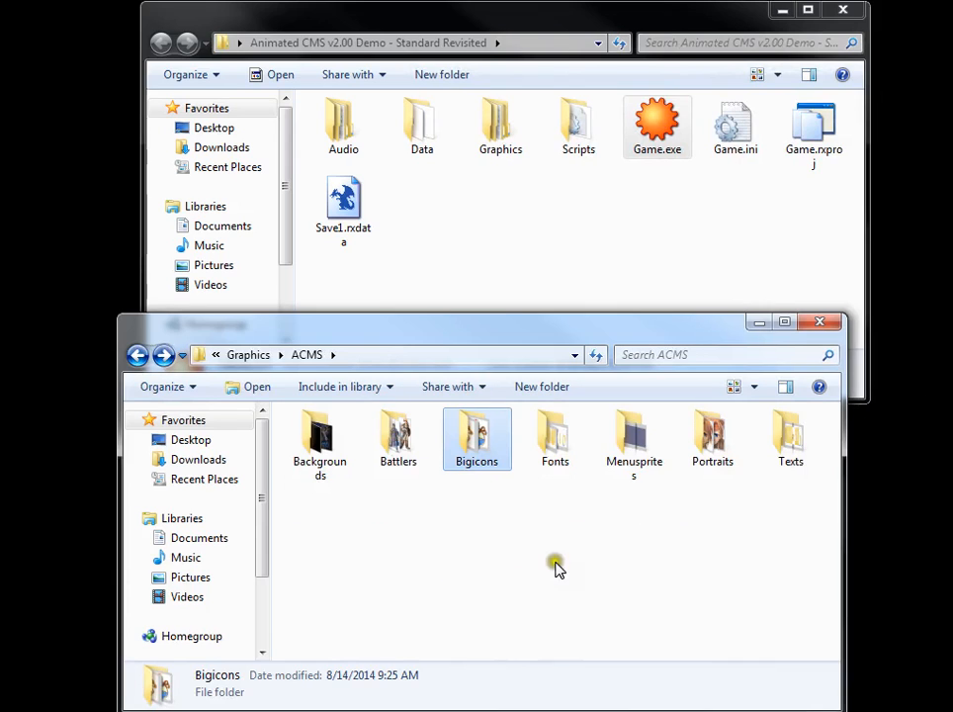
double_click(571, 456)
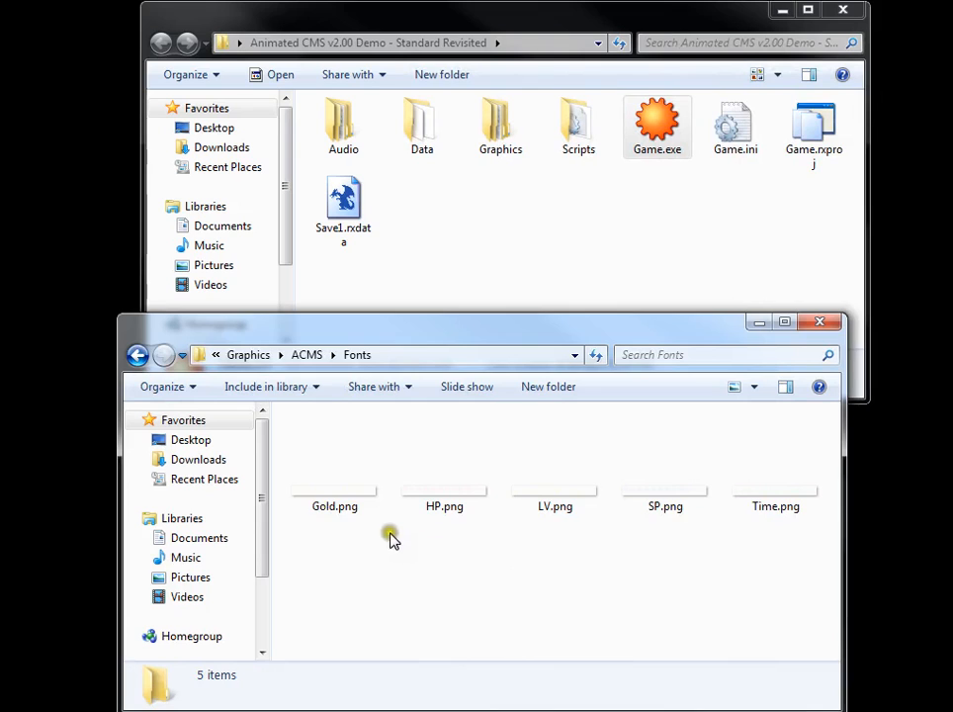
key("BackSpace")
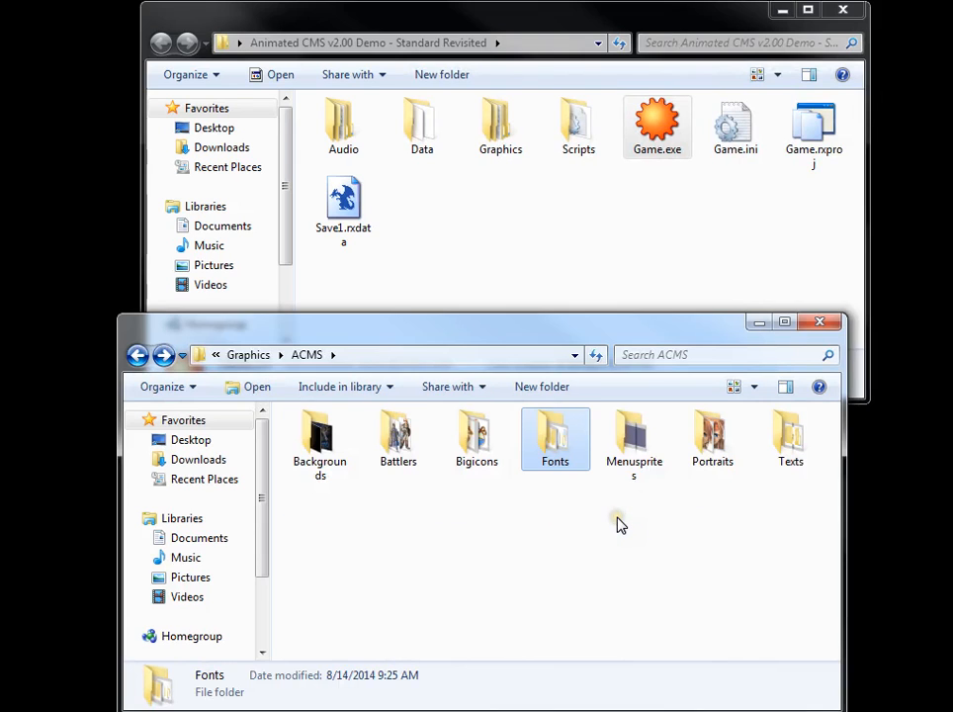
Step: Look through the images in the Menusprites folder and return to the ACMS folder
double_click(638, 457)
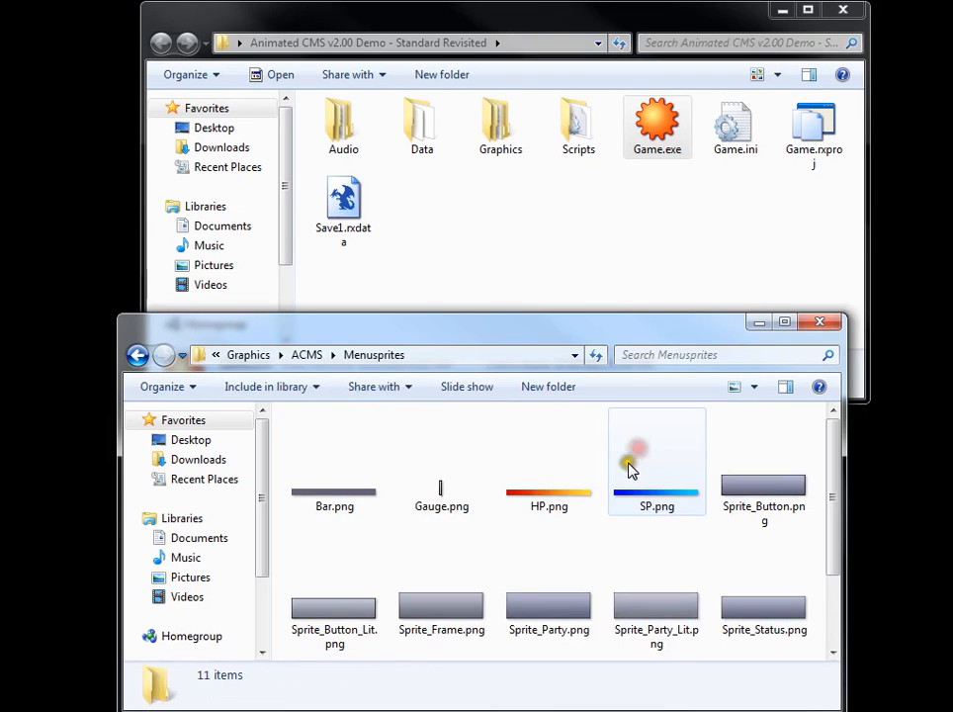
scroll(583, 495, "down", 2)
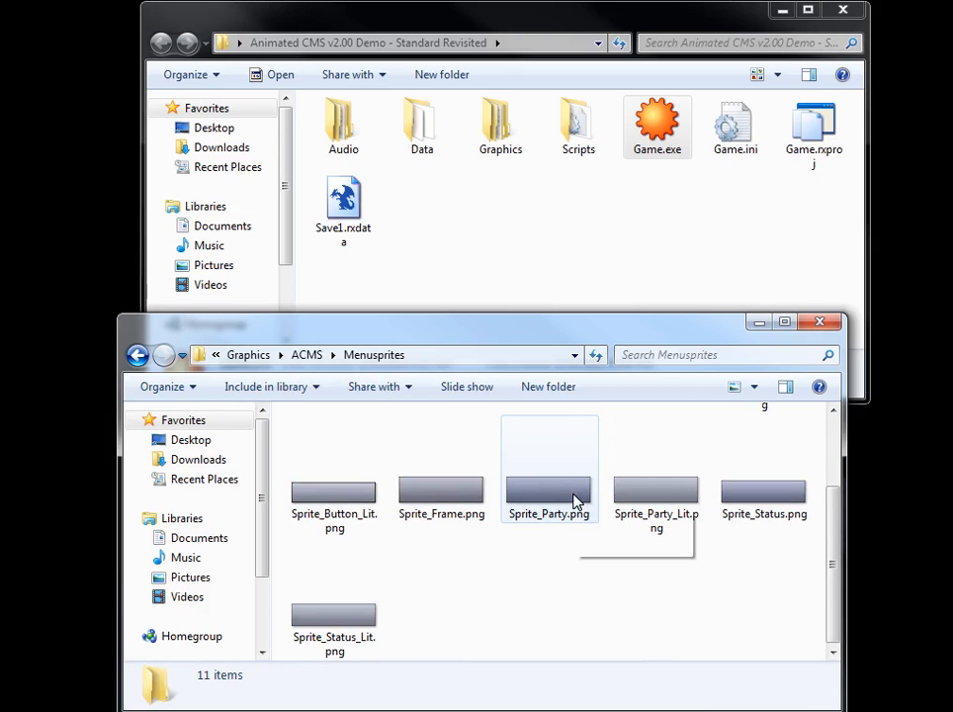
scroll(574, 502, "up", 2)
scroll(576, 502, "down", 2)
scroll(575, 502, "up", 2)
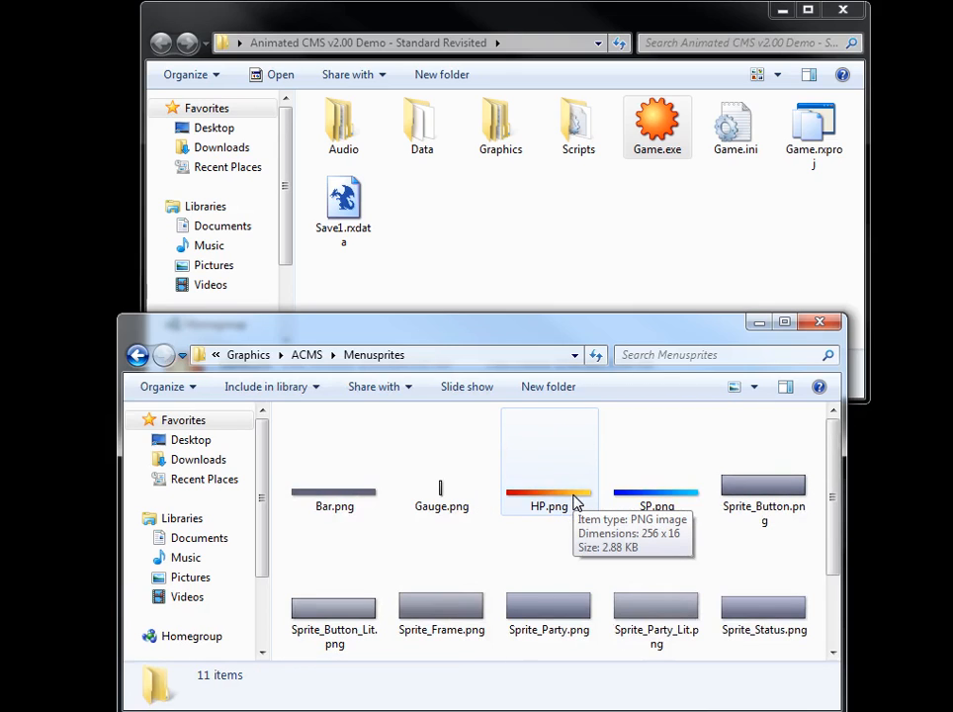
key("BackSpace")
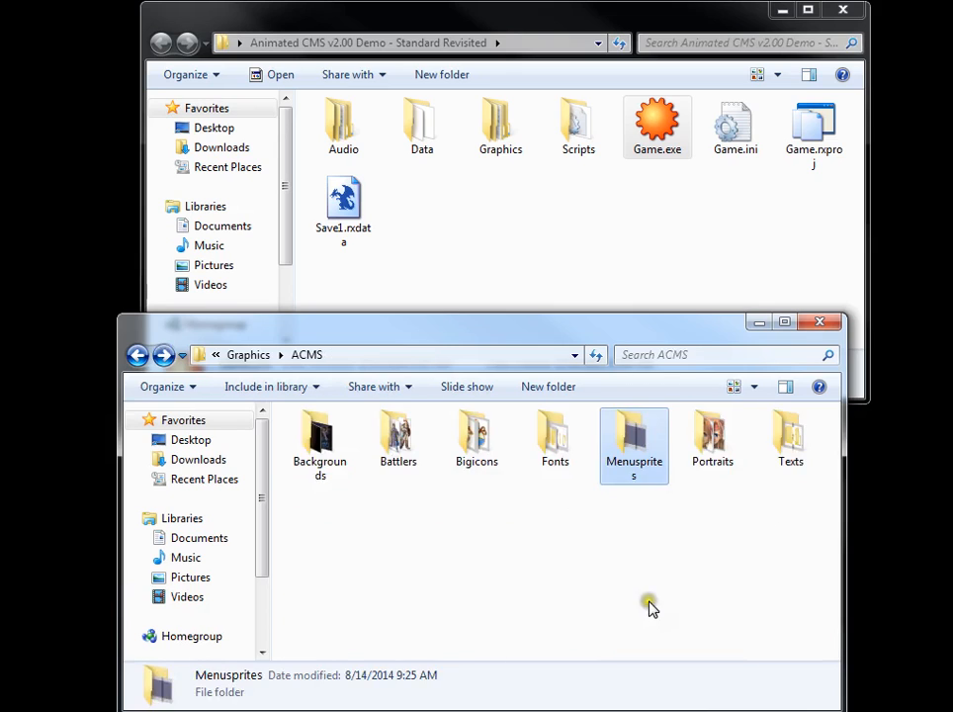
Step: Check Aluxes.png and Aluxes-down.png in the Portraits folder, and look into the Texts folder before returning to ACMS
double_click(702, 445)
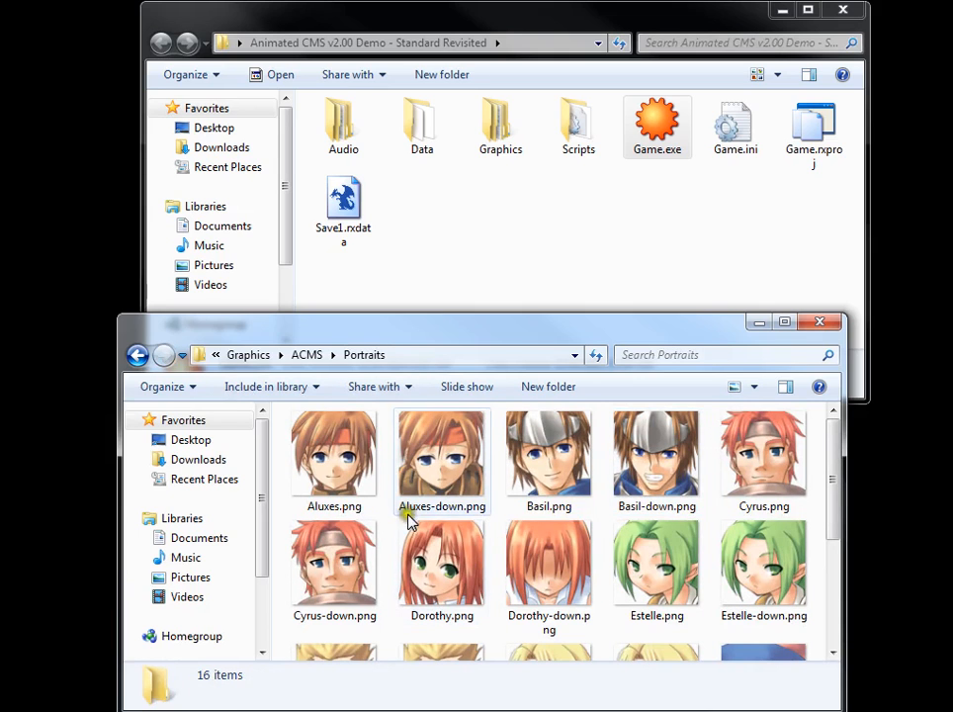
left_click(374, 486)
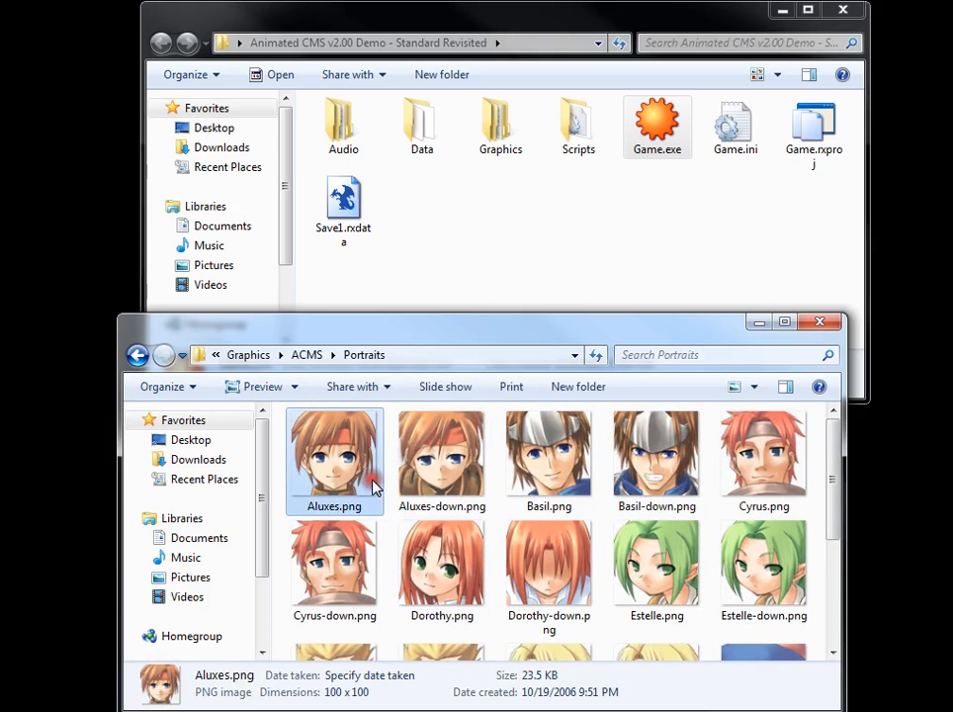
left_click(443, 484)
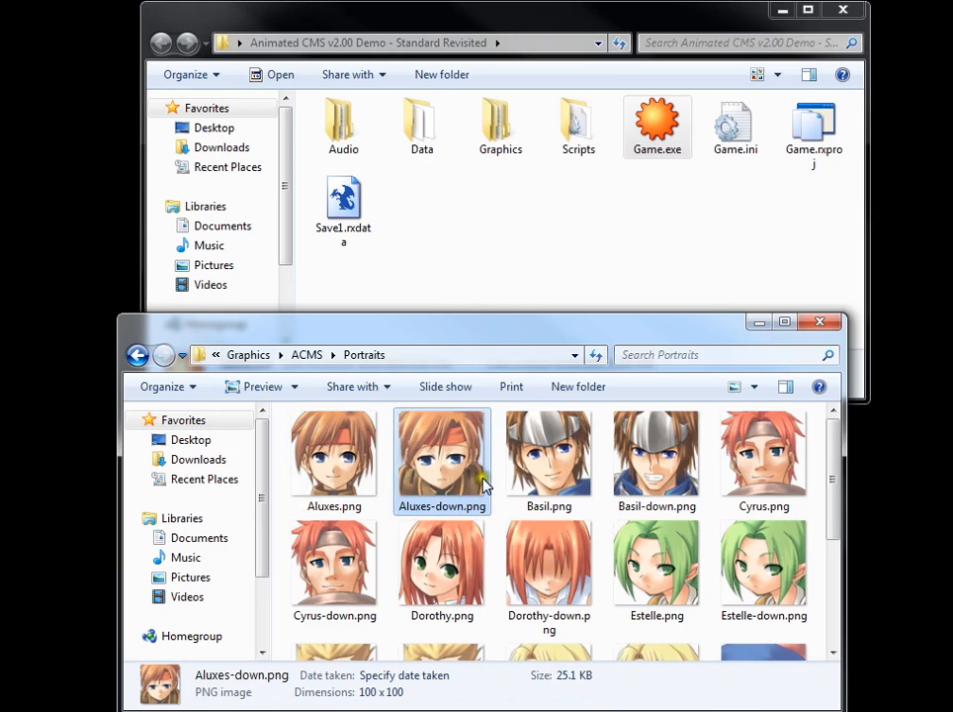
key("BackSpace")
double_click(790, 438)
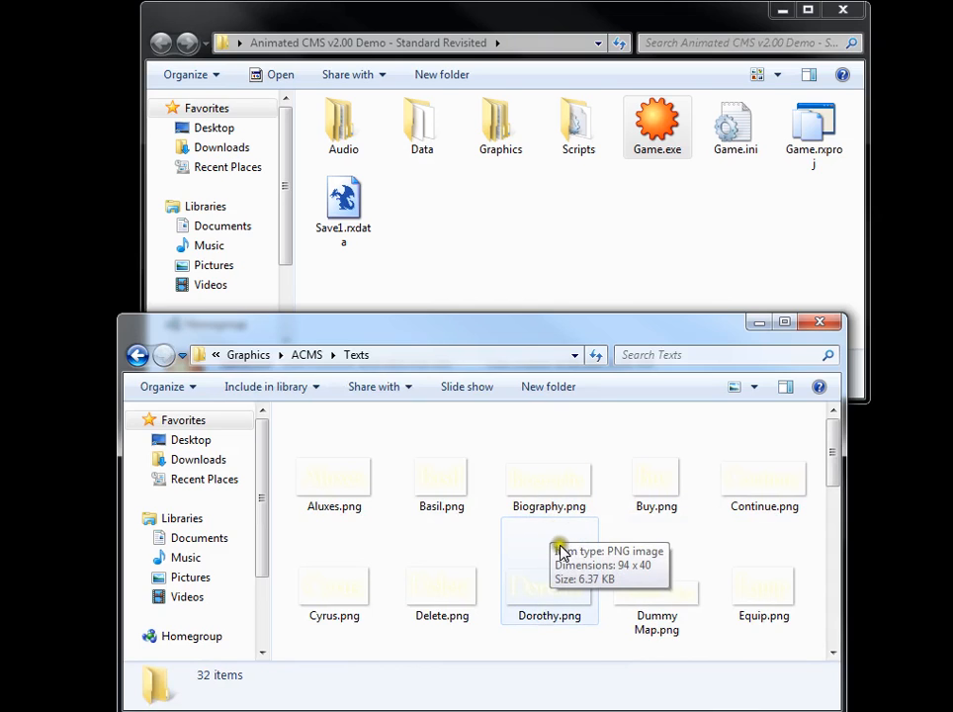
key("BackSpace")
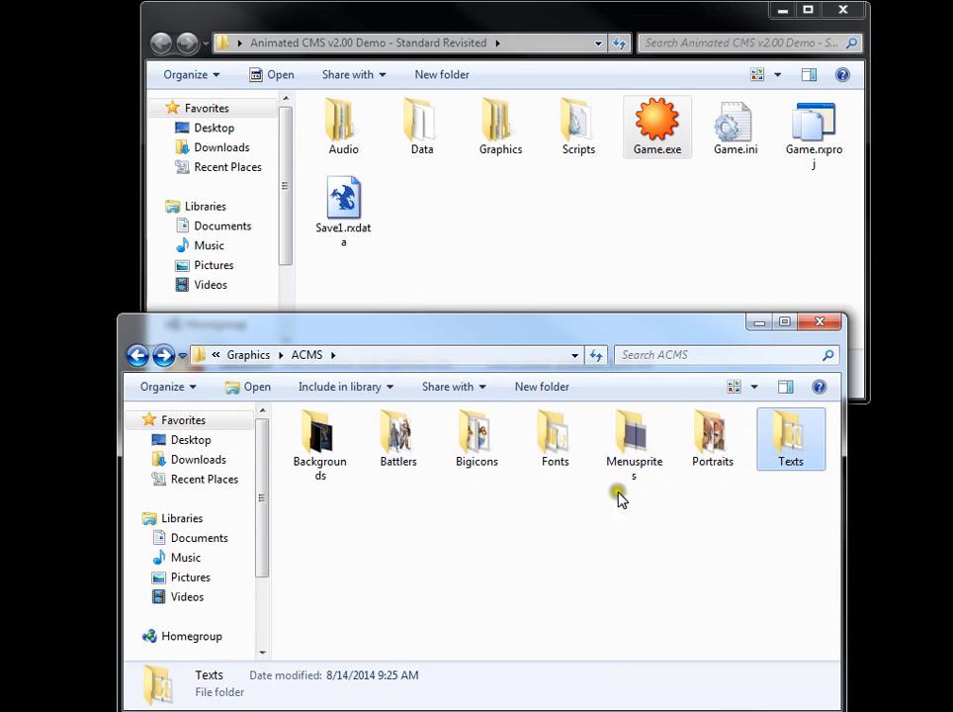
Step: Minimize the demo root folder window and move the Animated CMS folder and zip icons to the desktop's left edge
left_click(781, 14)
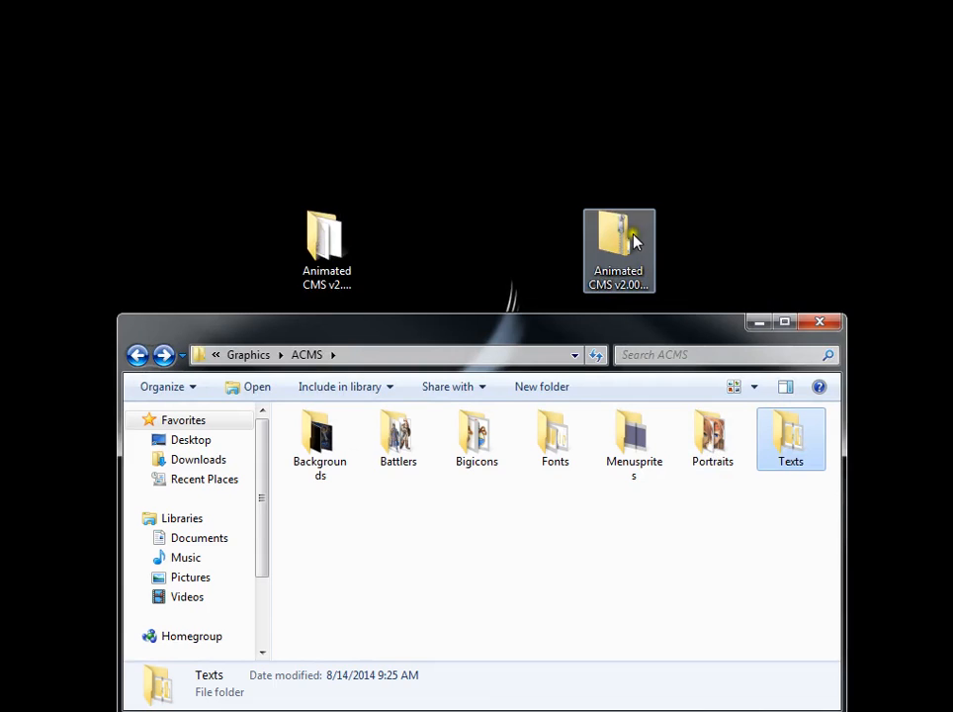
left_click_drag(342, 269, 51, 45)
left_click_drag(616, 245, 581, 245)
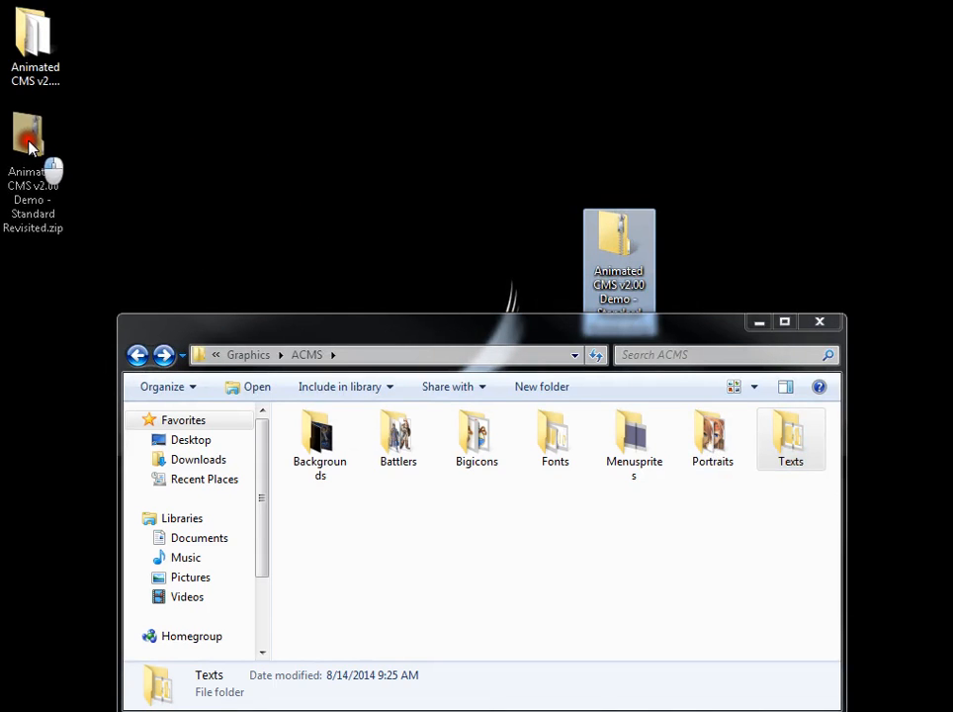
left_click_drag(29, 145, 32, 149)
Step: Move all PNG images except Knockout.png, Stun.png and Venom.png from the Texts folder to the desktop, leaving Text-template.psd in place
double_click(781, 459)
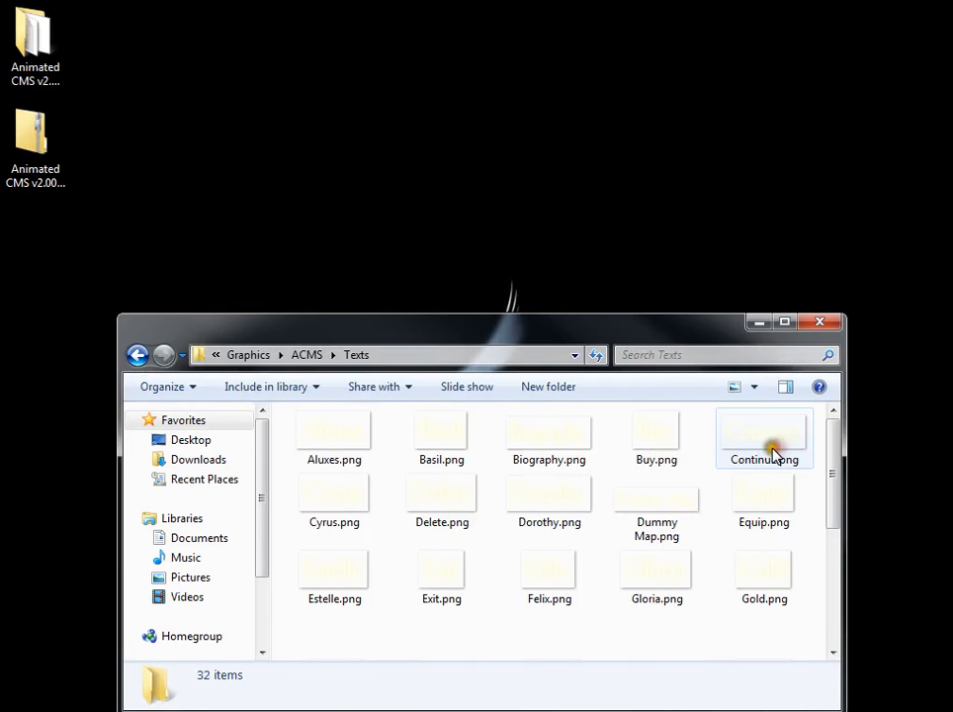
key("BackSpace")
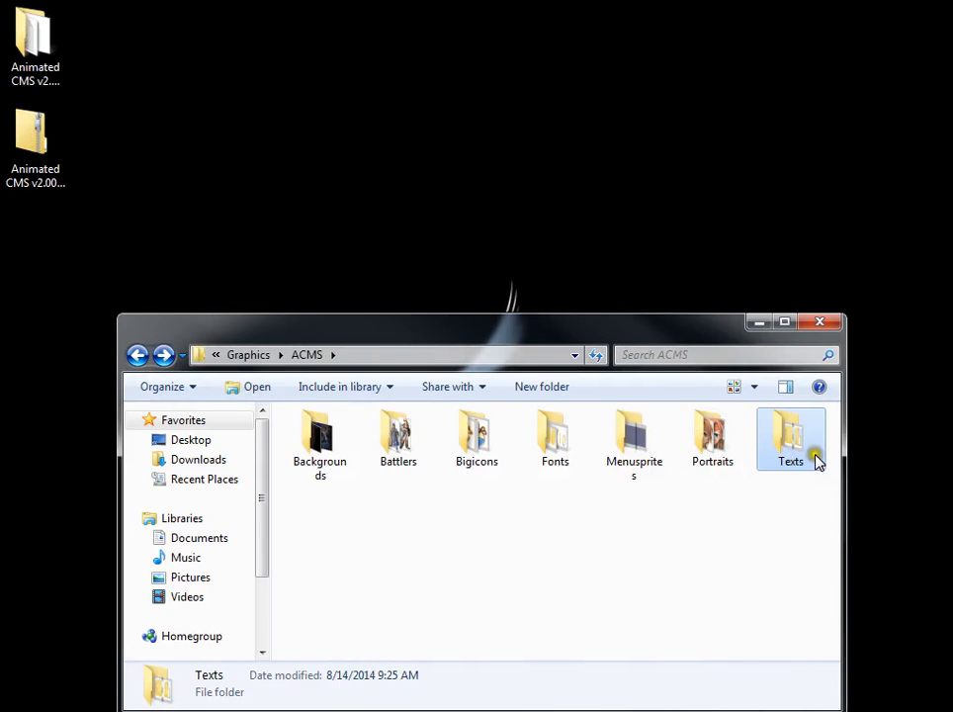
double_click(813, 457)
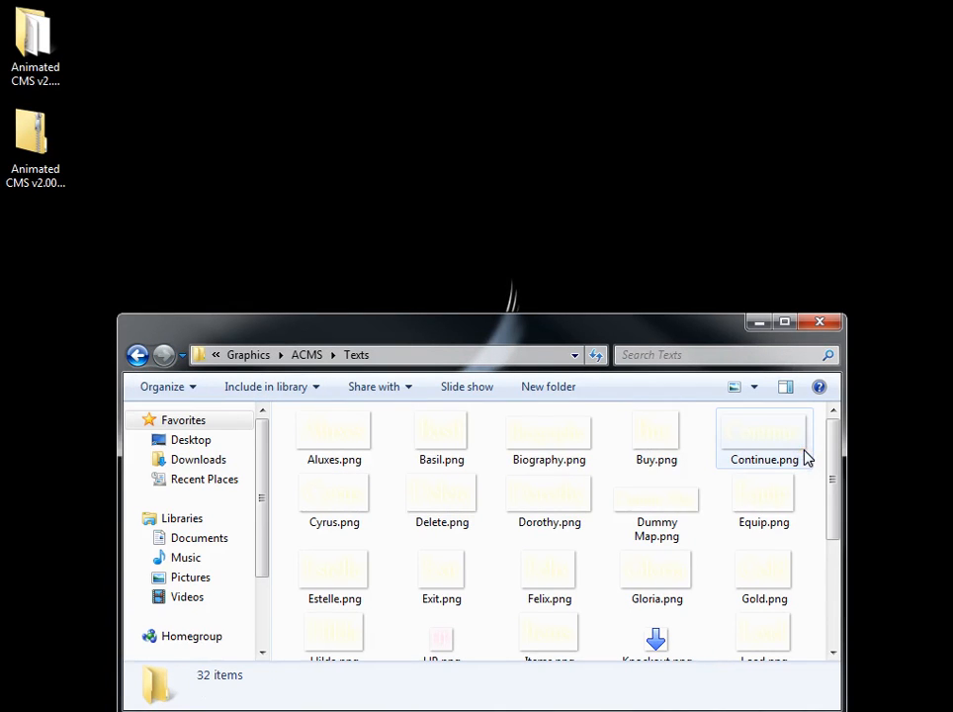
left_click(327, 447)
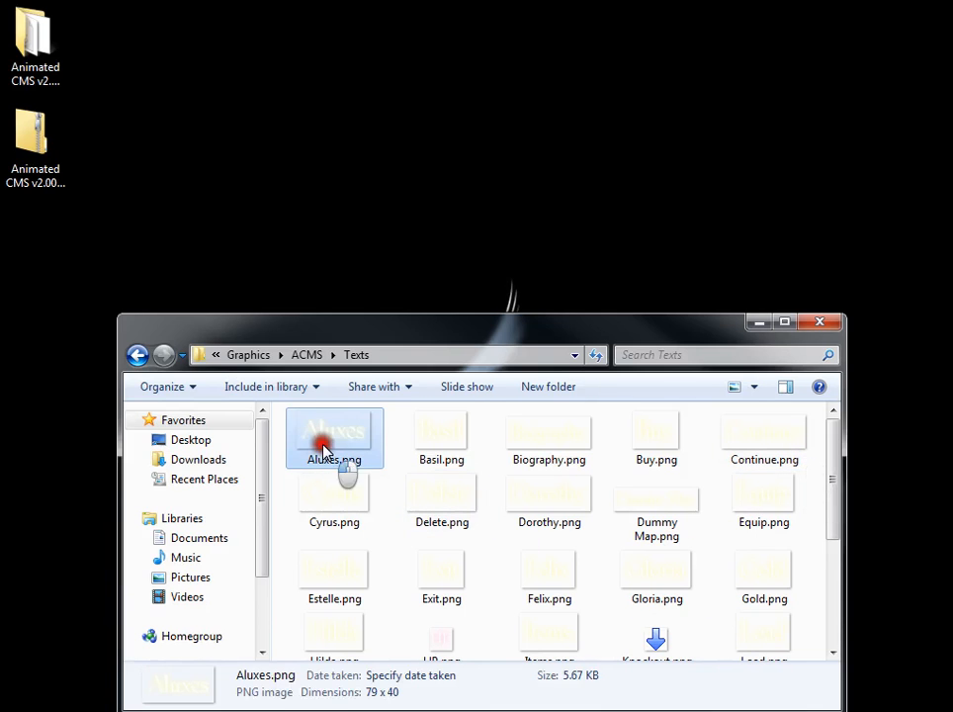
left_click(436, 447, "ctrl")
left_click(527, 428, "ctrl")
left_click(659, 428, "ctrl")
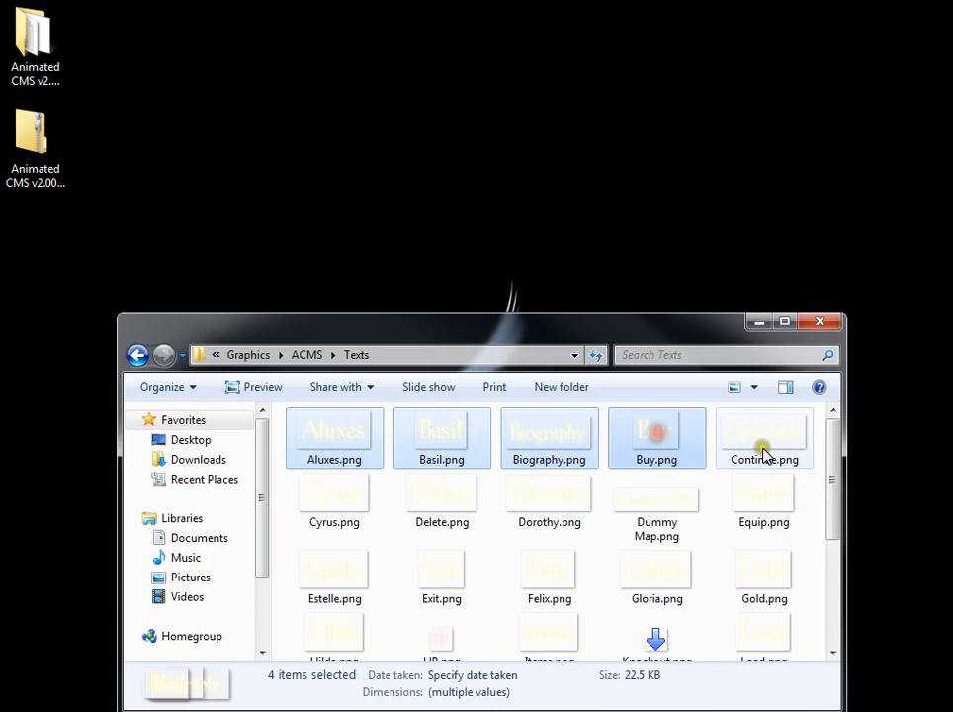
left_click(764, 443, "ctrl")
left_click(767, 524, "ctrl")
left_click(661, 514, "ctrl")
left_click(547, 509, "ctrl")
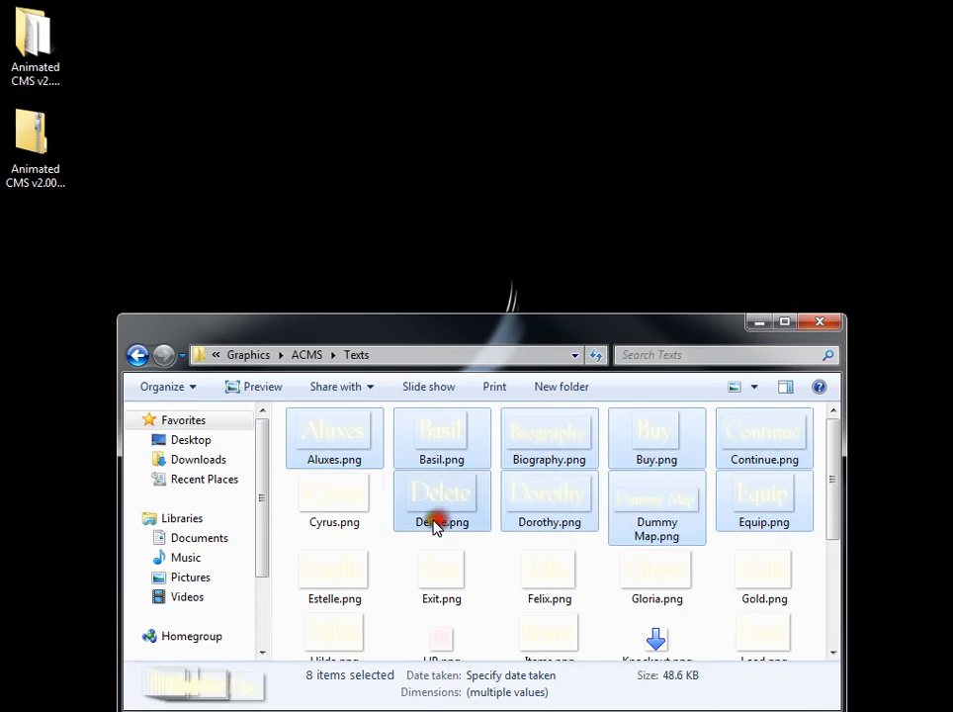
left_click(438, 514, "ctrl")
left_click(336, 513, "ctrl")
left_click(341, 562, "ctrl")
left_click(408, 578, "ctrl")
left_click(547, 592, "ctrl")
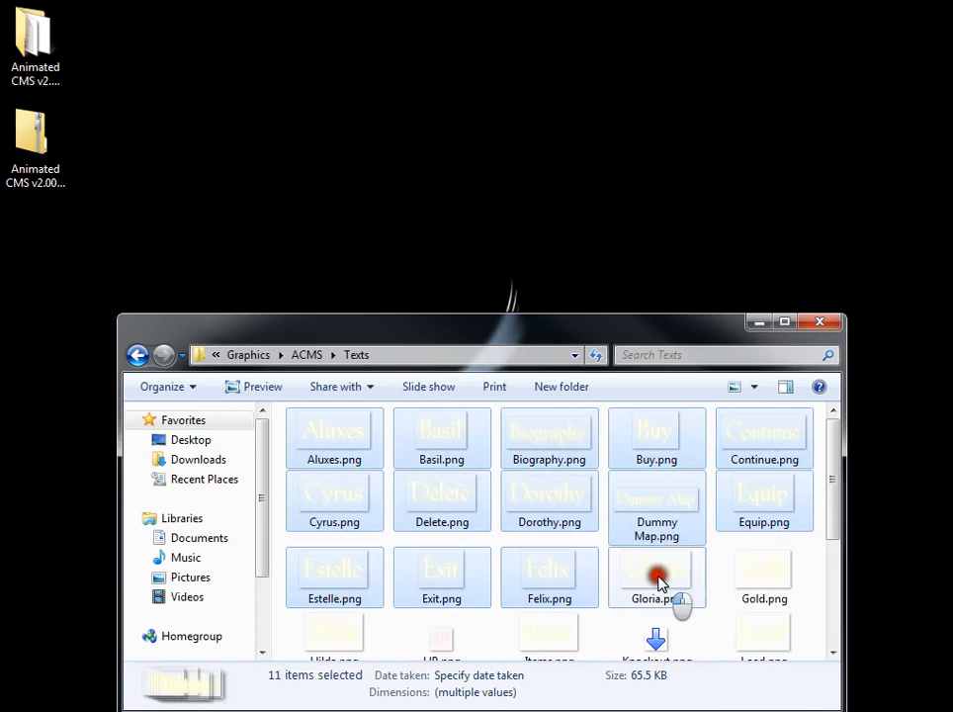
left_click(660, 578, "ctrl")
left_click(762, 587, "ctrl")
left_click(757, 648, "ctrl")
scroll(662, 557, "down", 4)
scroll(644, 545, "up", 1)
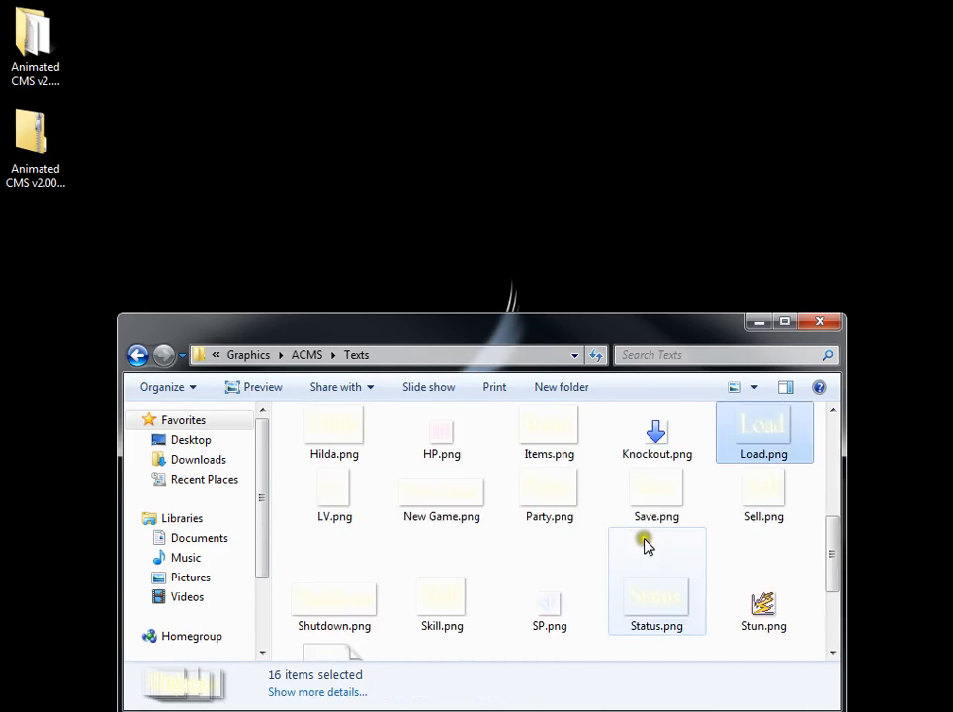
left_click(562, 440, "ctrl")
left_click(445, 436, "ctrl")
left_click(358, 444, "ctrl")
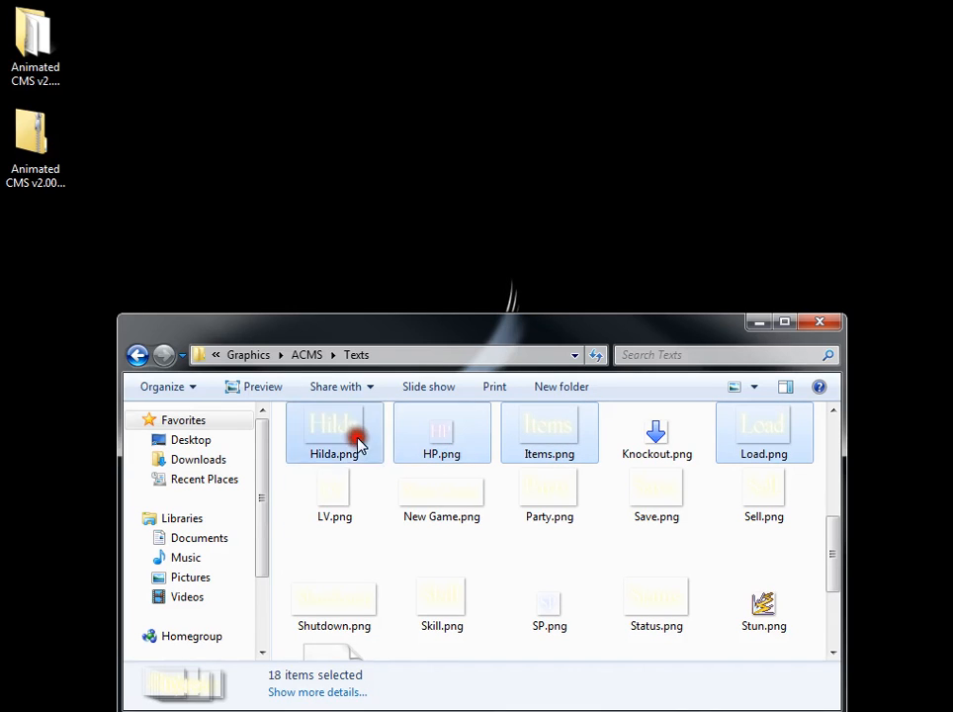
left_click(362, 527, "ctrl")
left_click(445, 514, "ctrl")
left_click(538, 502, "ctrl")
left_click(641, 503, "ctrl")
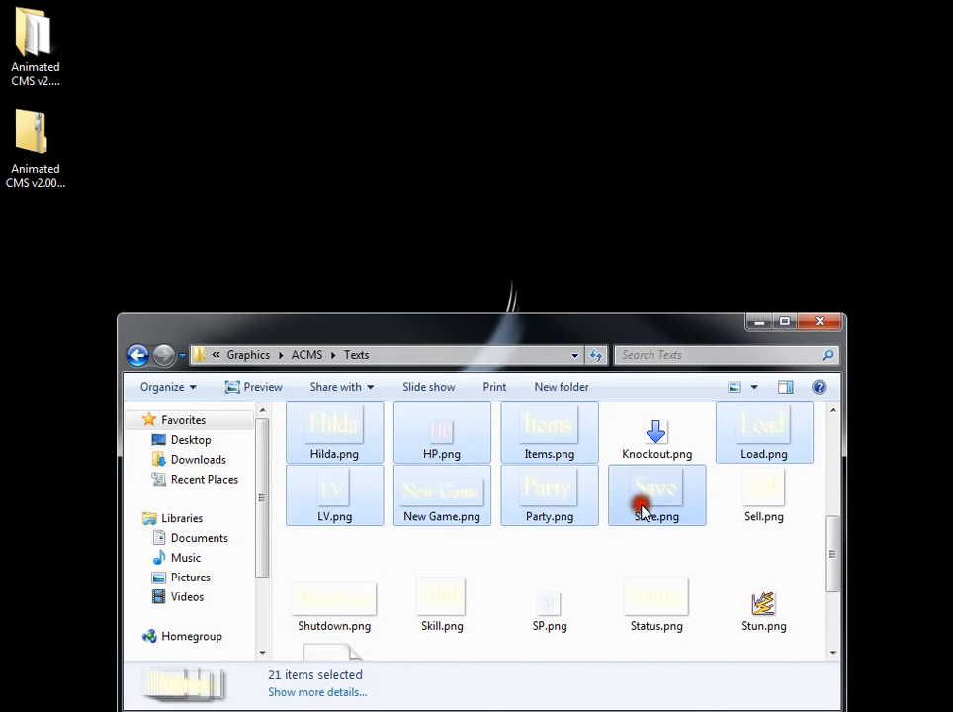
left_click(744, 502, "ctrl")
left_click(670, 594, "ctrl")
left_click(574, 611, "ctrl")
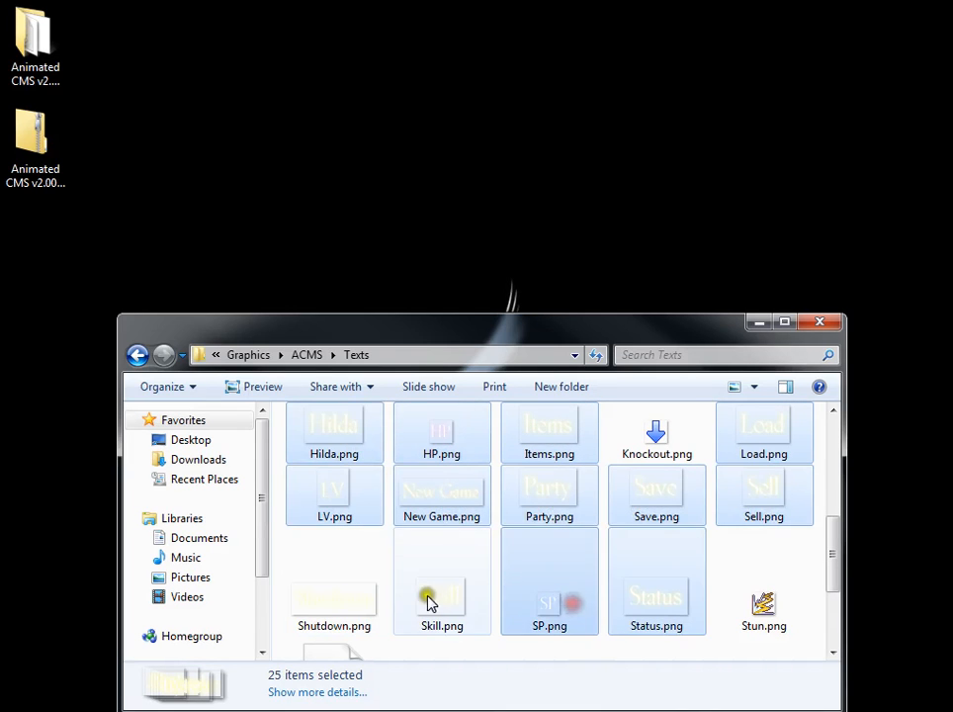
left_click(427, 601, "ctrl")
left_click(354, 607, "ctrl")
scroll(502, 582, "down", 1)
scroll(504, 582, "up", 5)
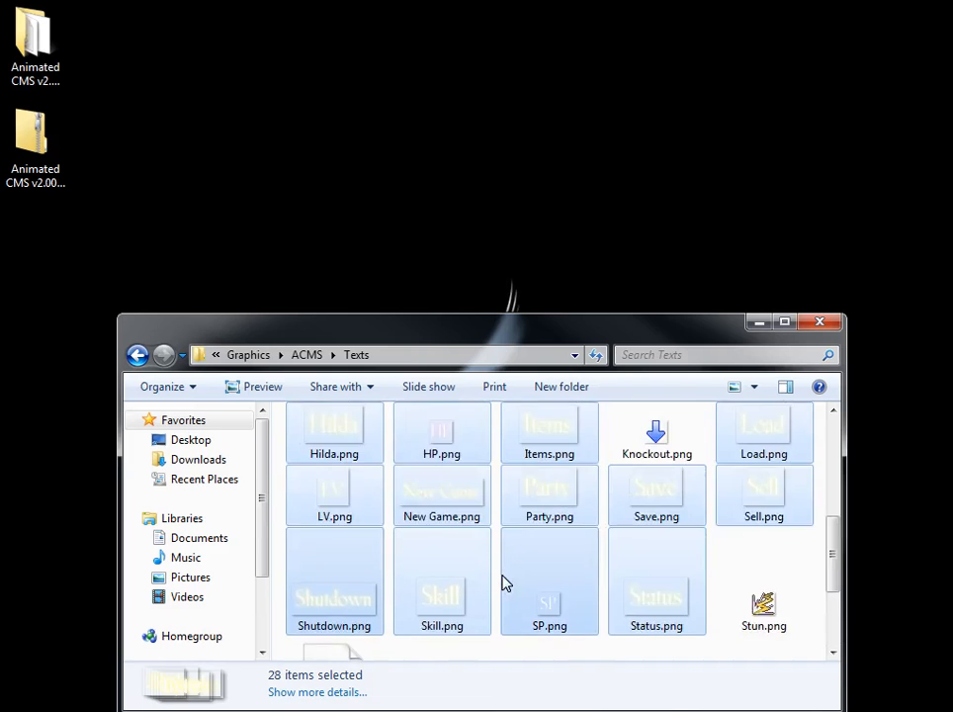
left_click_drag(504, 581, 398, 202)
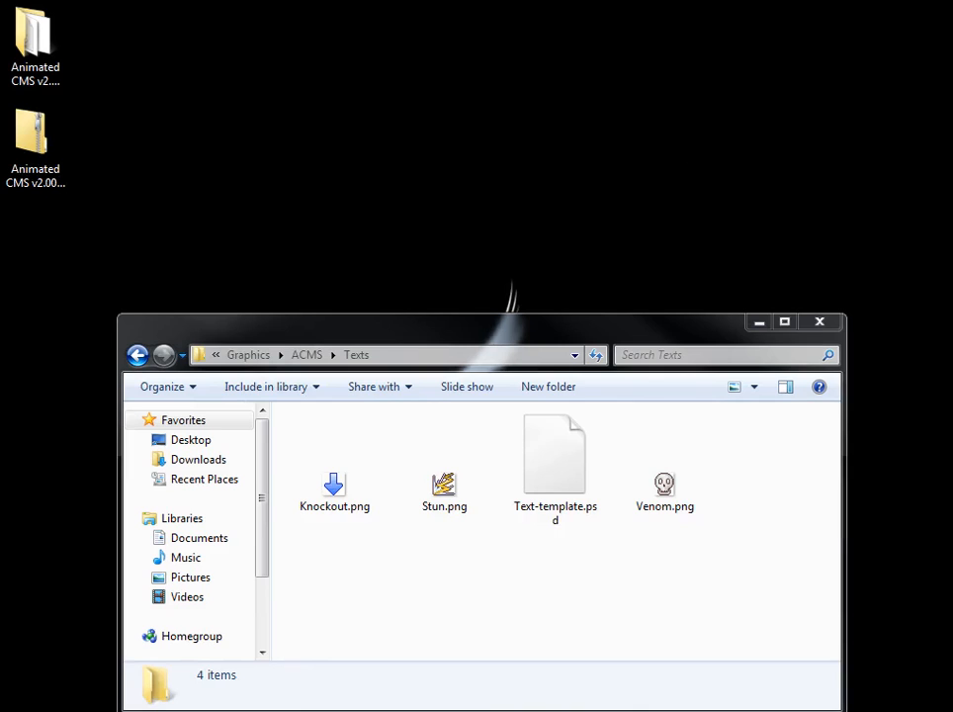
left_click(484, 582)
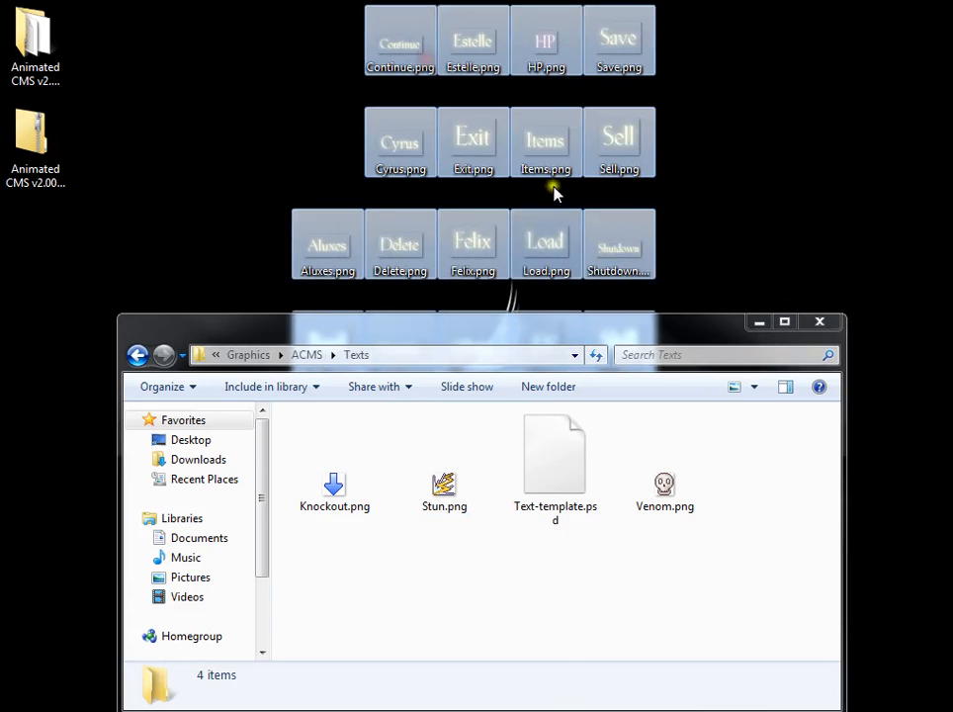
left_click(582, 645)
Step: Return to the Animated CMS demo's root folder and run Game.exe, allowing the unverified file to open
key("BackSpace")
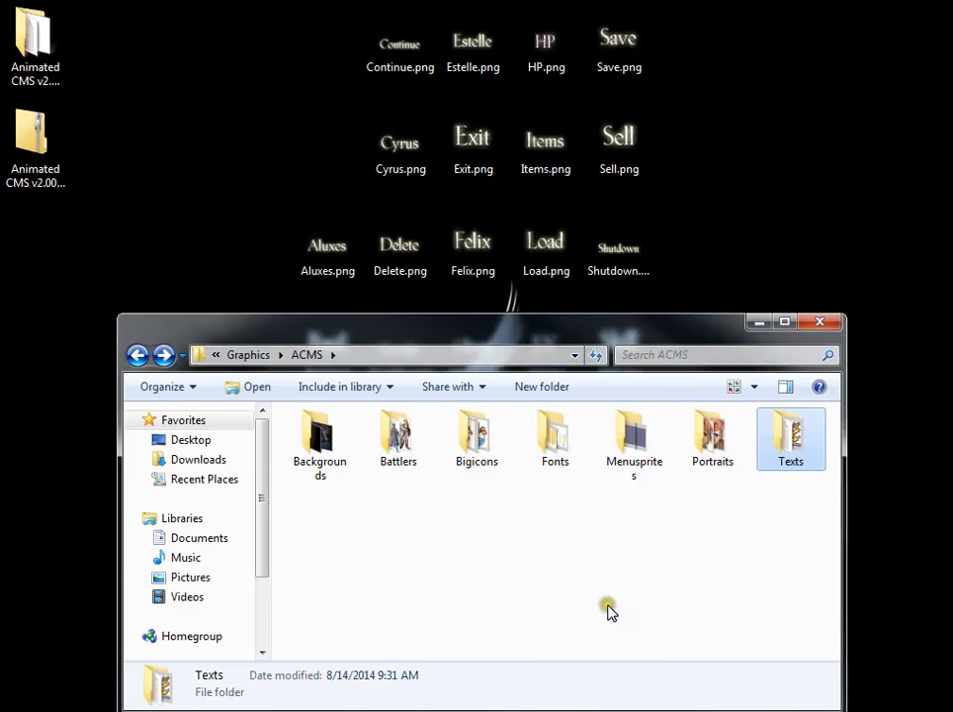
key("BackSpace")
key("BackSpace")
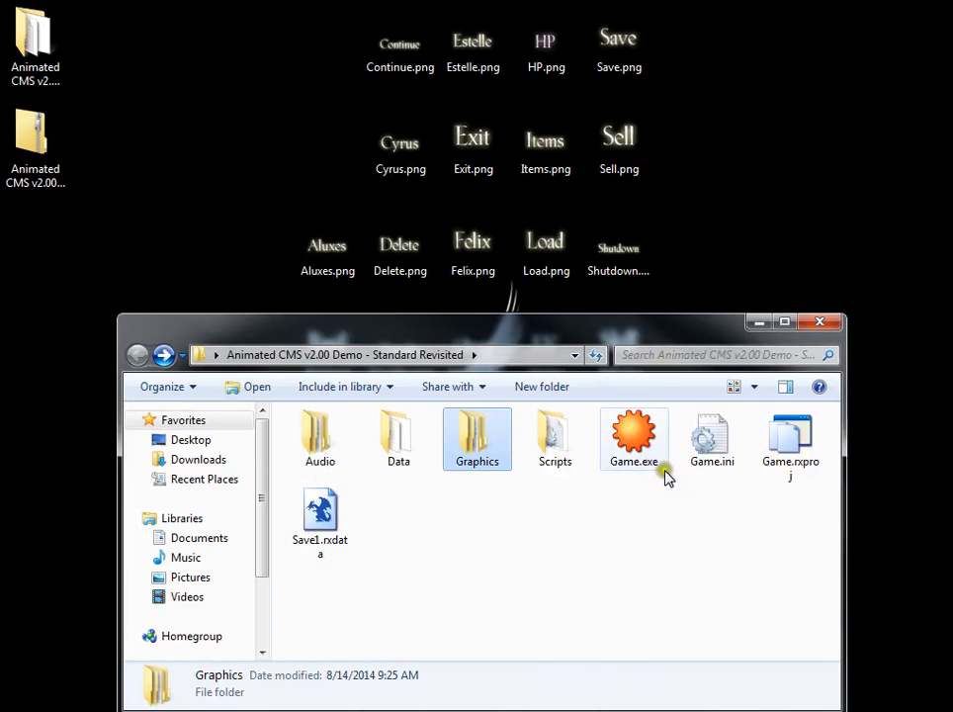
double_click(633, 450)
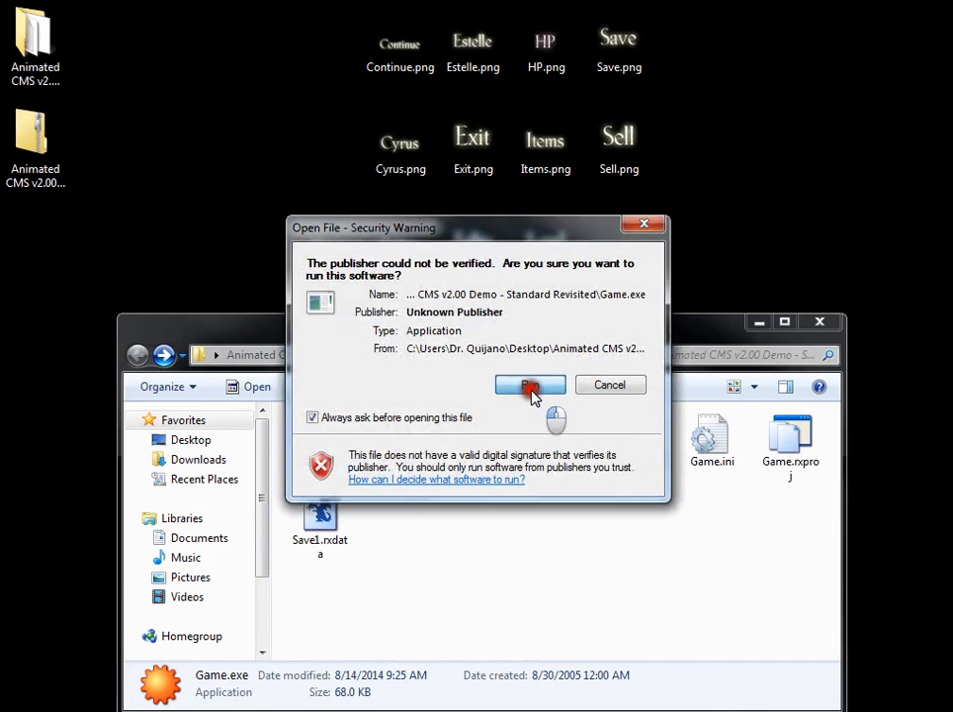
left_click(530, 386)
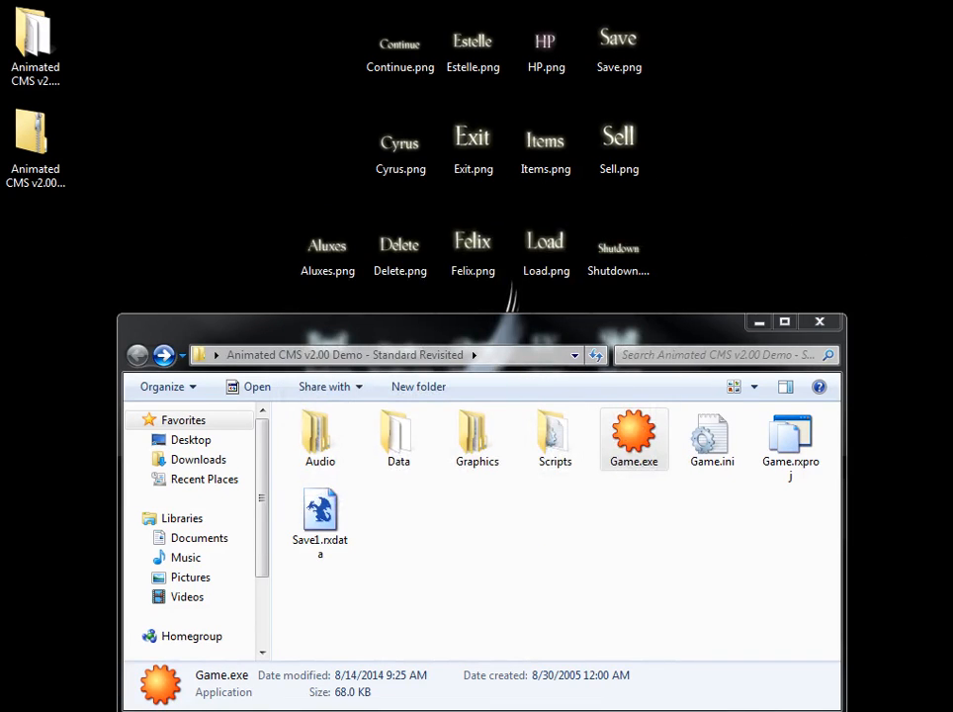
Step: Rearrange the game and folder windows to view the desktop text images, and place the game window above the bottom row of images
left_click_drag(896, 142, 471, 179)
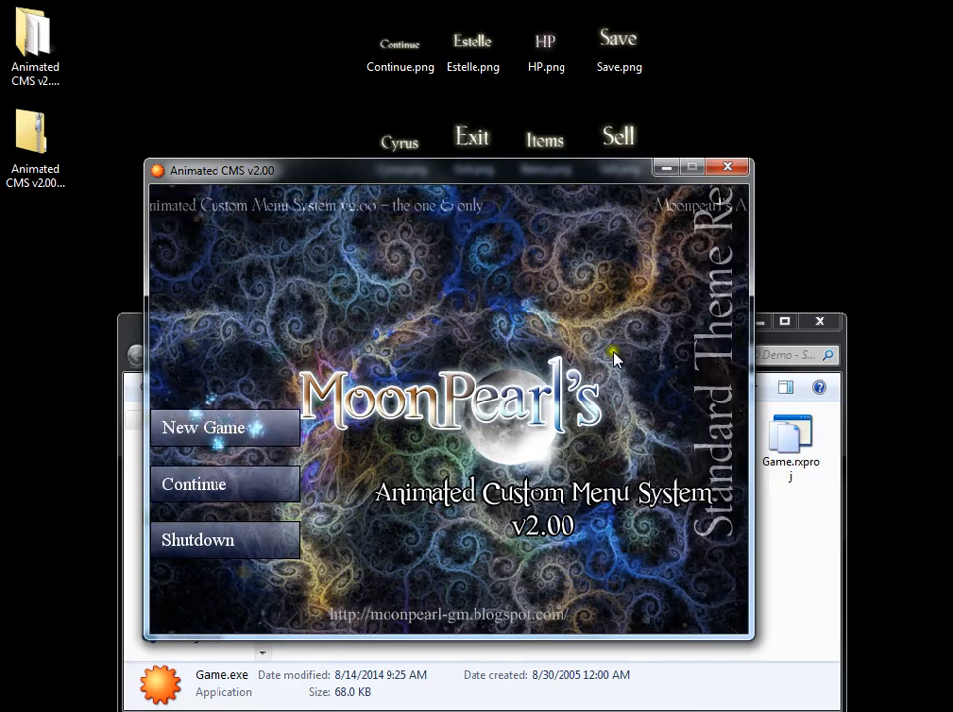
left_click_drag(521, 172, 557, 552)
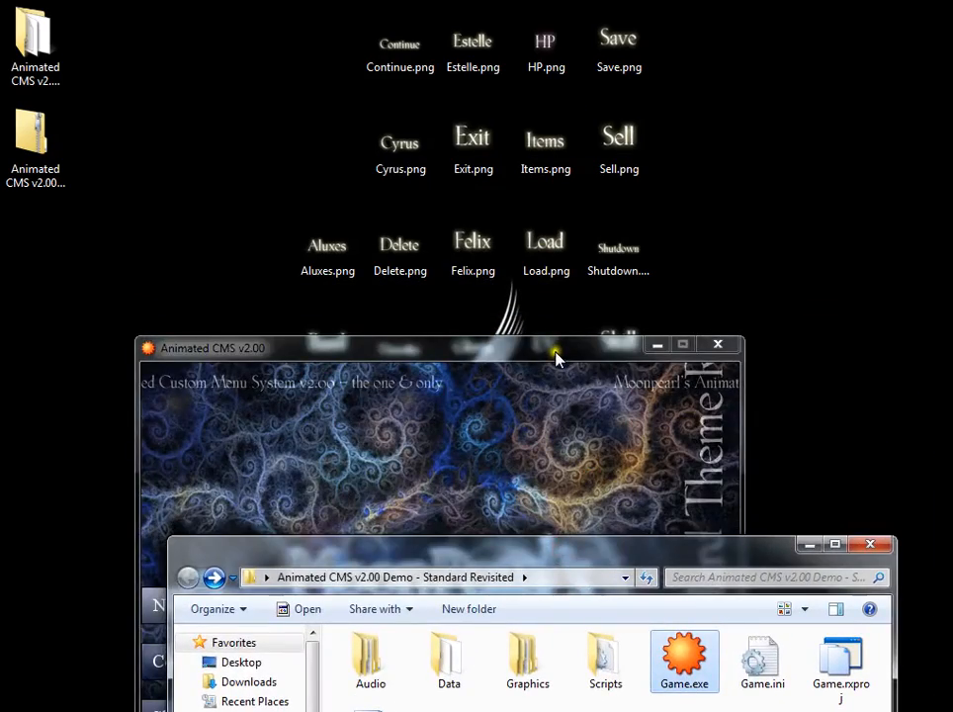
left_click_drag(557, 359, 543, 624)
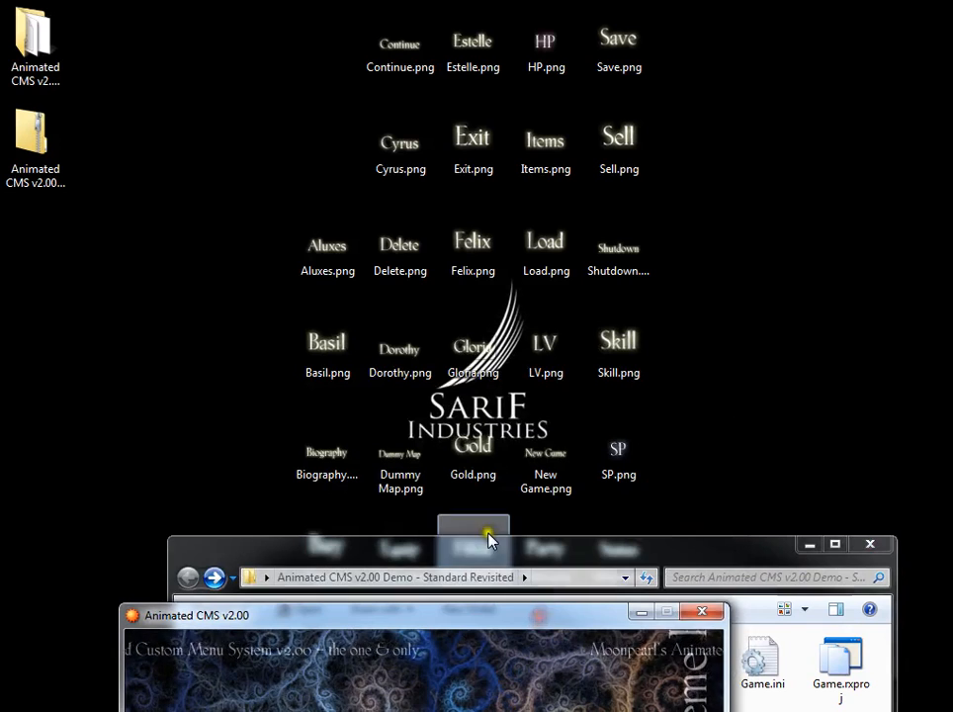
left_click_drag(486, 543, 598, 43)
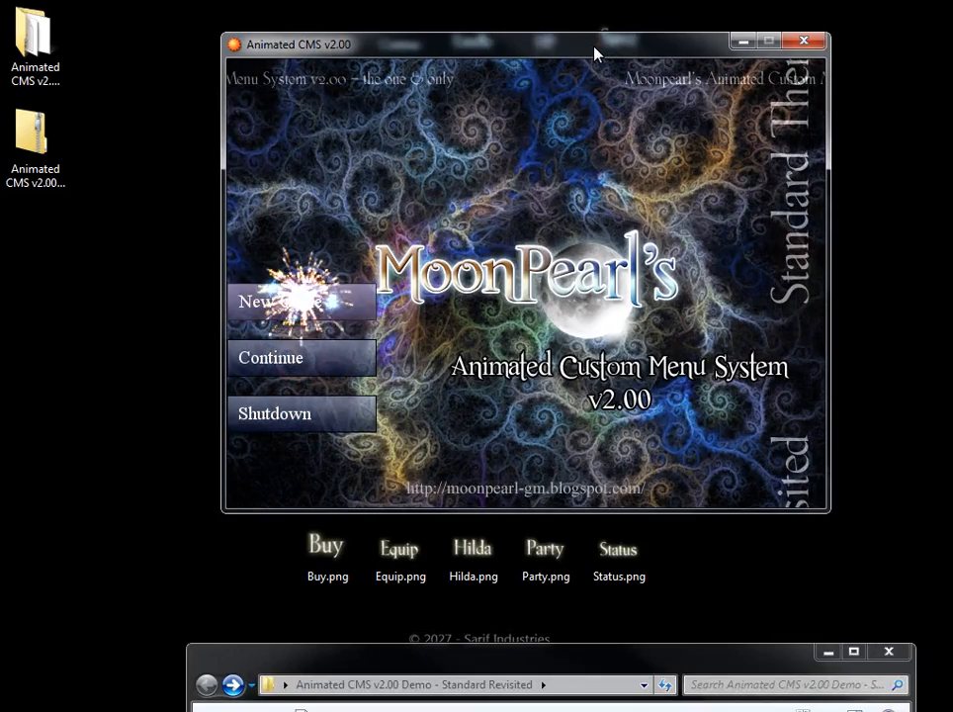
Step: Start a new game, look through the in-game menu's commands, and shift the game window lower on the desktop
key("Return")
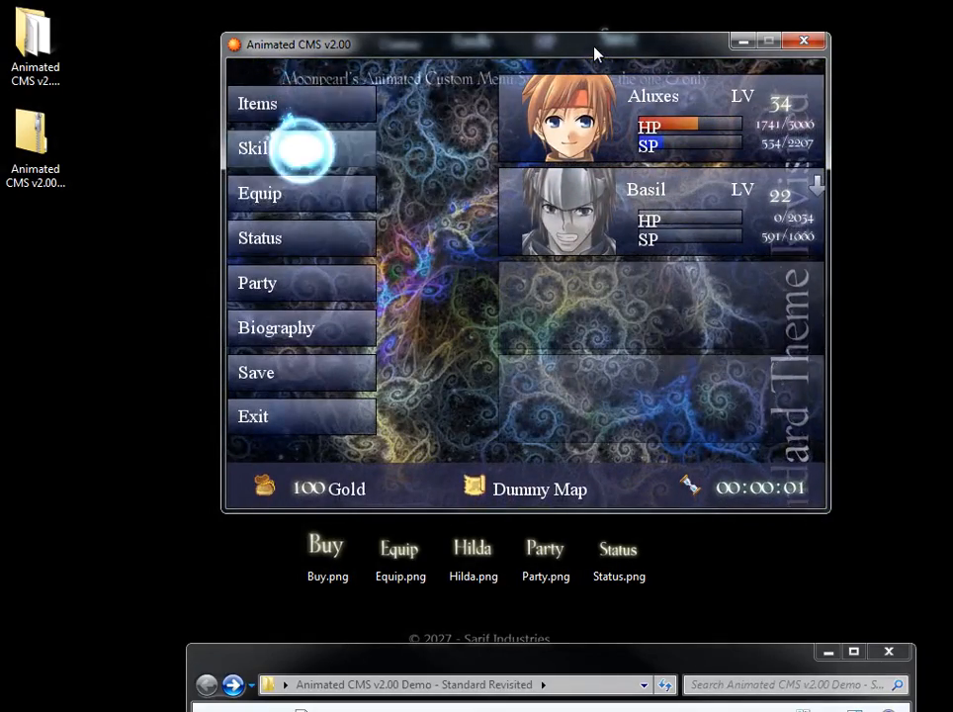
key("Down")
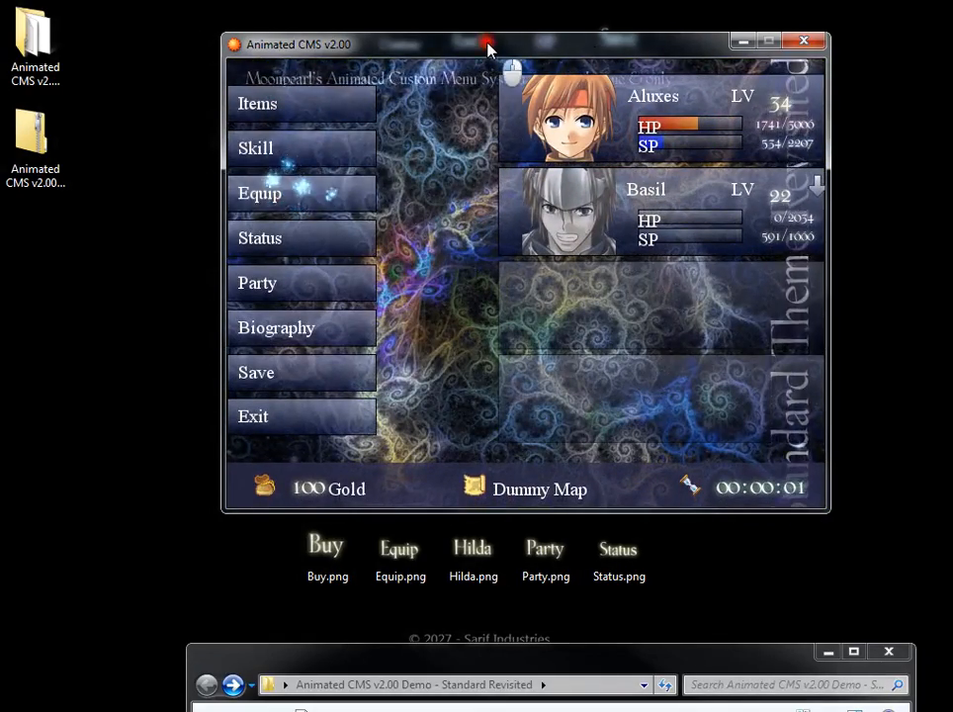
left_click_drag(488, 46, 490, 185)
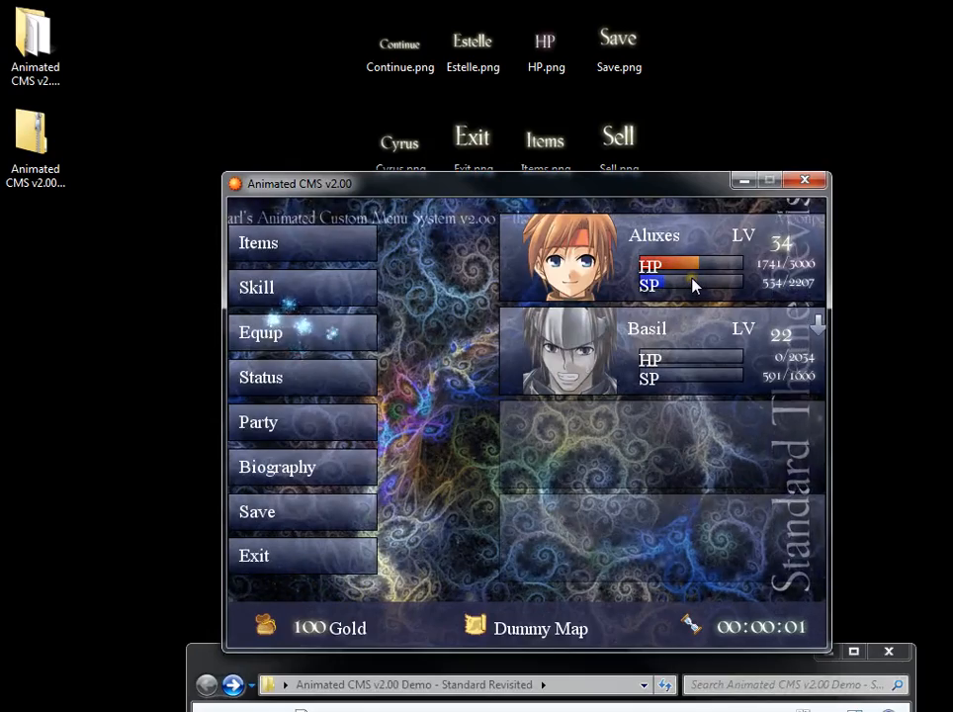
Step: Leave the menu, start a battle with the blue monster on the map, and look through the battle commands
key("Escape")
key("Right")
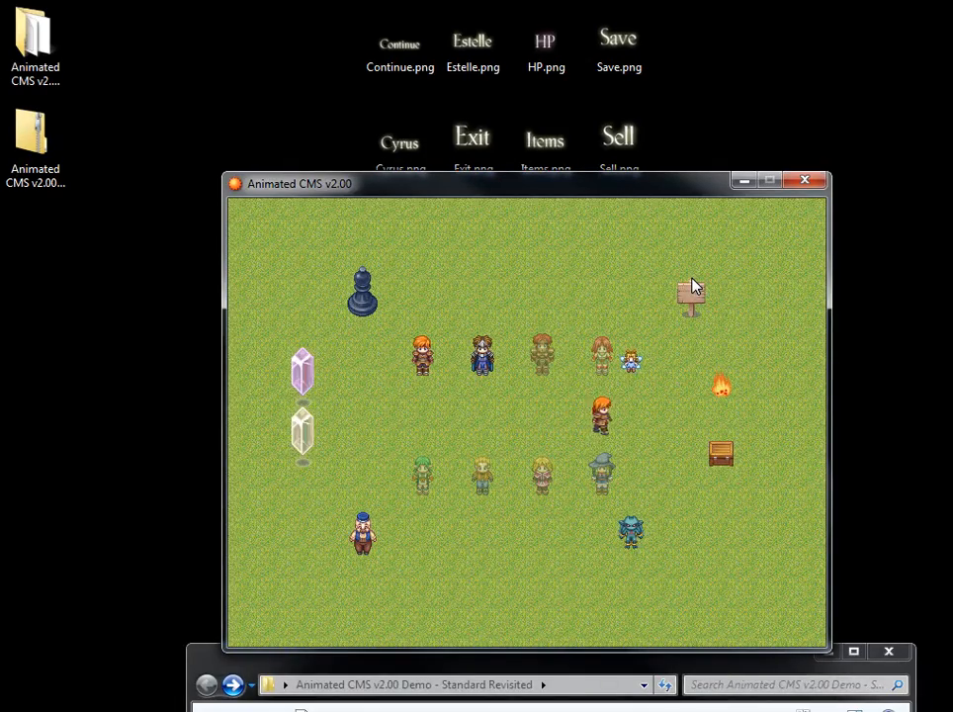
key("Down")
key("Return")
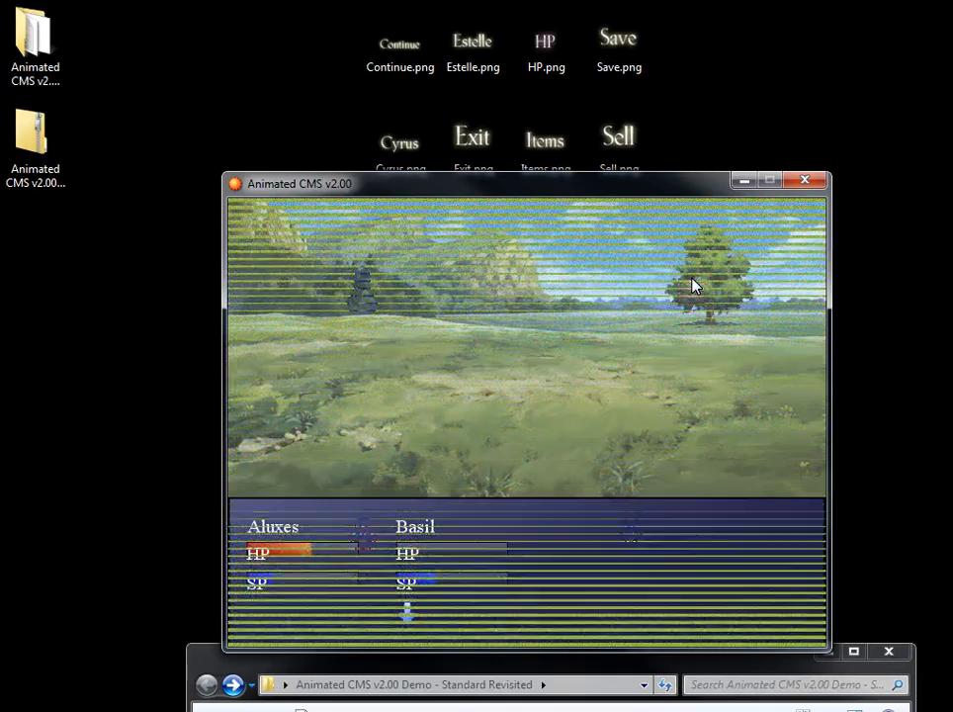
key("Return")
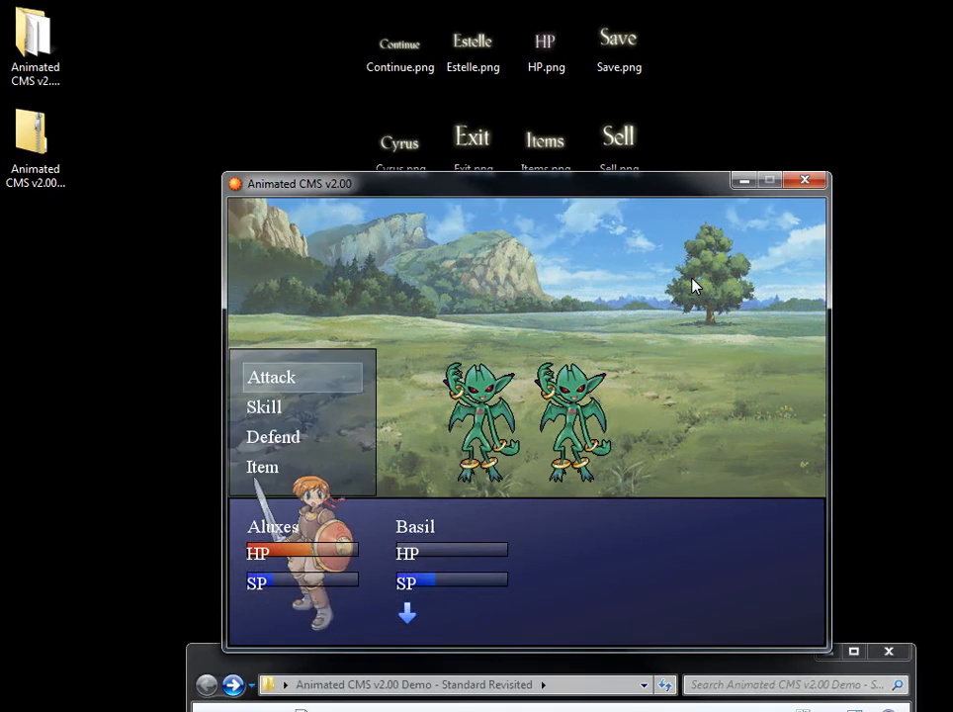
key("Down")
key("Down")
key("Down")
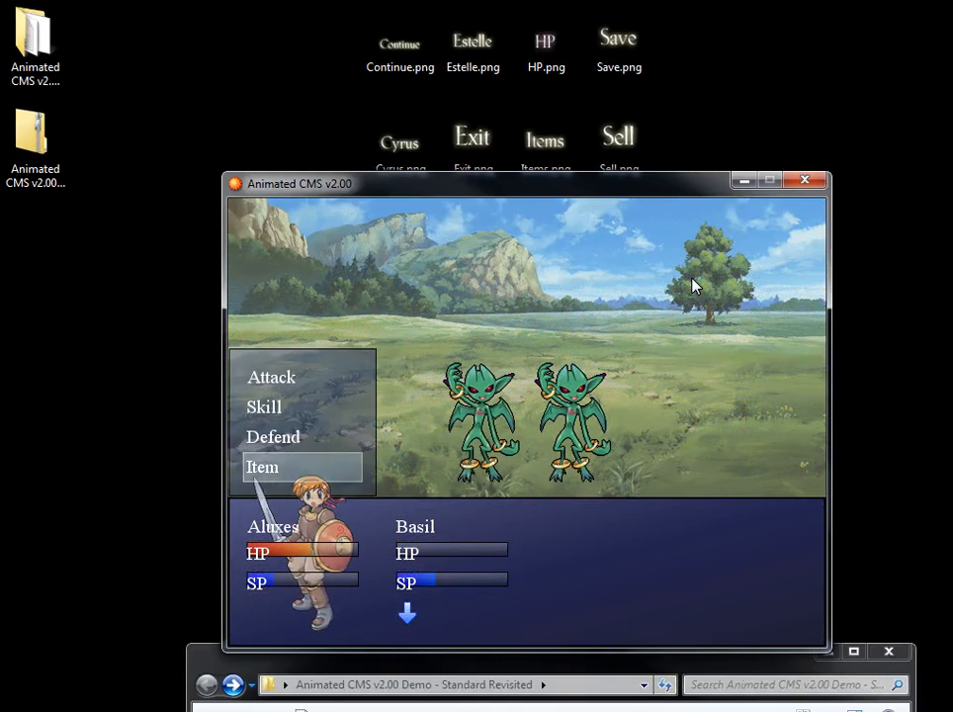
key("Up")
key("Escape")
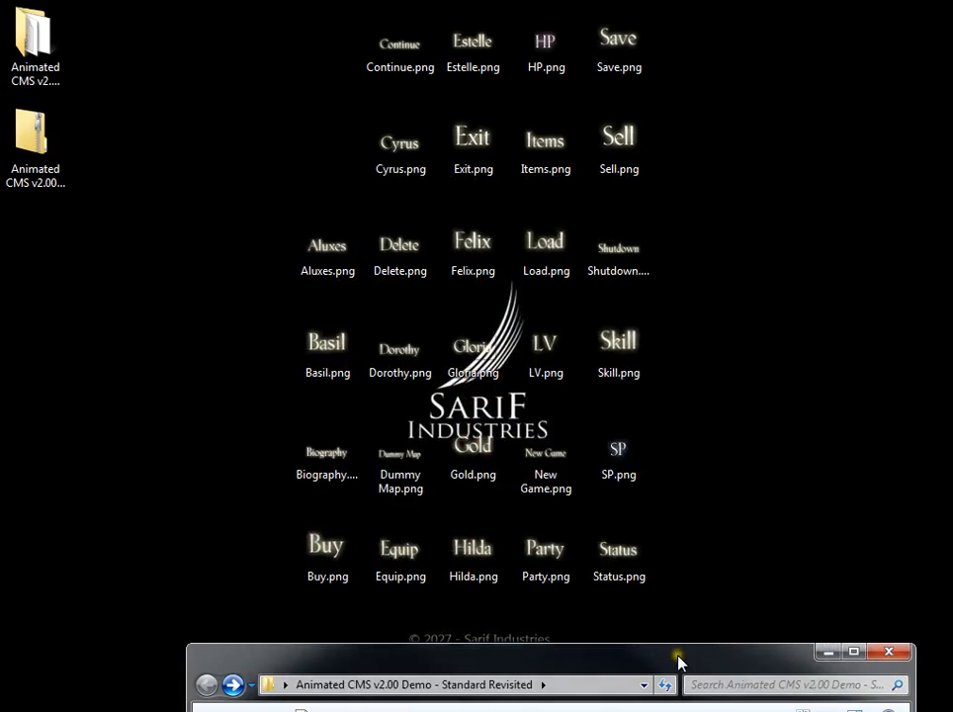
Step: Open the demo's Graphics > ACMS > Texts folder and move all the text images from the desktop back into it
left_click_drag(678, 662, 622, 274)
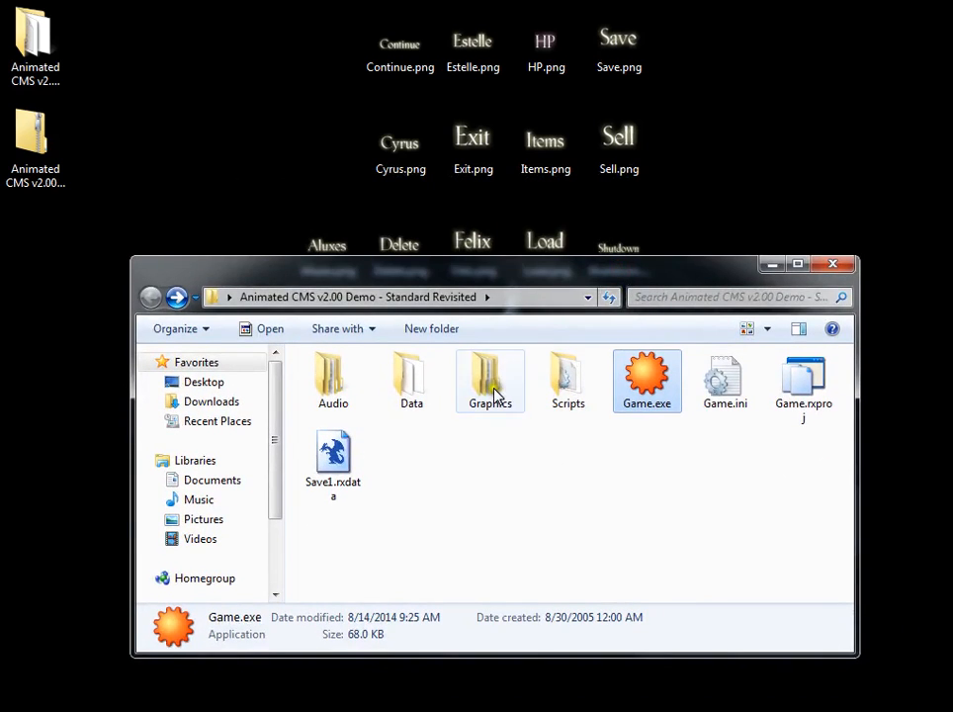
double_click(495, 393)
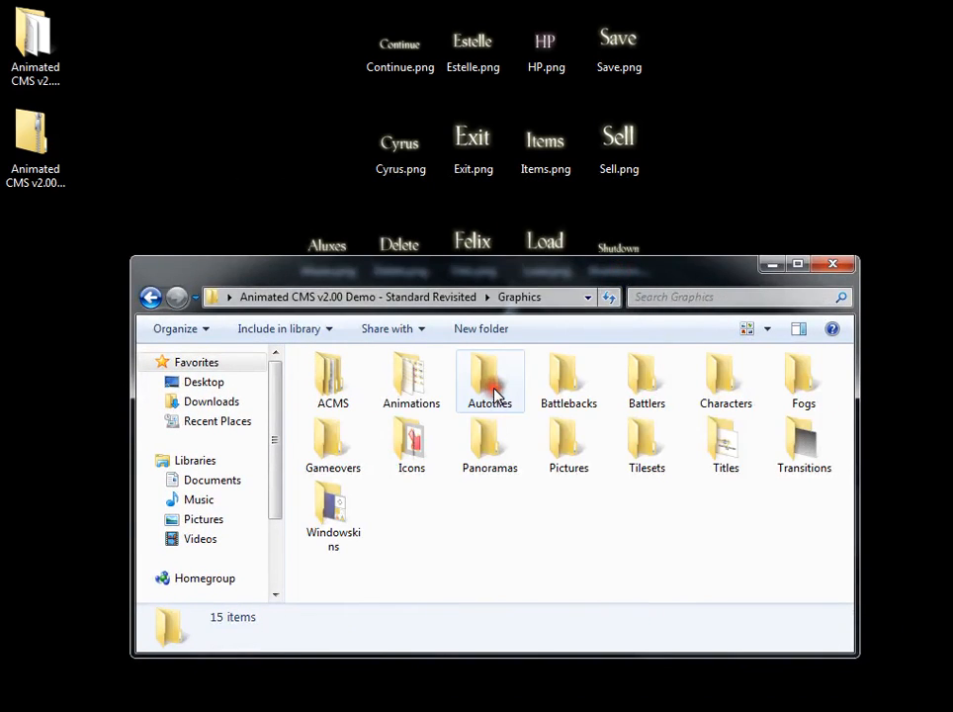
double_click(341, 398)
double_click(813, 391)
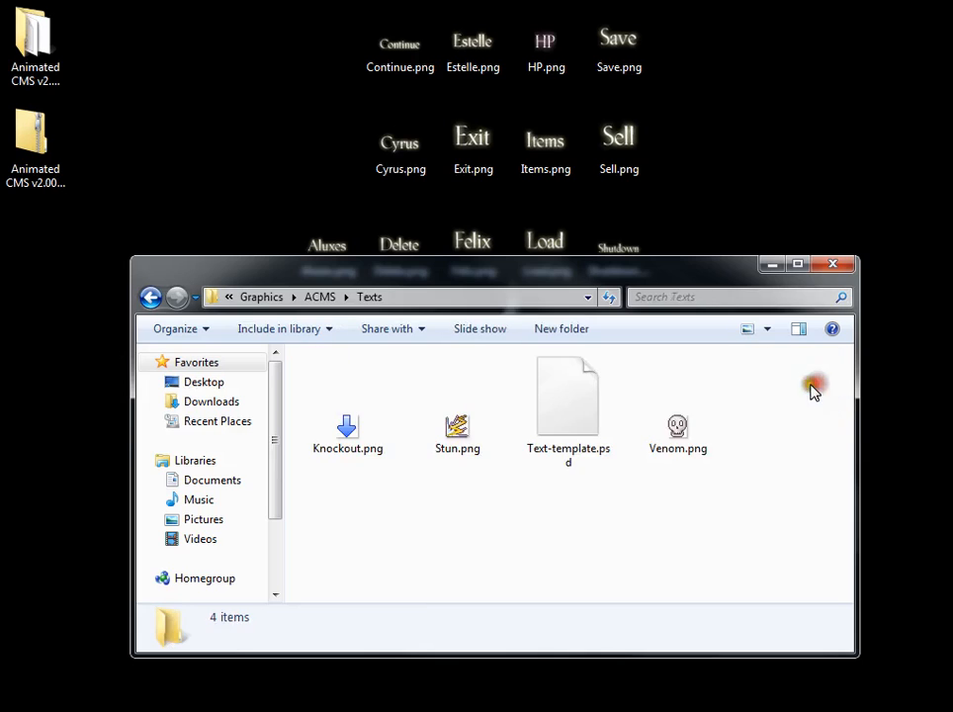
left_click_drag(615, 51, 685, 532)
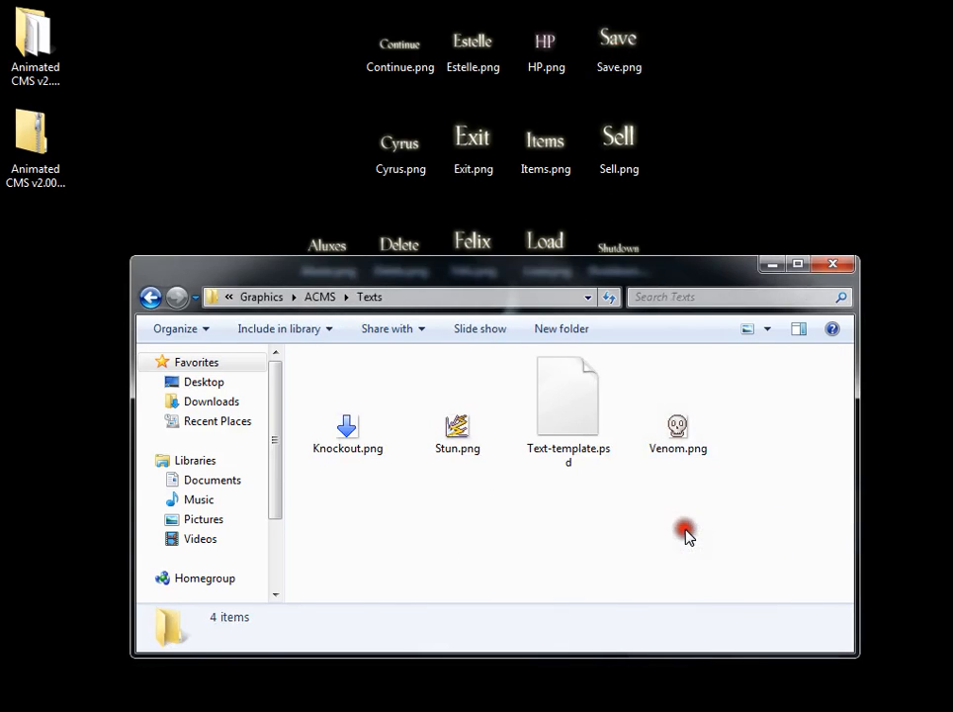
left_click(815, 432)
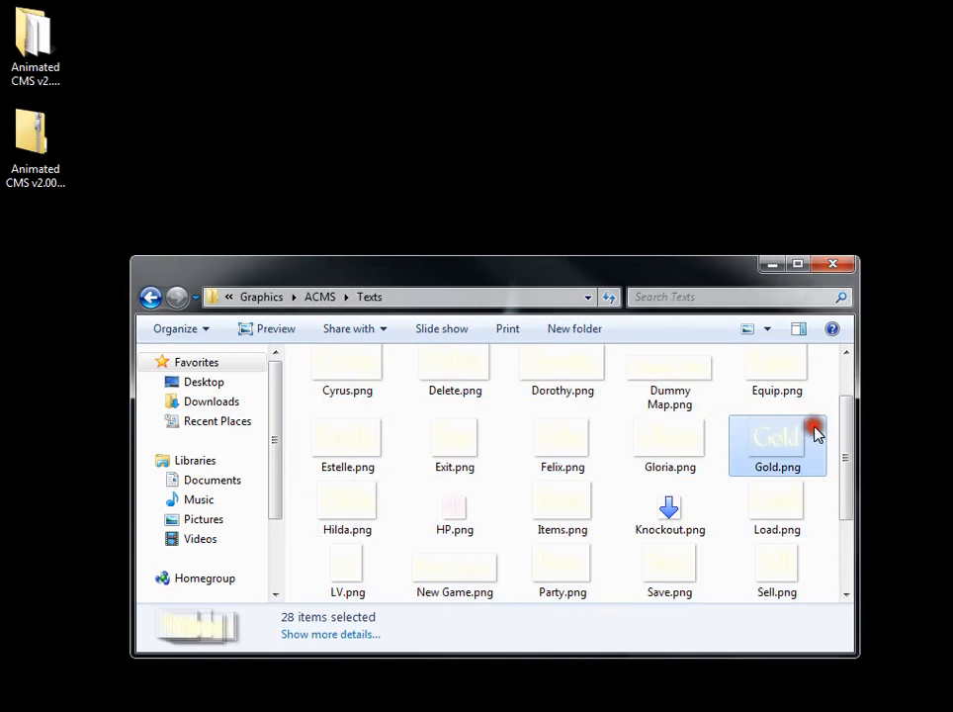
Step: Copy Gloria.png from the Texts folder to the desktop, keeping the original in place
left_click(702, 463)
right_click_drag(673, 468, 565, 175)
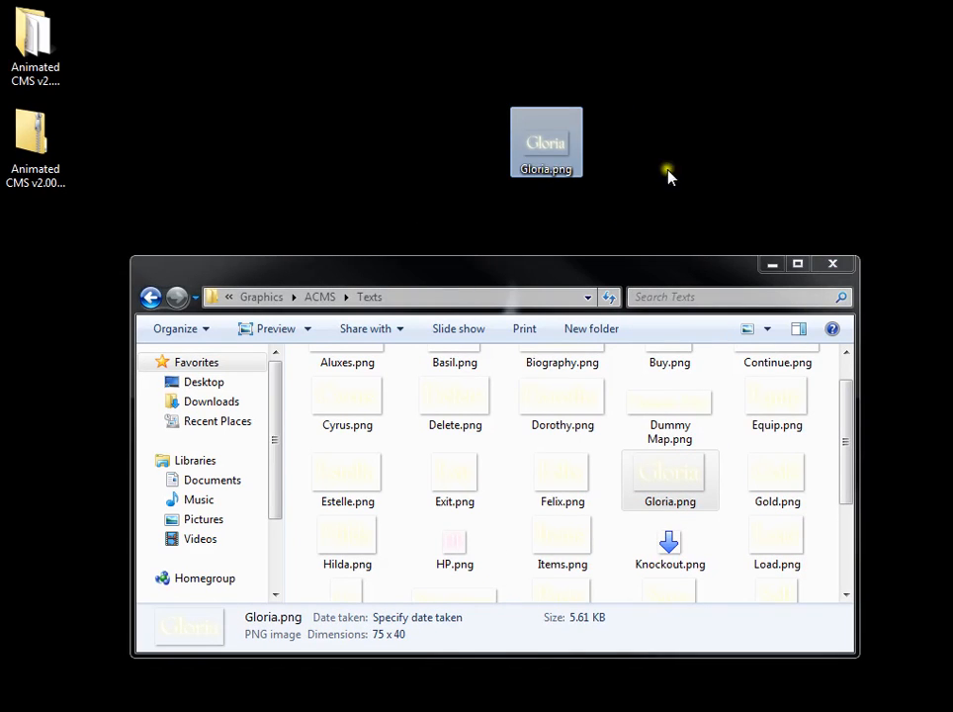
left_click(412, 107)
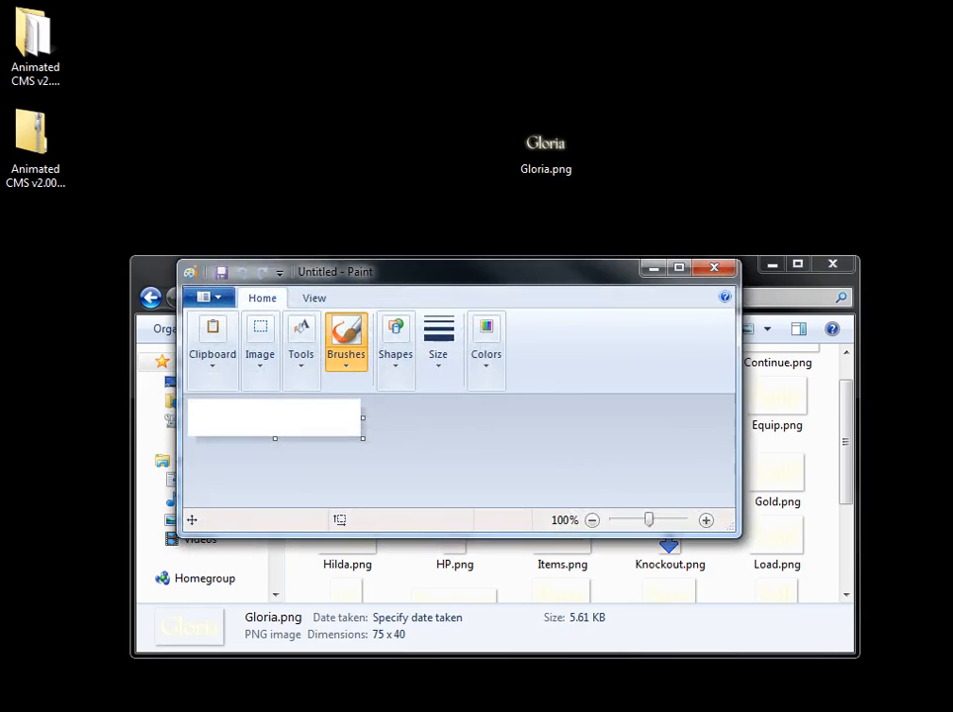
Step: Open the desktop copy of Gloria.png in Paint and maximize the Paint window
mouse_move(532, 147)
left_mouse_down()
mouse_move(443, 270)
mouse_move(338, 471)
left_mouse_up()
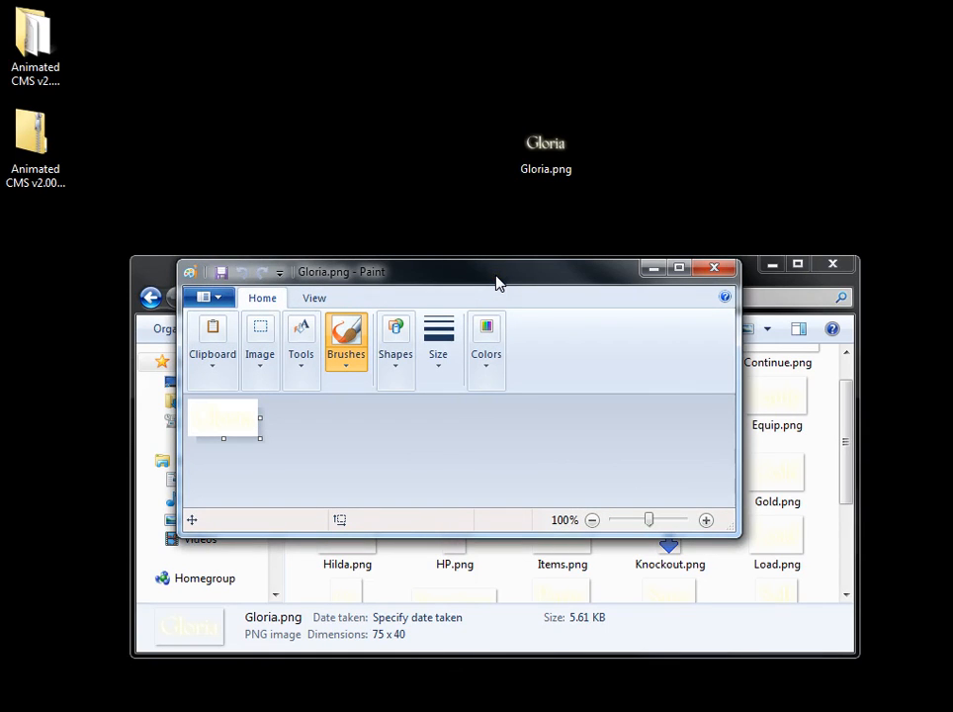
left_click_drag(497, 284, 551, 9)
left_click(111, 158)
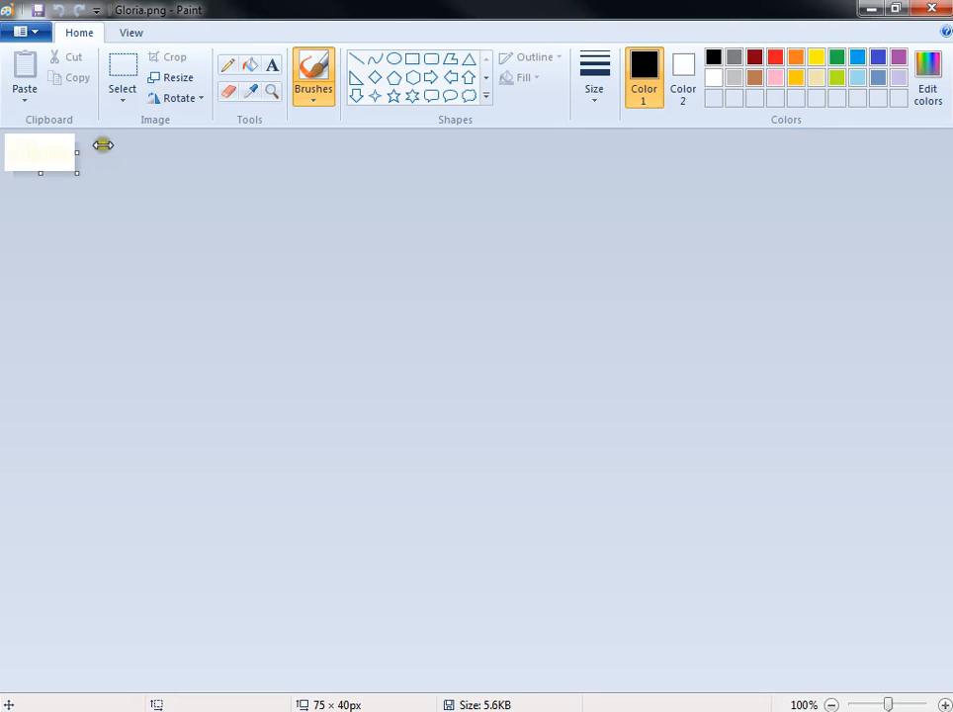
Step: Scribble over the whole Gloria image with black Pencil strokes to cover the old lettering
left_click(144, 40)
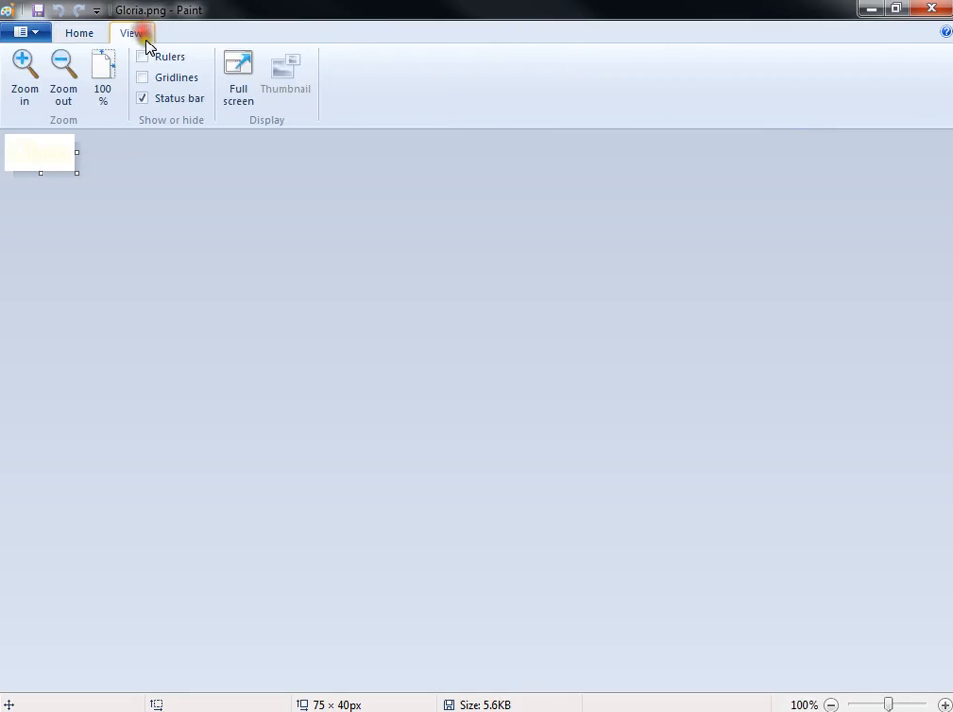
left_click(37, 91)
left_click(36, 92)
left_click(36, 92)
left_click(36, 92)
left_click(36, 92)
left_click(36, 92)
left_click(35, 91)
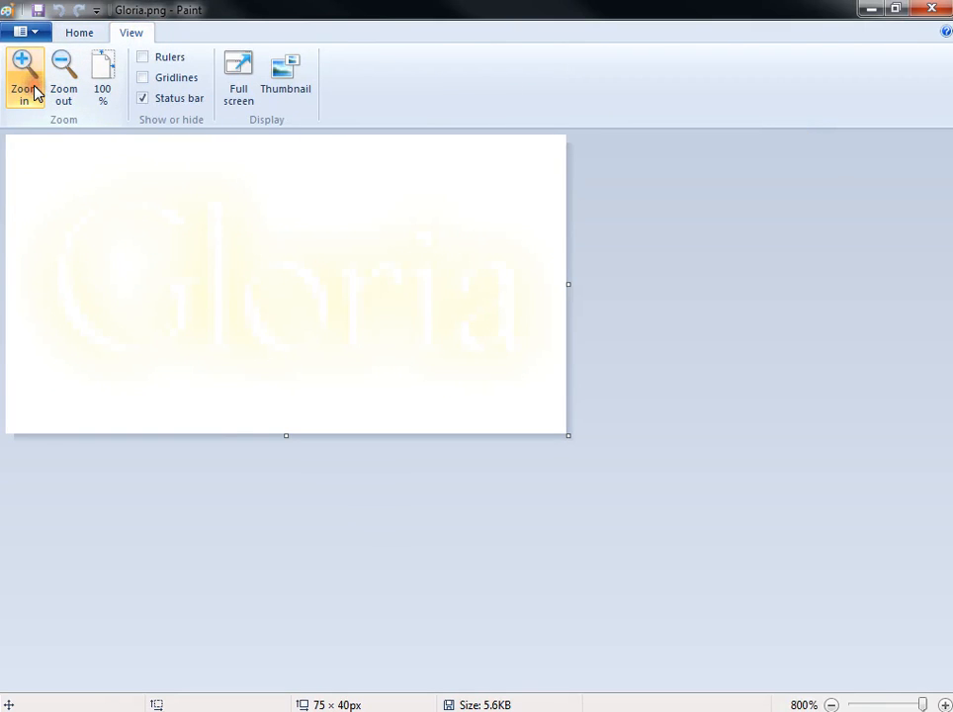
left_click(78, 32)
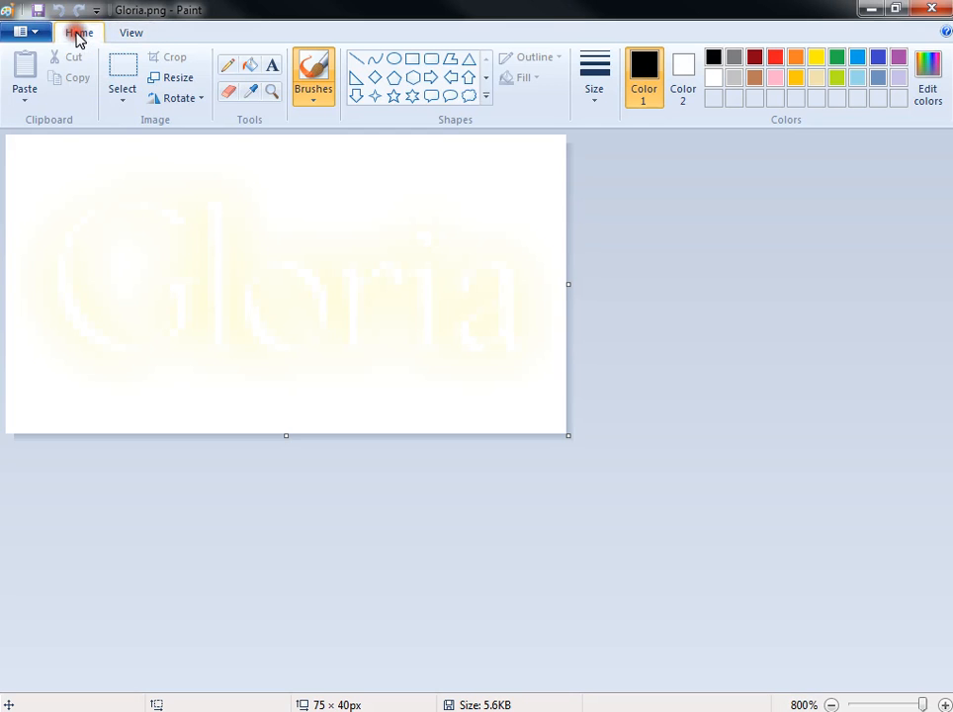
left_click(228, 67)
mouse_move(104, 194)
left_mouse_down()
mouse_move(12, 201)
mouse_move(87, 269)
mouse_move(111, 255)
mouse_move(762, 362)
mouse_move(99, 256)
mouse_move(601, 261)
mouse_move(311, 383)
mouse_move(139, 345)
mouse_move(238, 164)
mouse_move(857, 202)
left_mouse_up()
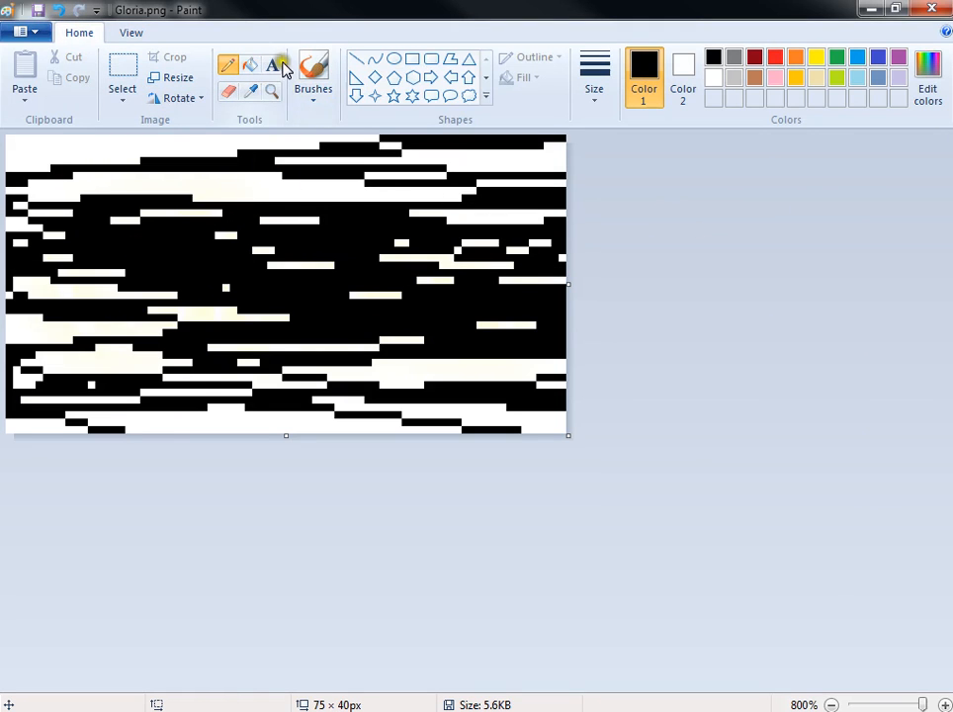
Step: Add the text "Attack" in red over the scribbled image with the Text tool
left_click(251, 65)
left_click(272, 67)
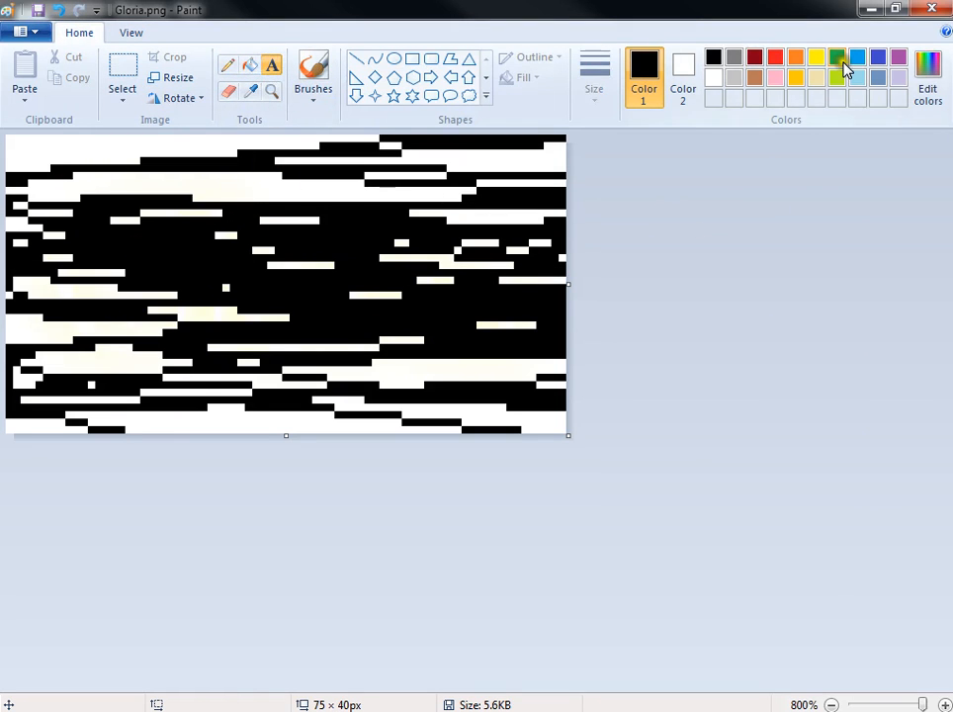
left_click(777, 57)
left_click(93, 242)
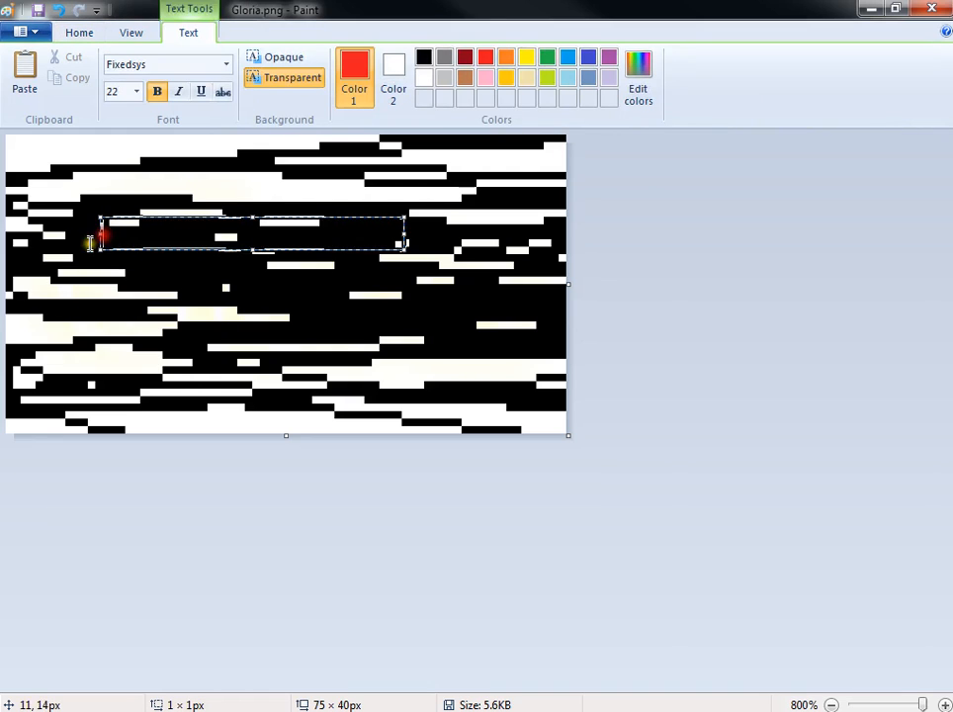
type("Attack")
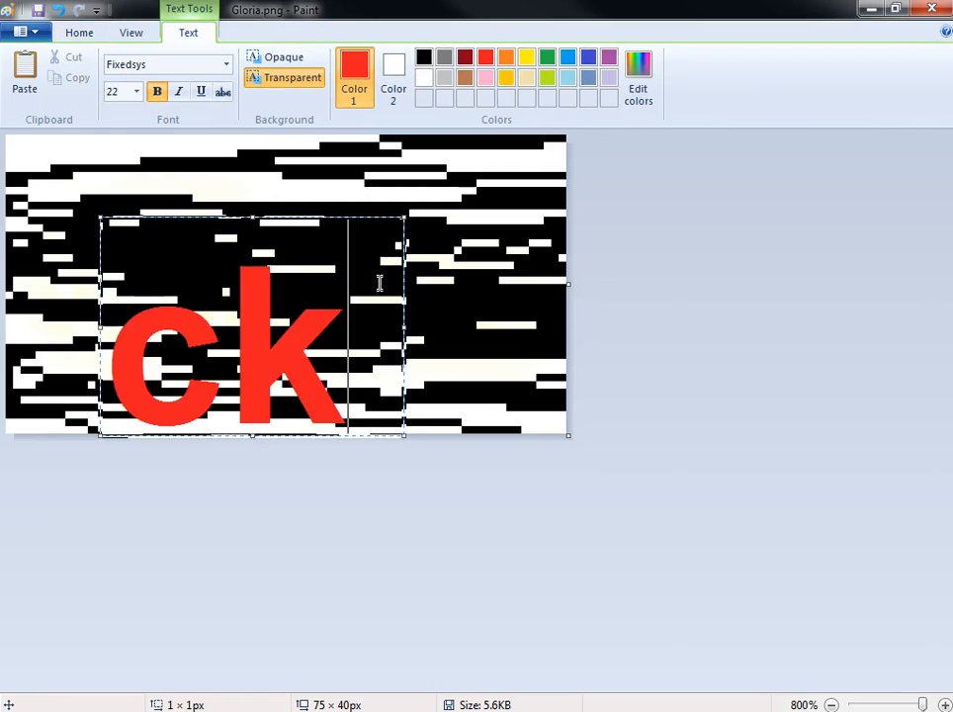
Step: Set the Attack text's size to 16, fit its text box across the image on one line, and save the image
key("ctrl+a")
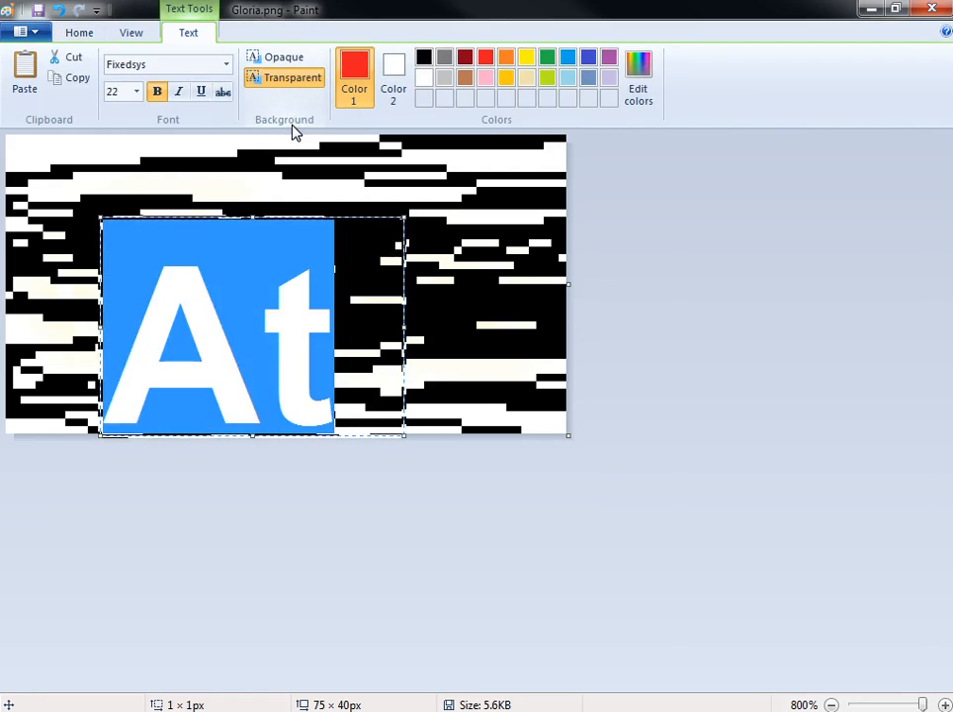
left_click(137, 91)
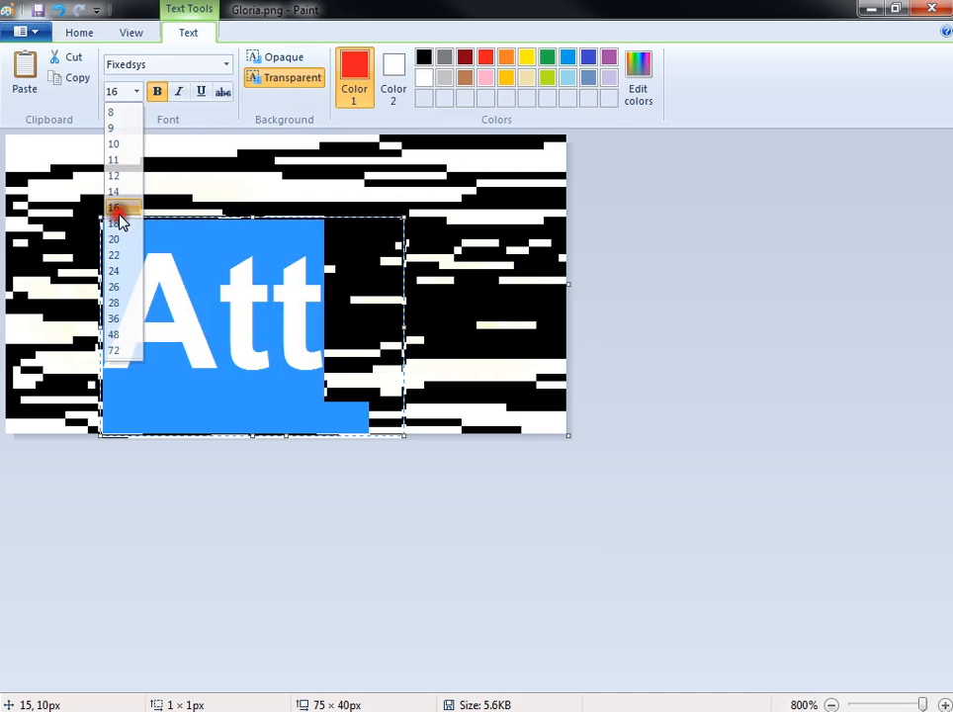
left_click(118, 208)
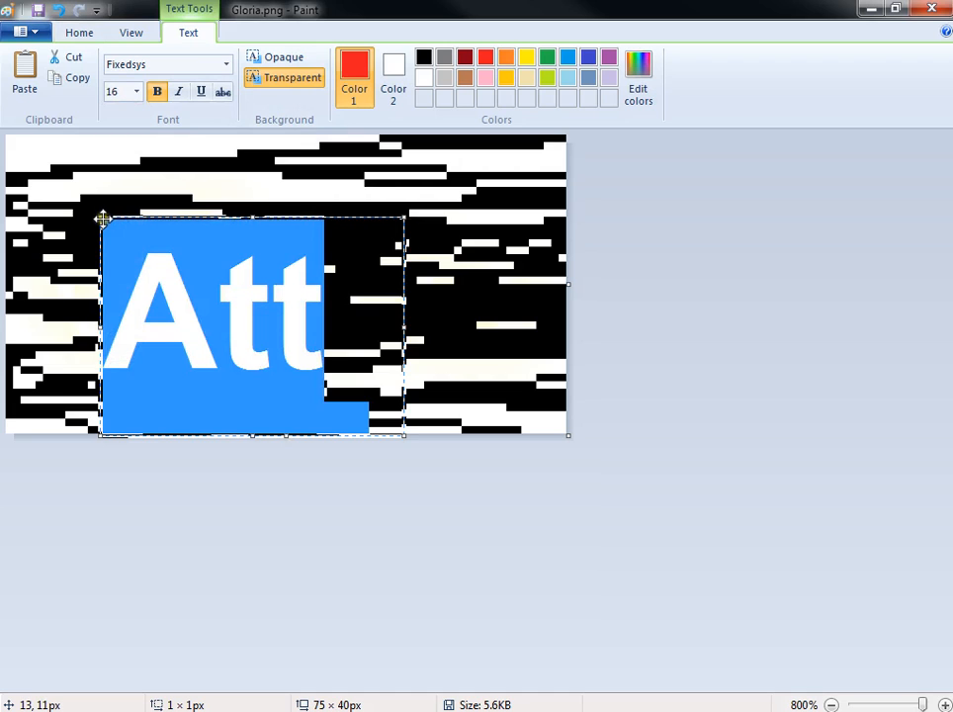
left_click_drag(98, 216, 19, 147)
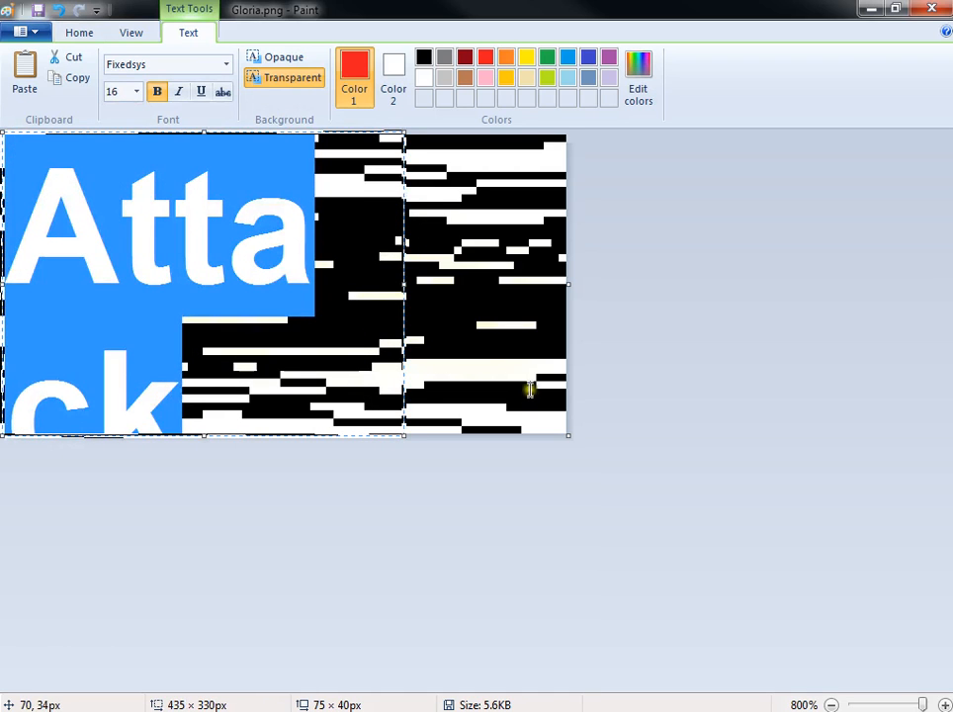
left_click_drag(405, 290, 538, 291)
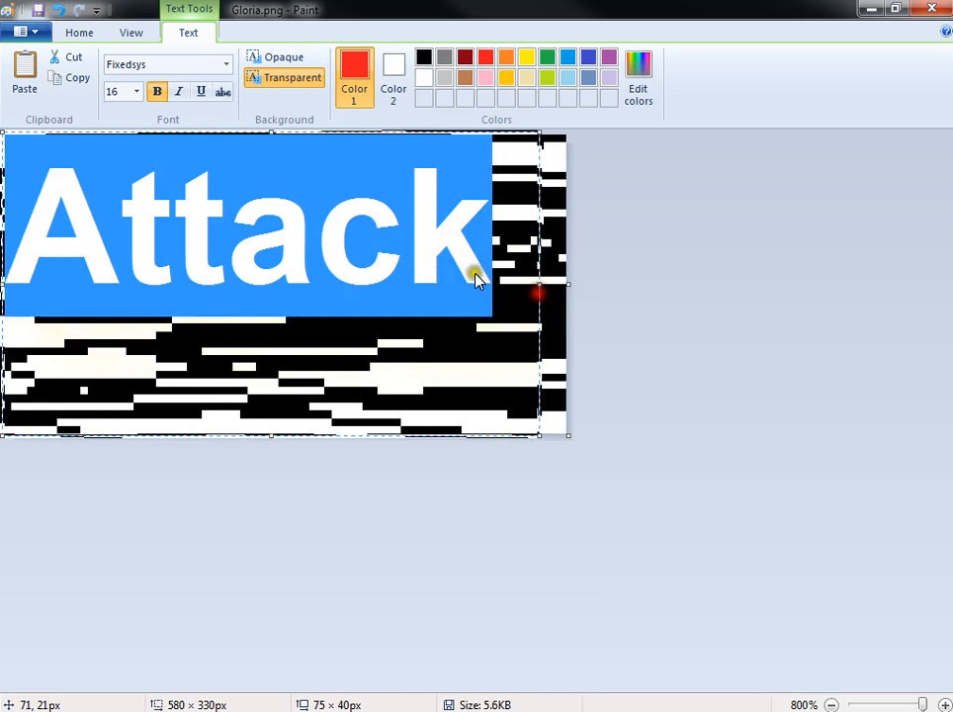
left_click_drag(270, 135, 261, 188)
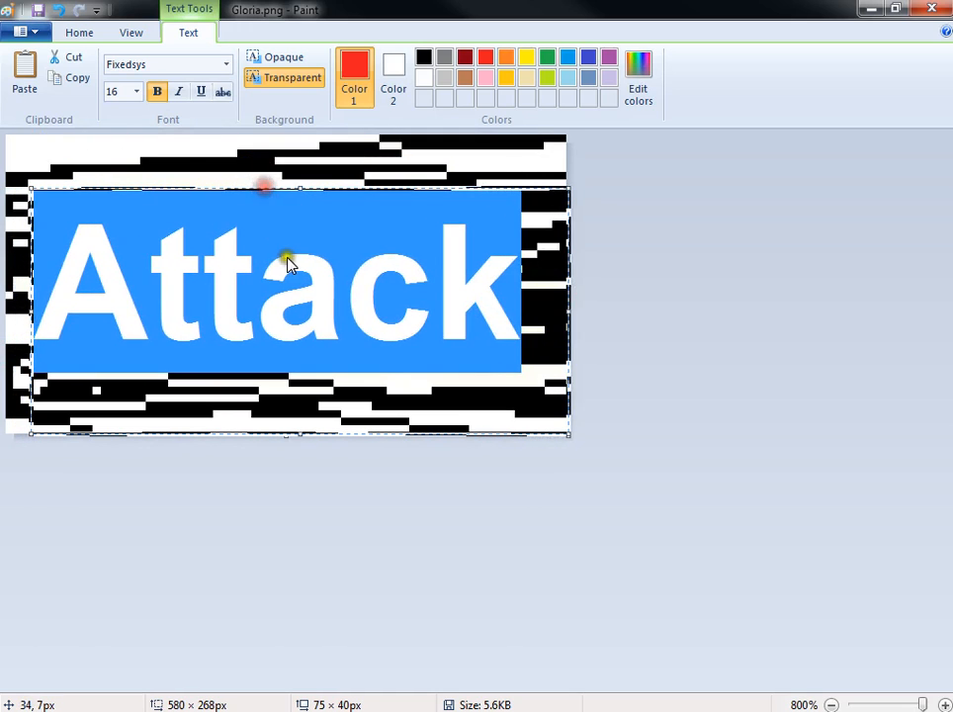
left_click(282, 258)
left_click(44, 10)
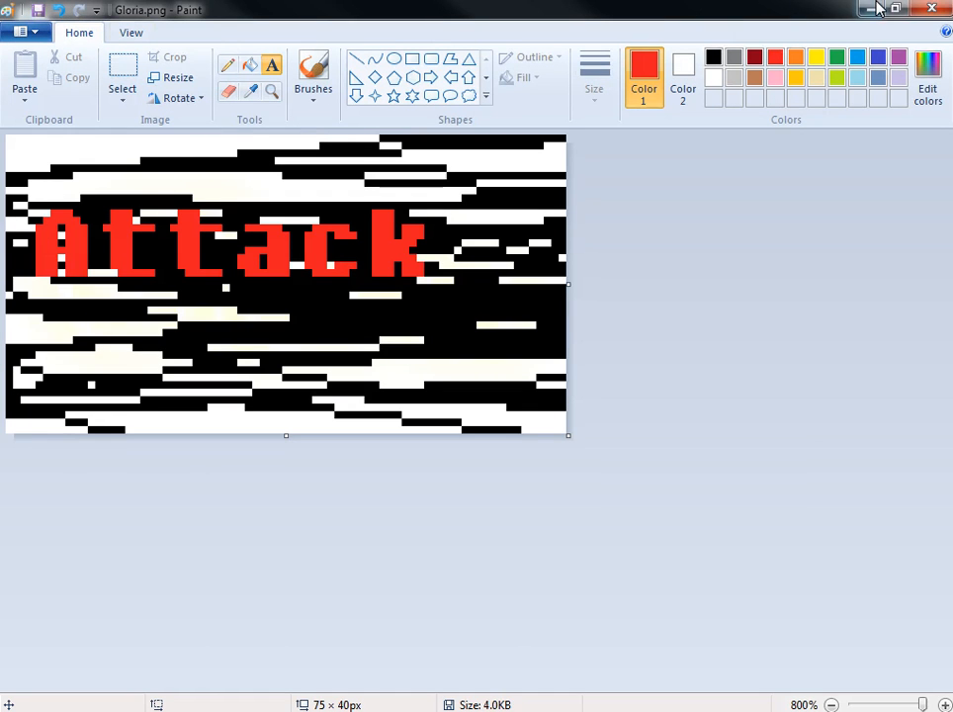
Step: Minimize Paint, rename the edited desktop image as Attack.png, and open it in Windows Photo Viewer
left_click(871, 8)
left_click(535, 168)
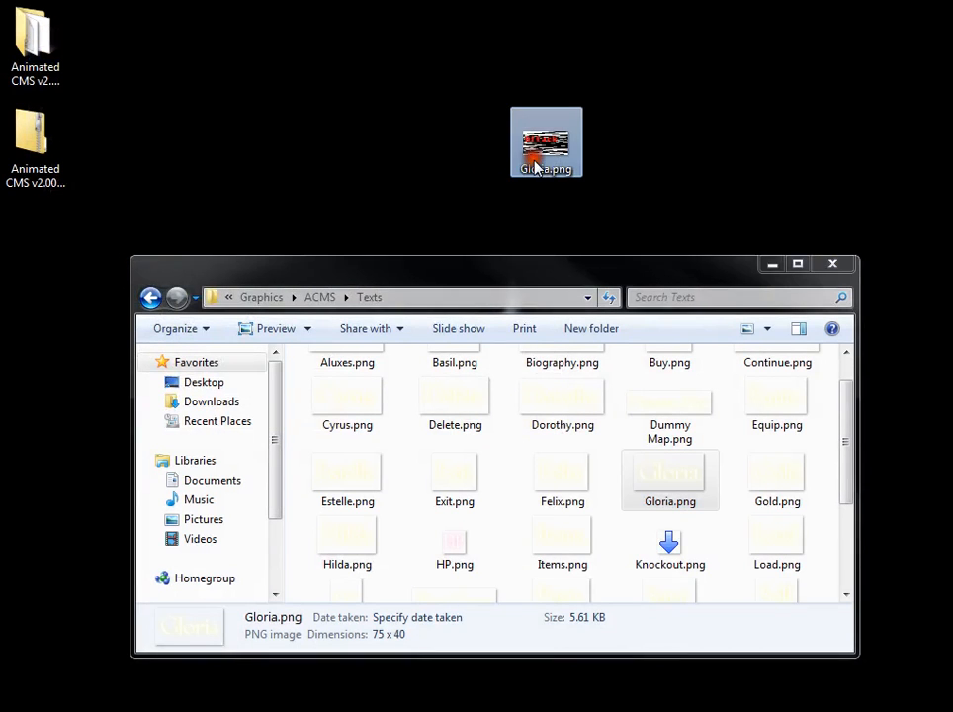
left_click(535, 170)
type("Attack")
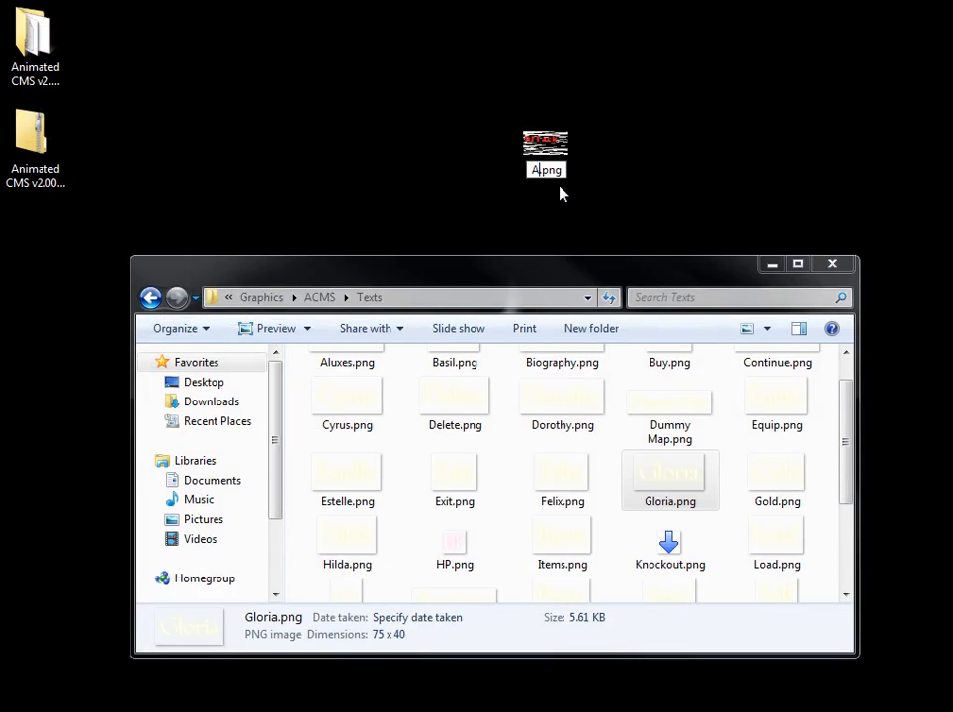
key("Return")
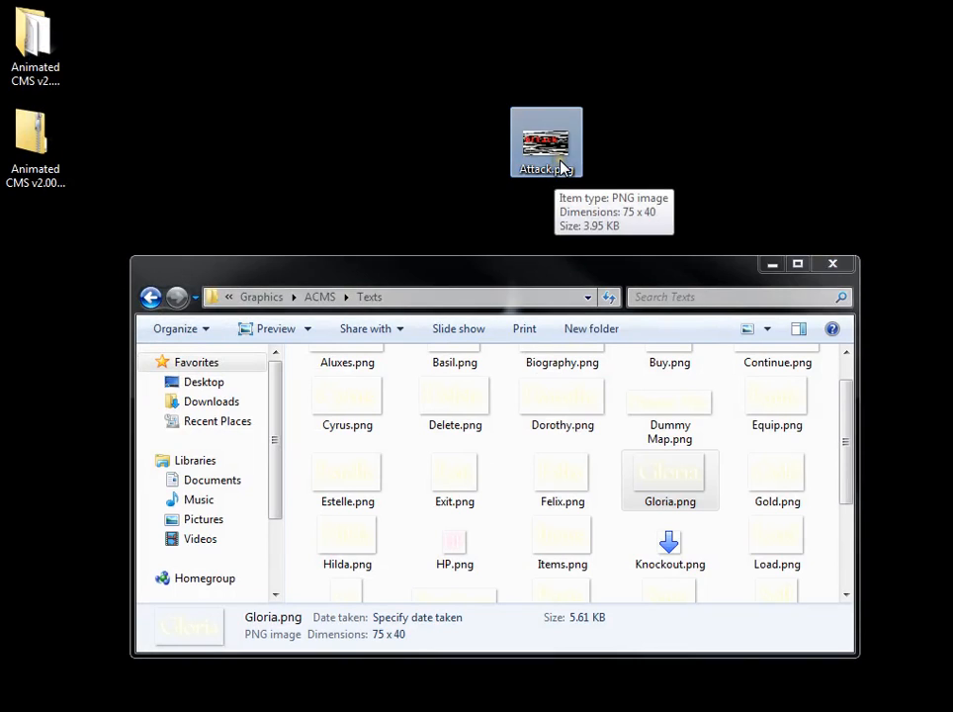
double_click(560, 168)
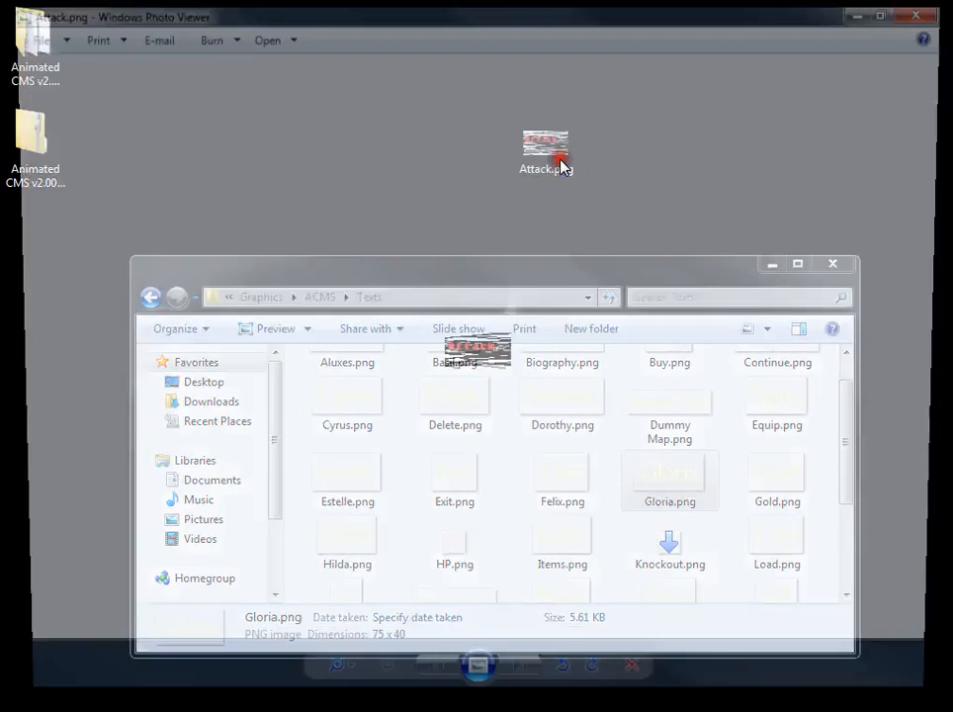
Step: Close the Attack image preview, view Felix.png for comparison, and move Attack.png from the desktop into the Graphics/ACMS/Texts folder
left_click(936, 9)
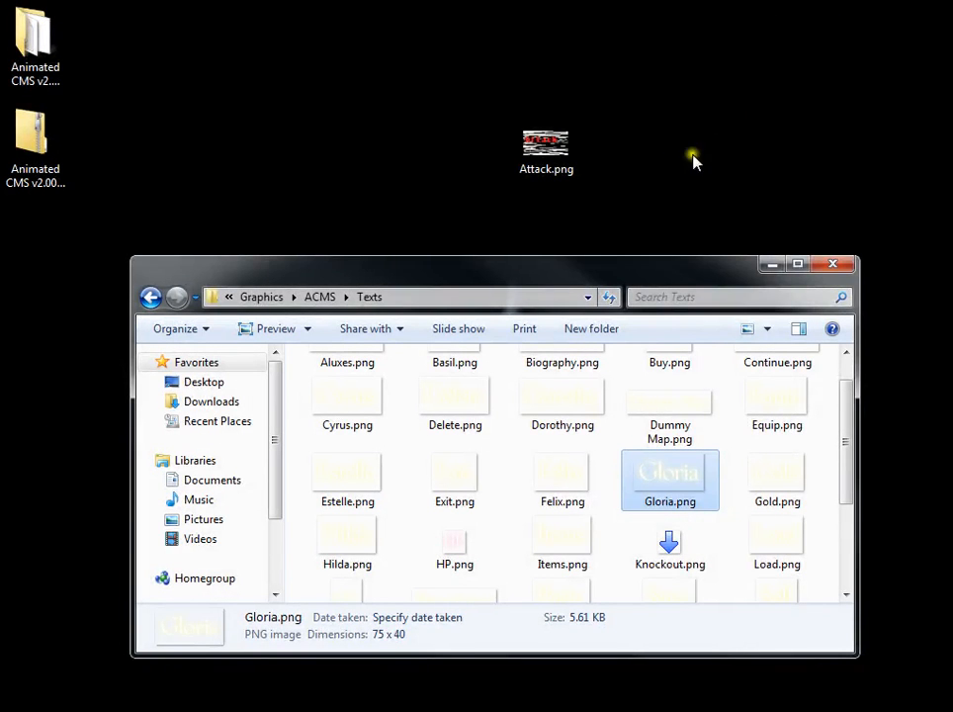
double_click(588, 472)
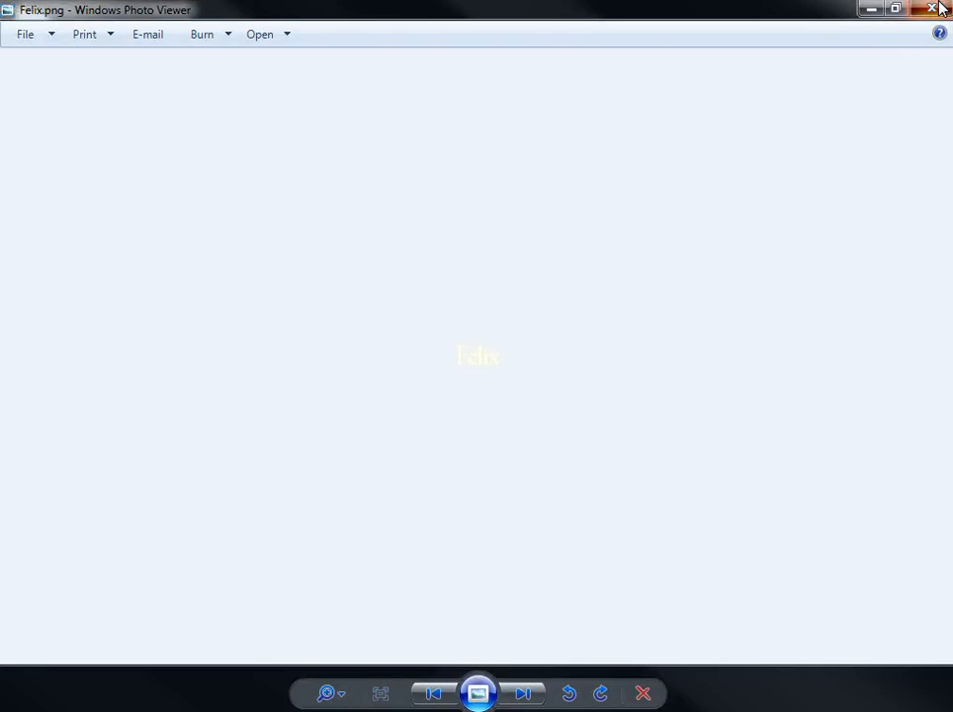
left_click(936, 9)
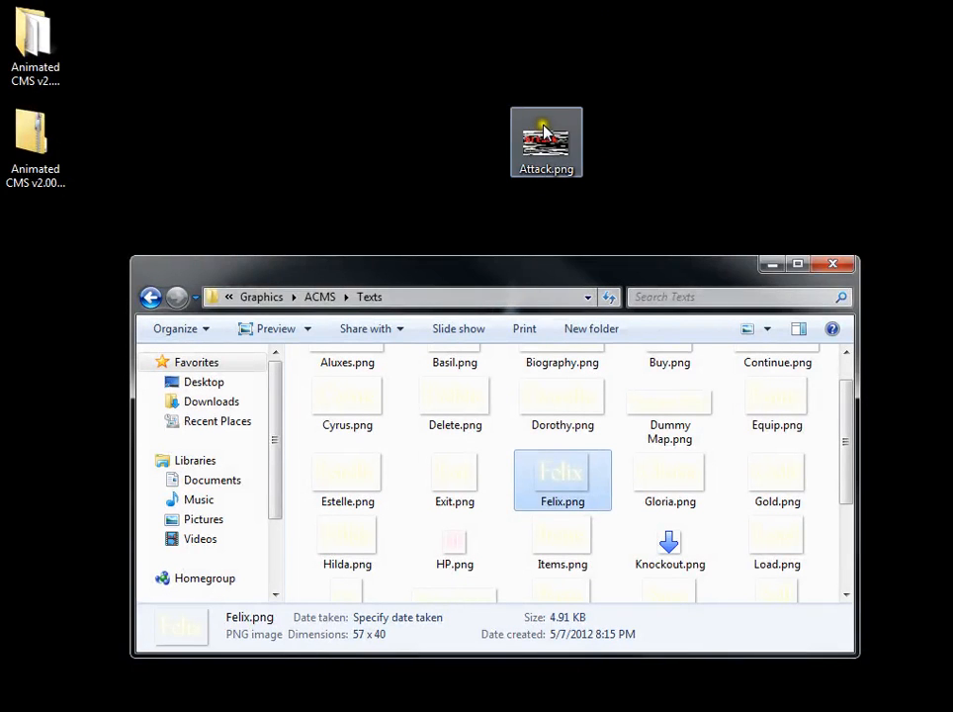
left_click_drag(545, 131, 617, 453)
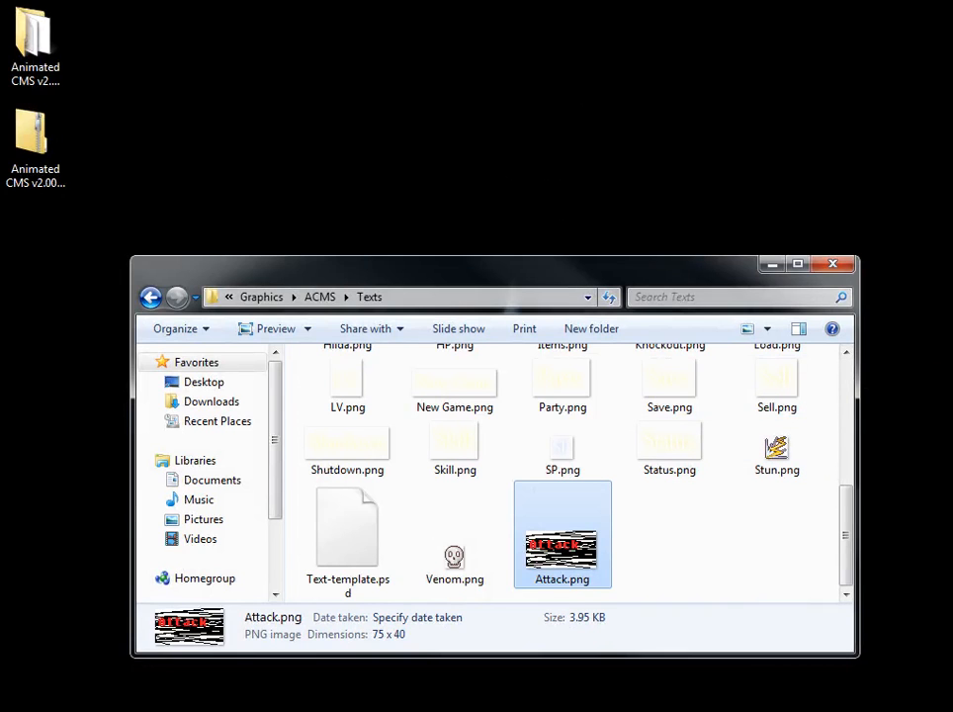
Step: Switch to RPG Maker XP, playtest the project, and start a new game from the title screen
key("alt+Tab")
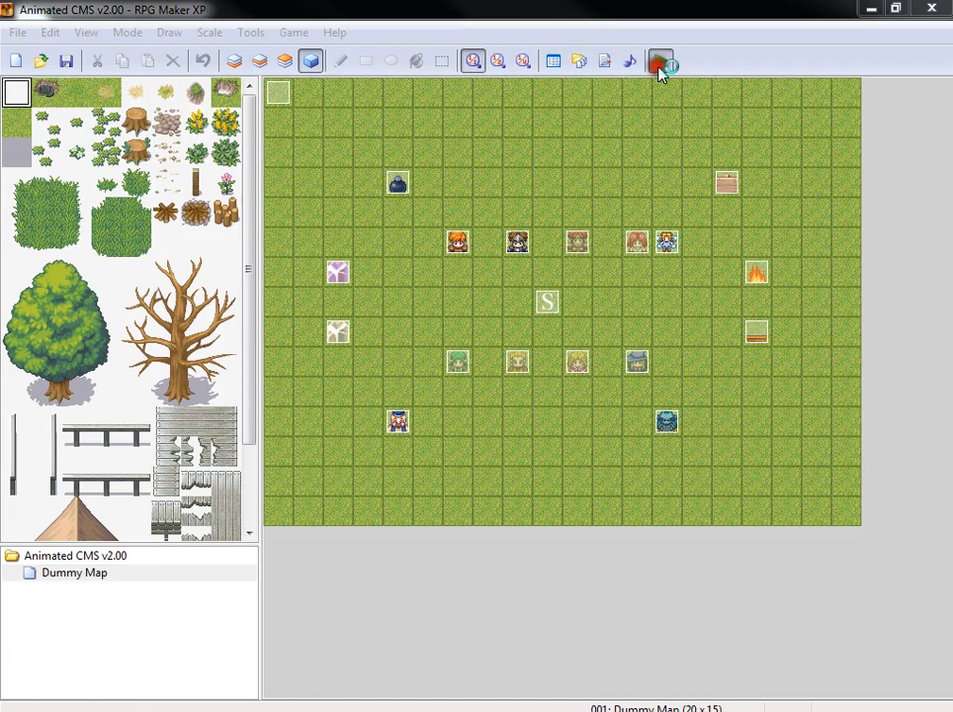
left_click(659, 65)
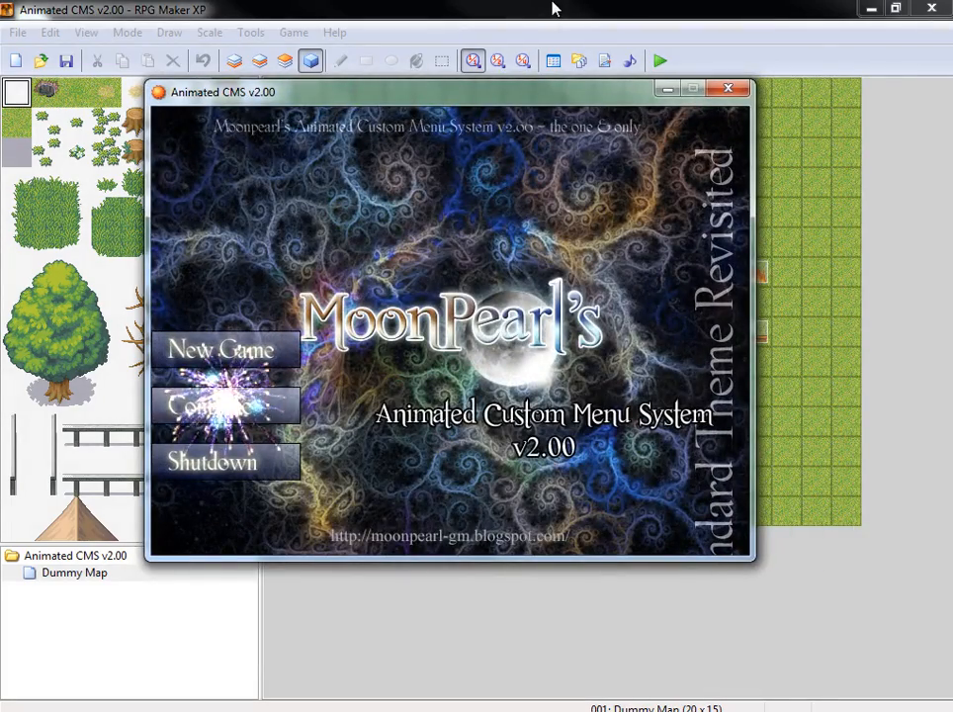
key("Return")
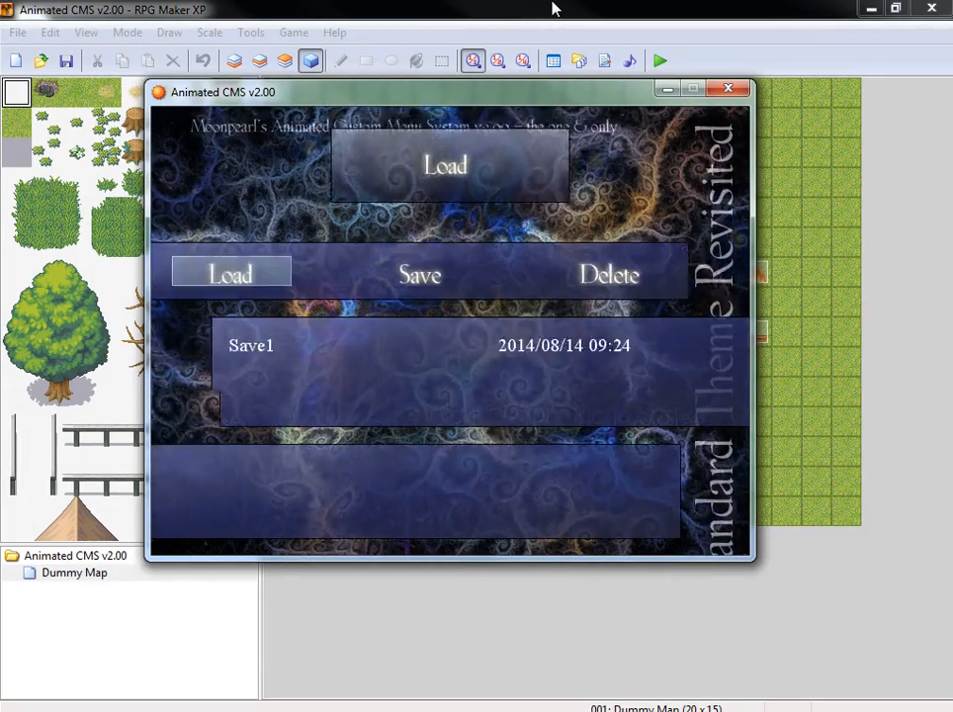
key("Escape")
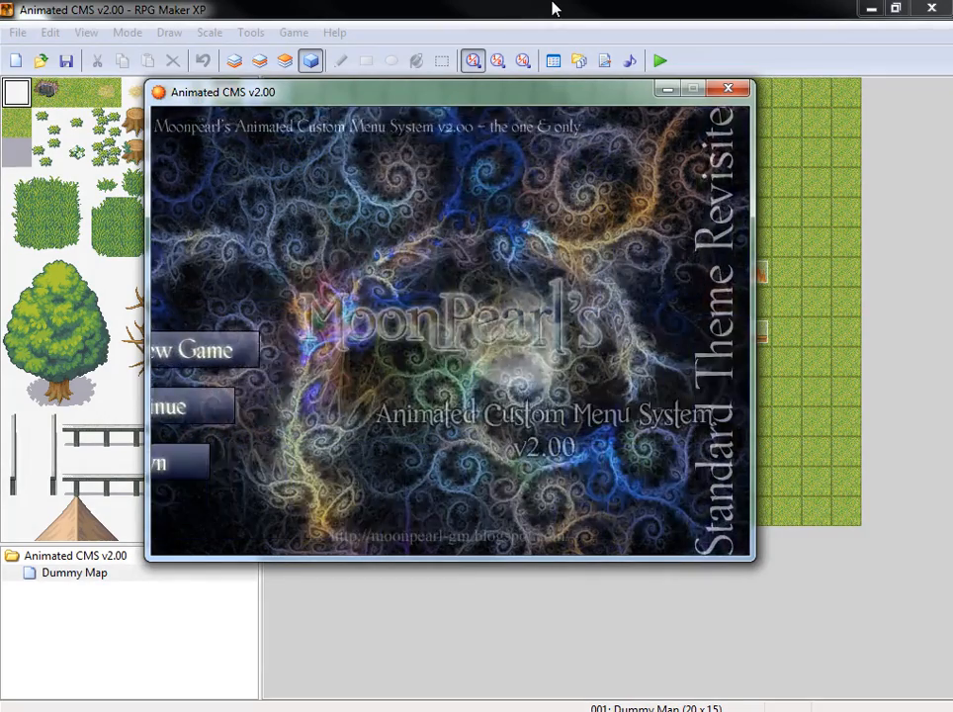
key("Up")
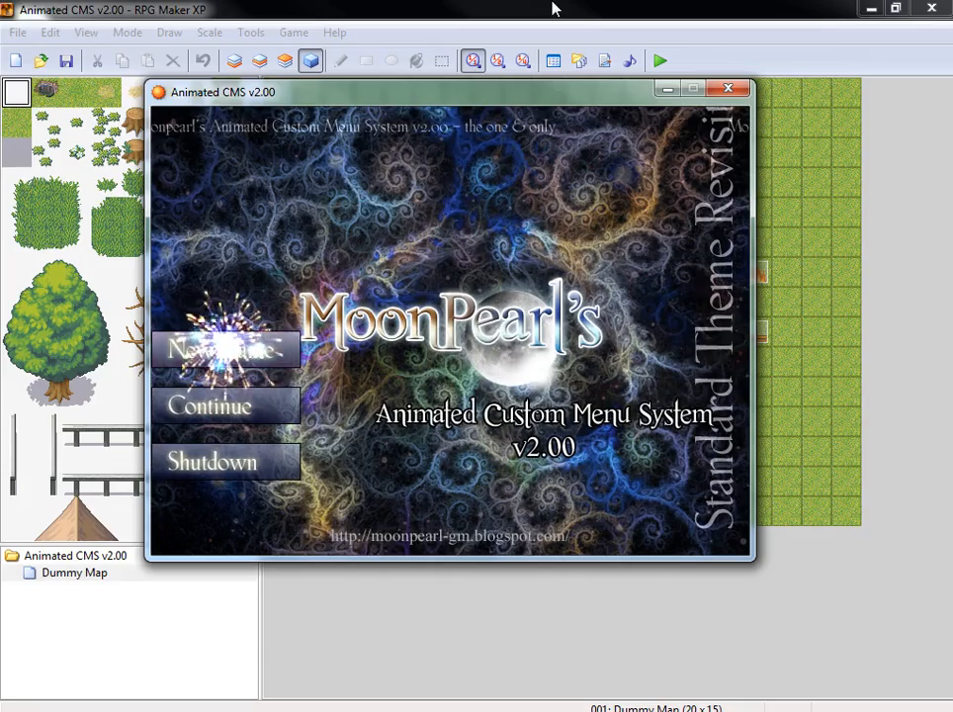
key("Return")
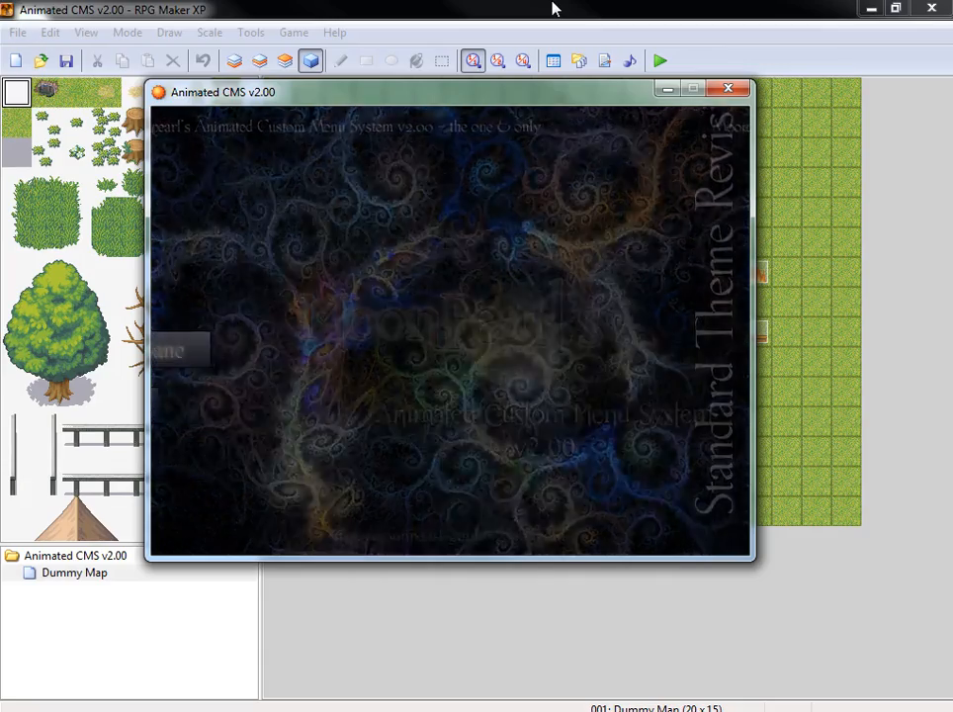
Step: Walk the hero to the blue monster on the map, start the battle, and choose Fight
key("Right")
key("Down")
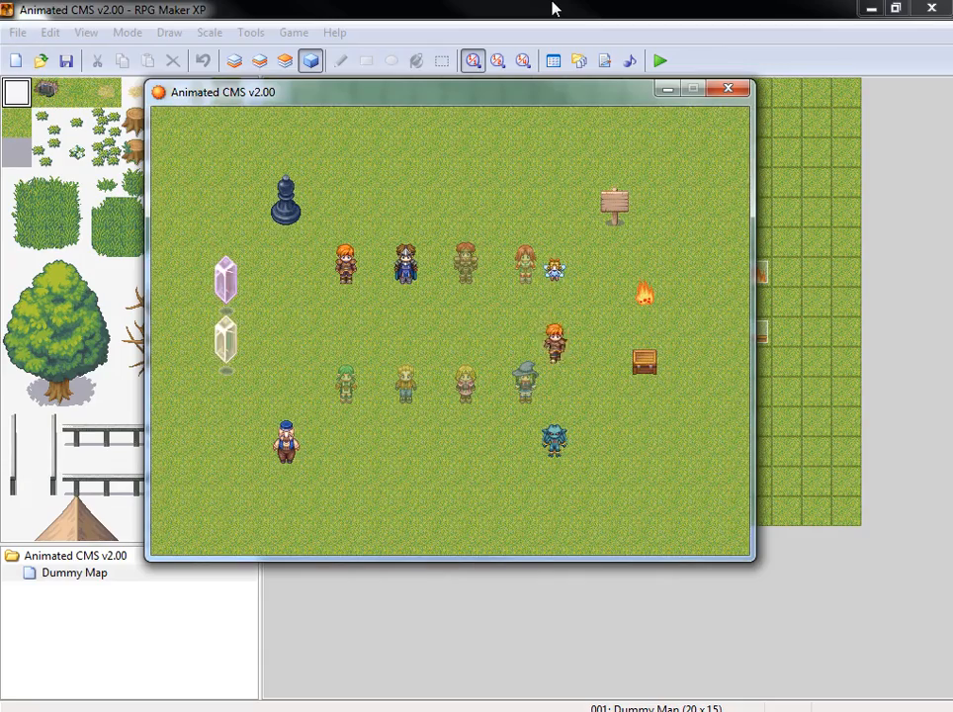
key("Return")
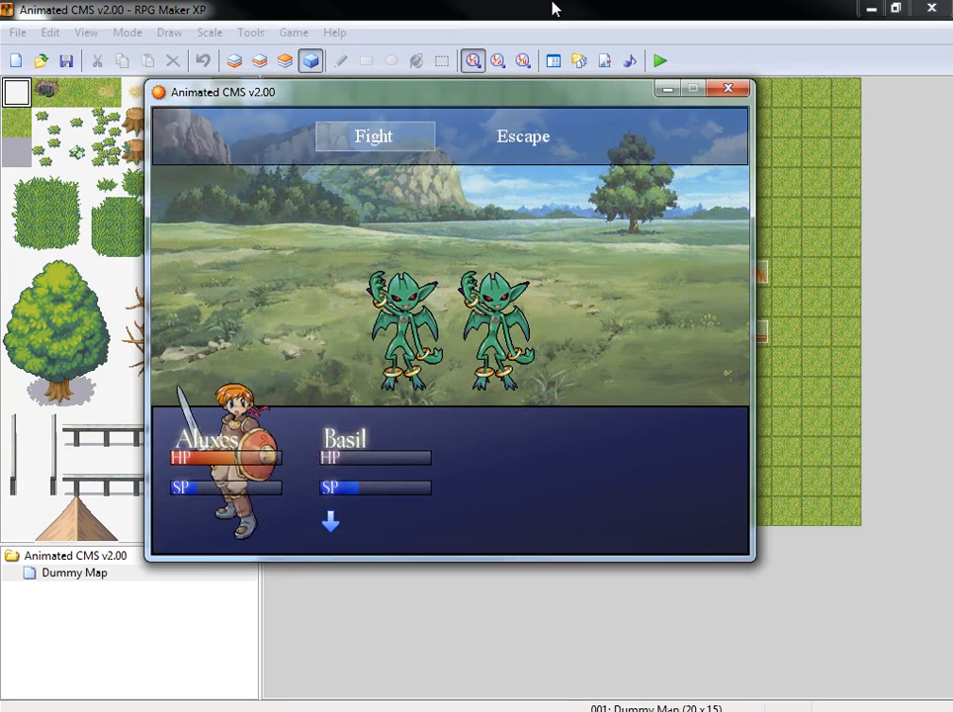
key("Return")
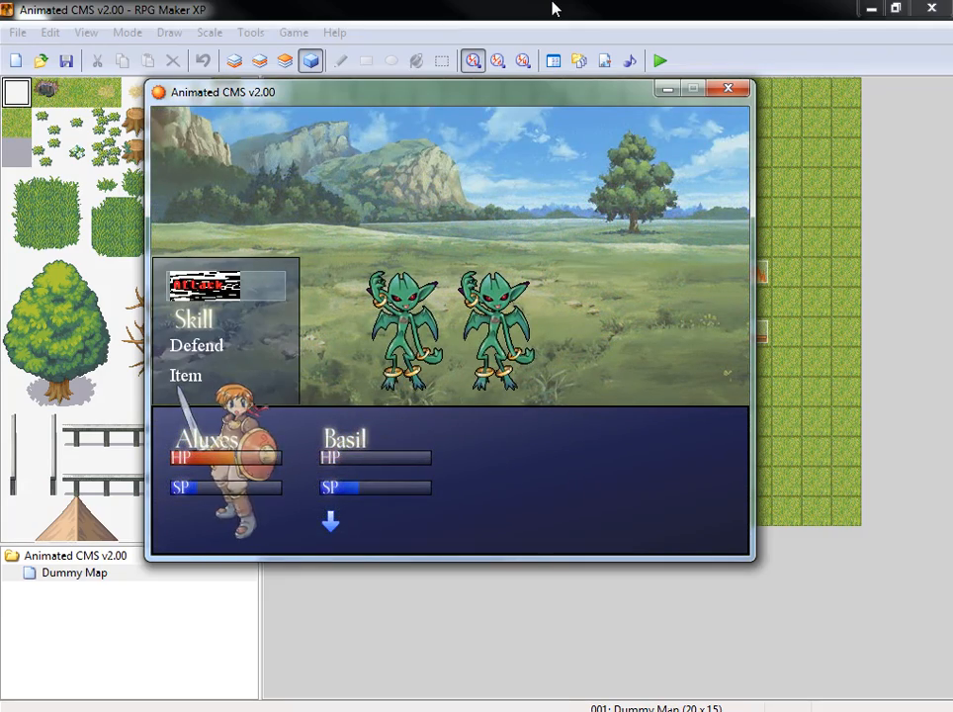
Step: Examine the Attack graphic alongside the Skill, Defend and Item battle commands, and close the playtest
key("Down")
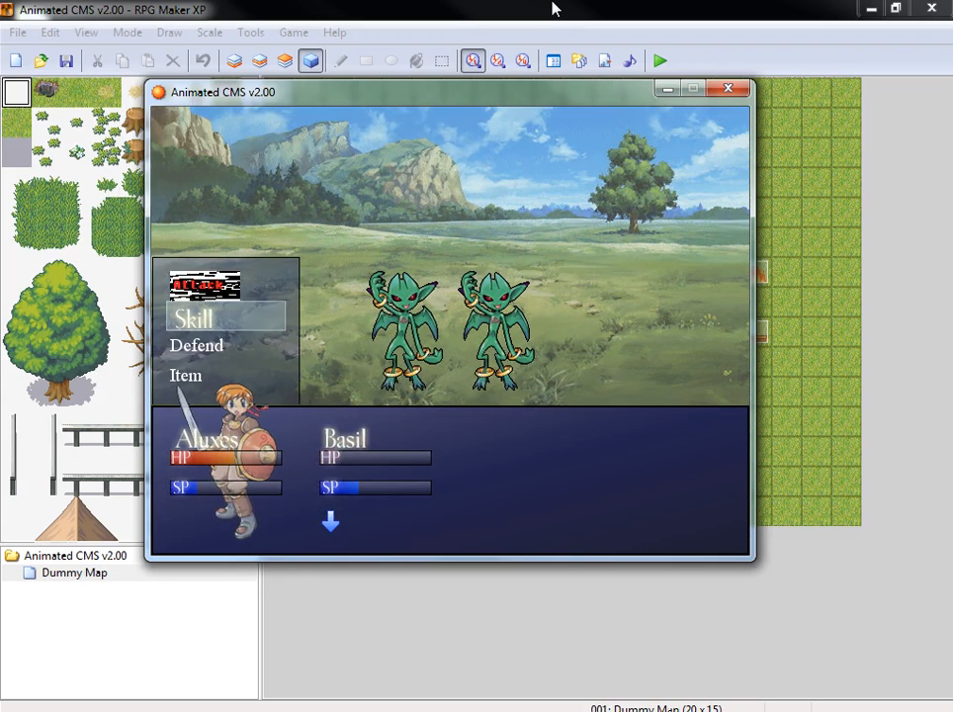
key("Up")
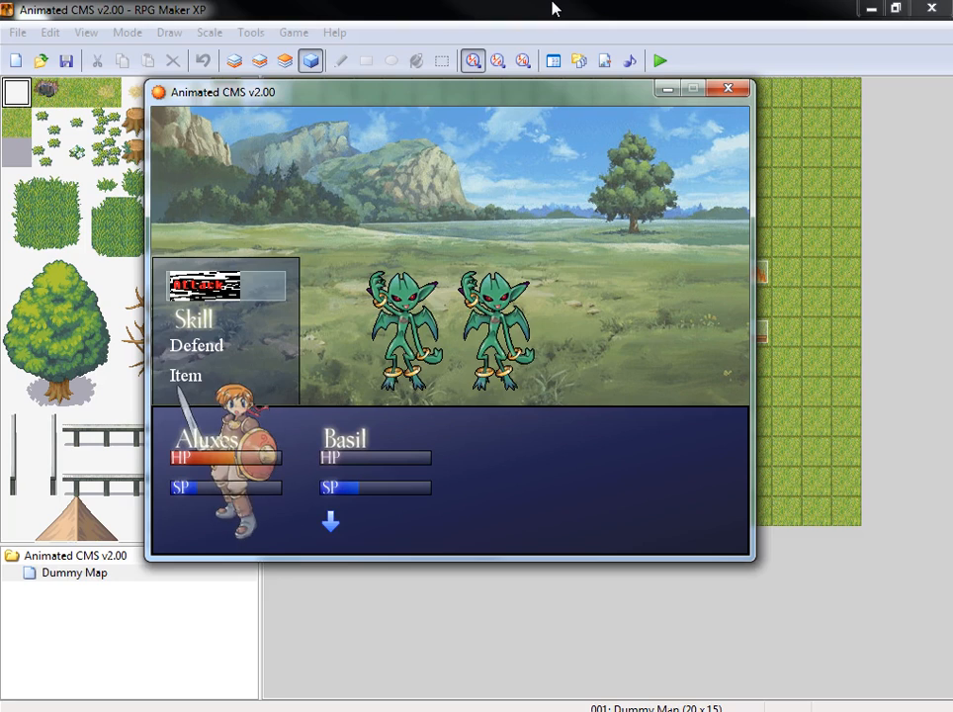
key("Down")
key("Down")
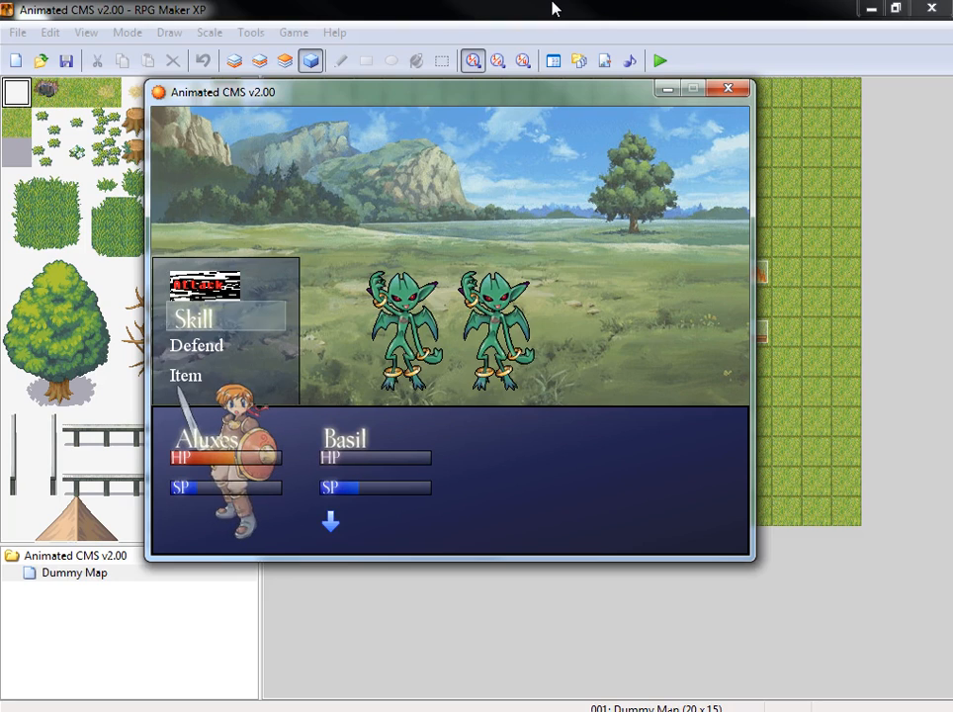
key("Down")
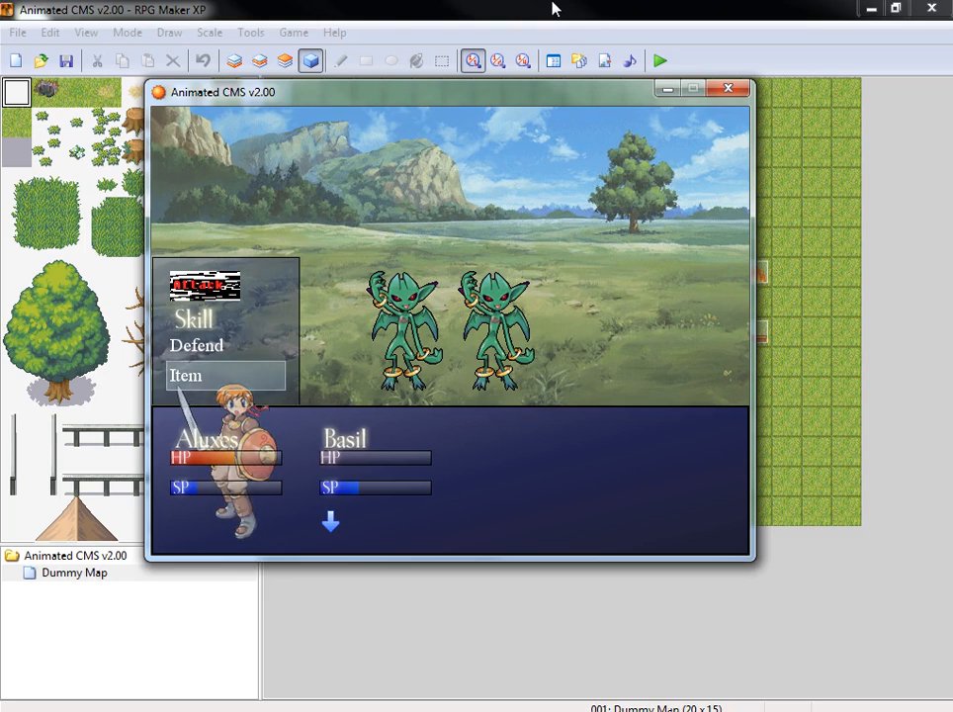
key("Up")
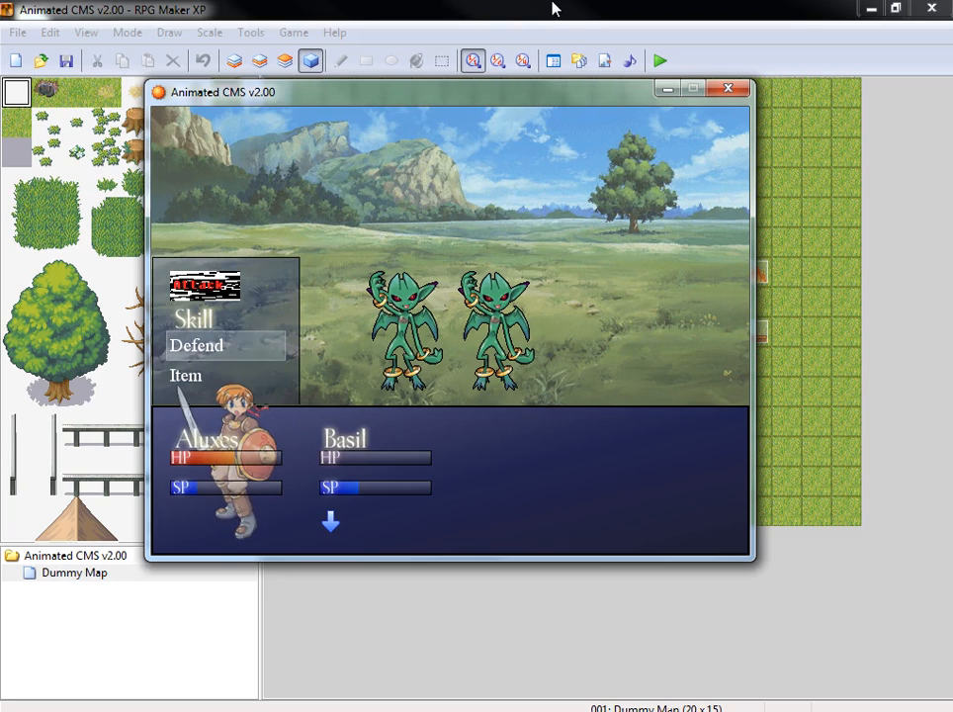
key("Down")
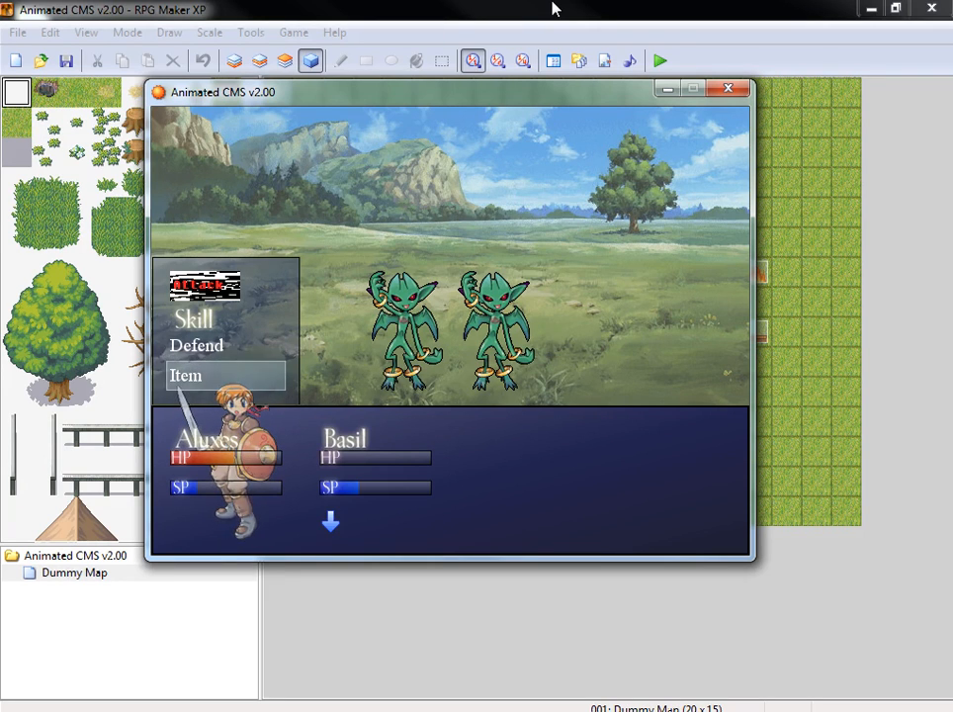
left_click(740, 89)
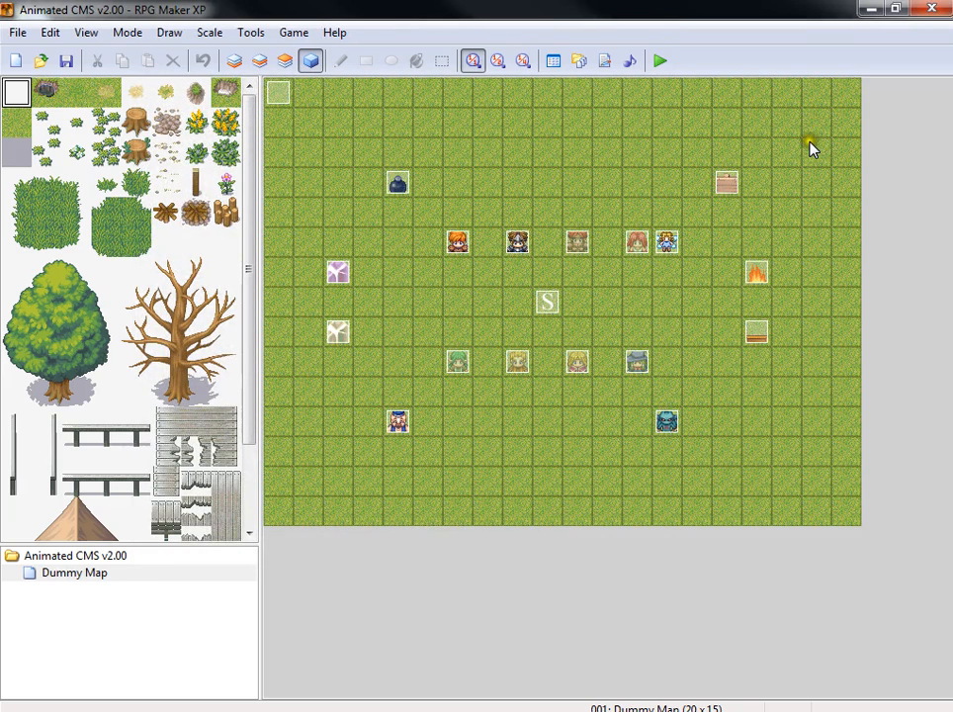
Step: Open the Script Editor and look through the script list to the MP Animated Custom Menu System section
left_click(607, 63)
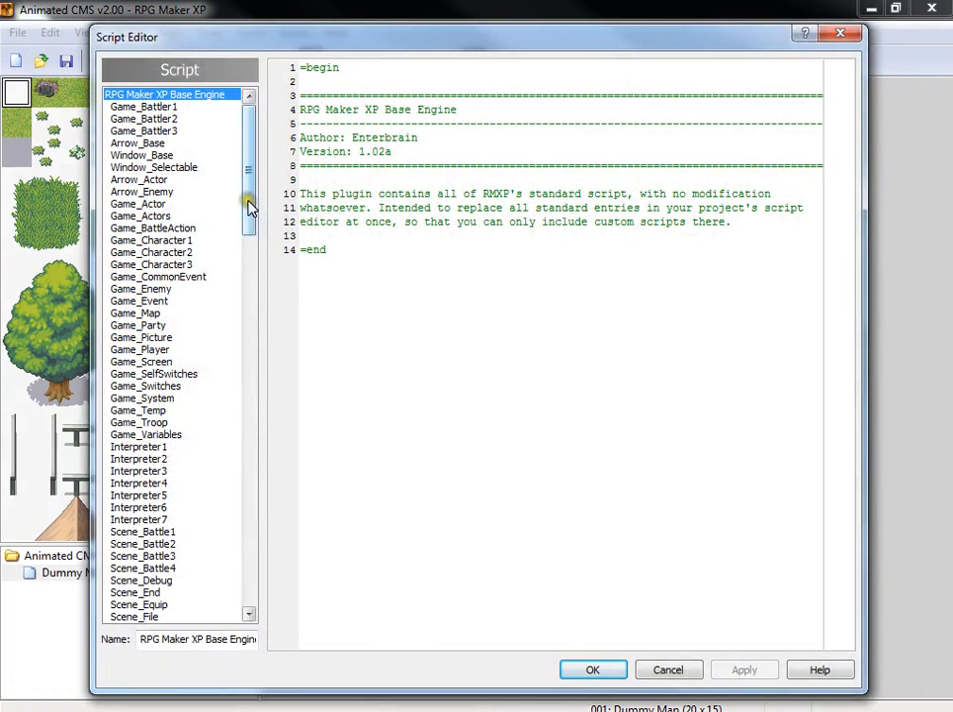
left_click_drag(249, 198, 281, 619)
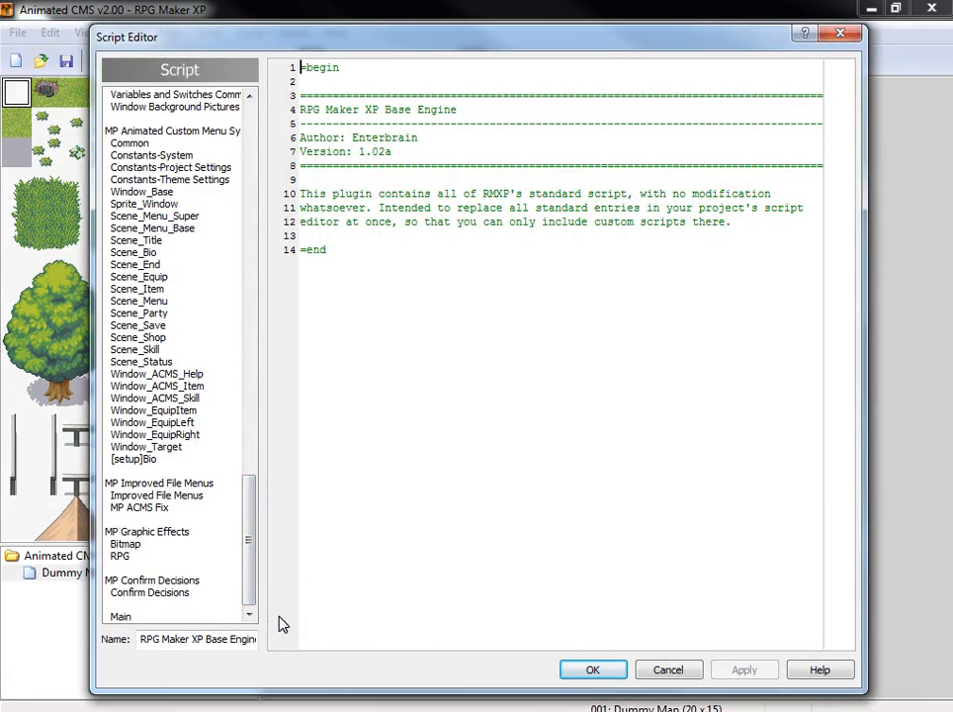
left_click(248, 128)
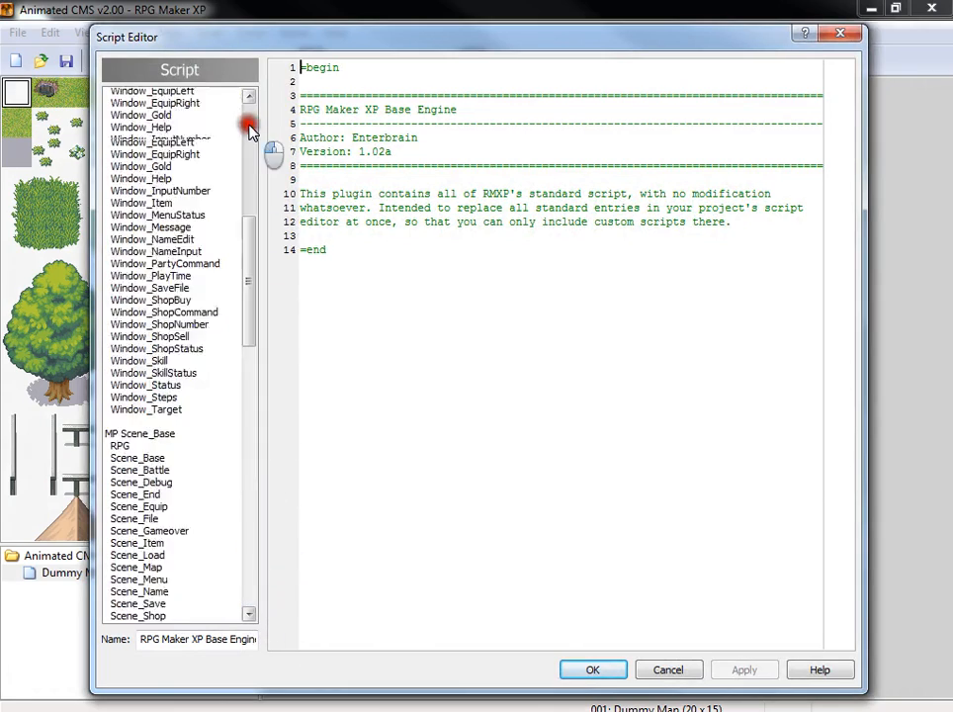
left_click_drag(252, 131, 277, 351)
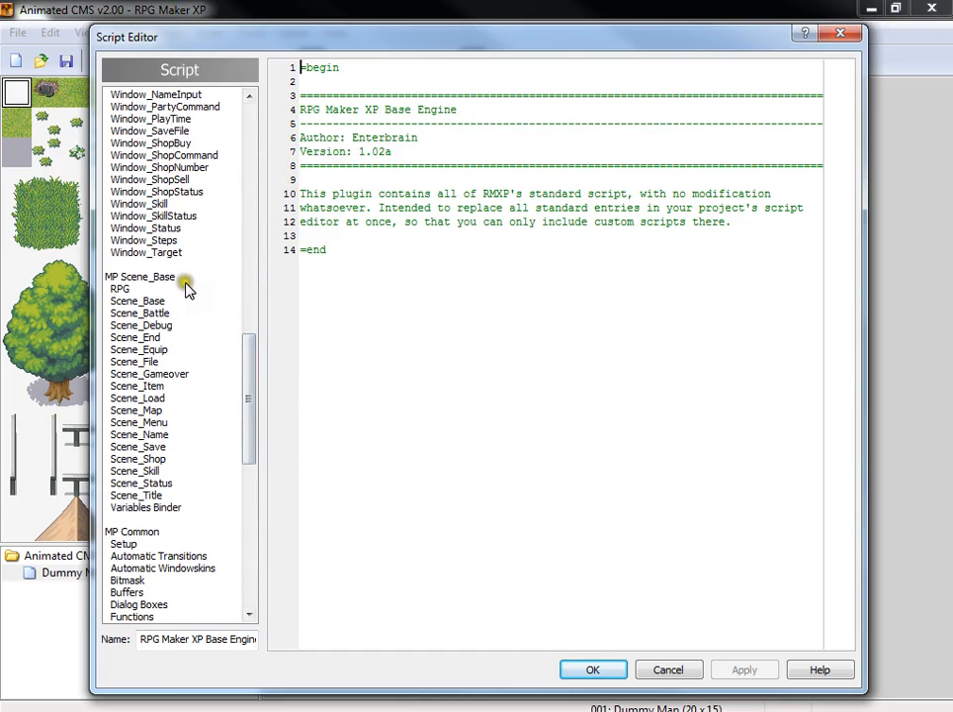
left_click_drag(250, 390, 257, 500)
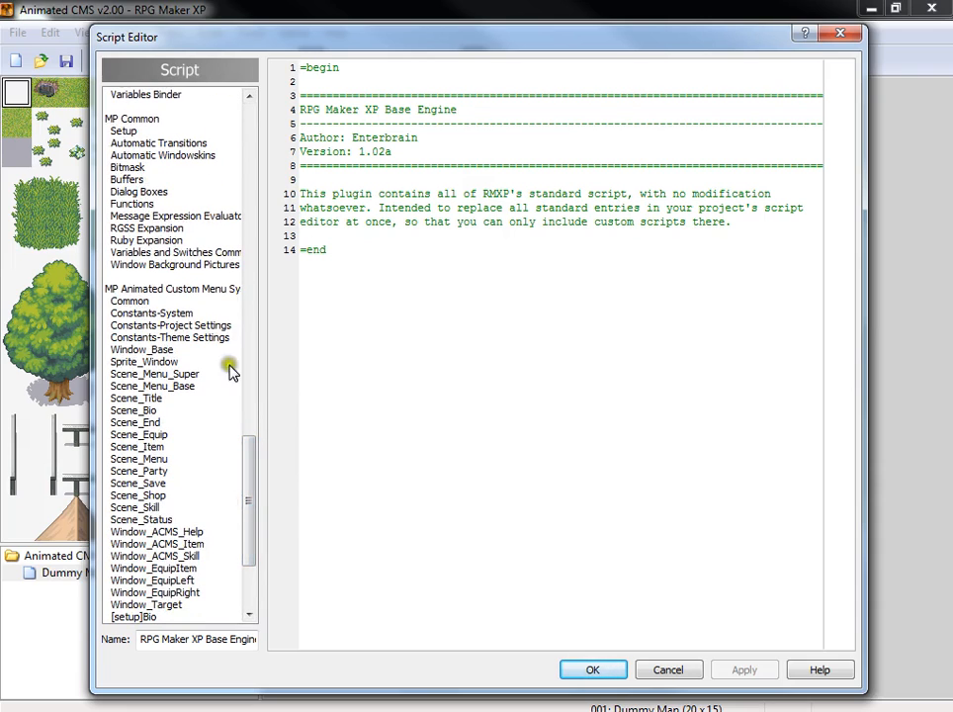
left_click_drag(247, 451, 256, 510)
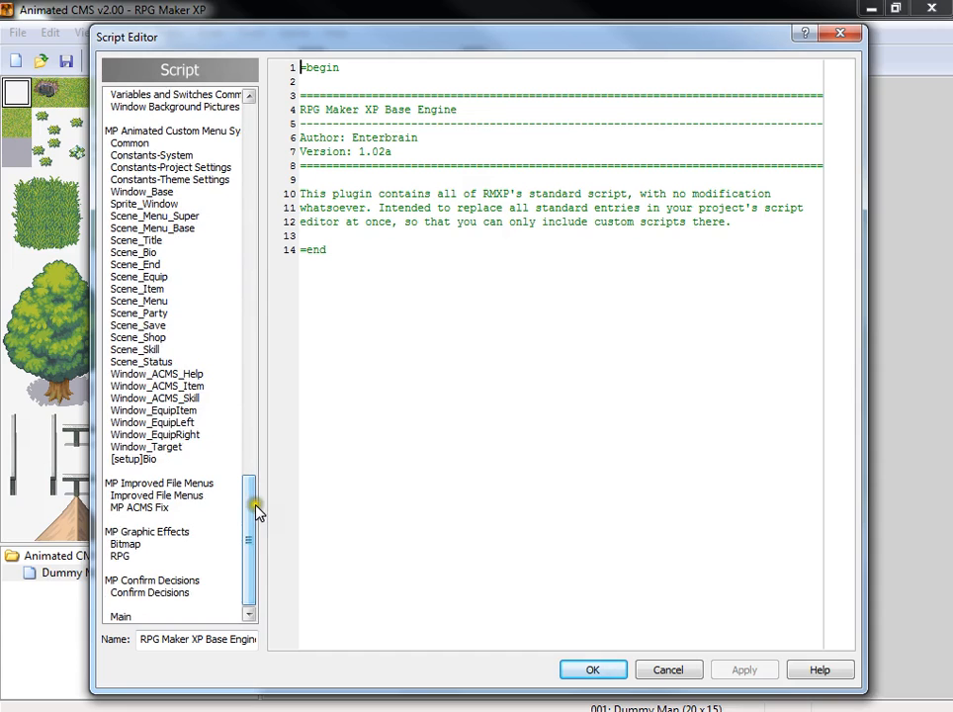
Step: Look through the custom menu's scene and window scripts, from Scene_Title through Scene_End and Scene_Shop to Window_ACMS_Skill
left_click(209, 243)
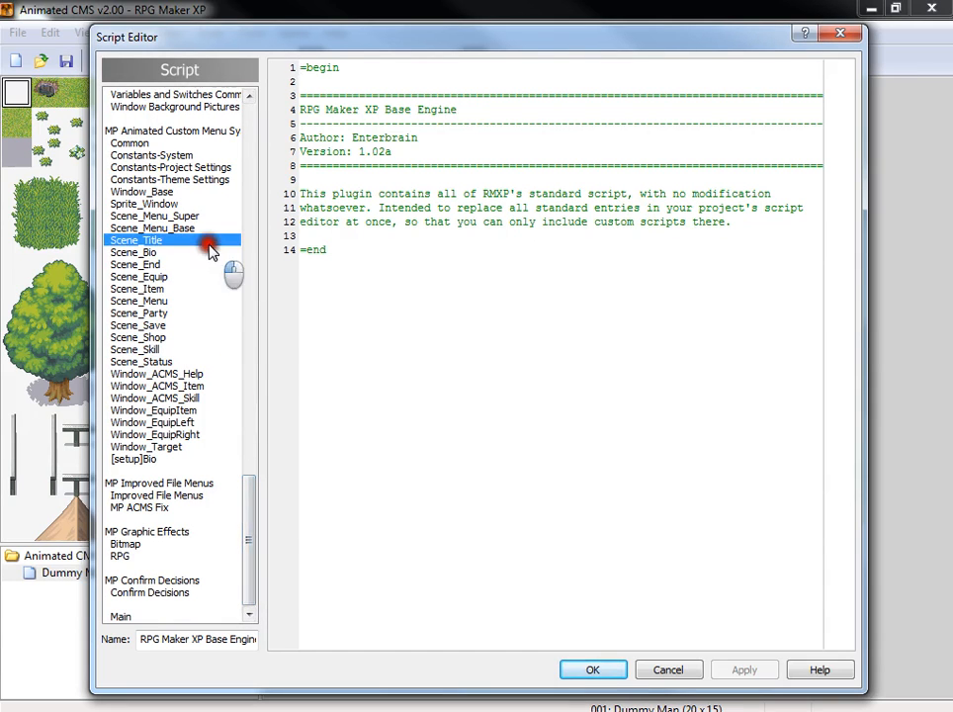
left_click(204, 265)
left_click(204, 336)
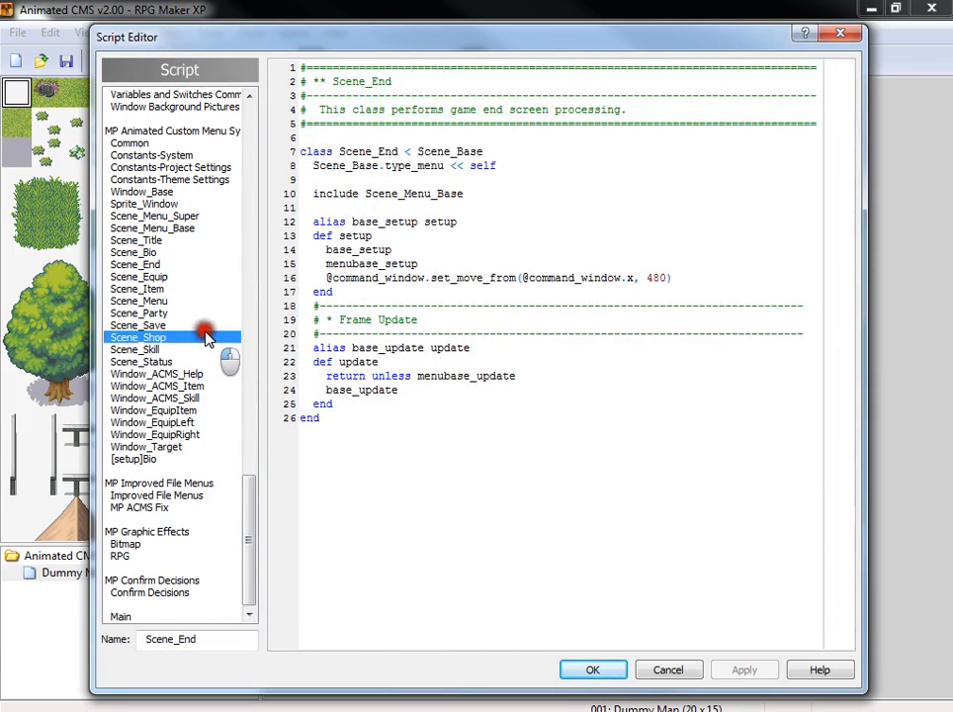
left_click(200, 373)
left_click(205, 399)
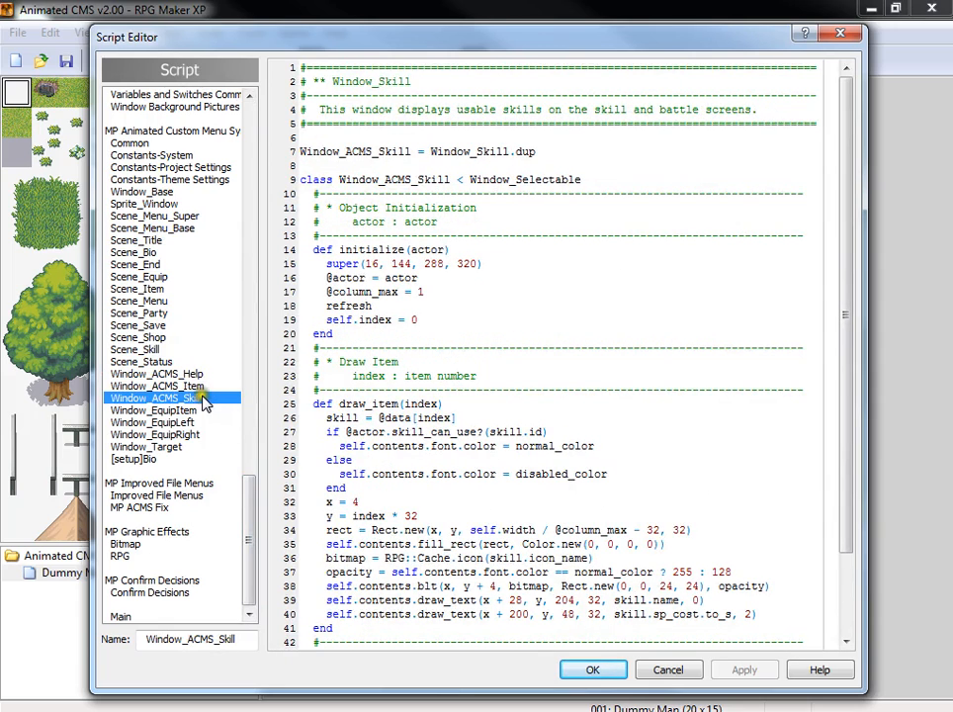
Step: Review the MP Animated Custom Menu System instructions and the code in its Common and Constants-System scripts
left_click(173, 131)
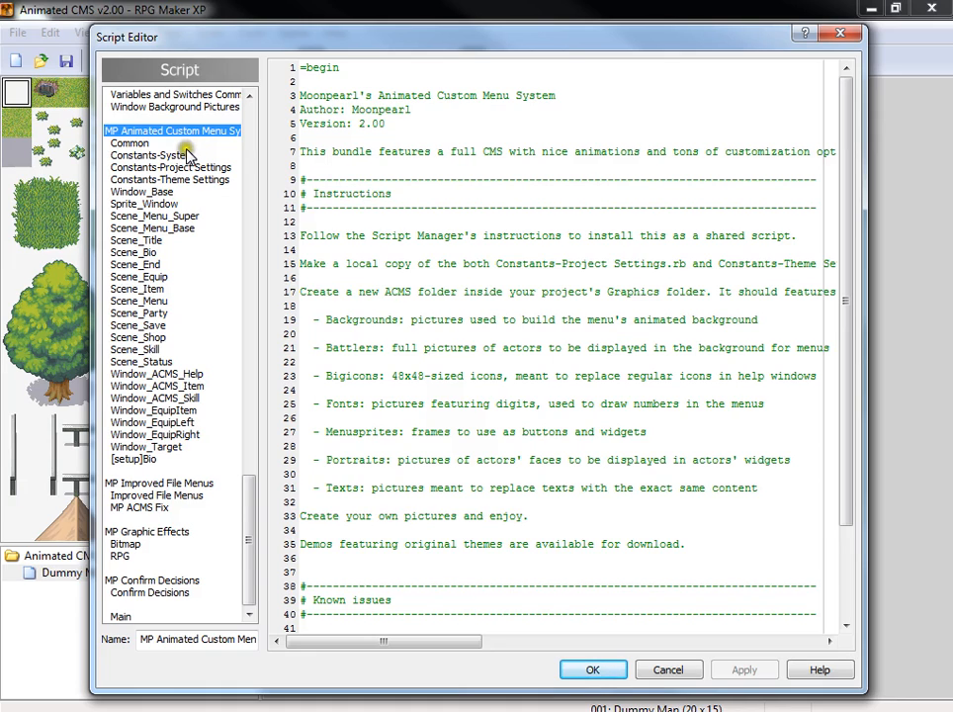
left_click(187, 155)
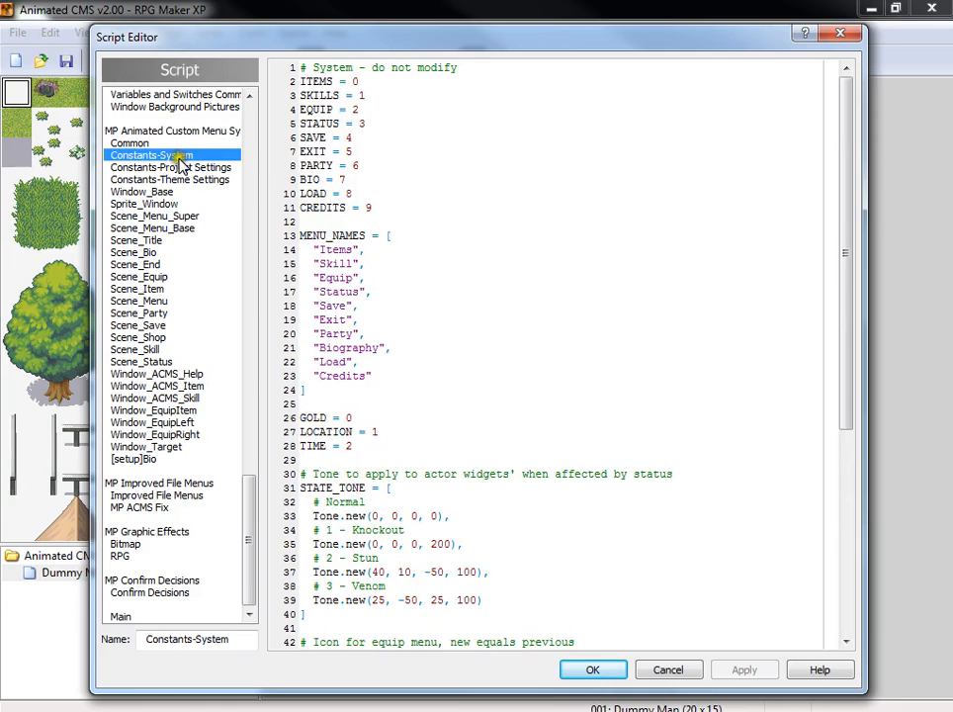
left_click(148, 143)
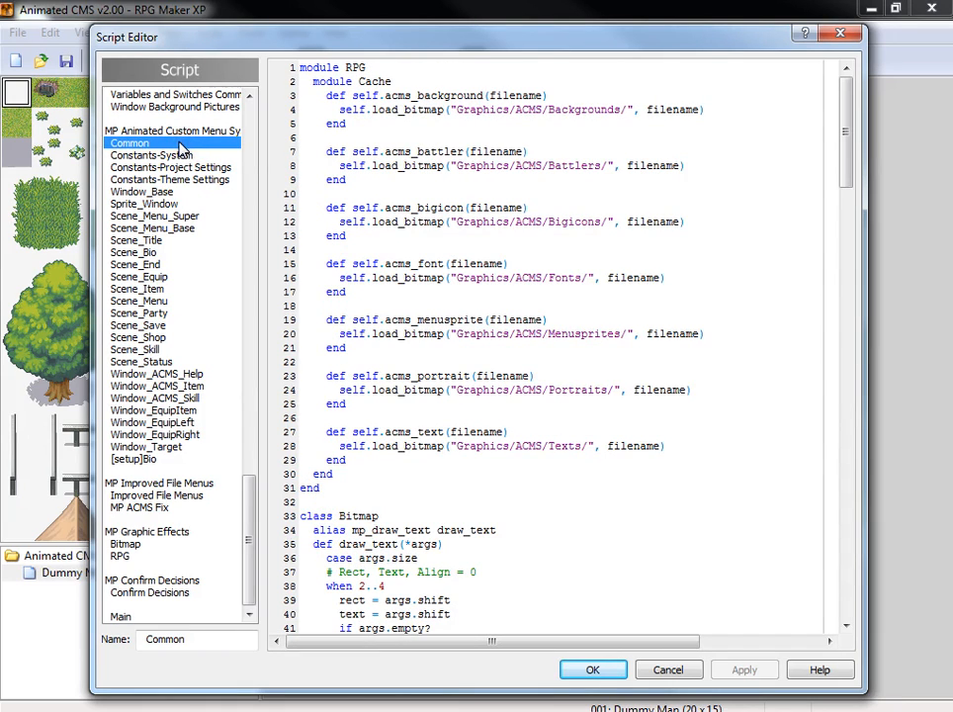
scroll(482, 405, "down", 20)
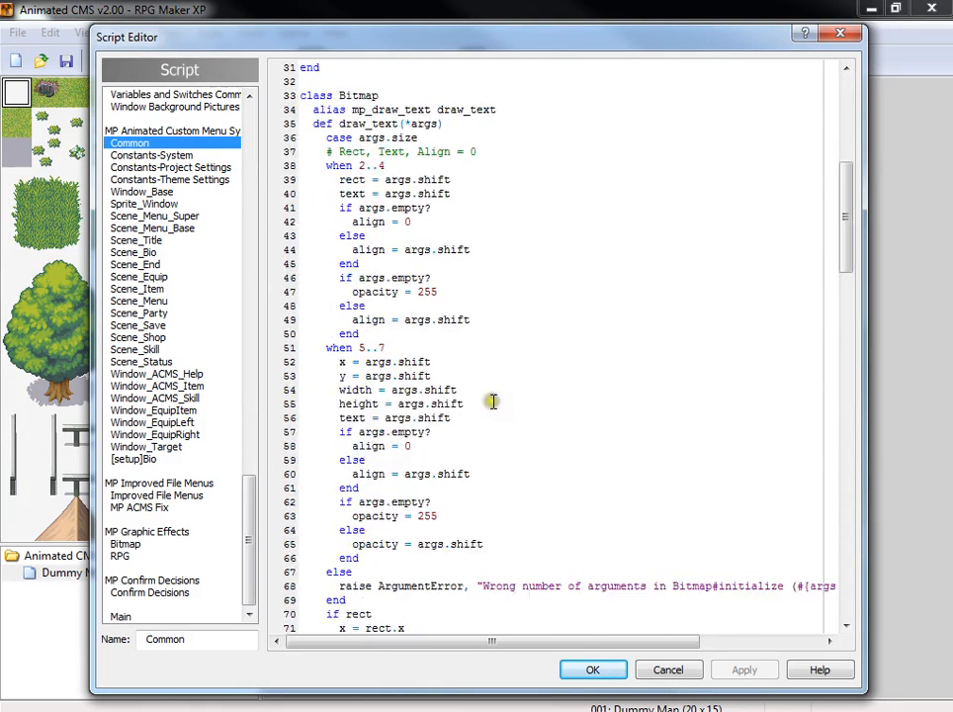
scroll(481, 405, "down", 20)
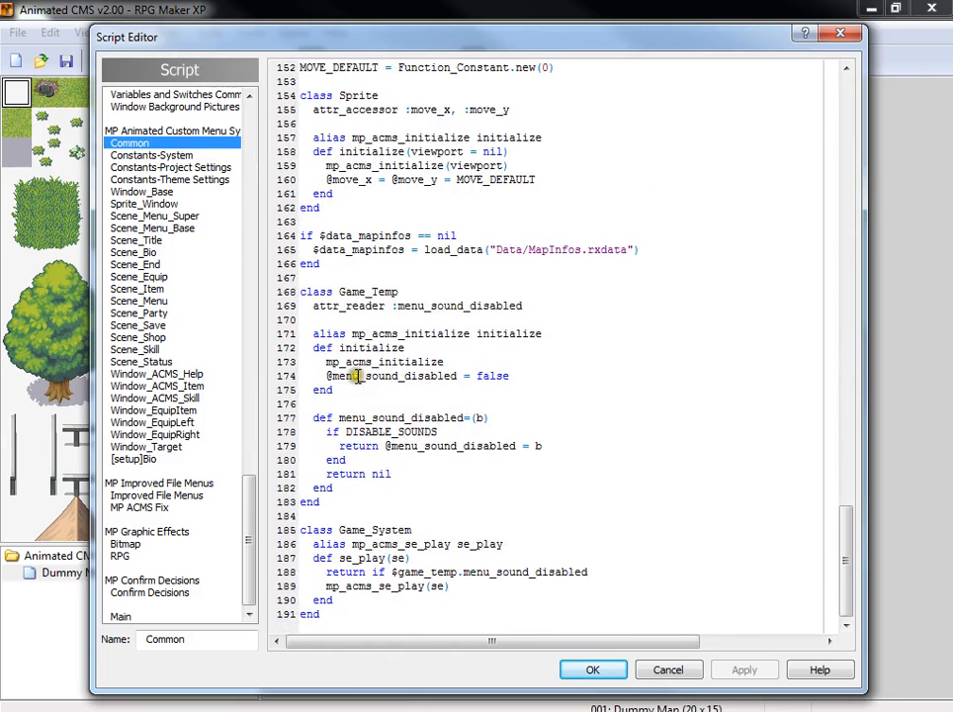
left_click(188, 157)
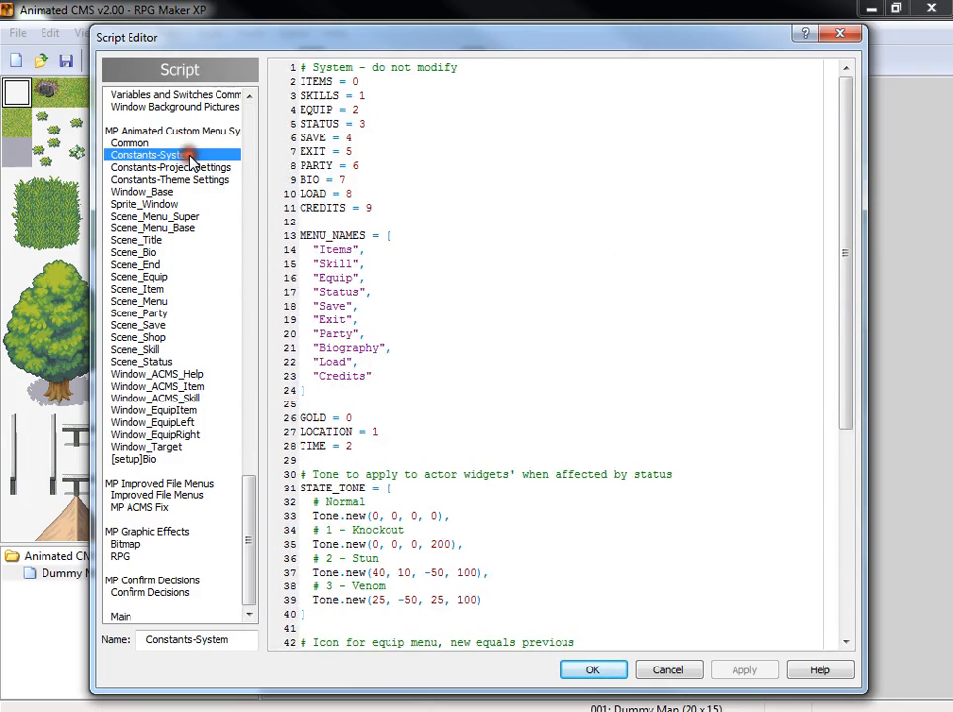
Step: Review the state tone, icon and digit font constants in the rest of the Constants-System script
left_click(504, 287)
scroll(488, 241, "down", 8)
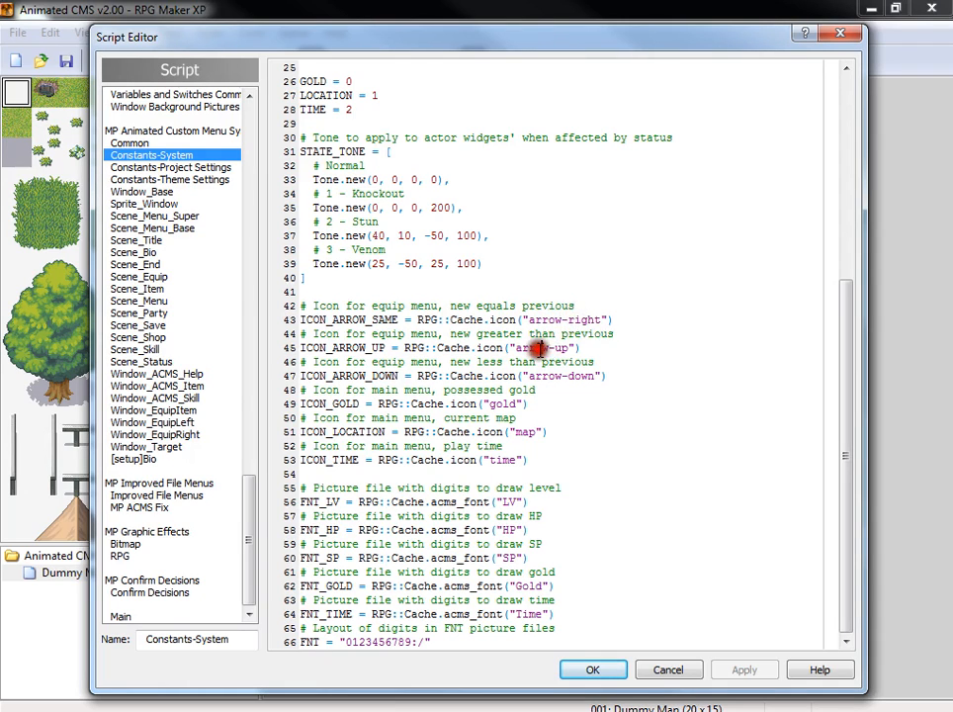
left_click(523, 404)
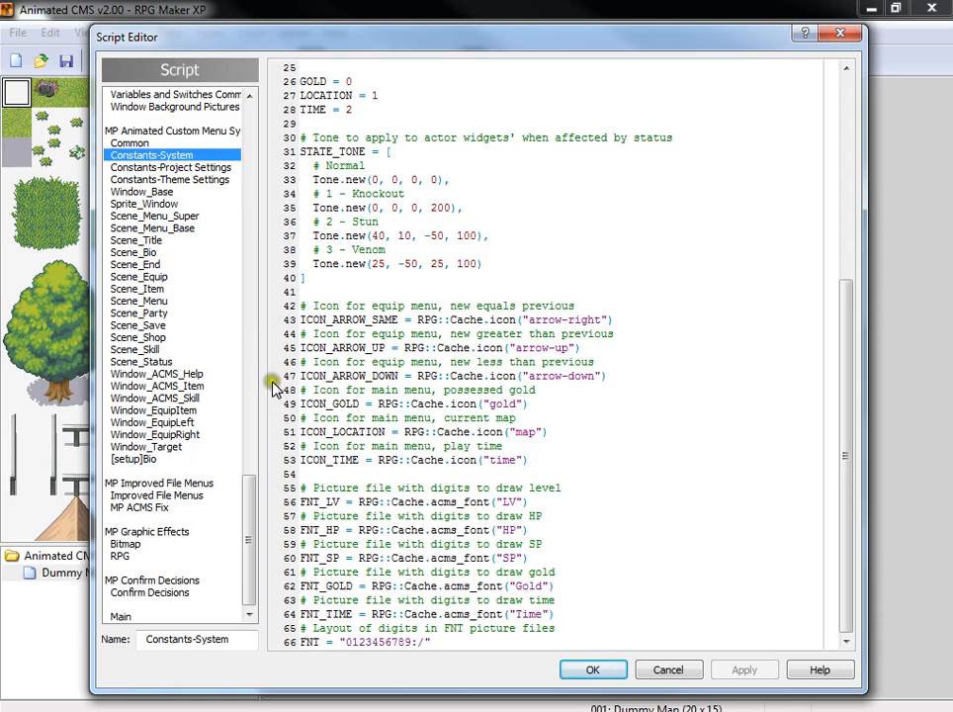
Step: Set MAX_CHARACTERS to 6 in the Constants-Project Settings script
left_click(181, 169)
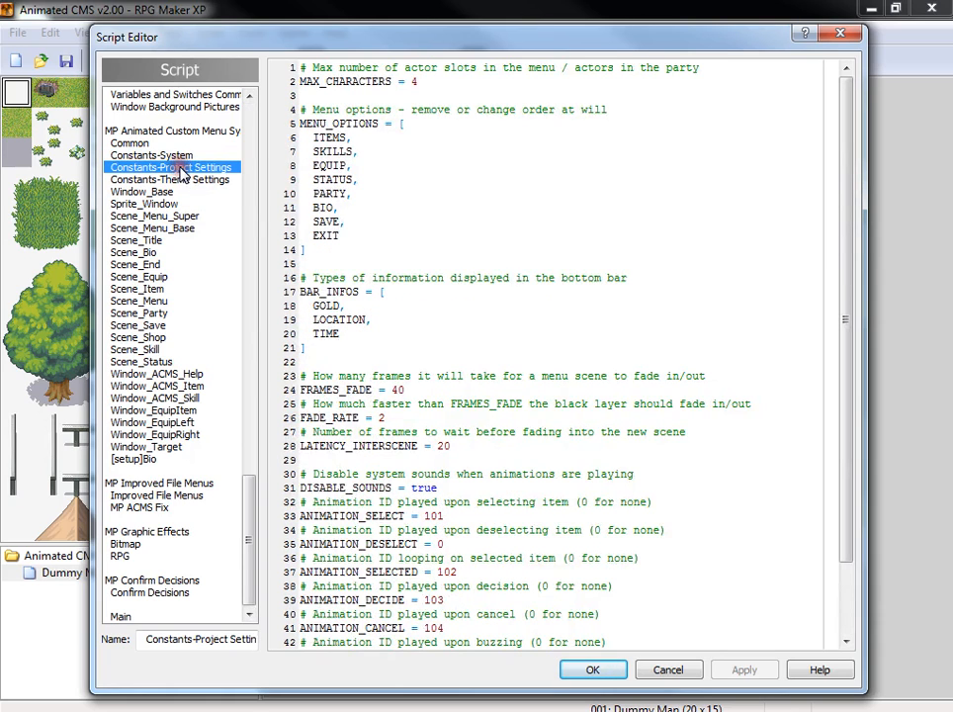
left_click(488, 189)
left_click(440, 85)
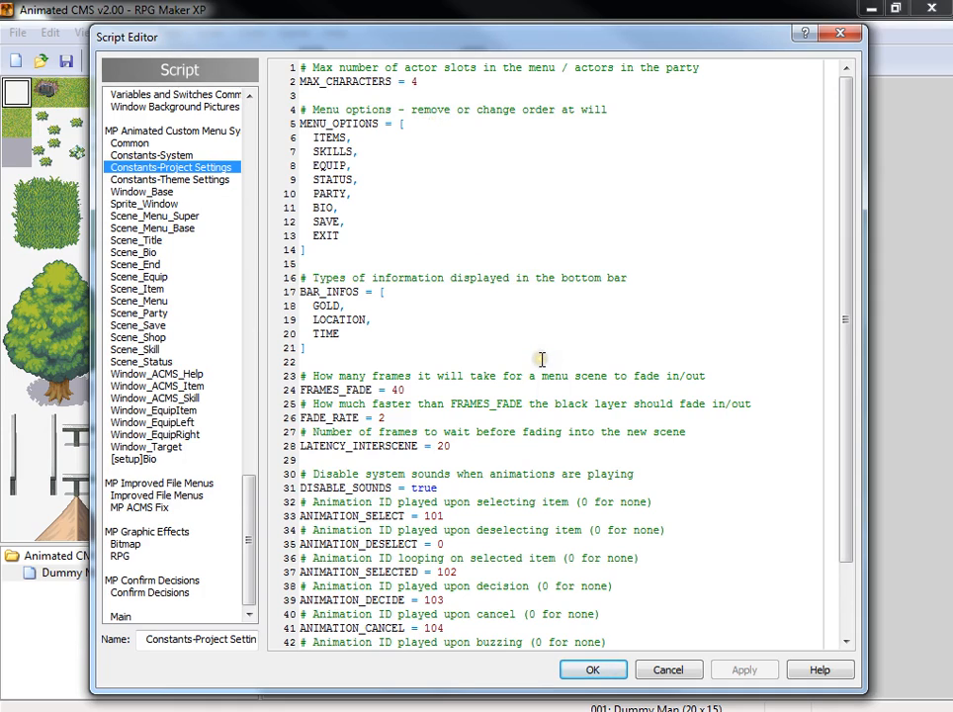
key("BackSpace")
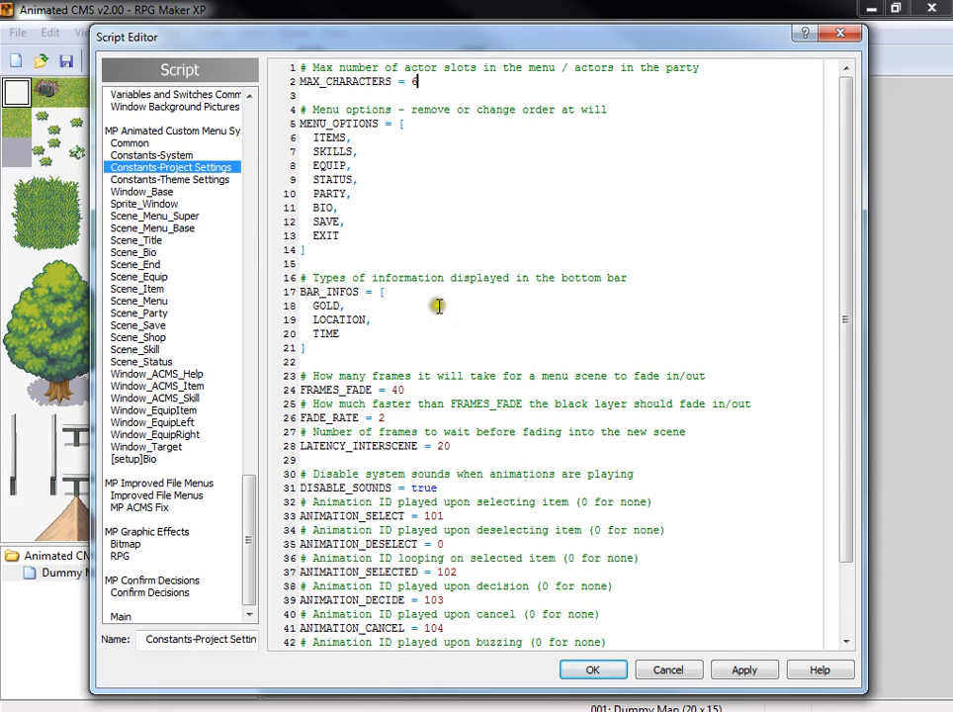
Step: Review the bottom bar, fade, animation ID and default font settings in the Constants-Project Settings script
scroll(445, 302, "down", 2)
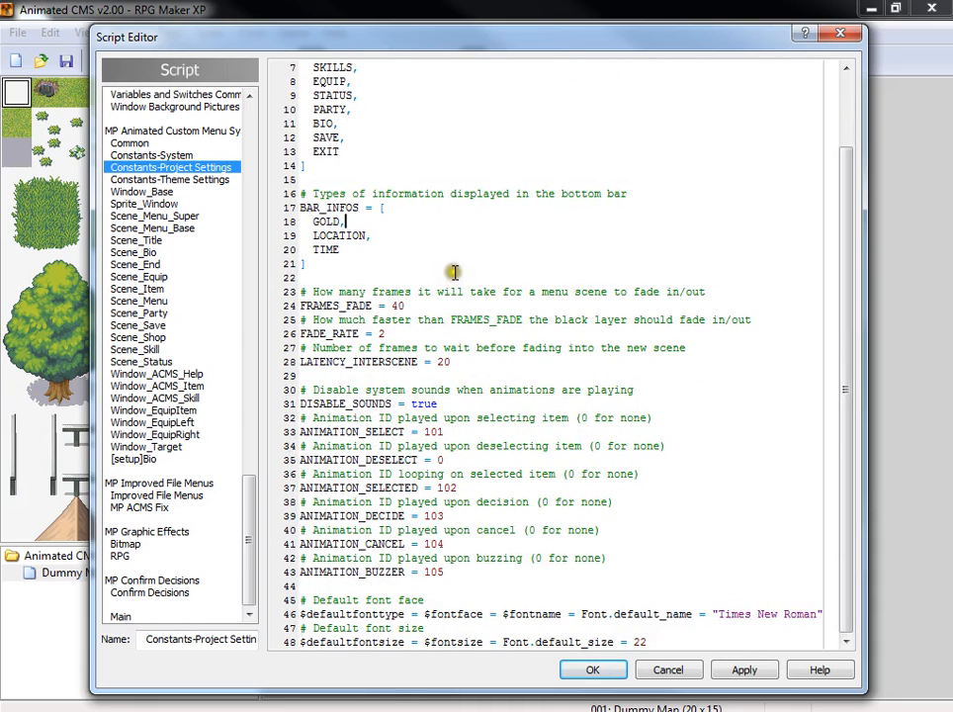
left_click(485, 297)
left_click(461, 379)
left_click(472, 430)
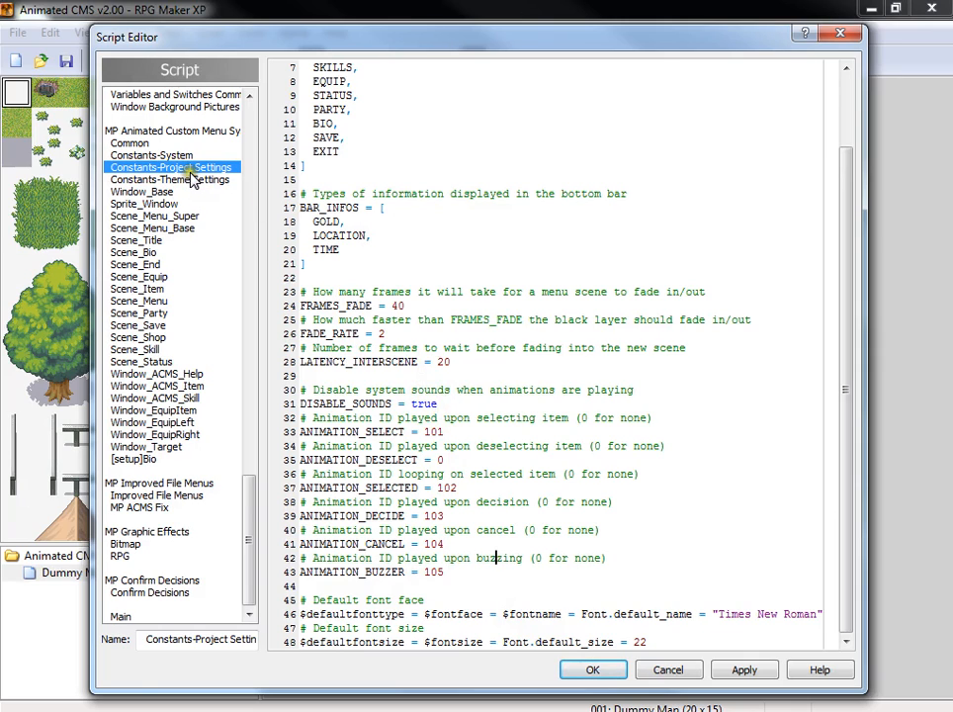
left_click(306, 279)
left_click_drag(306, 280, 331, 681)
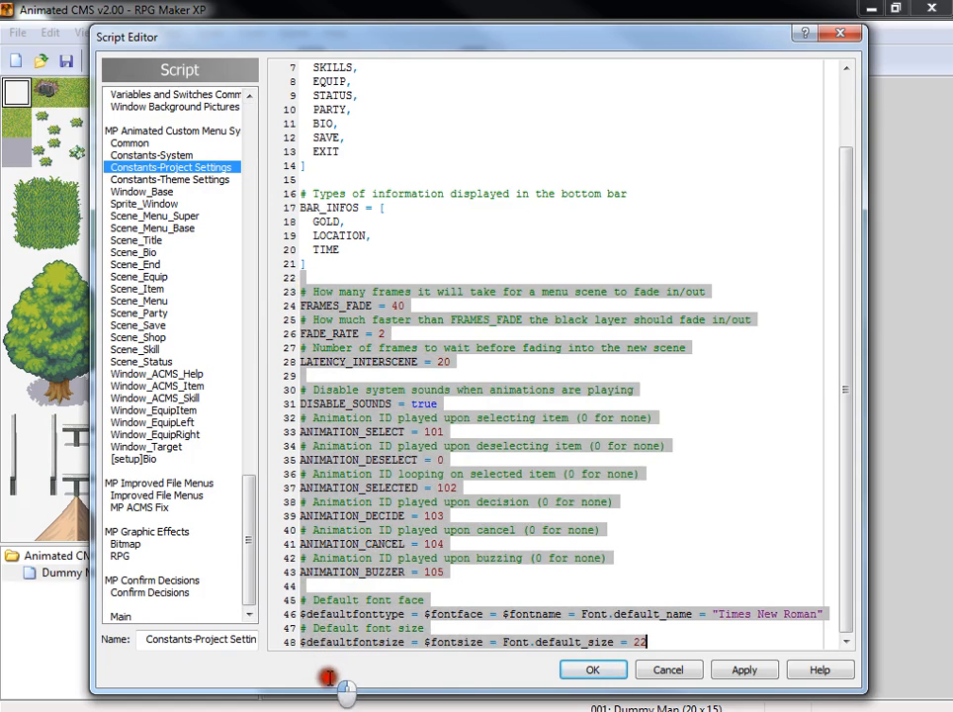
scroll(367, 301, "up", 1)
scroll(367, 301, "up", 1)
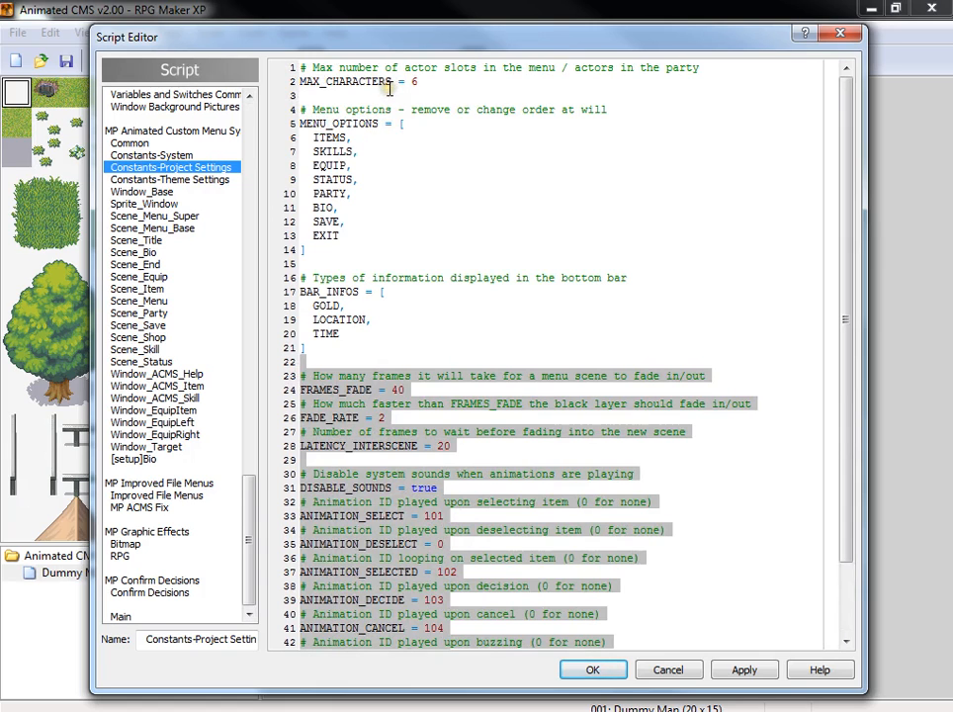
Step: Look over the Constants-Theme Settings script and set FONT_DARK to true
left_click(221, 186)
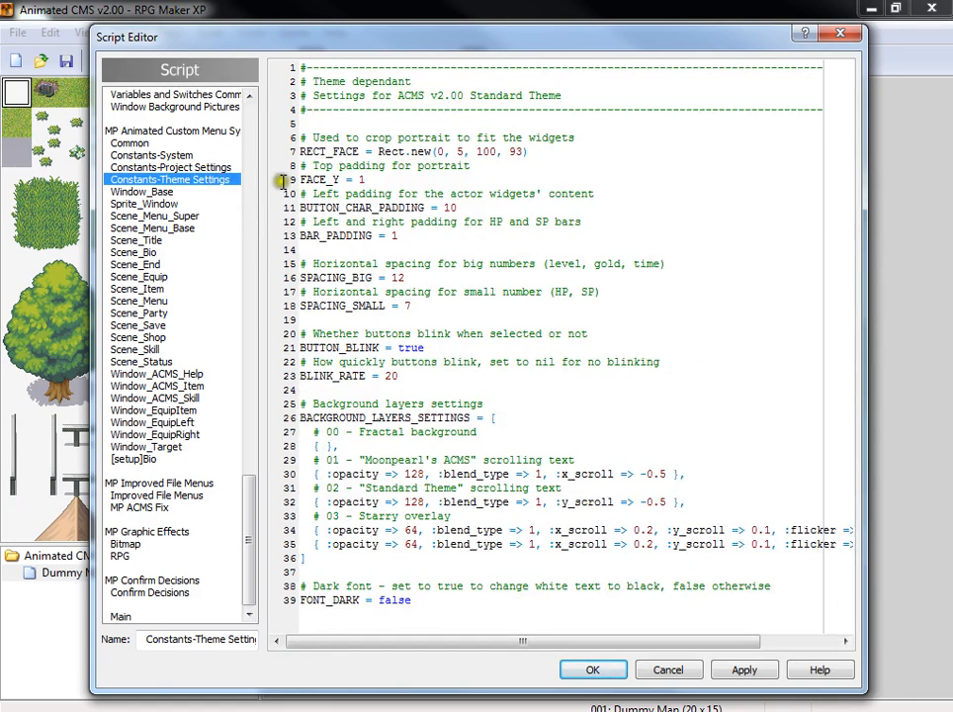
left_click(681, 318)
left_click(469, 210)
left_click(508, 610)
left_click(380, 609)
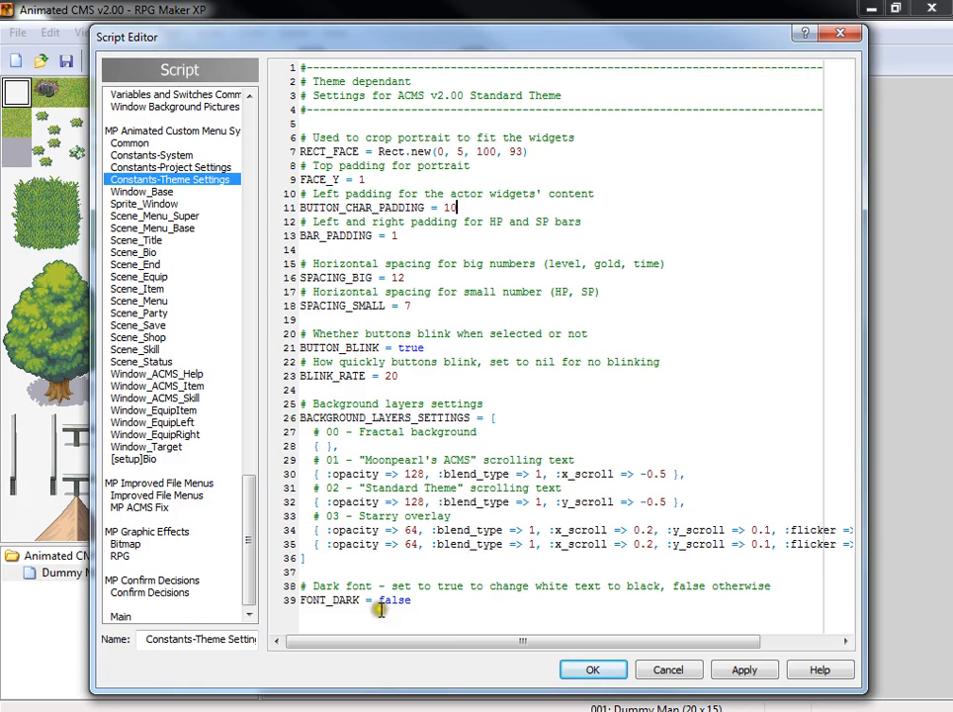
left_click(362, 611)
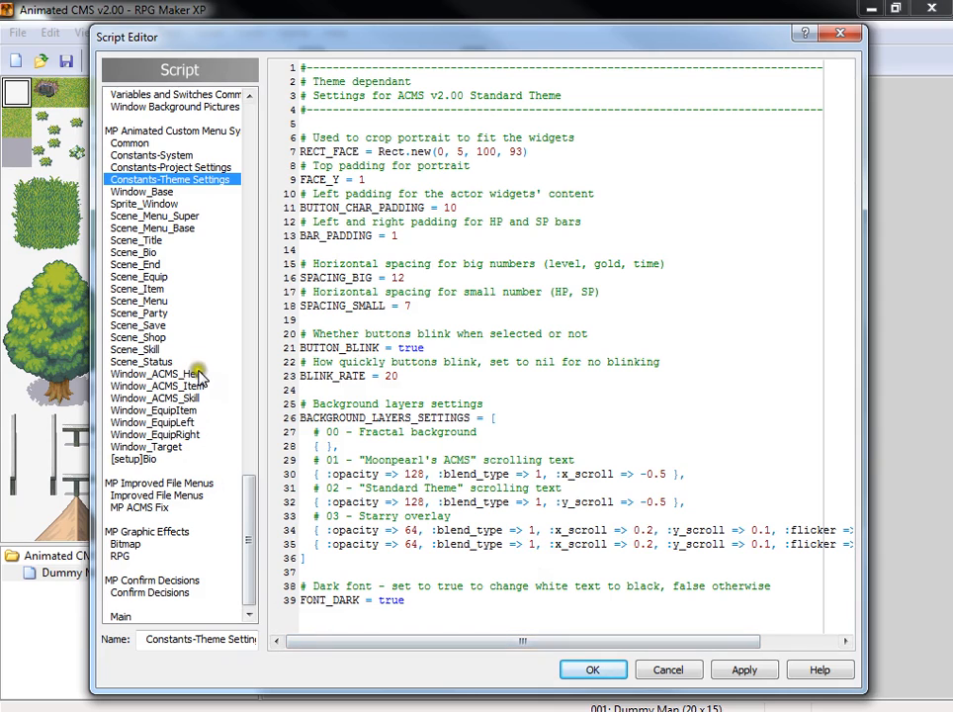
Step: Look through Window_Base, Window_Target and the actor entries in [setup]Bio, and apply the script changes and close the Script Editor
left_click(198, 193)
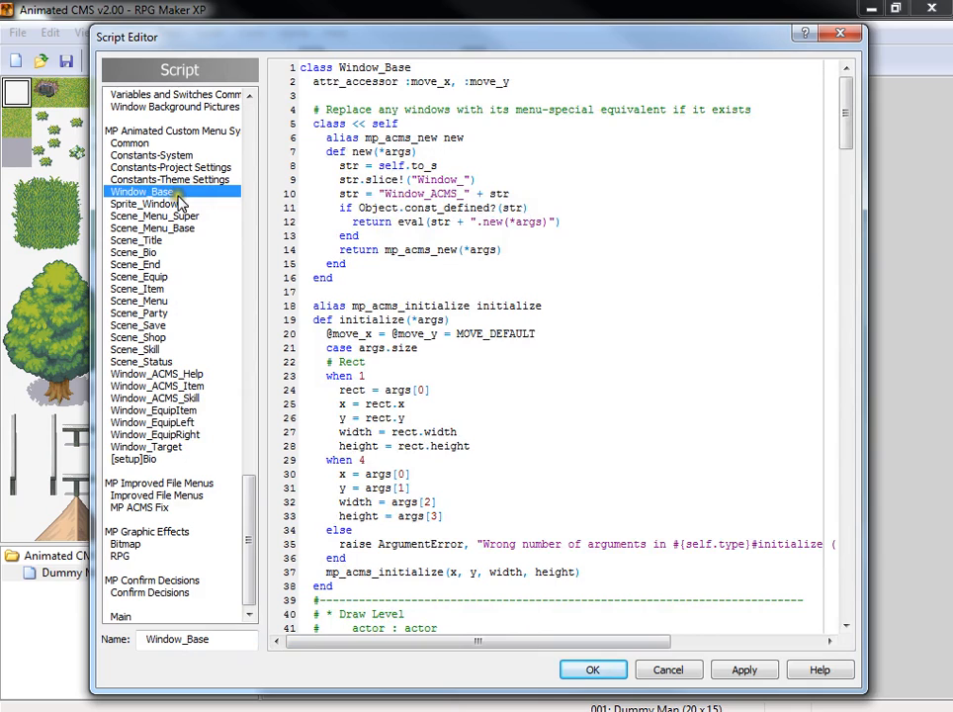
left_click(163, 446)
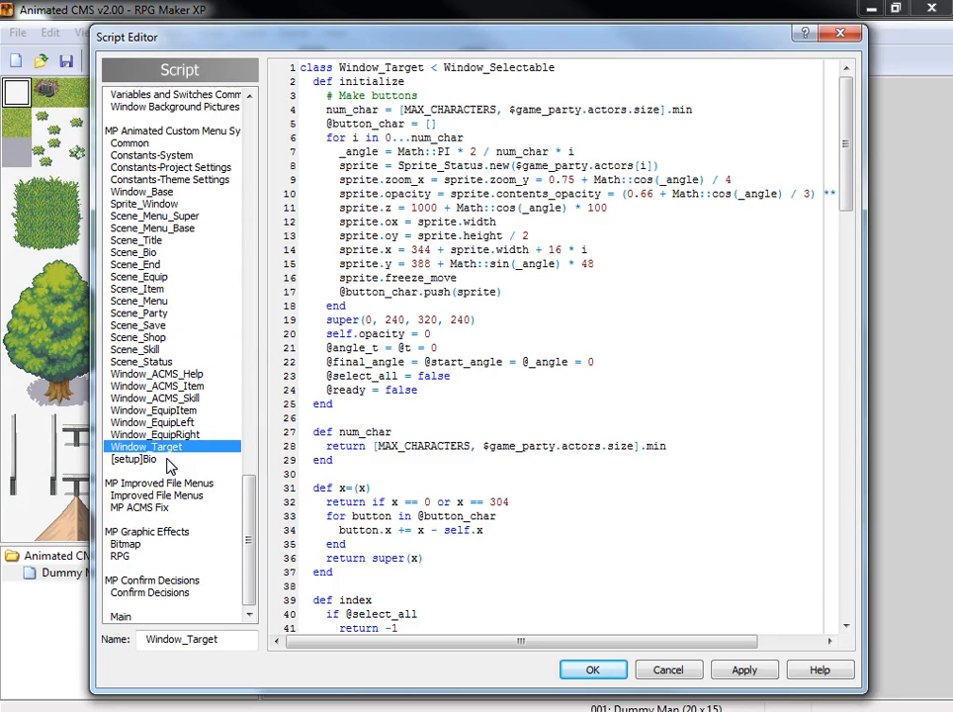
left_click(168, 460)
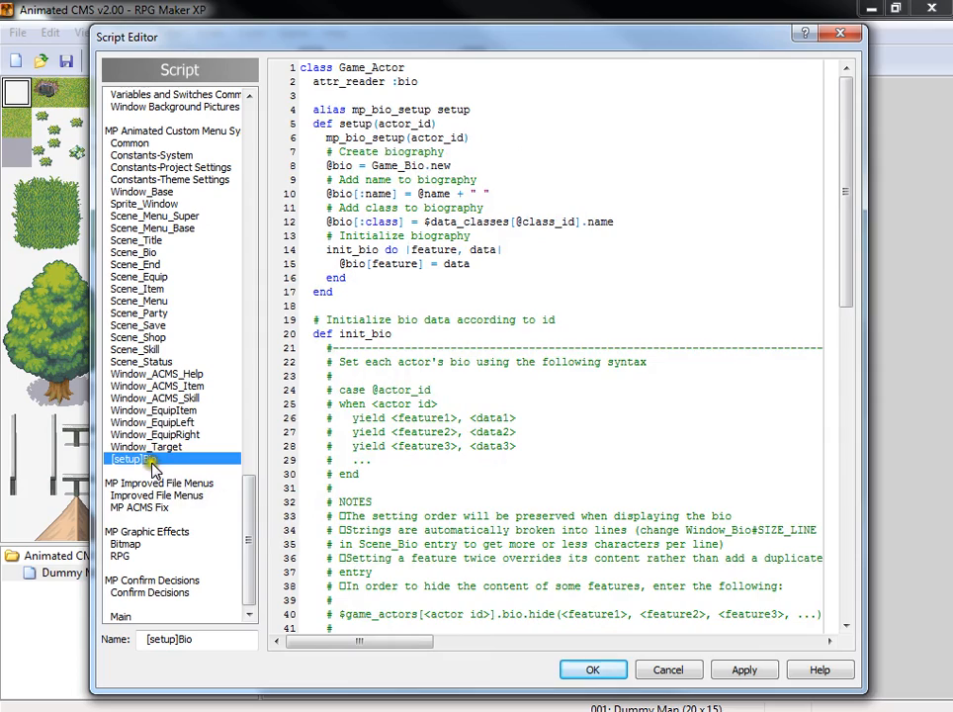
scroll(383, 494, "down", 11)
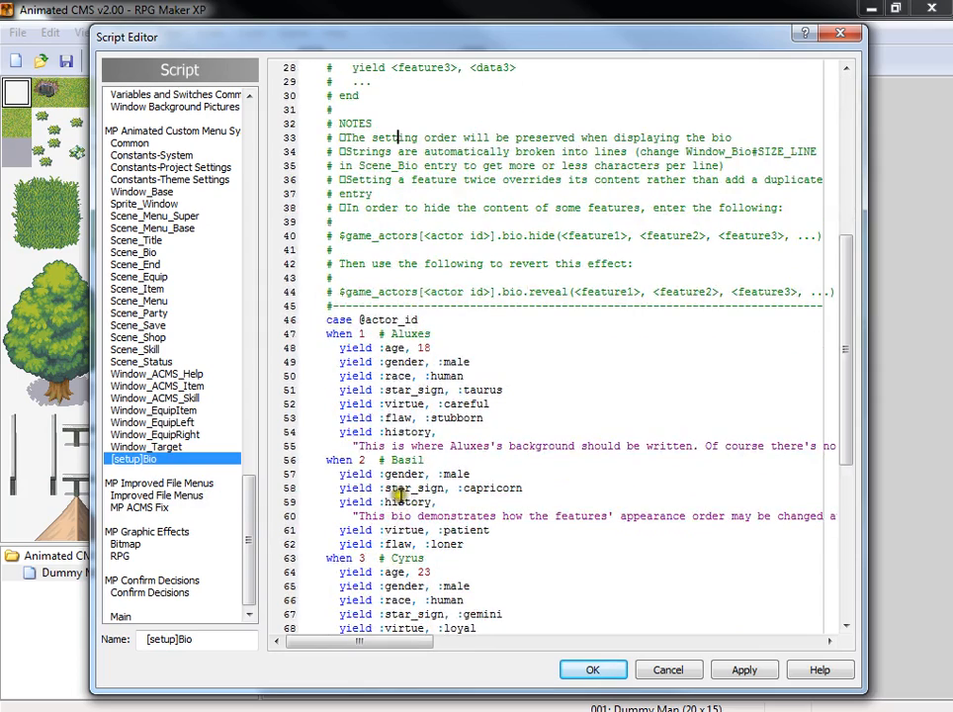
scroll(394, 494, "down", 3)
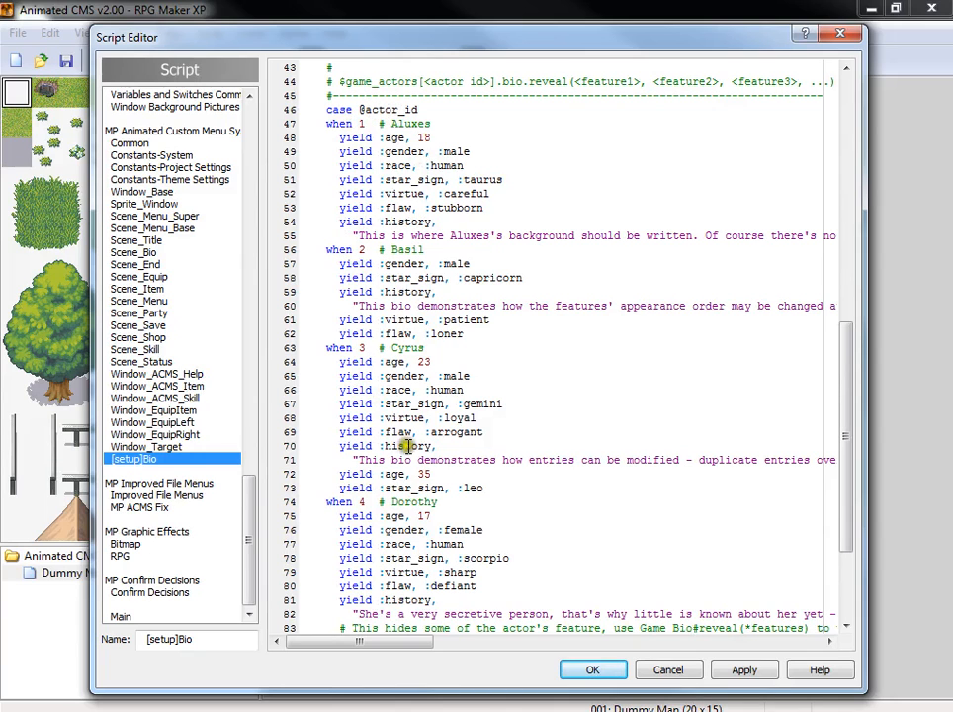
scroll(443, 557, "down", 2)
scroll(443, 557, "down", 2)
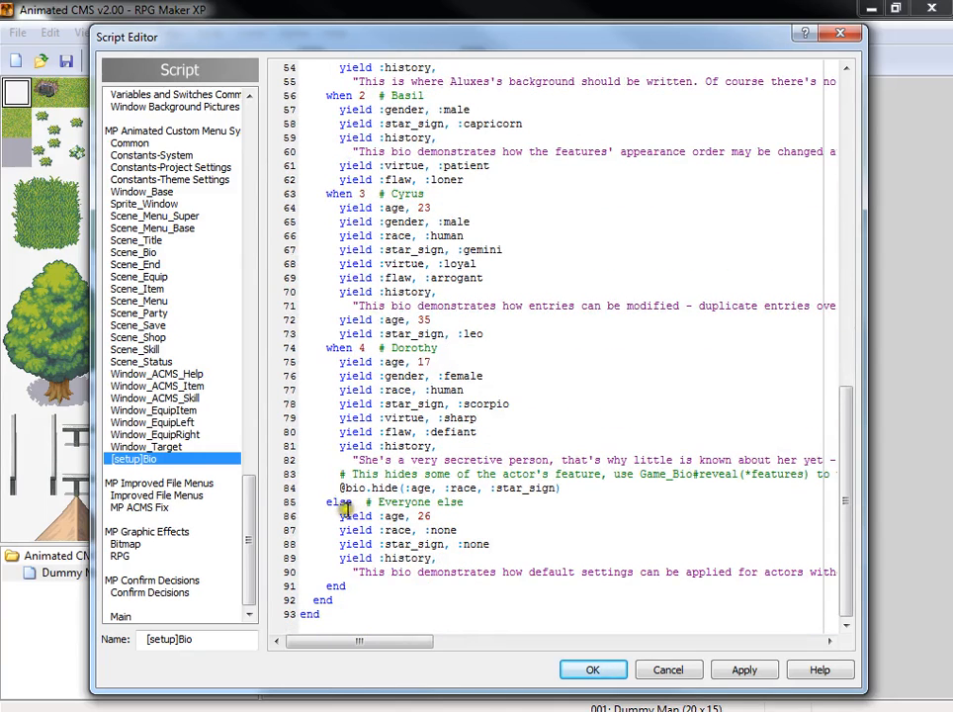
scroll(511, 441, "up", 5)
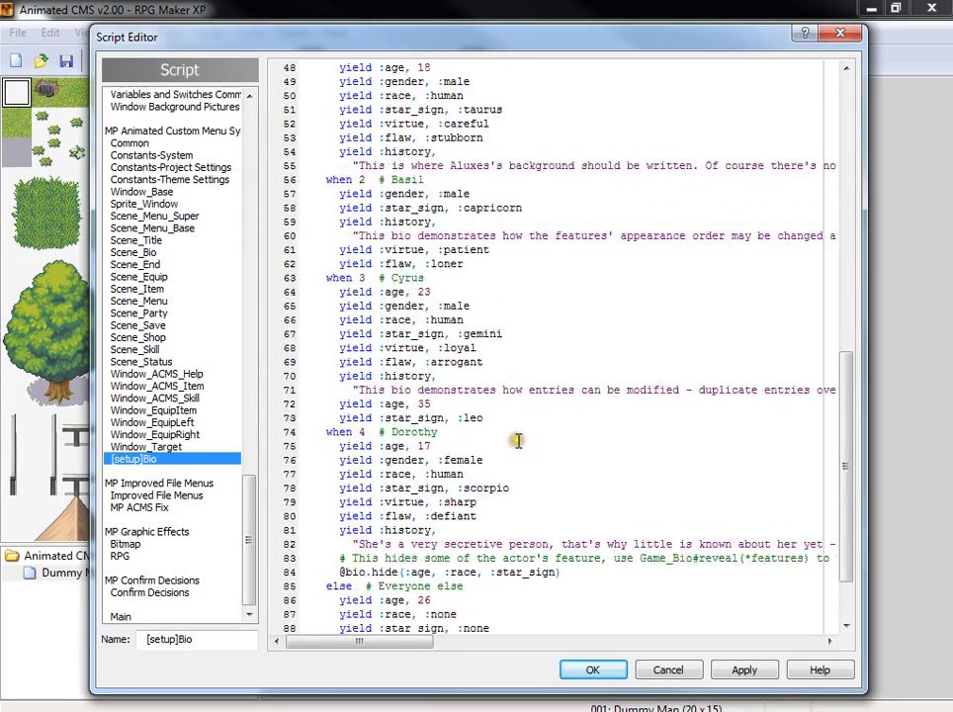
scroll(518, 440, "up", 1)
scroll(524, 464, "down", 4)
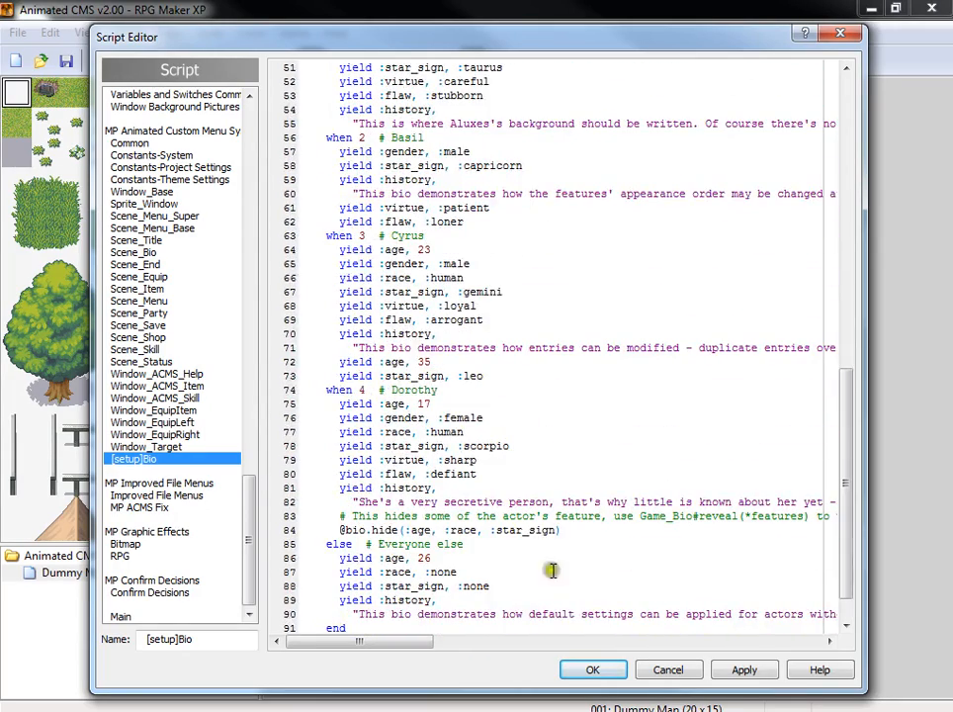
left_click(737, 670)
left_click(594, 672)
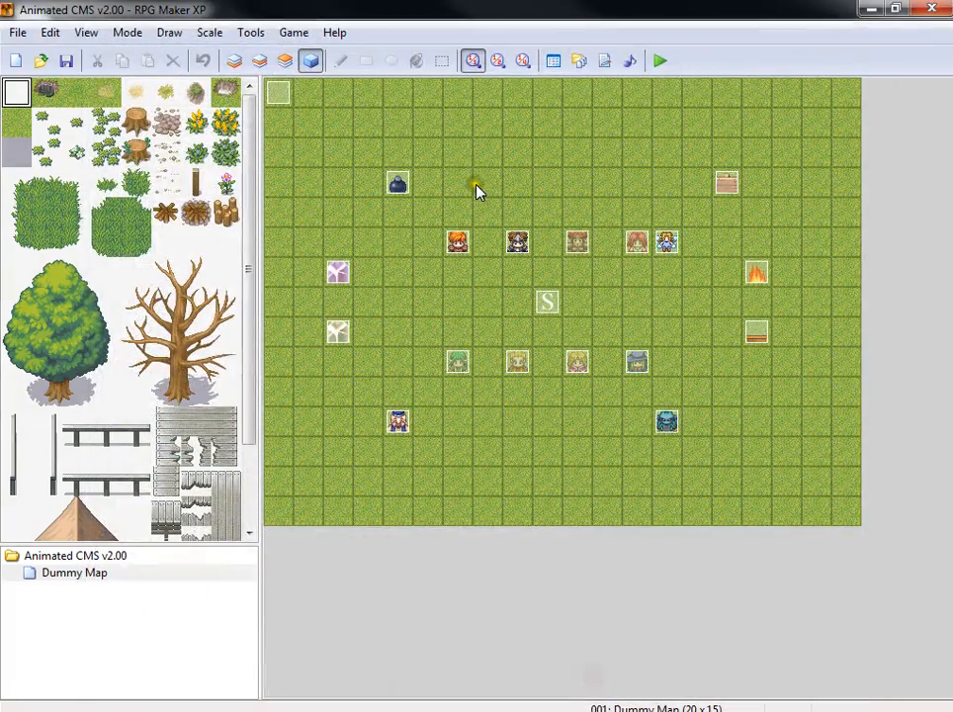
Step: Check the database's Actors list from Aluxes through Dorothy against the bio script's actor numbering, and close the database
left_click(554, 62)
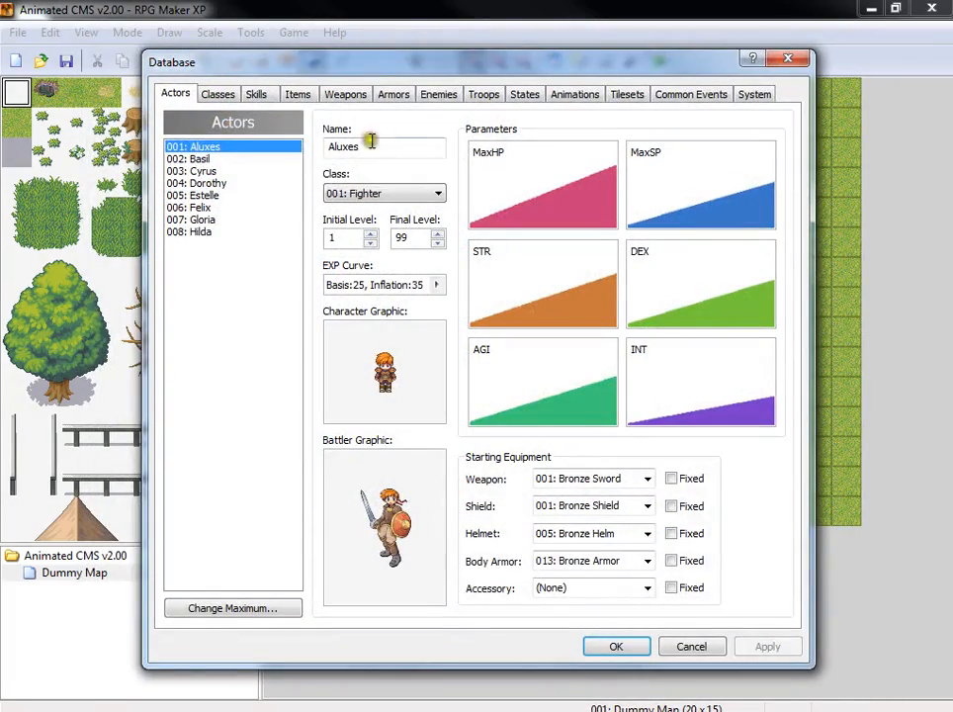
left_click(220, 160)
left_click(220, 172)
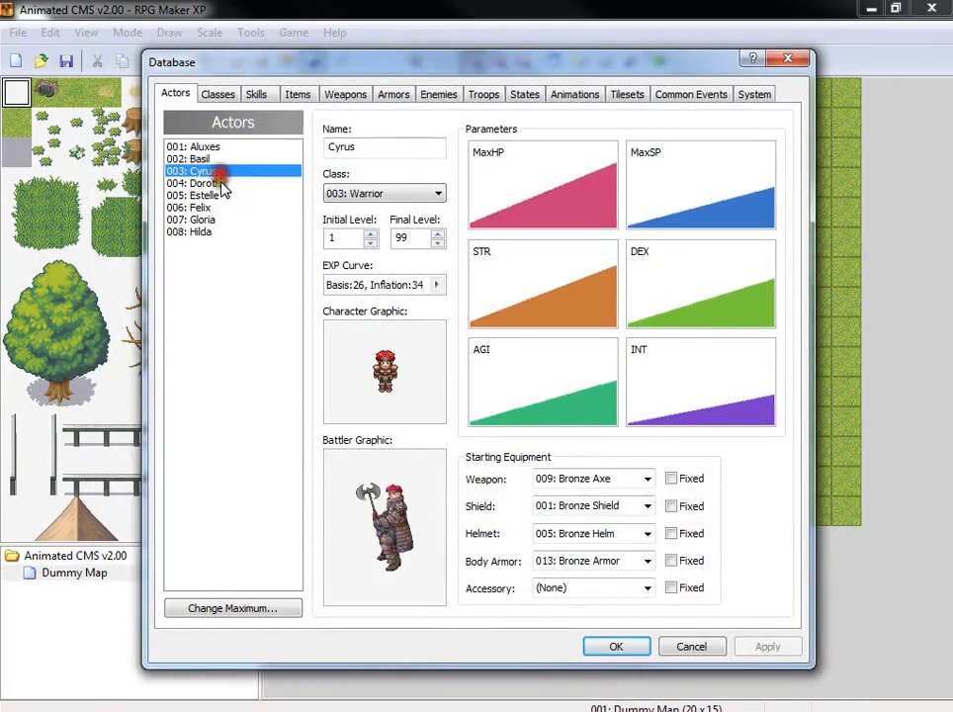
left_click(219, 184)
left_click(186, 147)
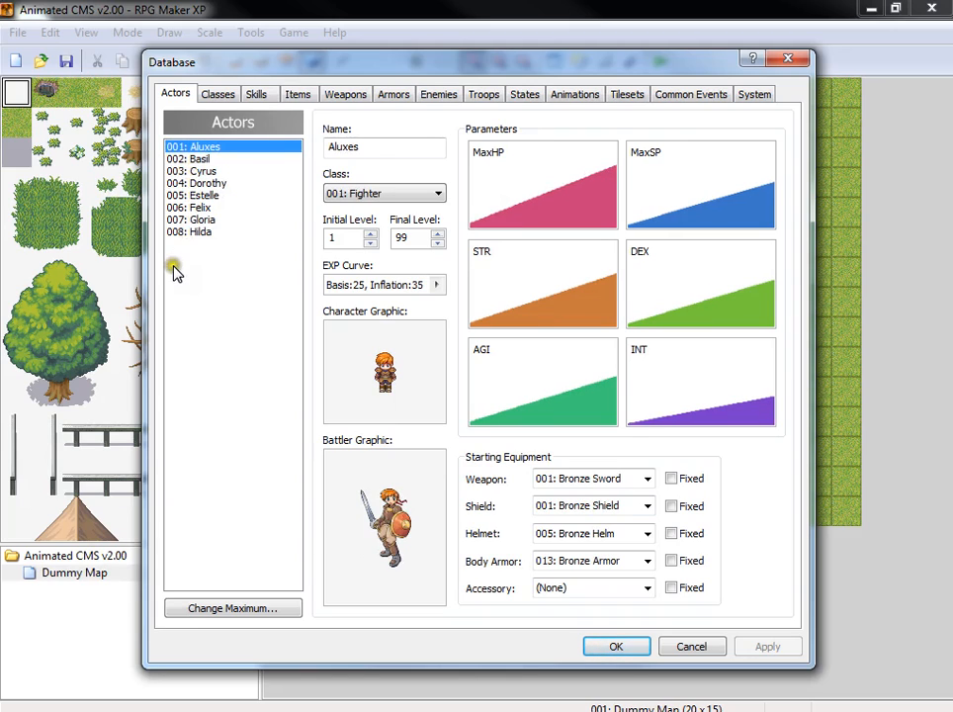
left_click(616, 647)
Step: Reopen the [setup]Bio script and examine the actor number, age, gender and star sign lines of Aluxes's entry
left_click(601, 62)
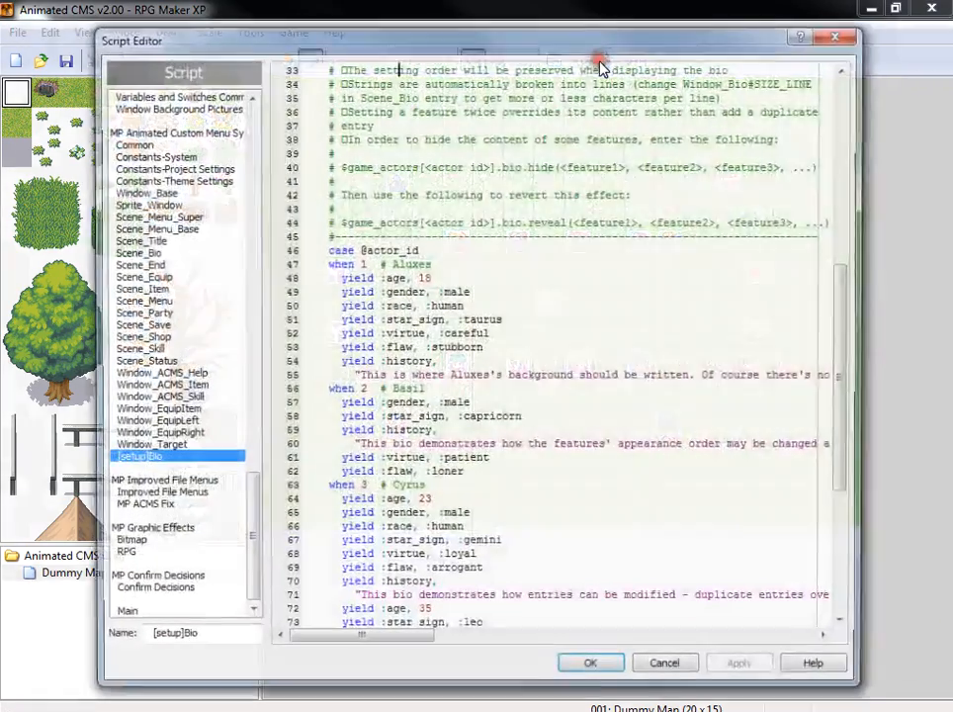
left_click(540, 404)
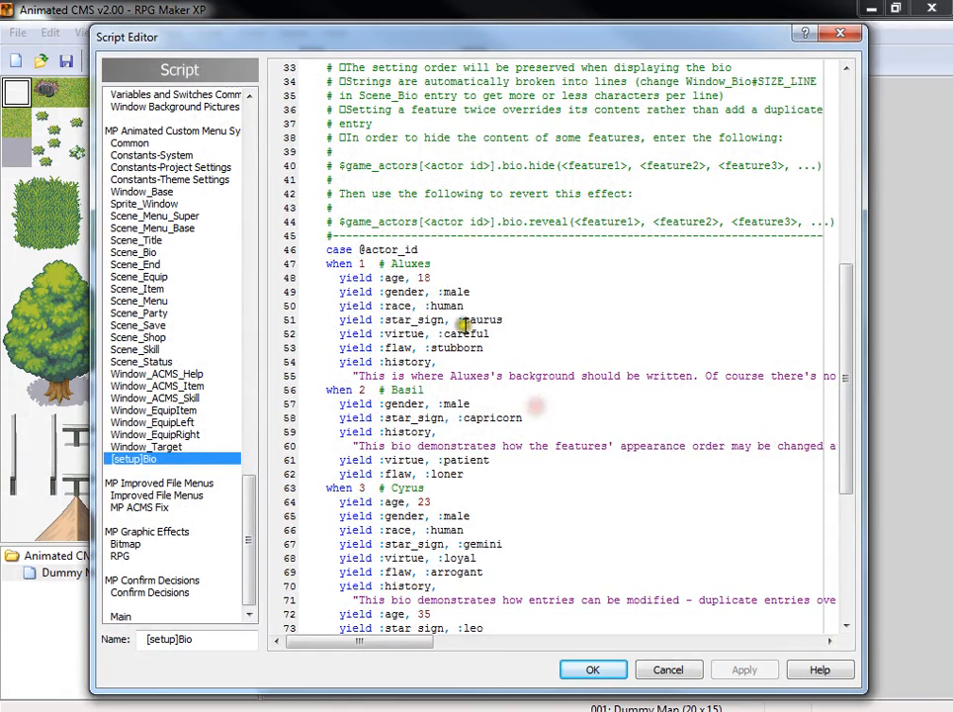
scroll(464, 326, "down", 3)
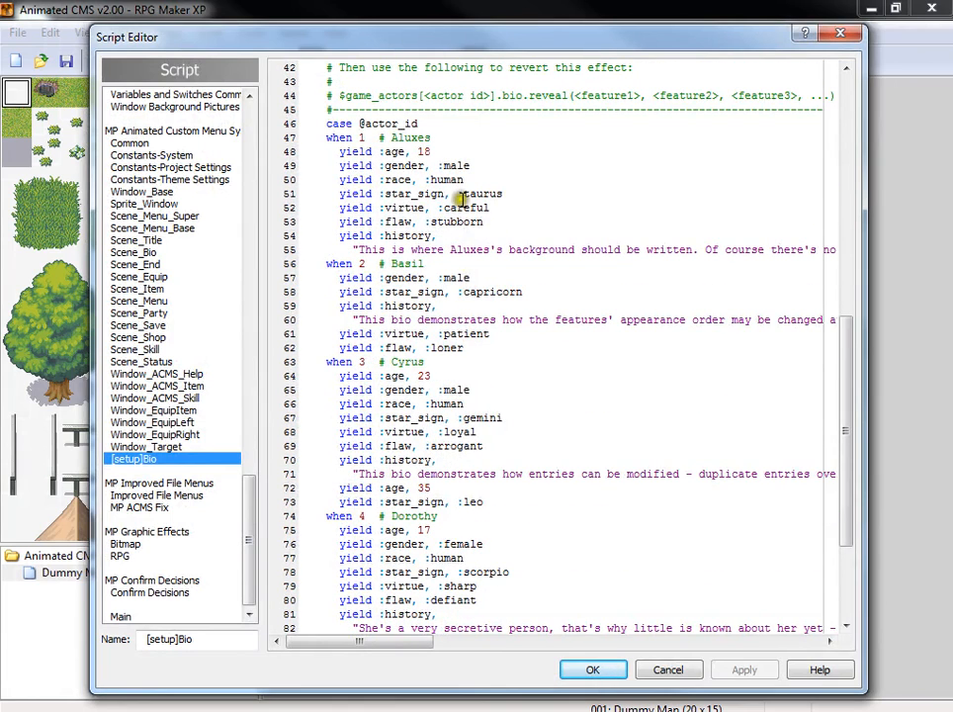
left_click(362, 140)
left_click(379, 140)
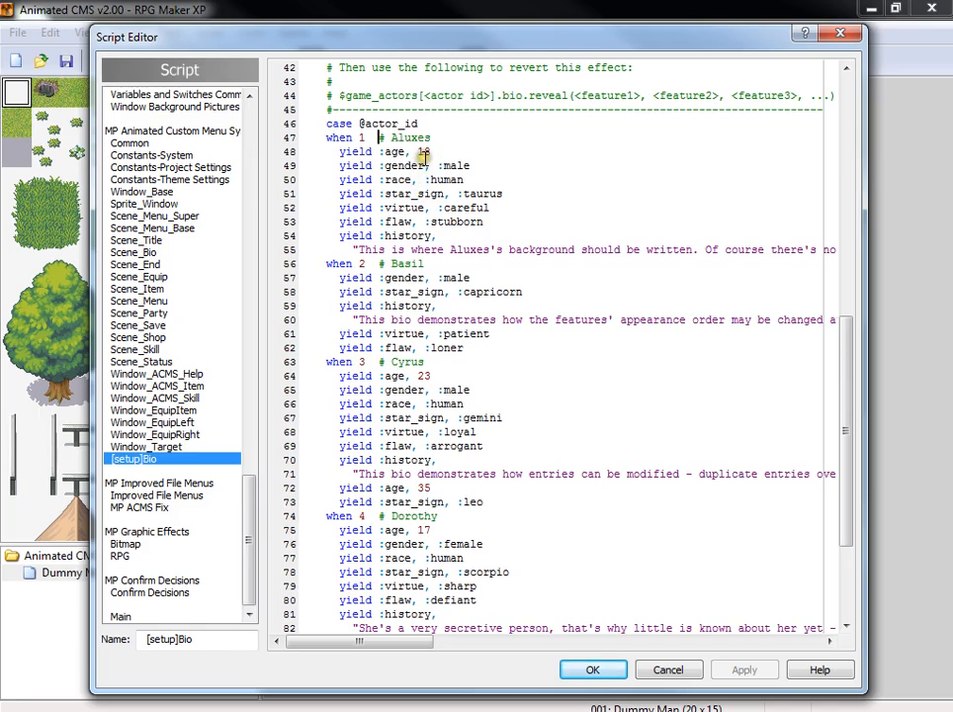
left_click(455, 154)
left_click(472, 164)
left_click(506, 192)
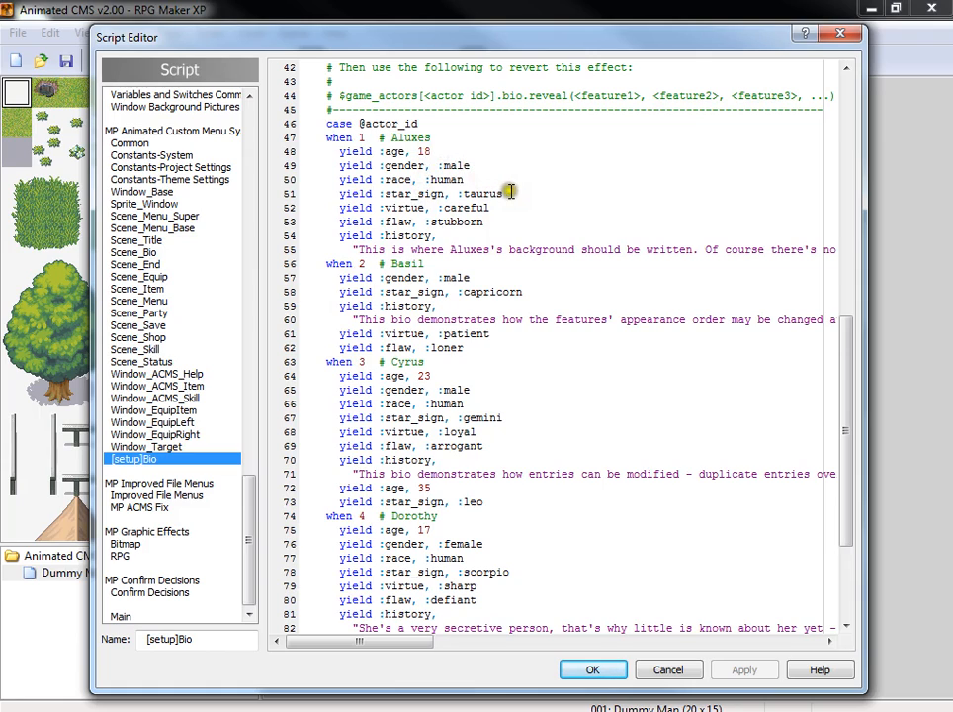
Step: Replace Aluxes's history text with "Aluxes is a mediocre RTP hero. He always wants to live up to the ideals set forth y Alex, but he never can."
left_click(529, 248)
key("Home")
key("shift+End")
key("shift+Left")
key("shift+Left")
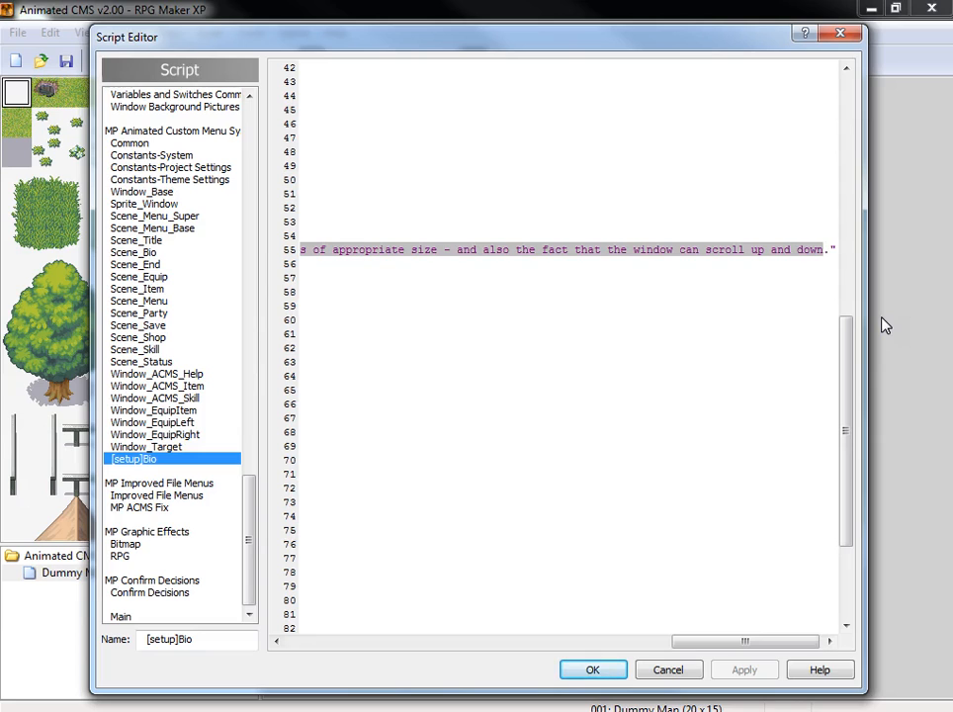
type("lu")
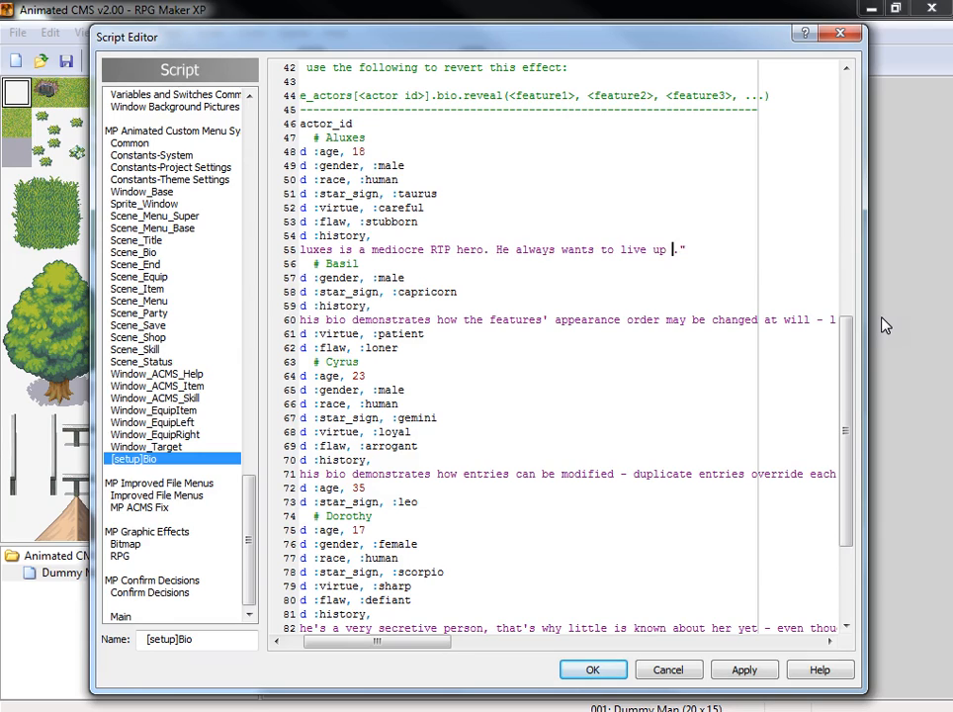
type("ideals set f")
type("orth y Ale")
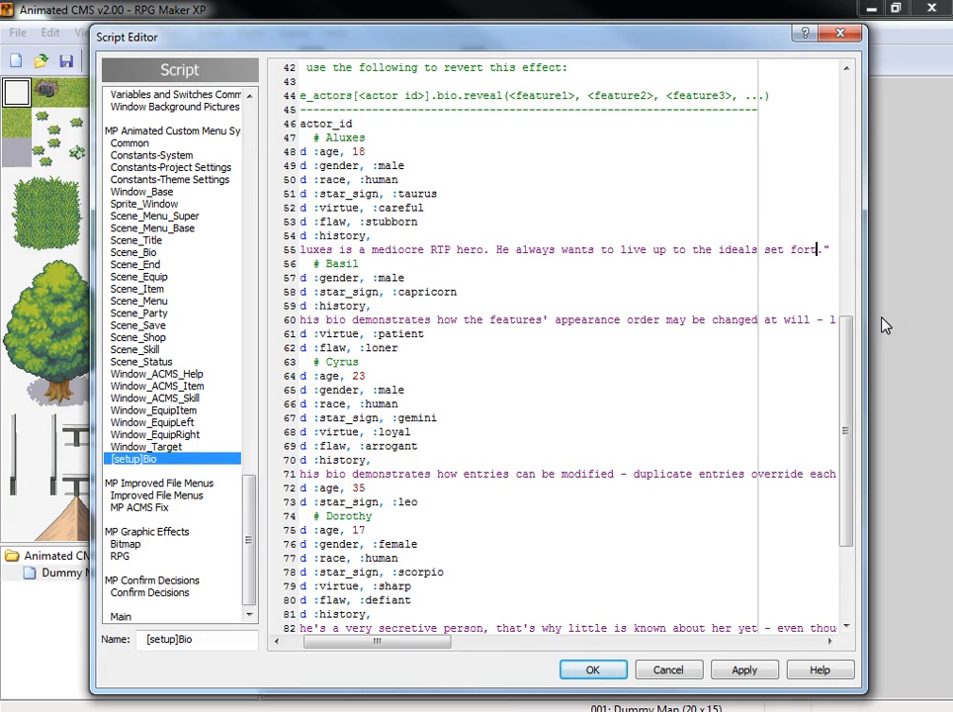
type("x, ")
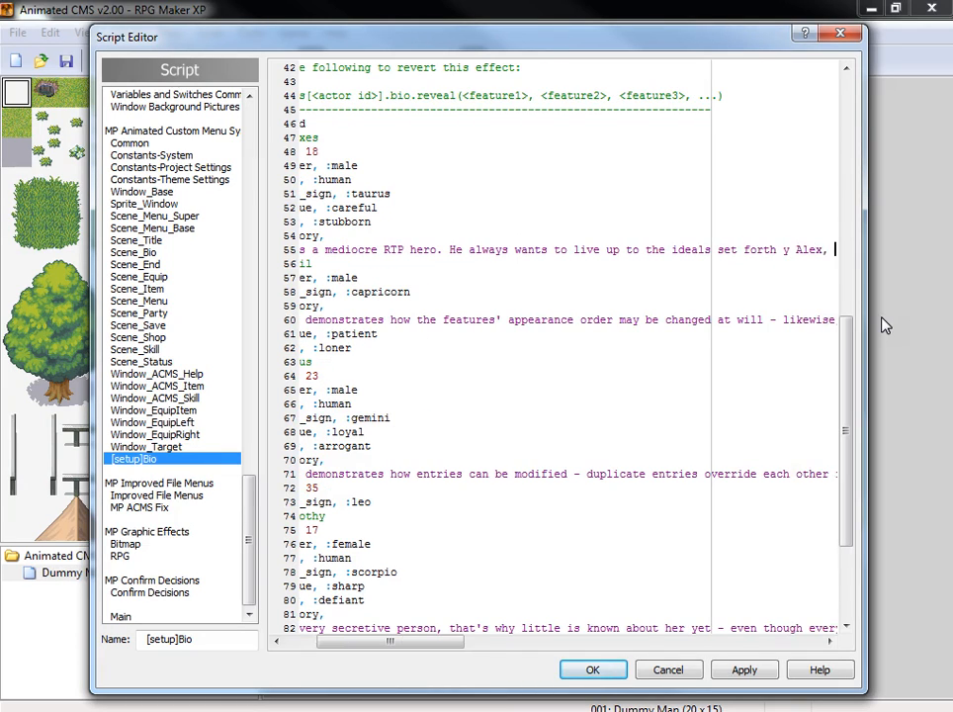
type("but he never can")
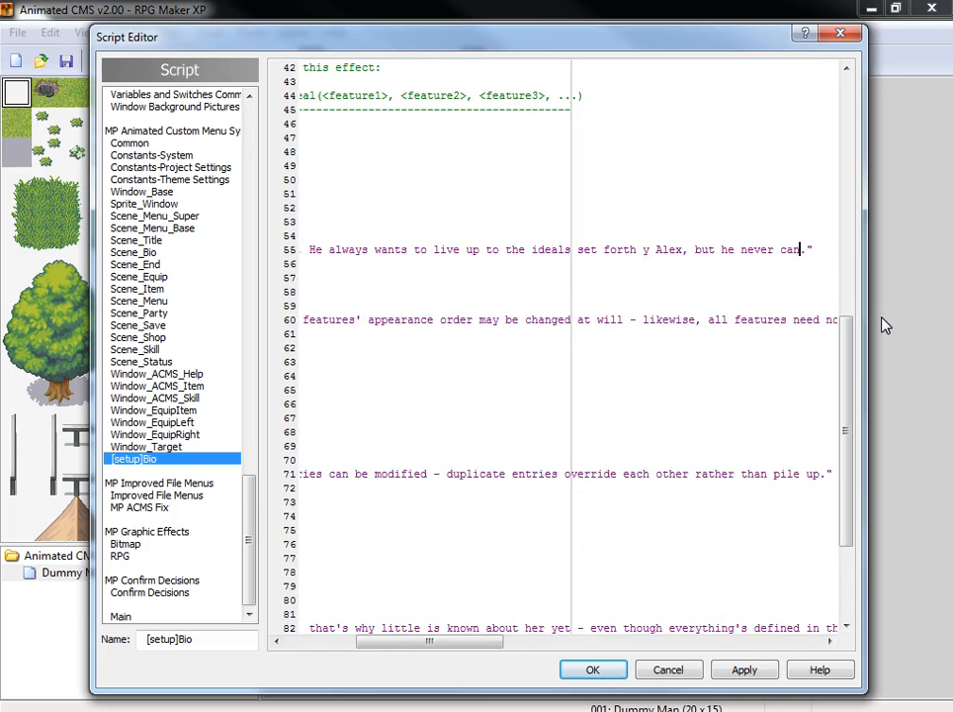
key("Home")
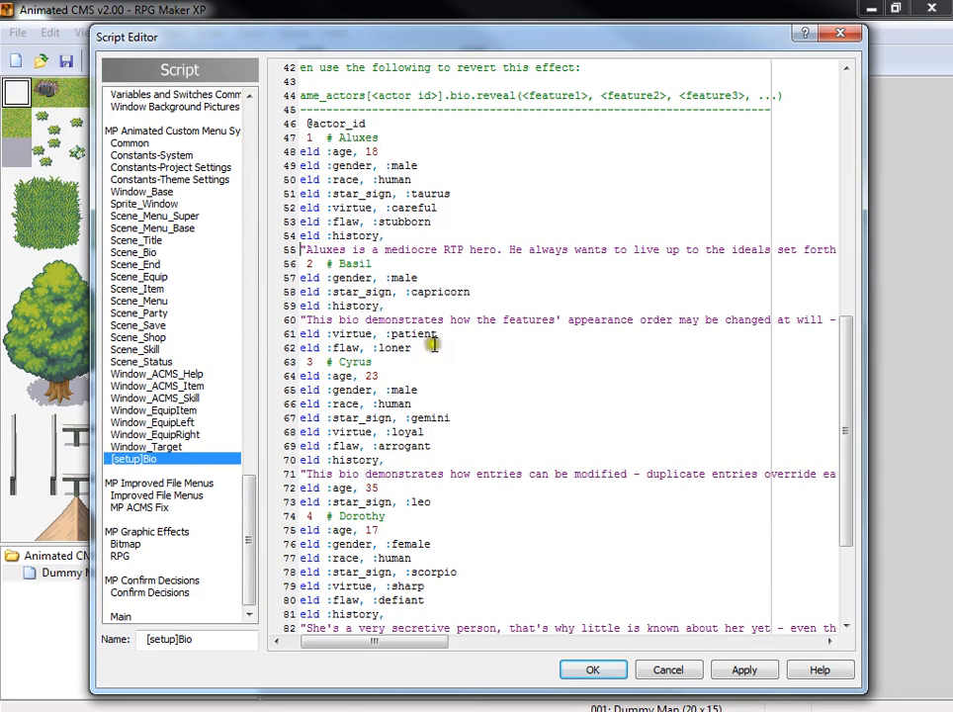
Step: Set the age in Aluxes's bio entry to 21 and delete the name comment beside actor number 1
left_click(406, 154)
left_click(481, 264)
left_click(392, 412)
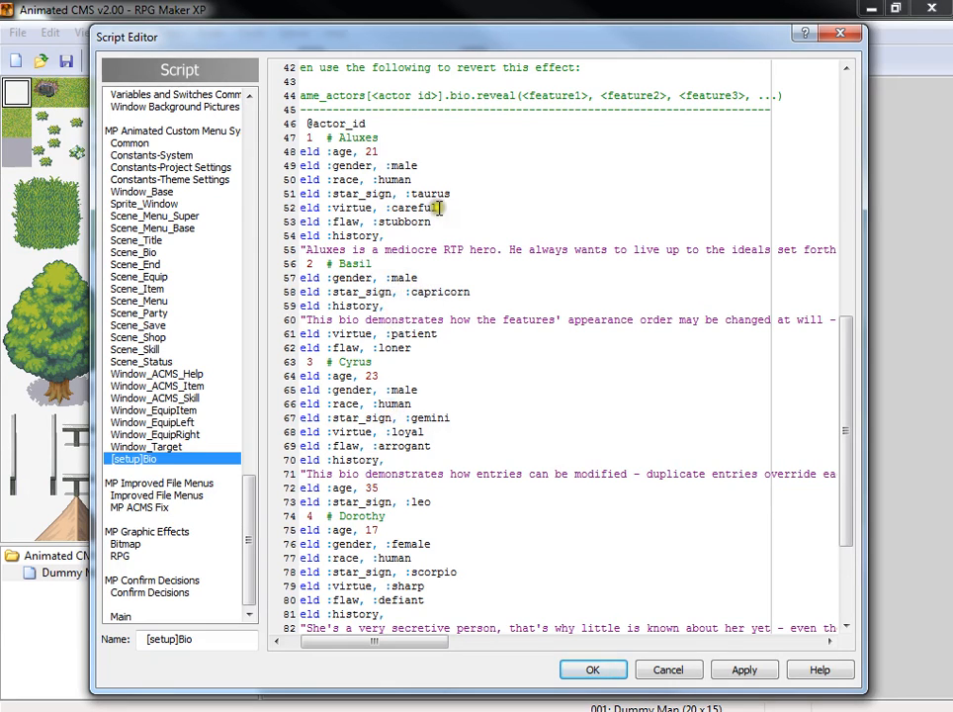
left_click(387, 142)
key("ctrl+shift+Left")
key("BackSpace")
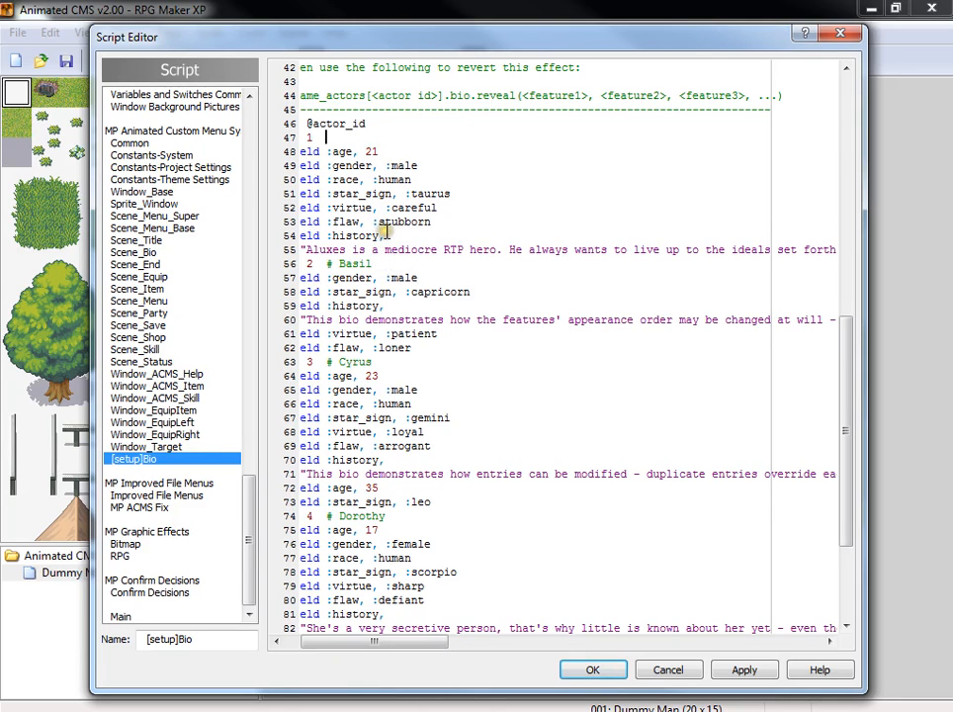
Step: Review the default "Everyone else" bio entry at the end of the script and set its age to 24
left_click(418, 473)
scroll(419, 474, "down", 2)
scroll(420, 473, "down", 2)
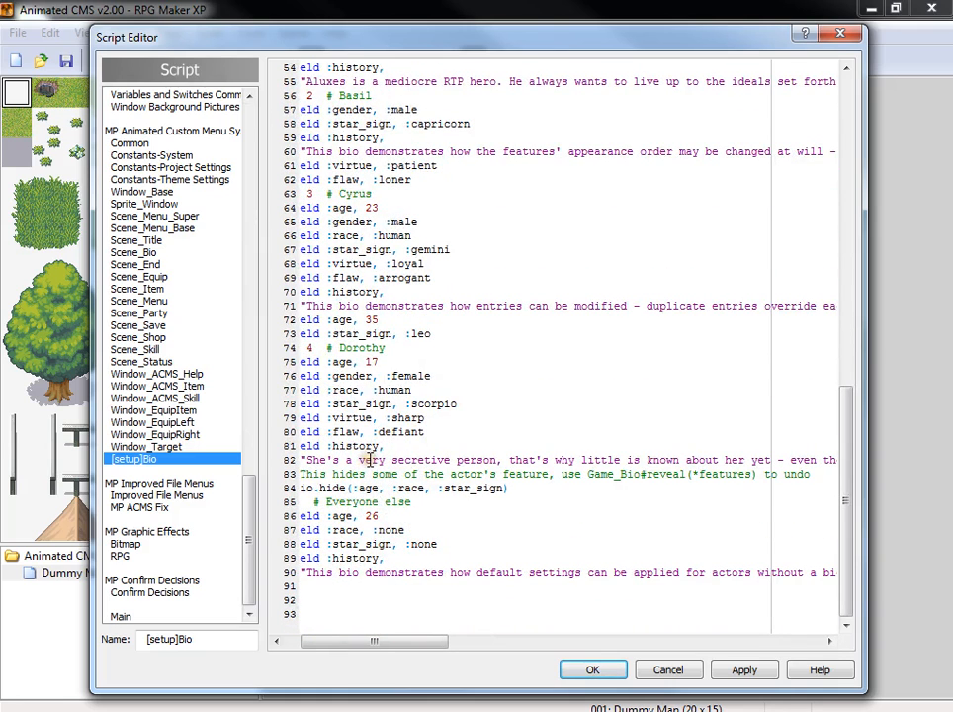
left_click_drag(378, 643, 364, 643)
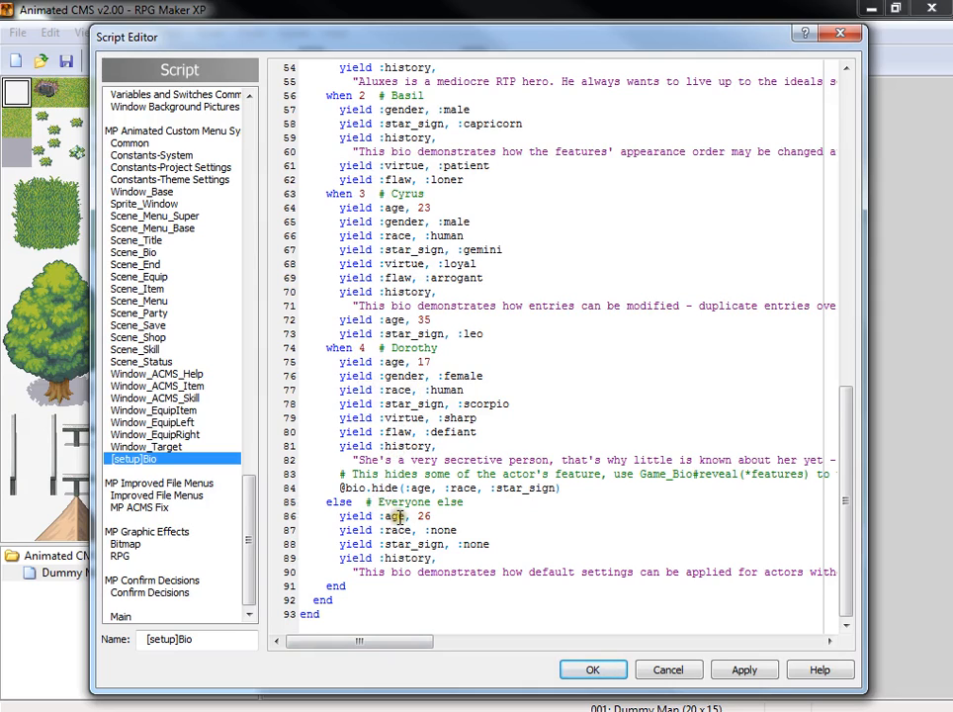
left_click(423, 514)
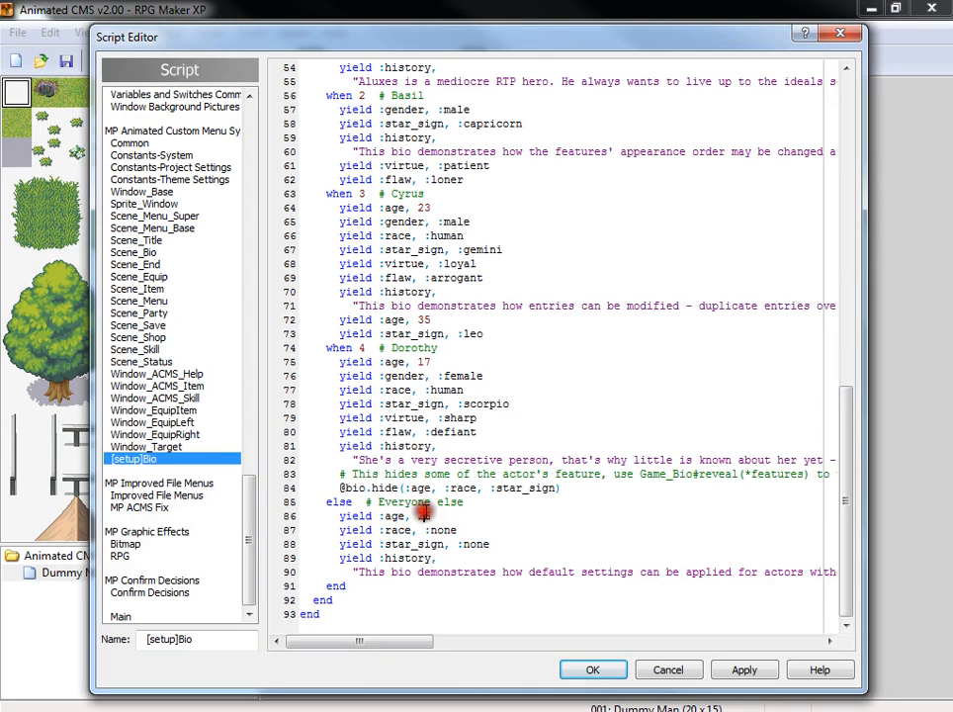
left_click(431, 531)
left_click(453, 543)
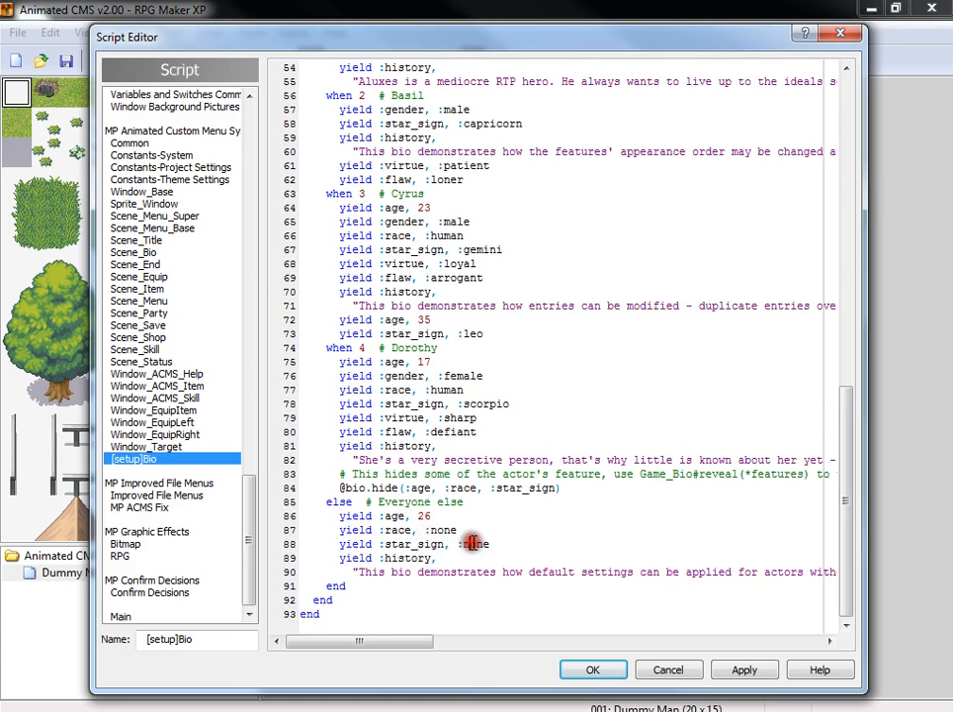
left_click(425, 573)
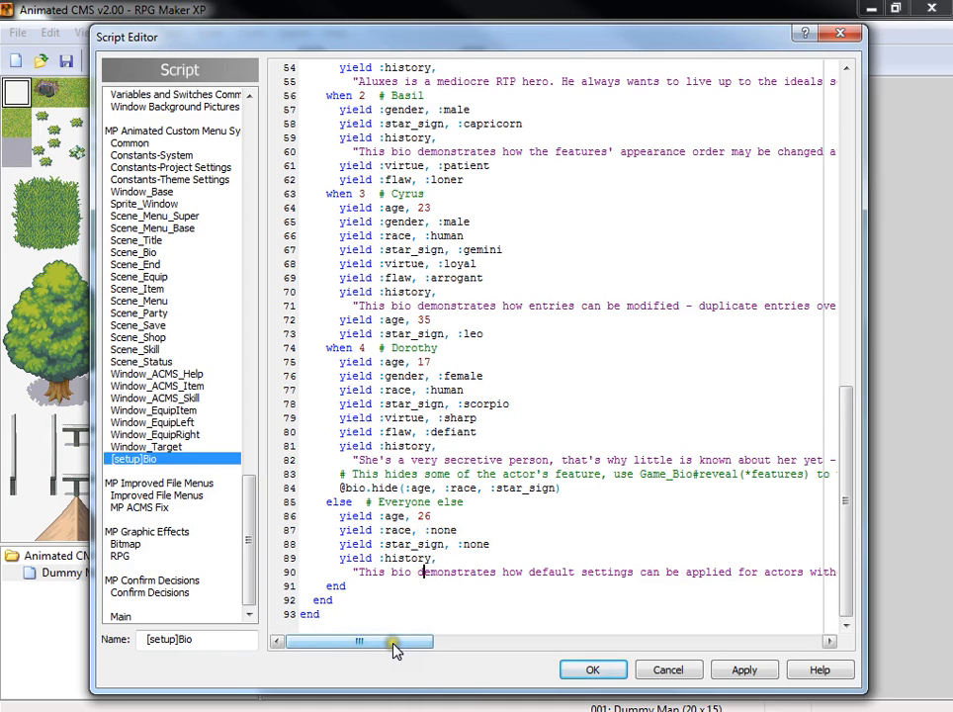
mouse_move(391, 644)
left_mouse_down()
mouse_move(447, 660)
mouse_move(377, 652)
left_mouse_up()
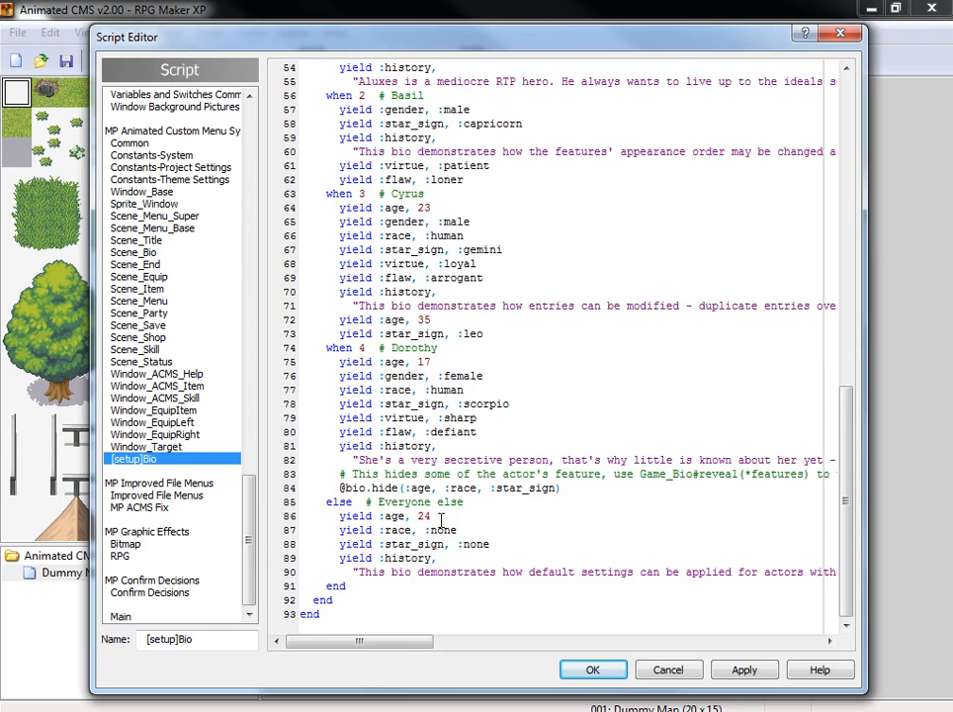
Step: Replace the "Everyone else" history text with "A soldier trained by the kingdom."
left_click(393, 572)
key("shift+End")
key("shift+Left")
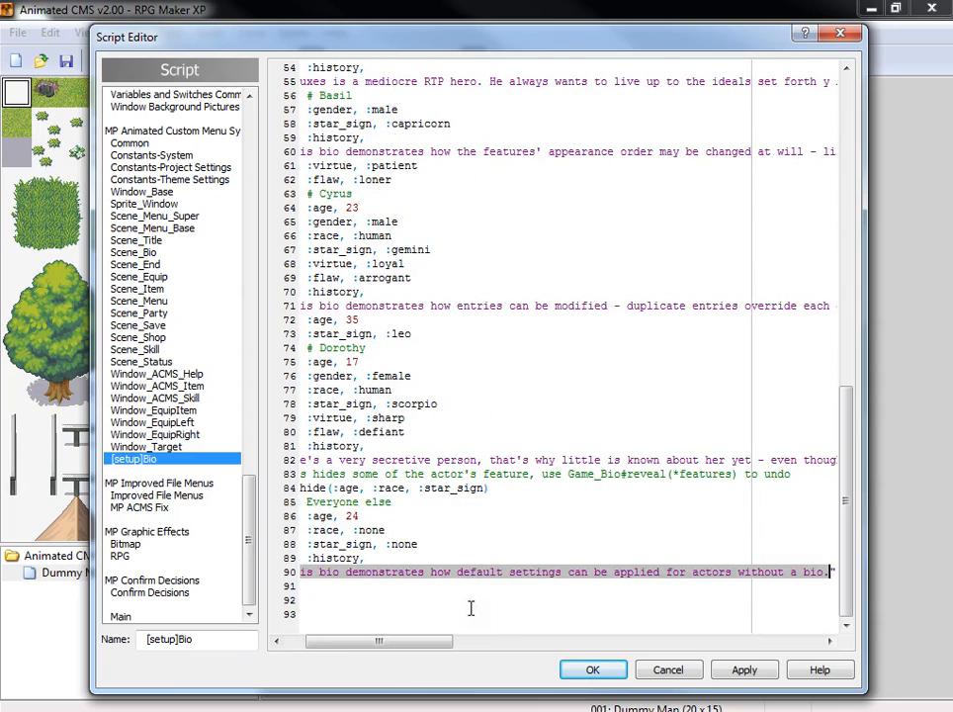
type("2")
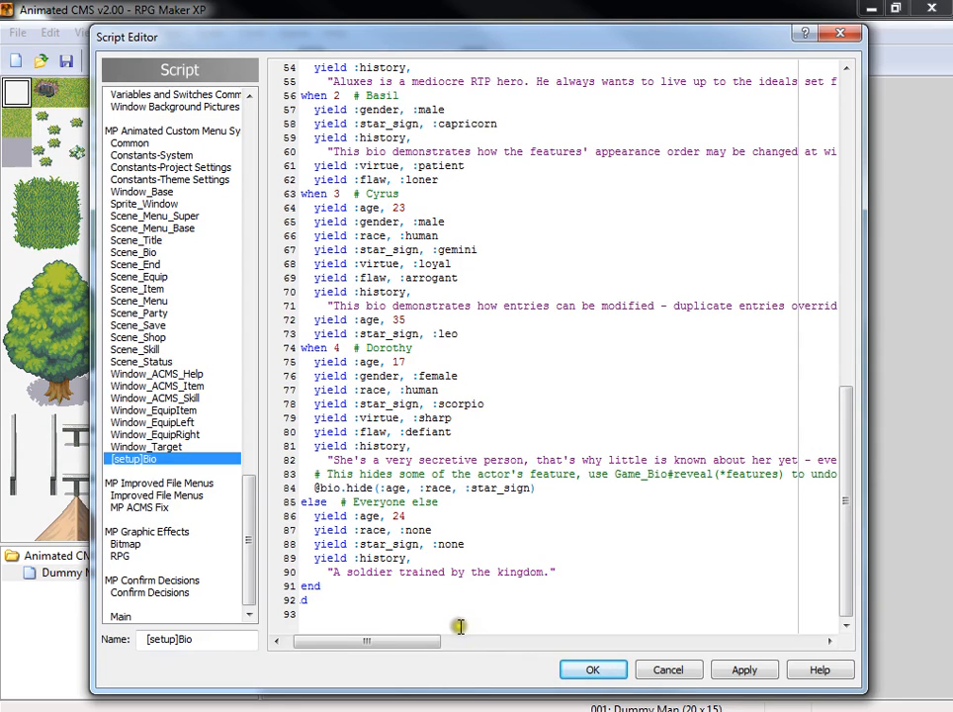
left_click_drag(425, 649, 410, 644)
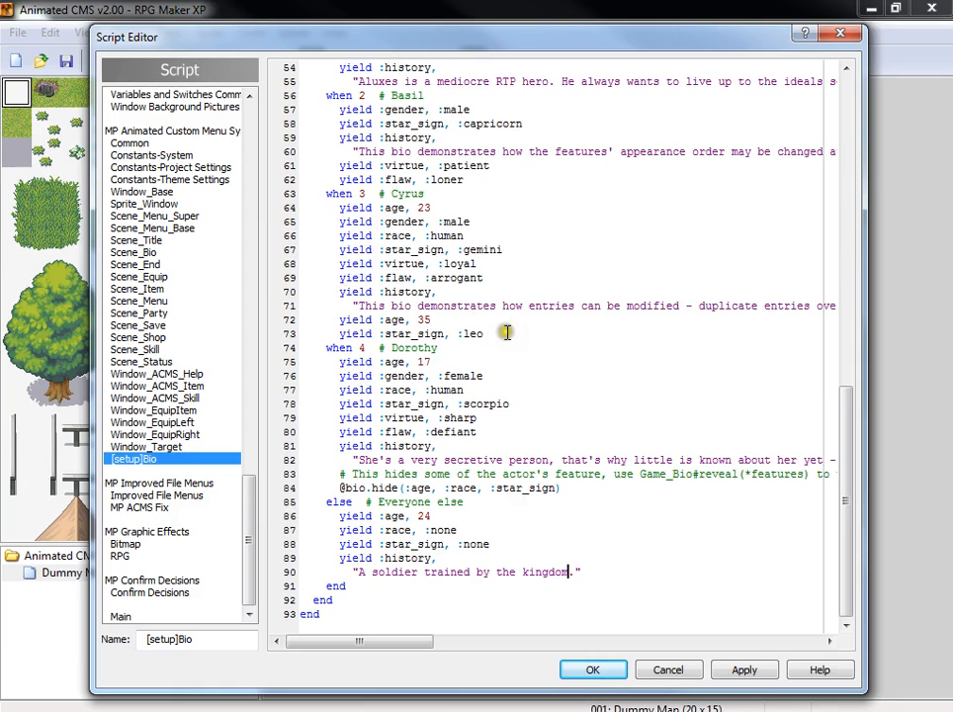
Step: Renumber Cyrus's bio entry to actor 9 and set its first age line to 80
left_click_drag(507, 333, 313, 194)
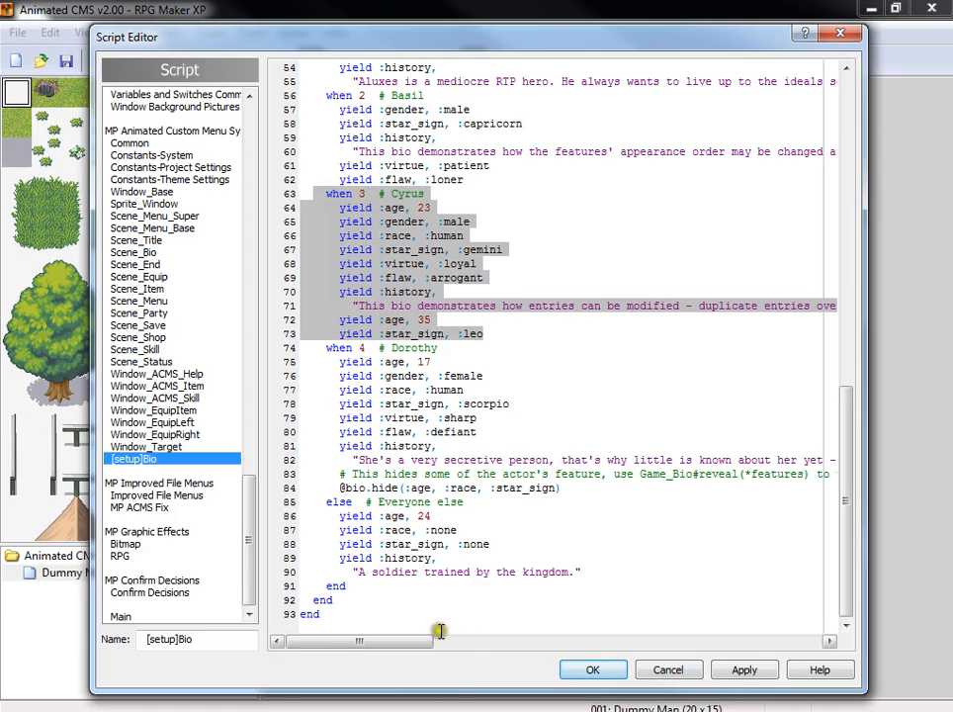
left_click(591, 405)
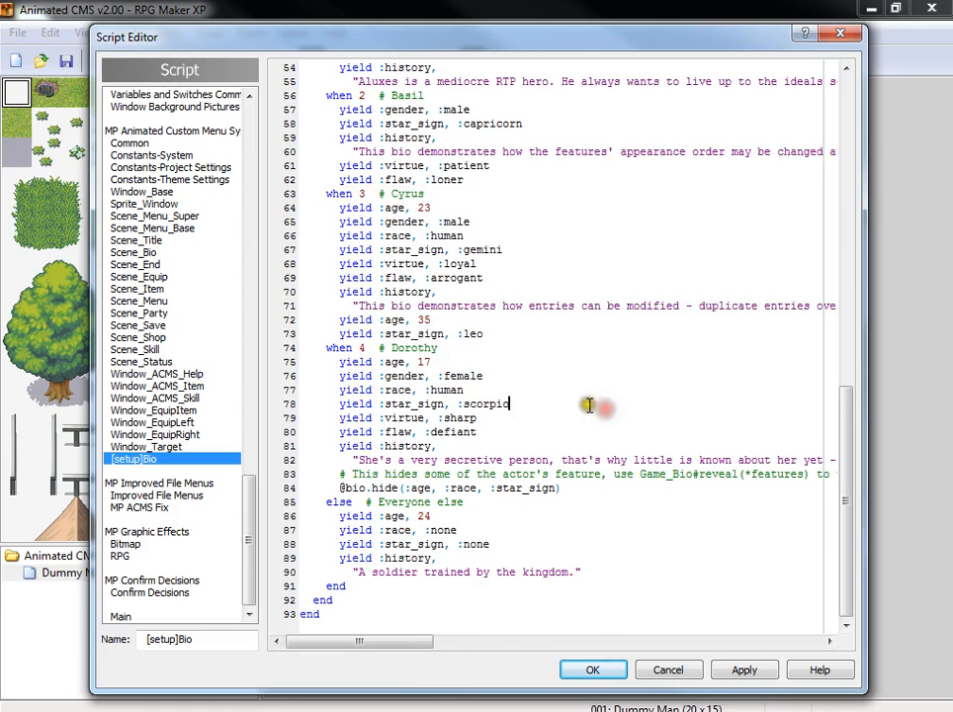
left_click(366, 195)
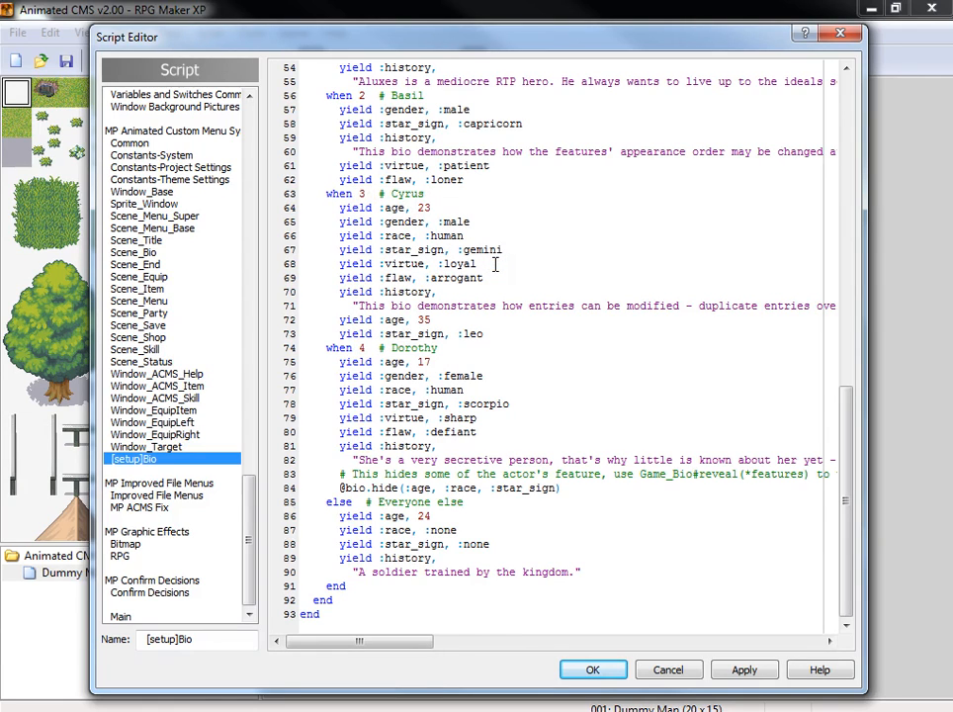
key("BackSpace")
type("9")
left_click(427, 208)
Step: Replace the actor 9 entry's history text with "This bio is for the new character that we are making."
left_click(366, 307)
key("ctrl+shift+Right")
key("ctrl+shift+Right")
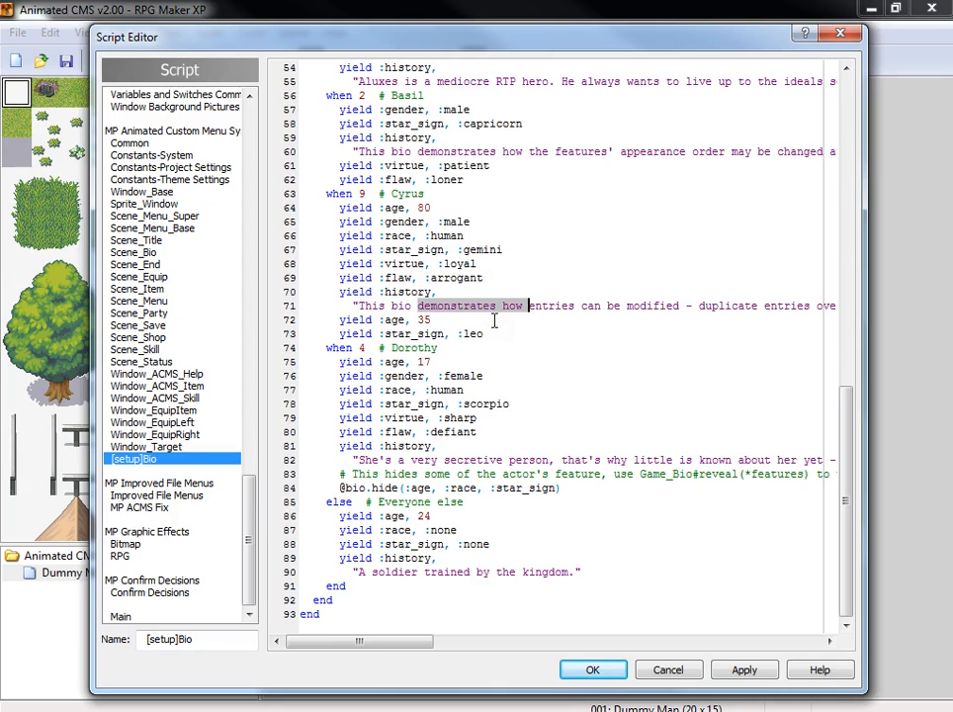
key("shift+End")
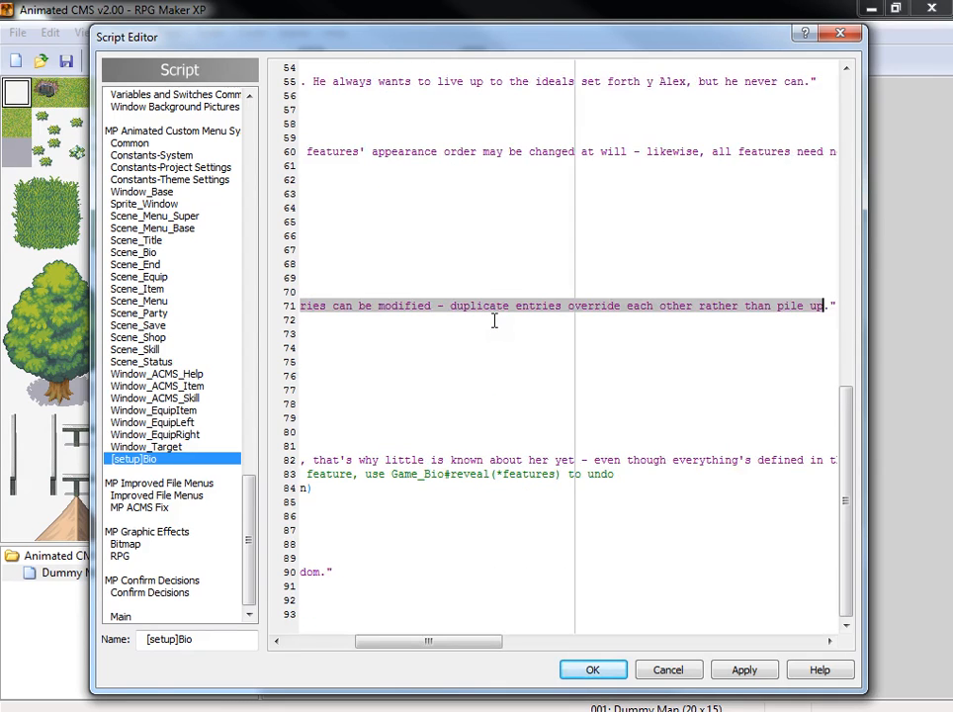
key("Delete")
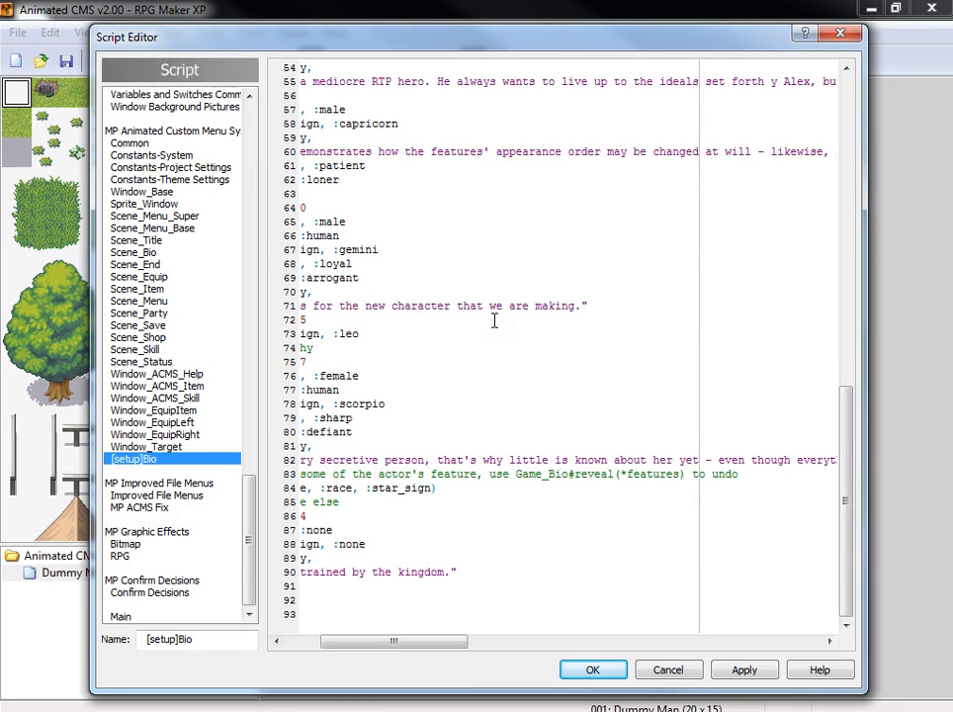
left_click_drag(357, 645, 286, 659)
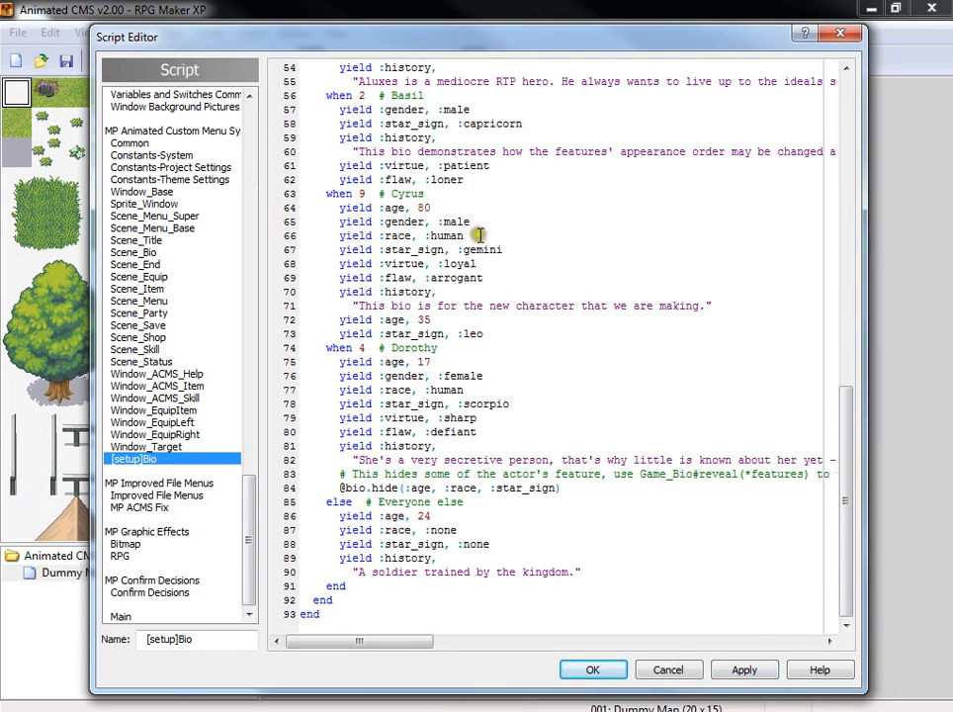
Step: Check the edited bio entries from actor 1 to the default one, and close the Script Editor keeping the changes
scroll(460, 113, "up", 3)
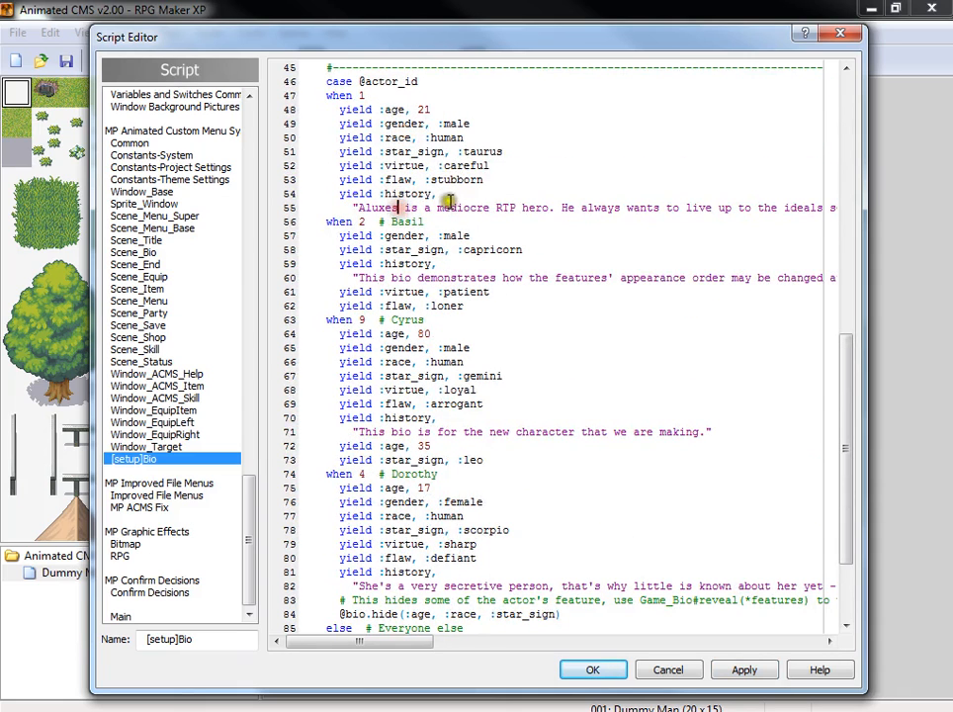
scroll(524, 287, "down", 3)
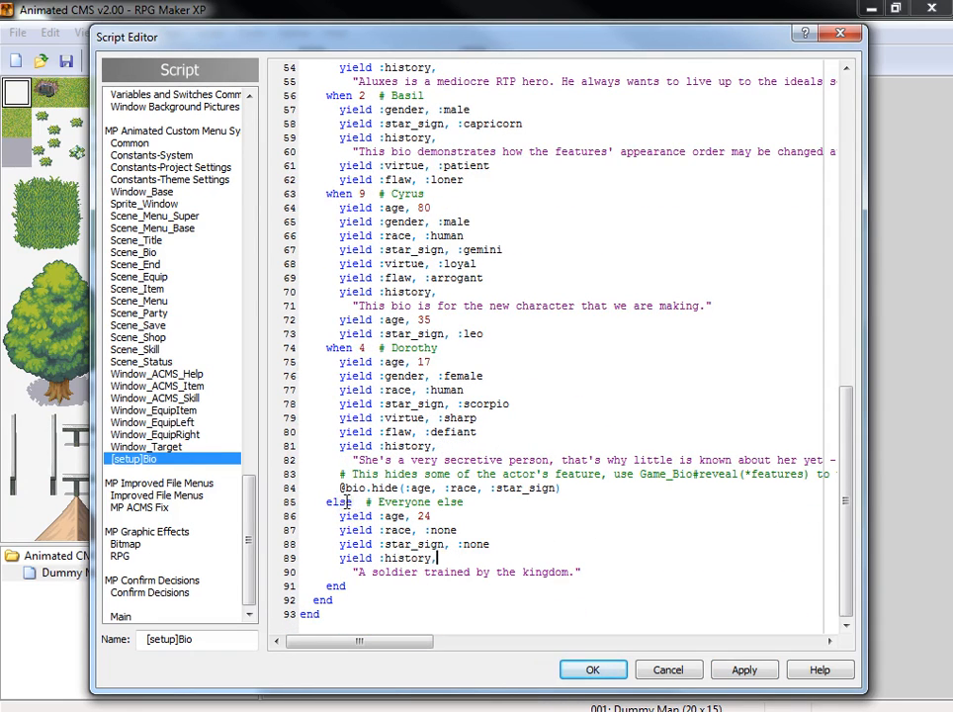
left_click(366, 195)
left_click(606, 669)
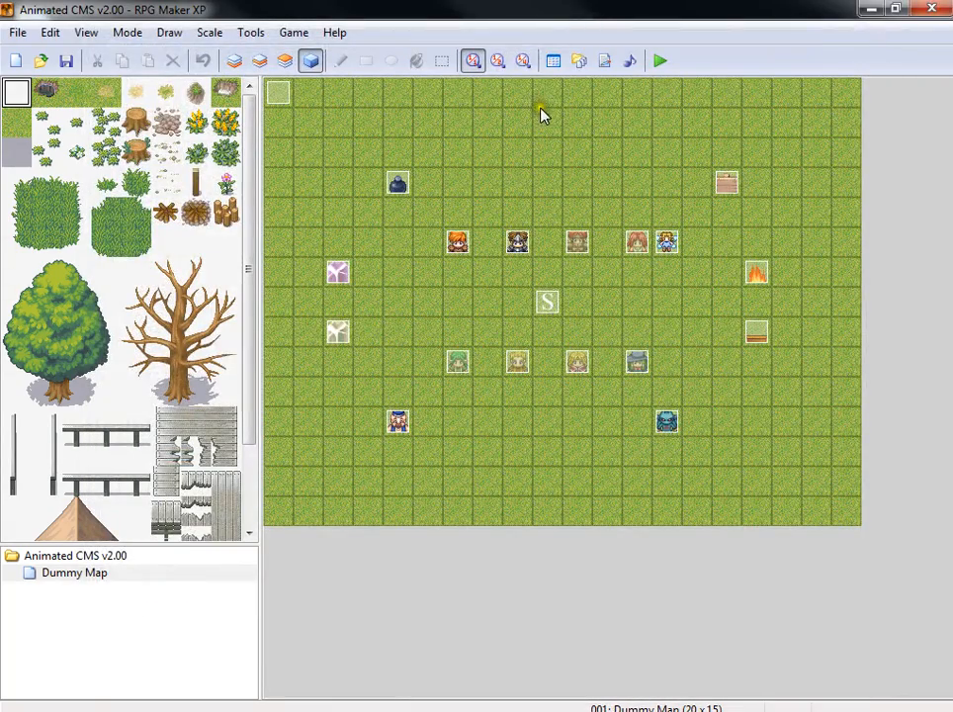
Step: Open the database and raise the maximum number of actors to 9
left_click(553, 61)
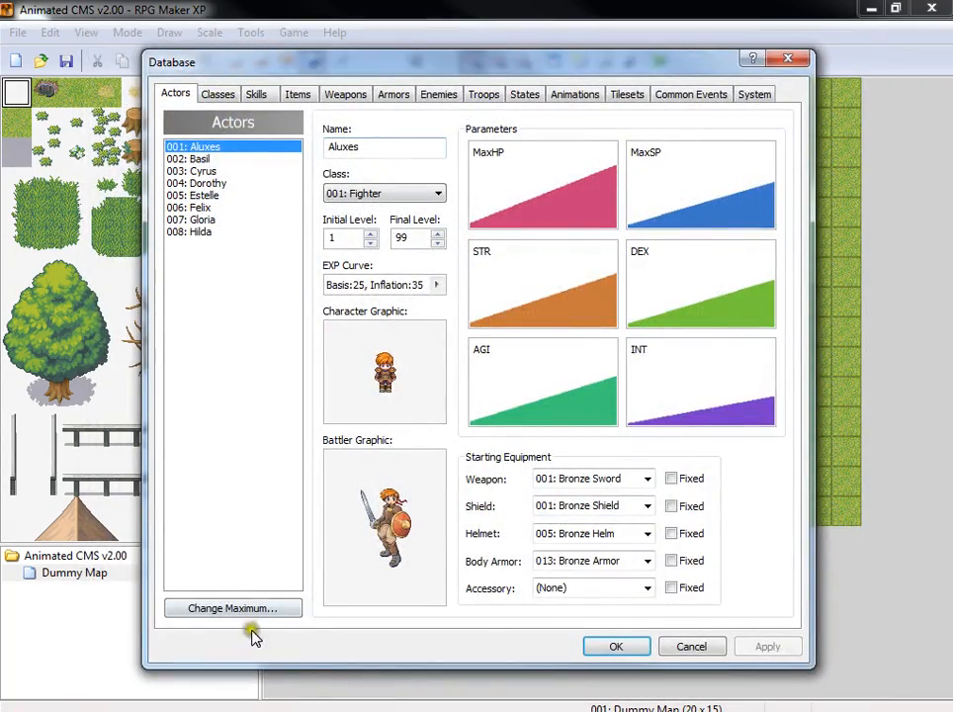
left_click(230, 608)
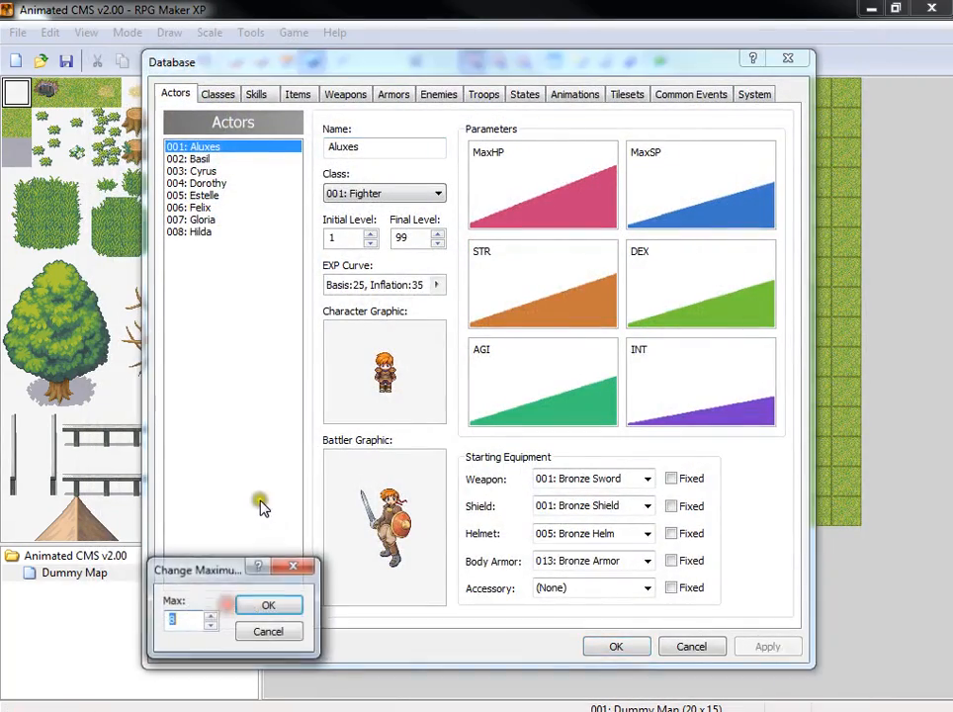
left_click(211, 615)
left_click(263, 607)
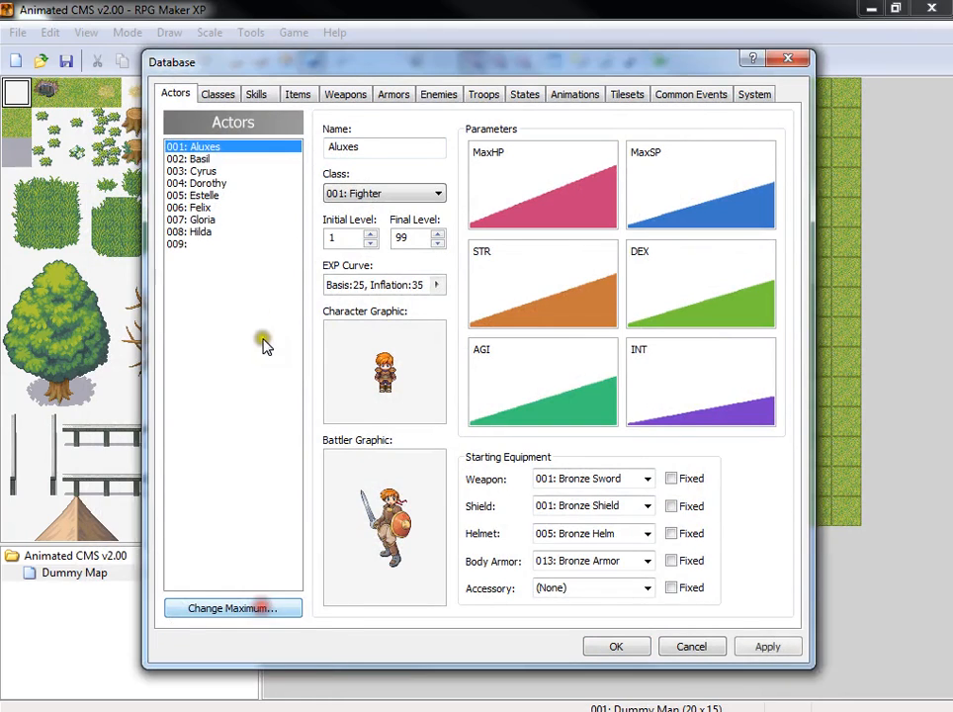
Step: Name actor 009 "Soldier" and assign it the 014-Warrior02 character graphic
left_click(203, 247)
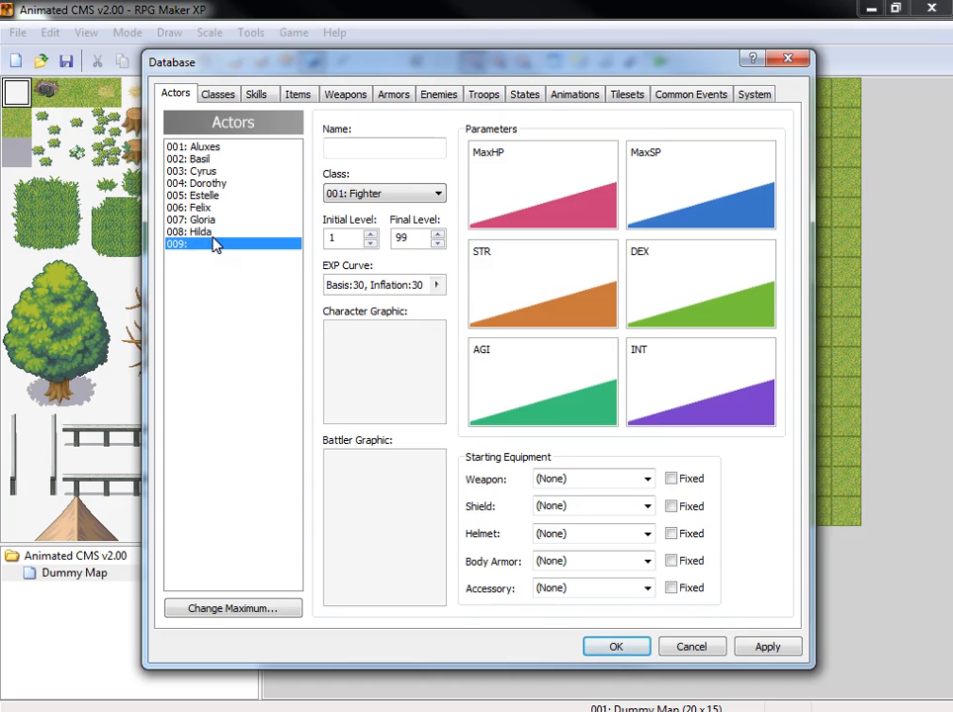
left_click(407, 149)
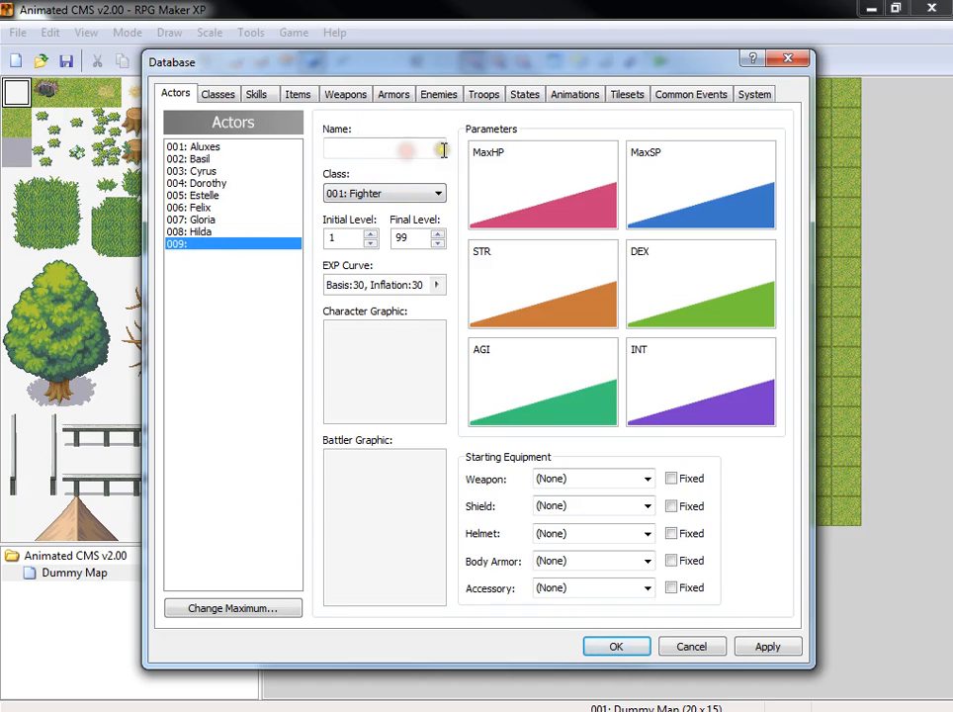
type("Soldier")
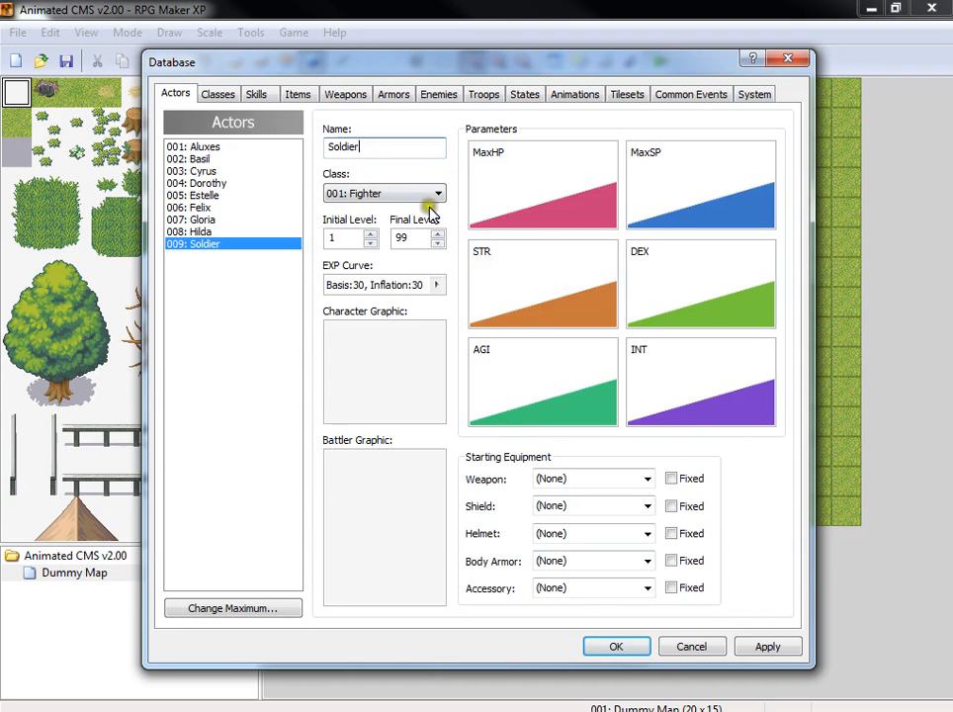
double_click(422, 353)
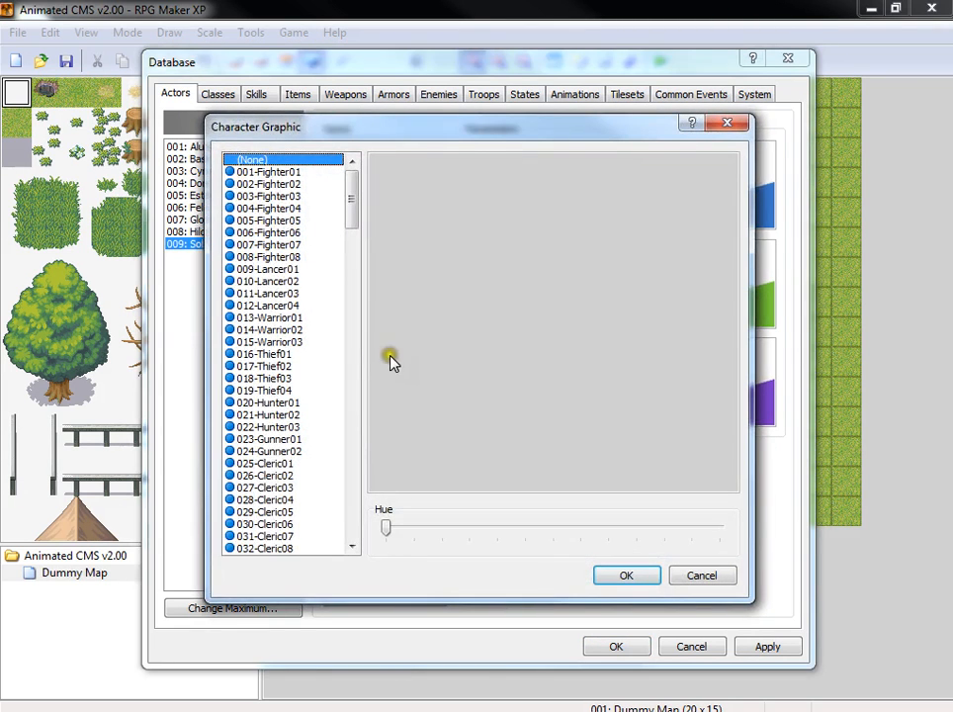
left_click(269, 318)
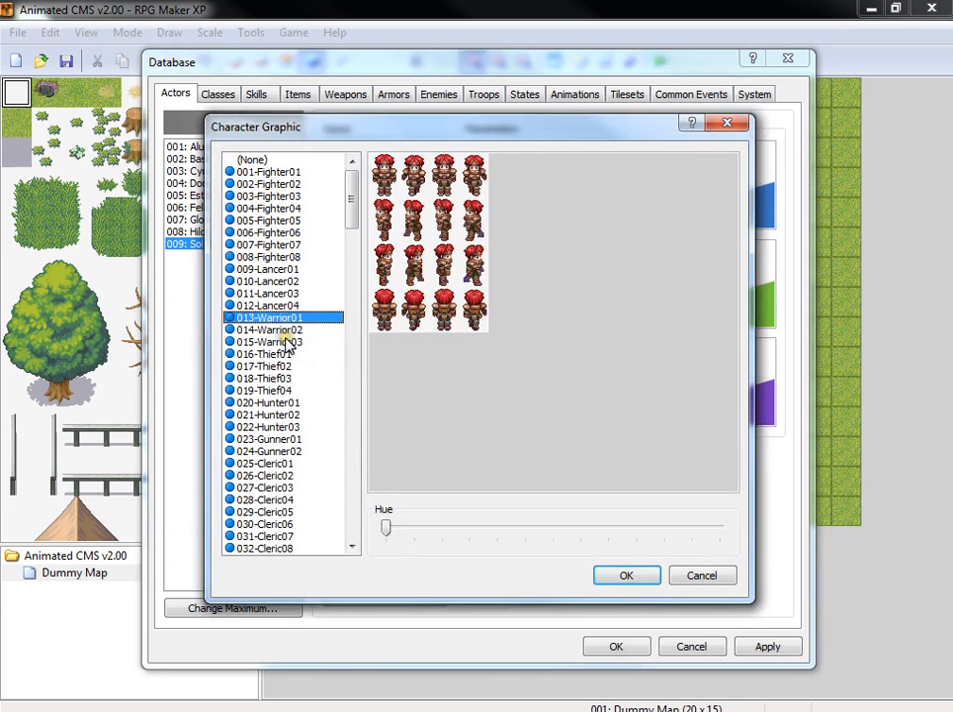
left_click(277, 330)
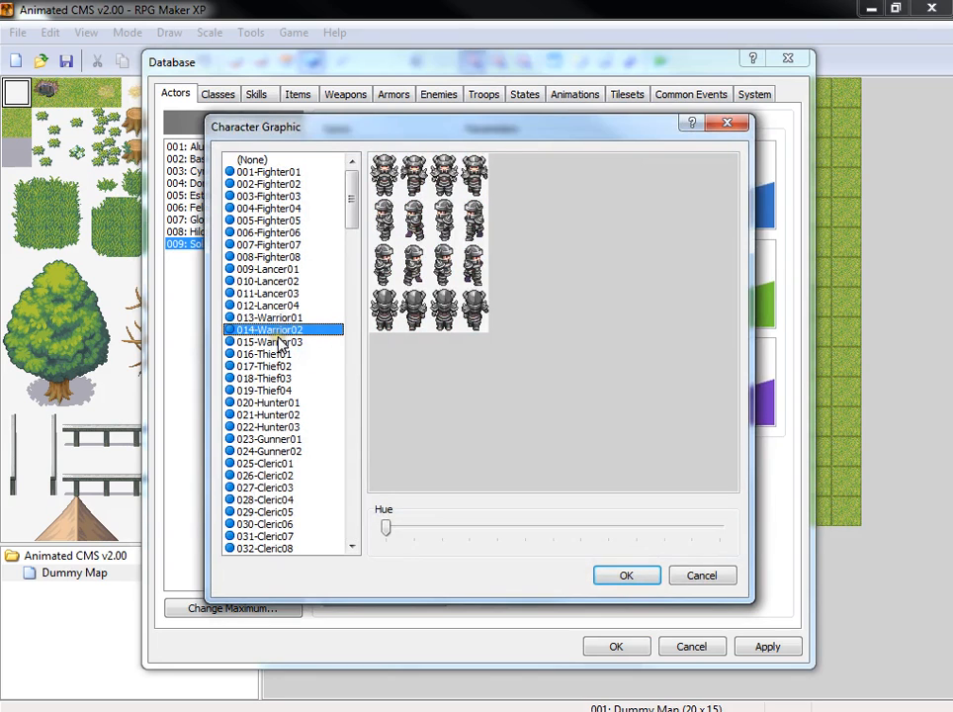
left_click(600, 571)
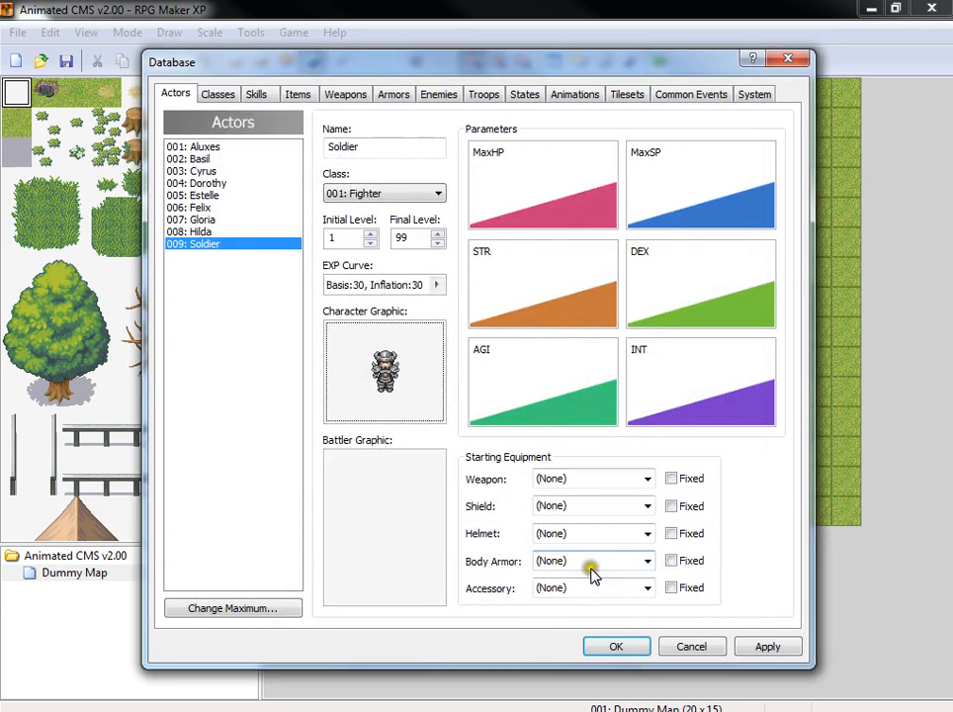
Step: Assign the 014-Warrior02 battler graphic to the Soldier actor, accept the database changes, and save the project
double_click(383, 527)
left_click(298, 242)
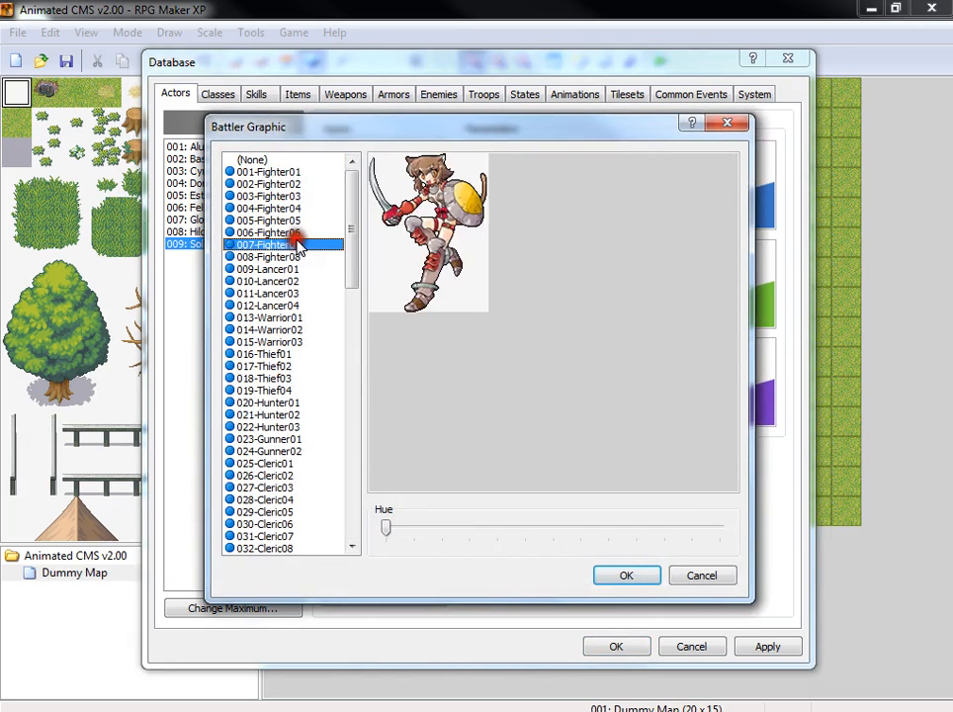
left_click(294, 220)
left_click(296, 196)
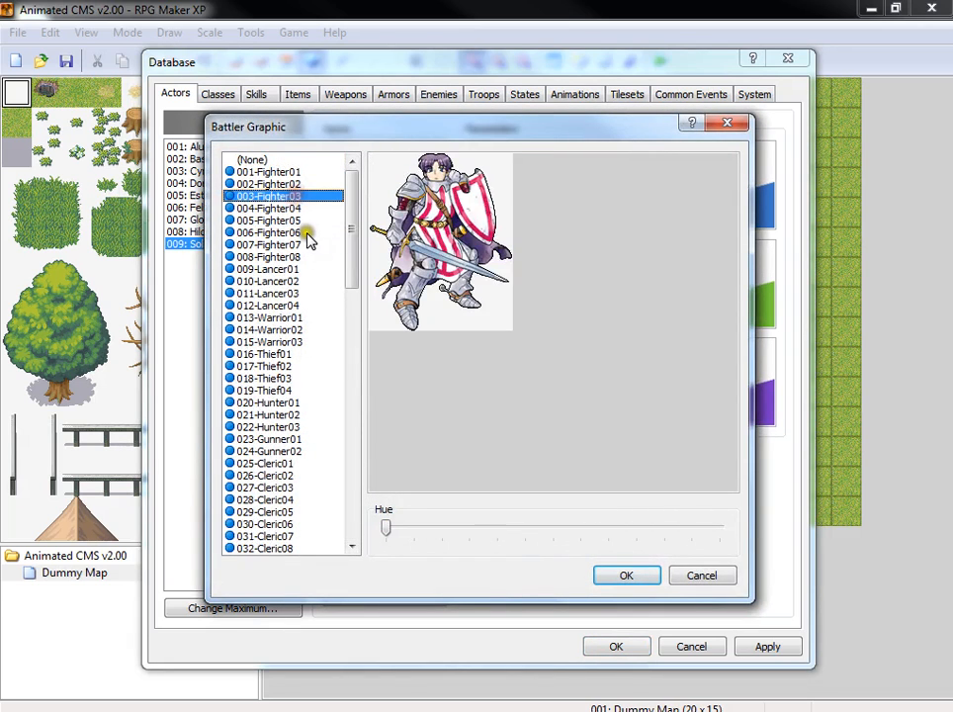
key("Down")
key("Down")
key("Down")
key("Down")
key("Down")
key("Down")
key("Down")
key("Down")
key("Down")
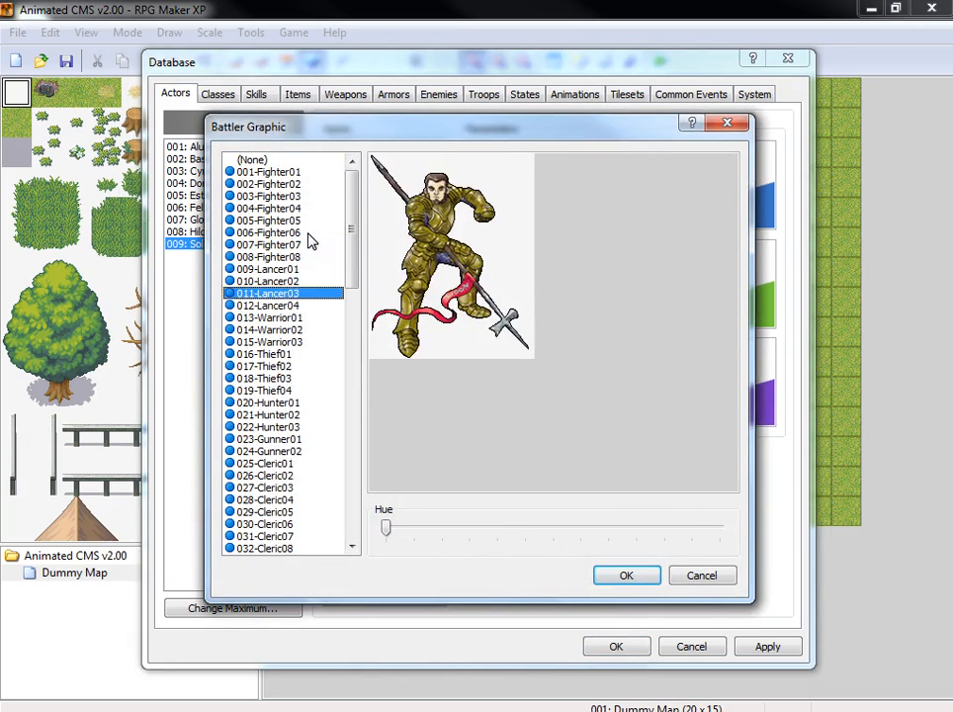
key("Down")
key("Down")
key("Down")
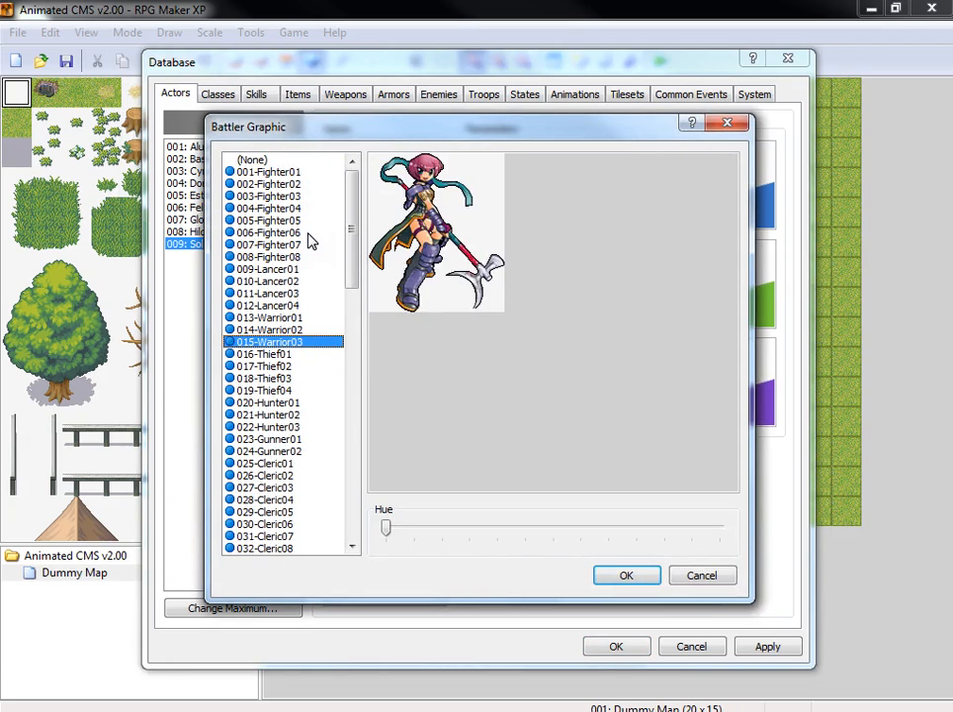
key("Up")
key("Return")
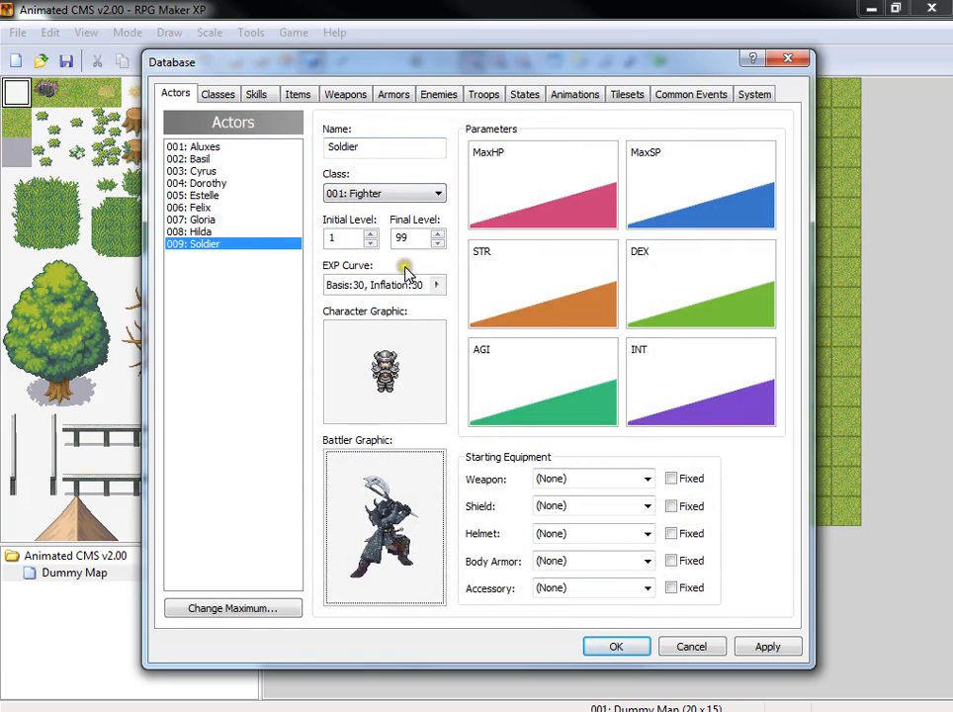
left_click(616, 648)
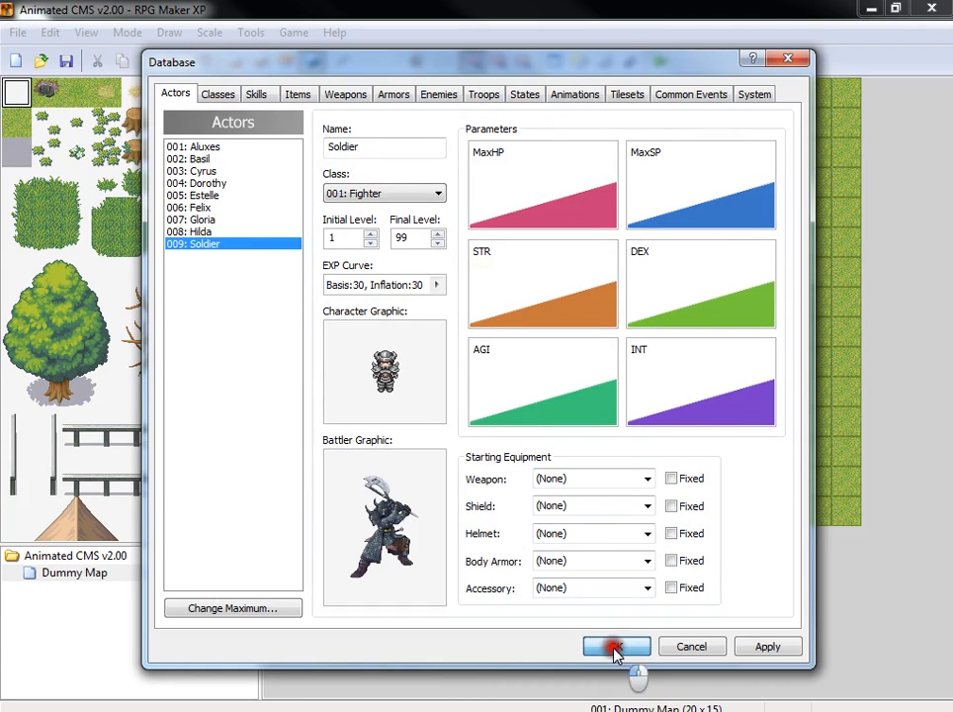
left_click(69, 61)
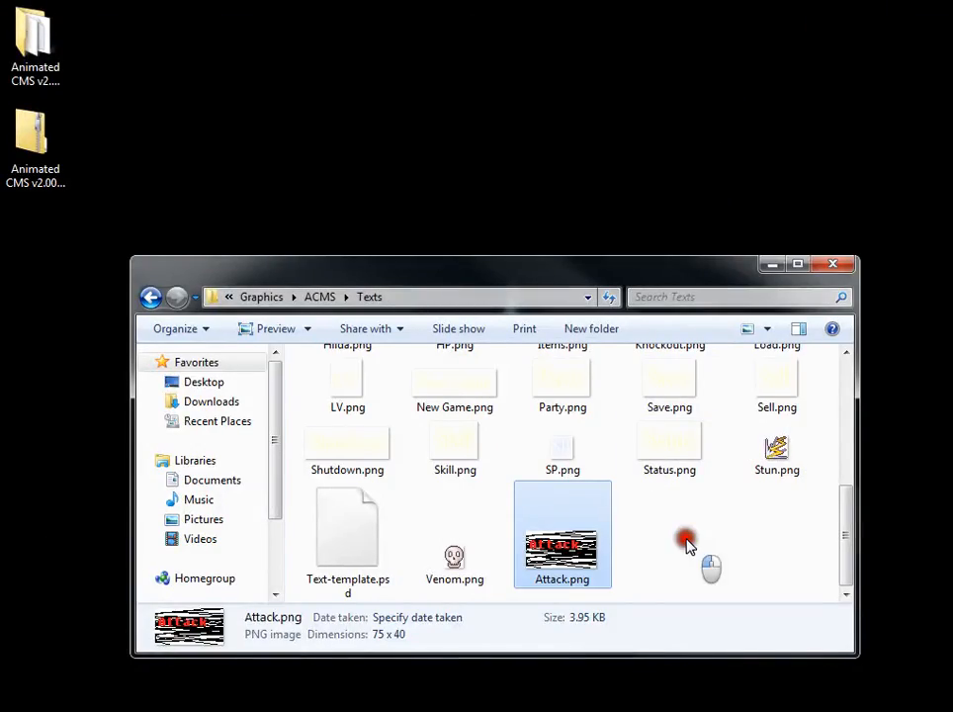
Step: Copy Cyrus.png from the ACMS Battlers folder to the desktop and rename the copy Soldier.png
key("BackSpace")
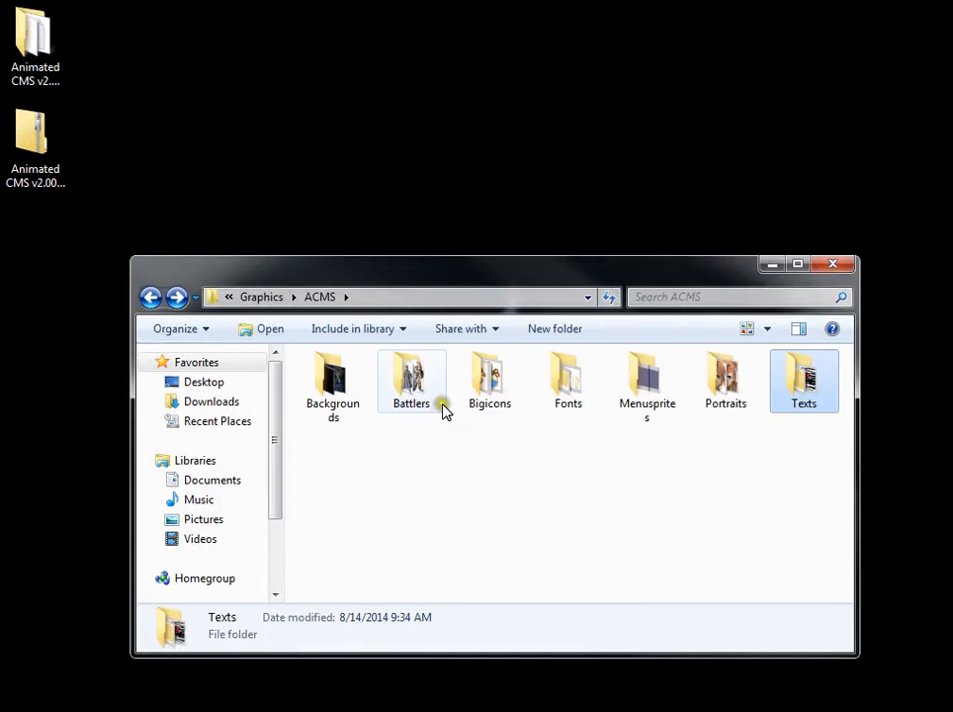
double_click(419, 407)
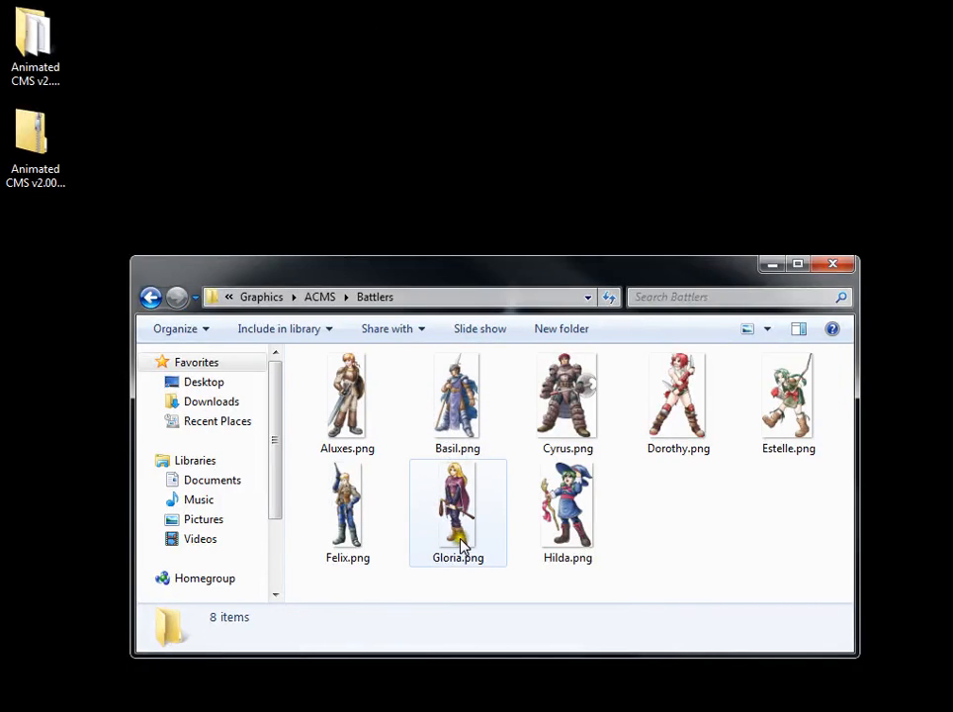
right_click_drag(601, 426, 587, 138)
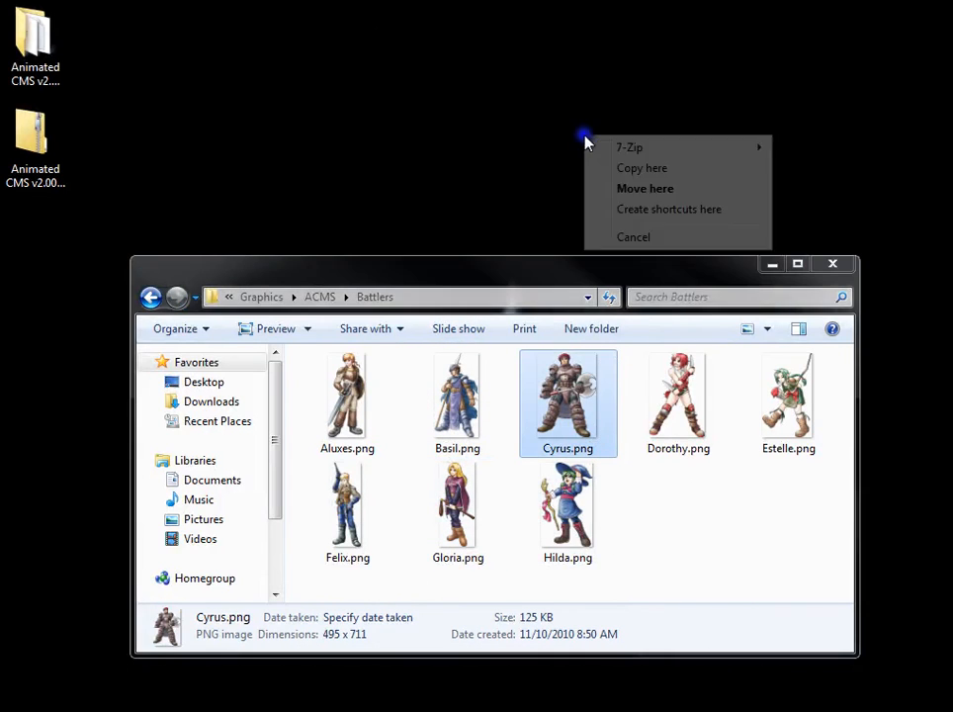
left_click(618, 168)
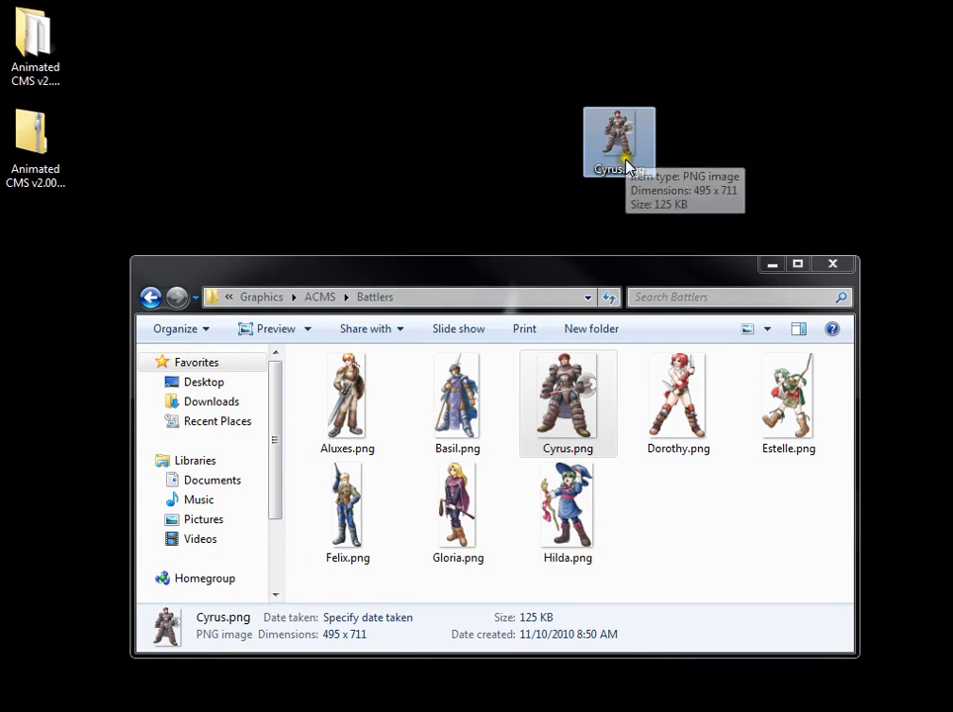
left_click(626, 173)
type("Soldier.png")
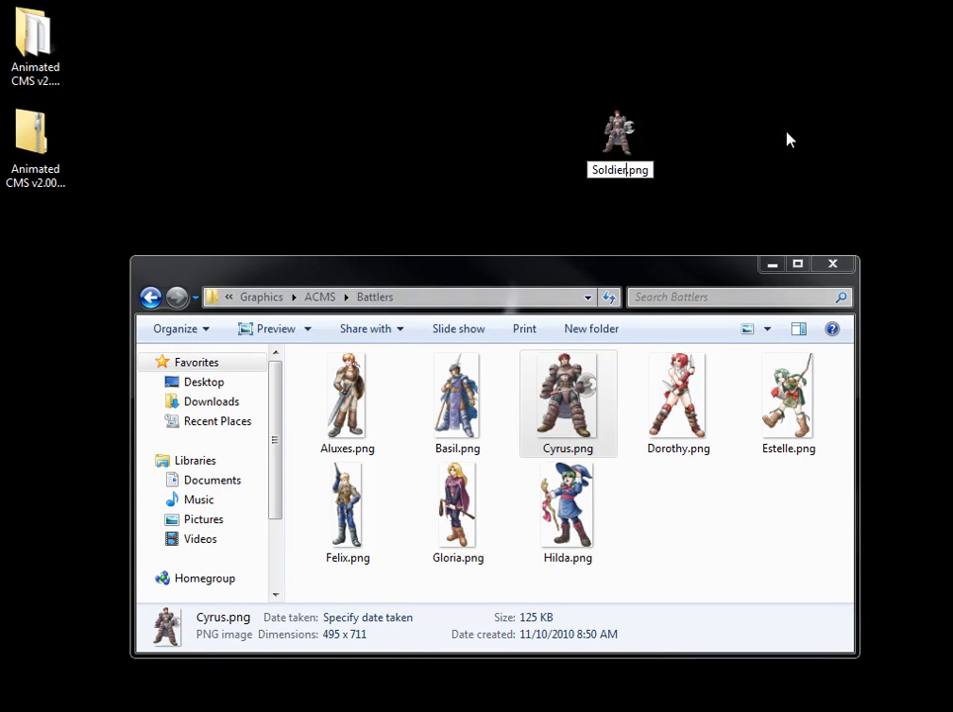
key("Return")
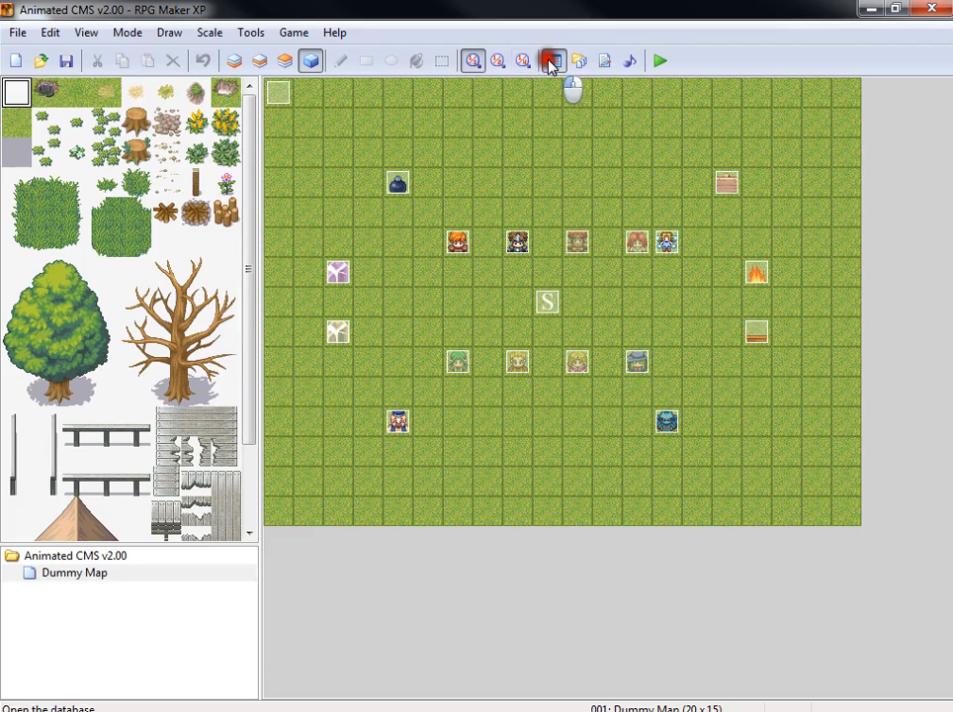
Step: Check the name of actor 009 in the RPG Maker XP database, and minimize the editor
left_click(552, 62)
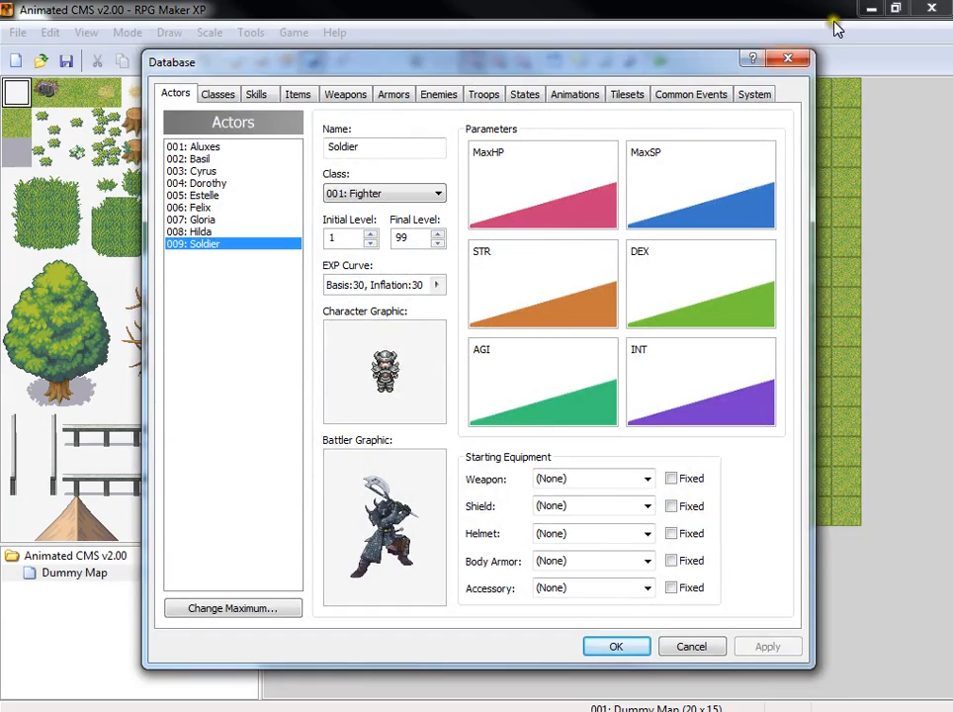
left_click(605, 645)
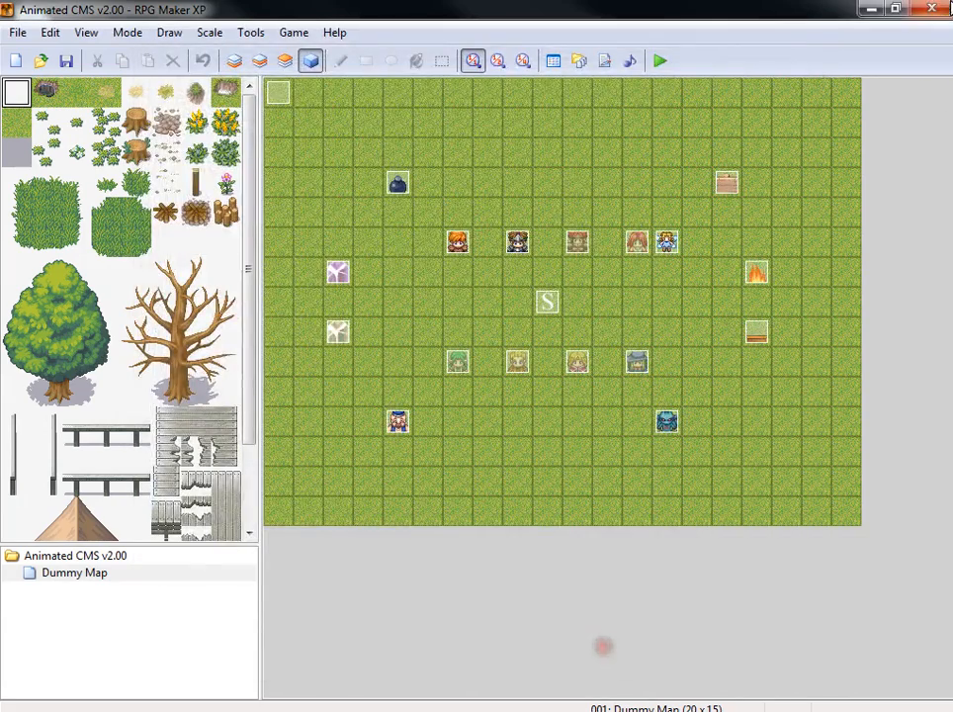
left_click(872, 8)
Step: Open the desktop's Soldier.png in Paint and maximize the Paint window
left_click(665, 536)
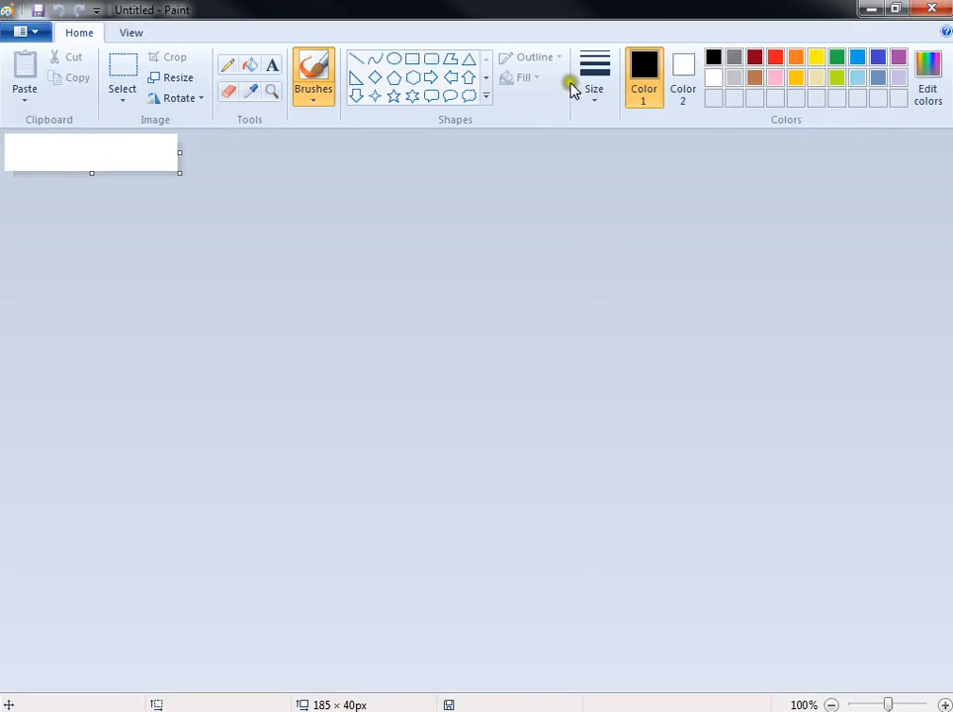
left_click_drag(567, 6, 583, 179)
left_click_drag(624, 141, 522, 327)
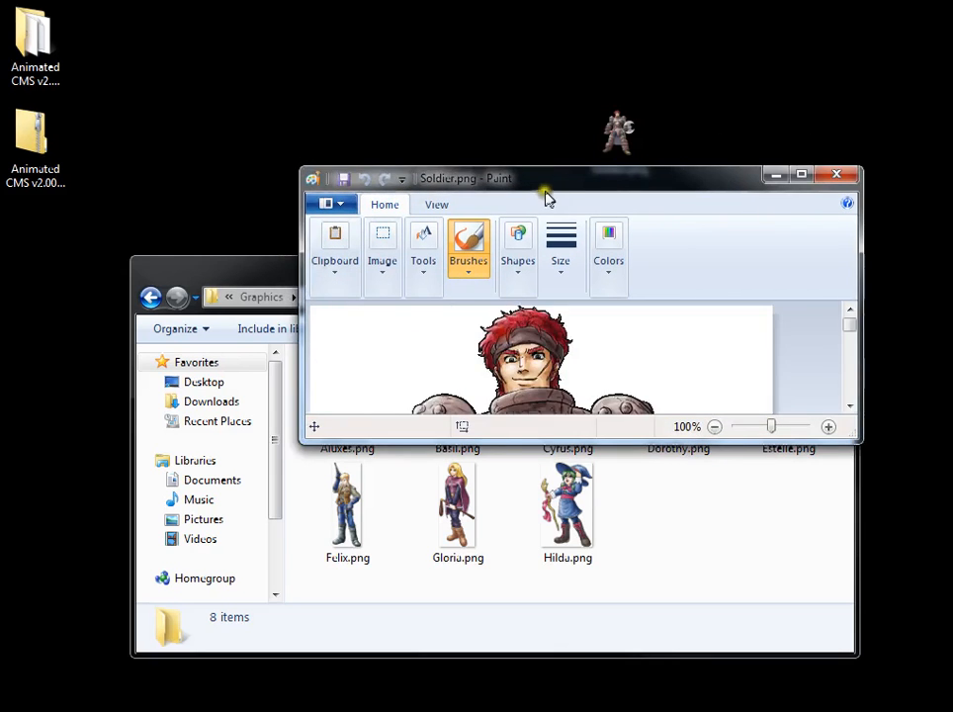
mouse_move(569, 190)
left_mouse_down()
mouse_move(609, 26)
mouse_move(593, 2)
left_mouse_up()
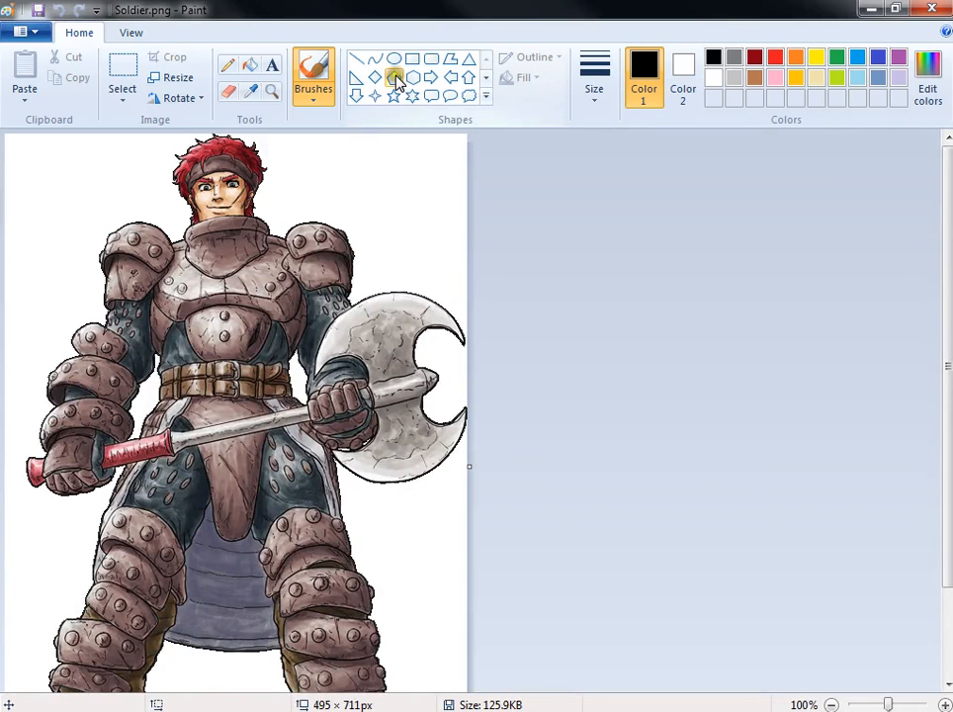
Step: Sample the light armor color from the chest and draw an ellipse of about 124 x 92 px around the head
left_click(227, 65)
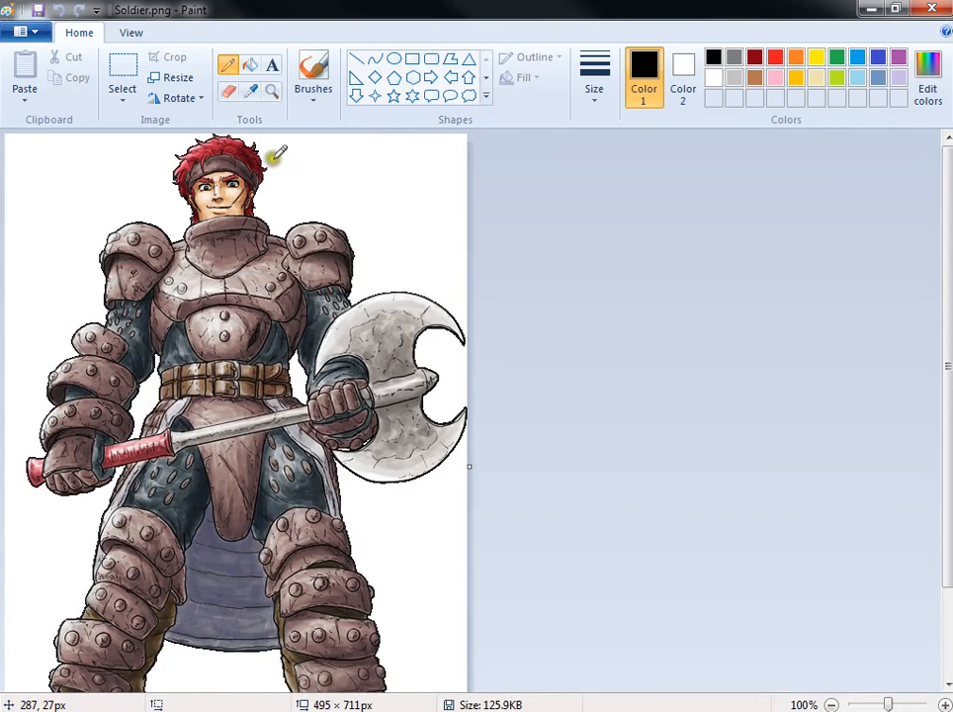
left_click(393, 59)
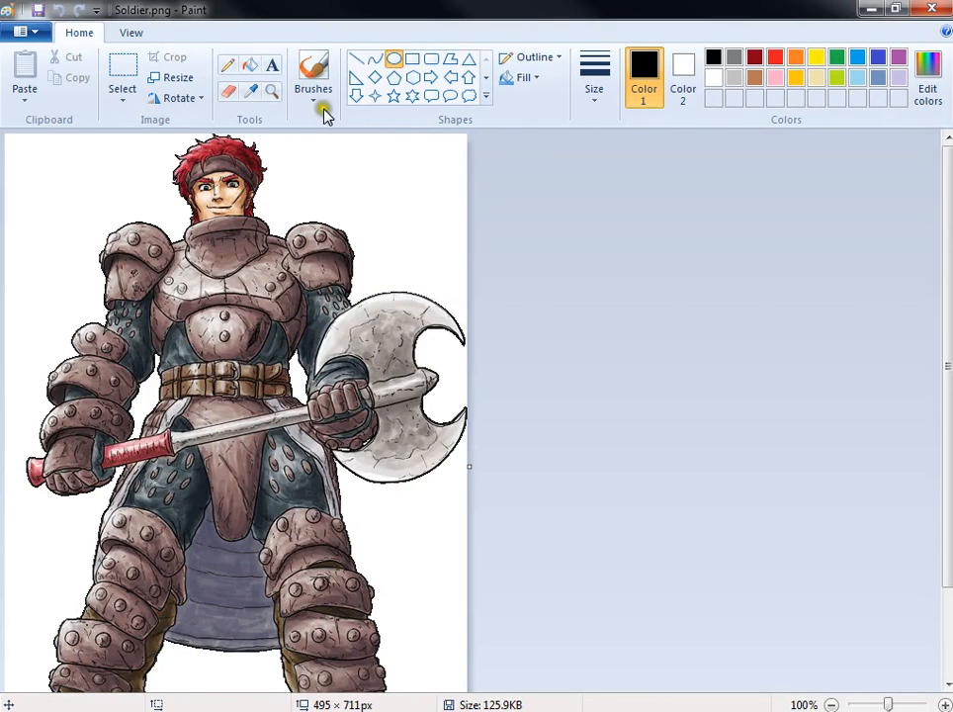
left_click(261, 97)
left_click(253, 271)
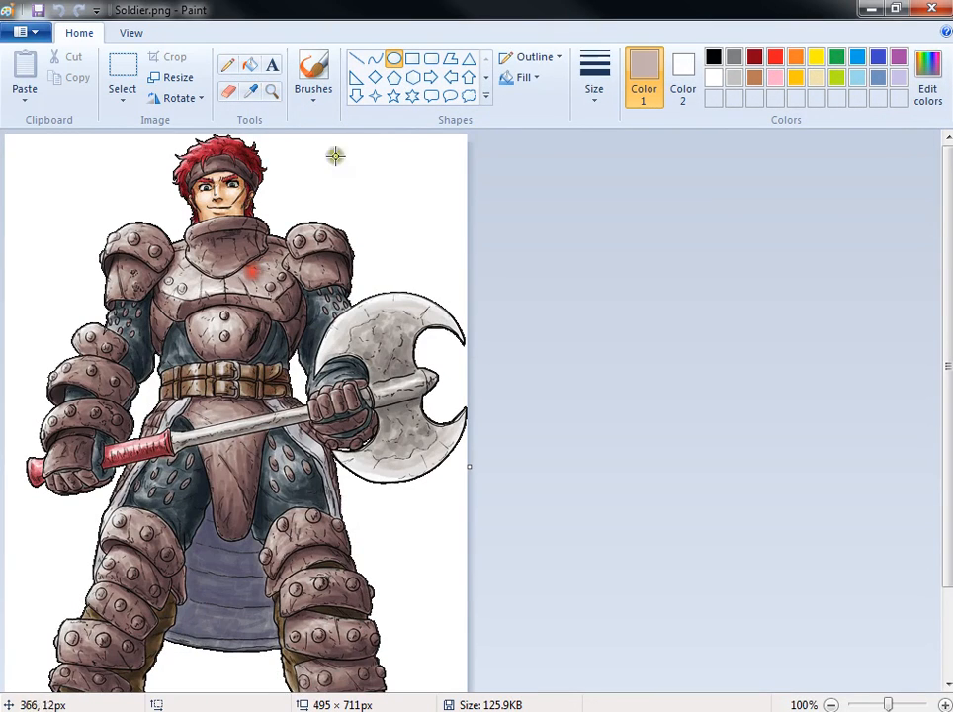
left_click_drag(162, 136, 283, 228)
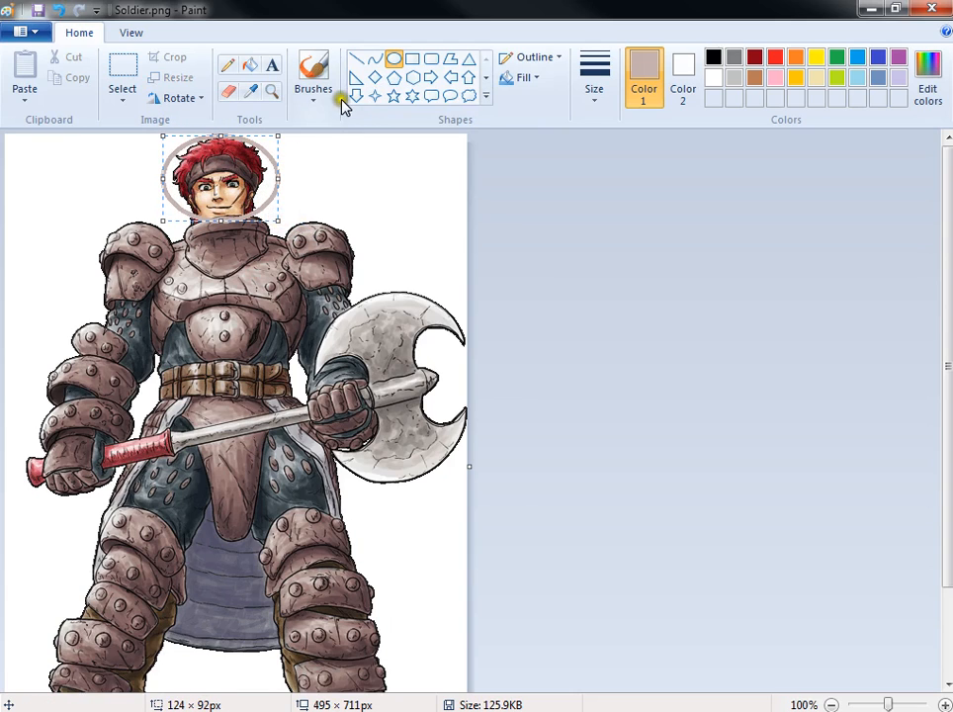
Step: Scribble over the character's head with the basic brush at the thickest size, using the sampled armor color
left_click(228, 65)
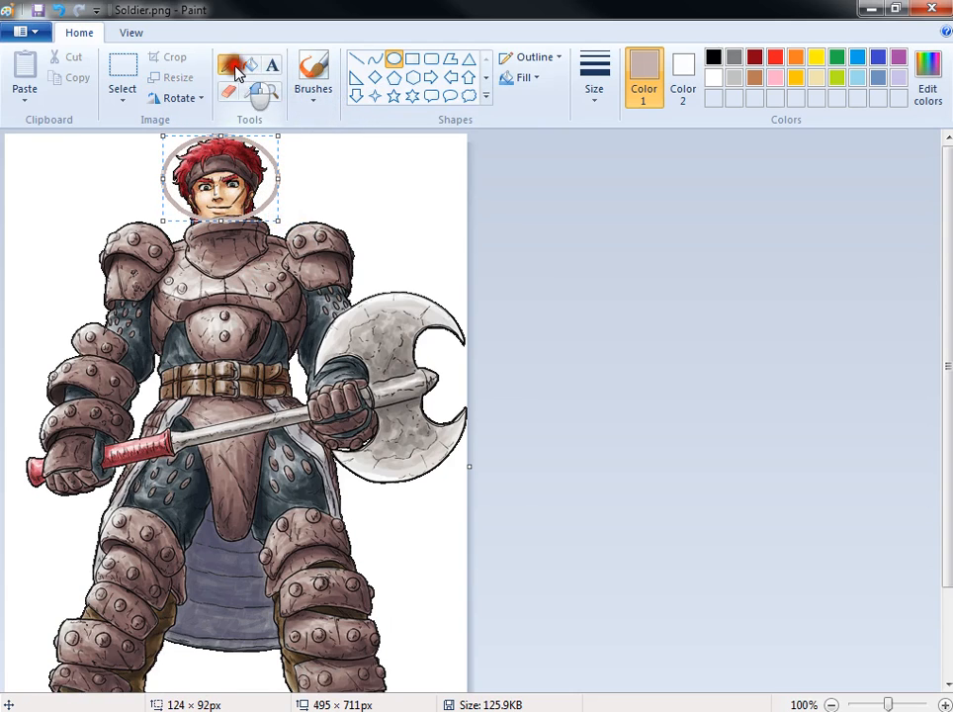
left_click(327, 97)
left_click(321, 143)
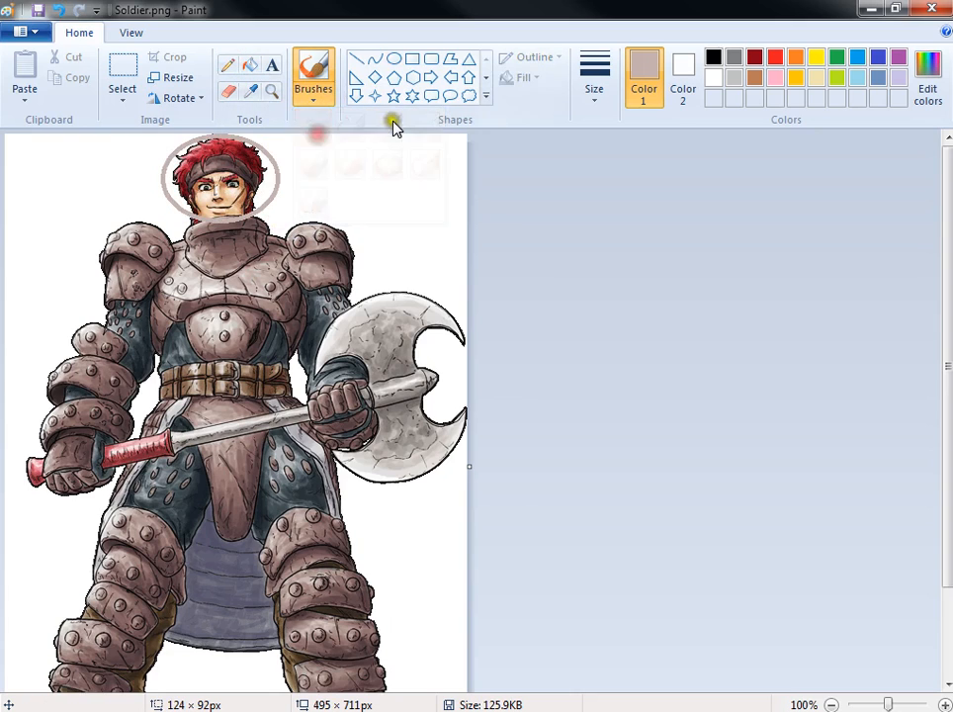
left_click(590, 91)
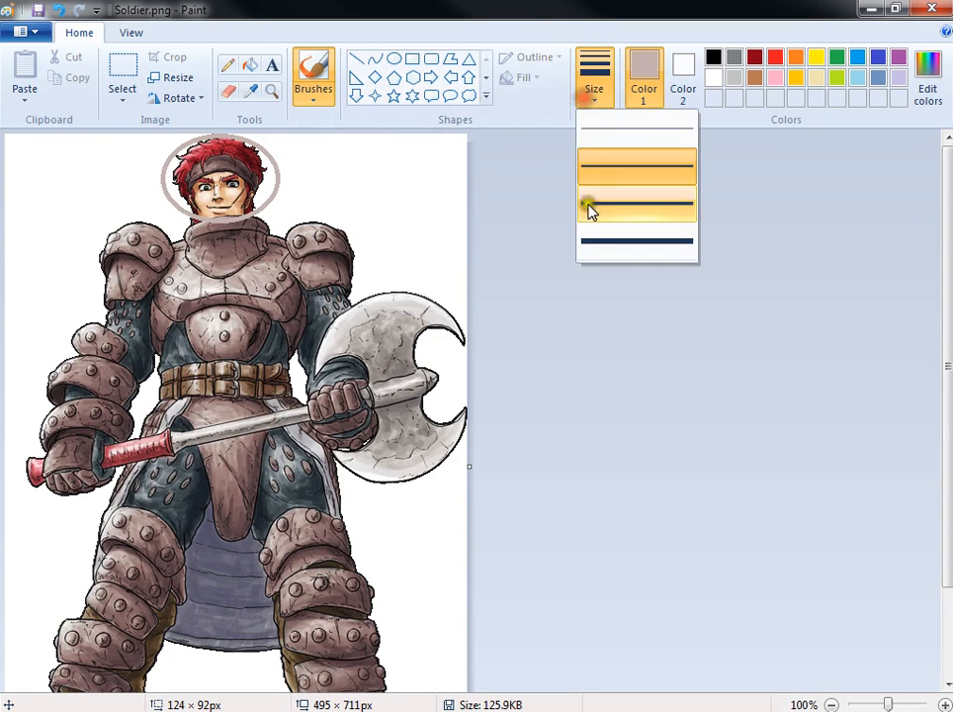
left_click(599, 243)
mouse_move(188, 202)
left_mouse_down()
mouse_move(263, 188)
mouse_move(208, 199)
mouse_move(248, 203)
mouse_move(252, 143)
mouse_move(203, 138)
mouse_move(185, 186)
mouse_move(202, 175)
mouse_move(178, 185)
mouse_move(184, 195)
mouse_move(294, 180)
mouse_move(234, 166)
left_mouse_up()
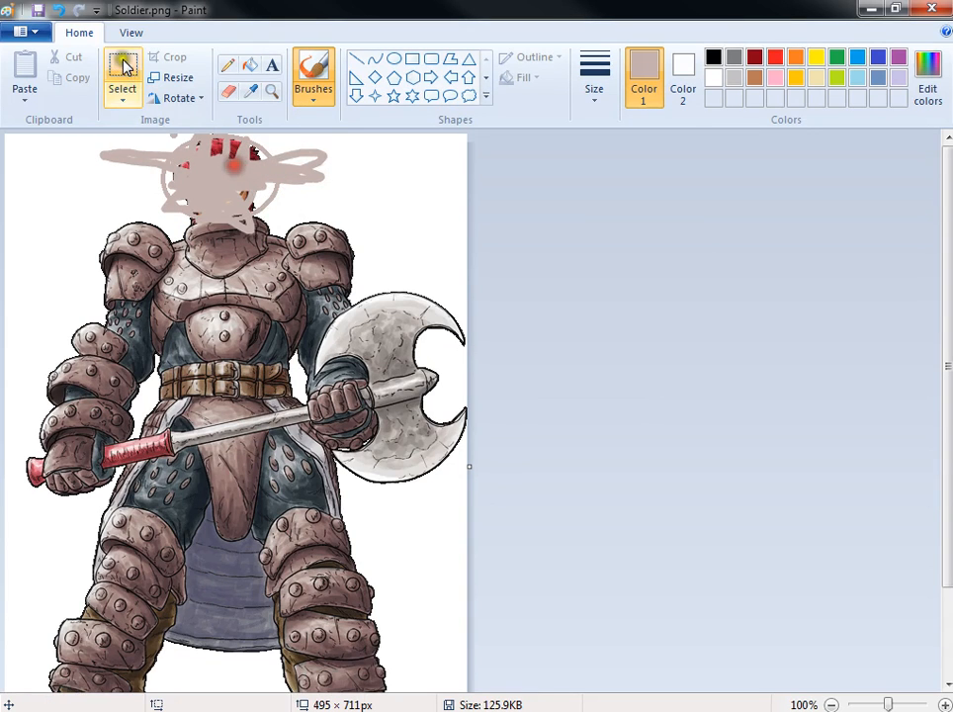
Step: Save the edited Soldier.png and move it from the desktop into the ACMS Battlers folder
left_click(39, 13)
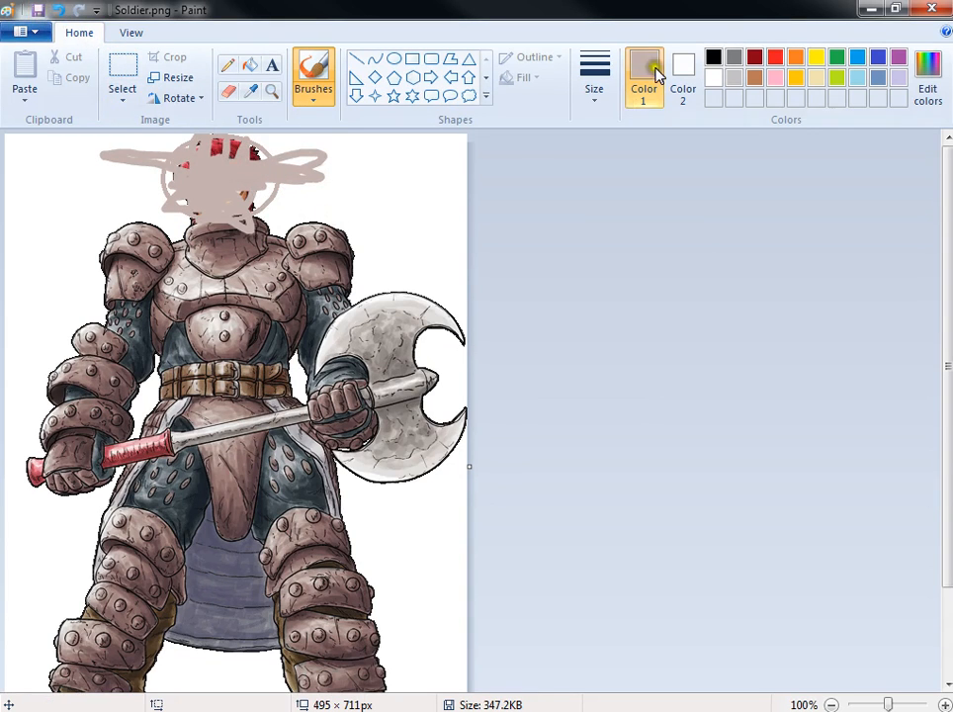
left_click(932, 8)
left_click_drag(619, 137, 632, 540)
Step: Copy Aluxes.png and Aluxes-down.png from the ACMS Portraits folder to the desktop
key("BackSpace")
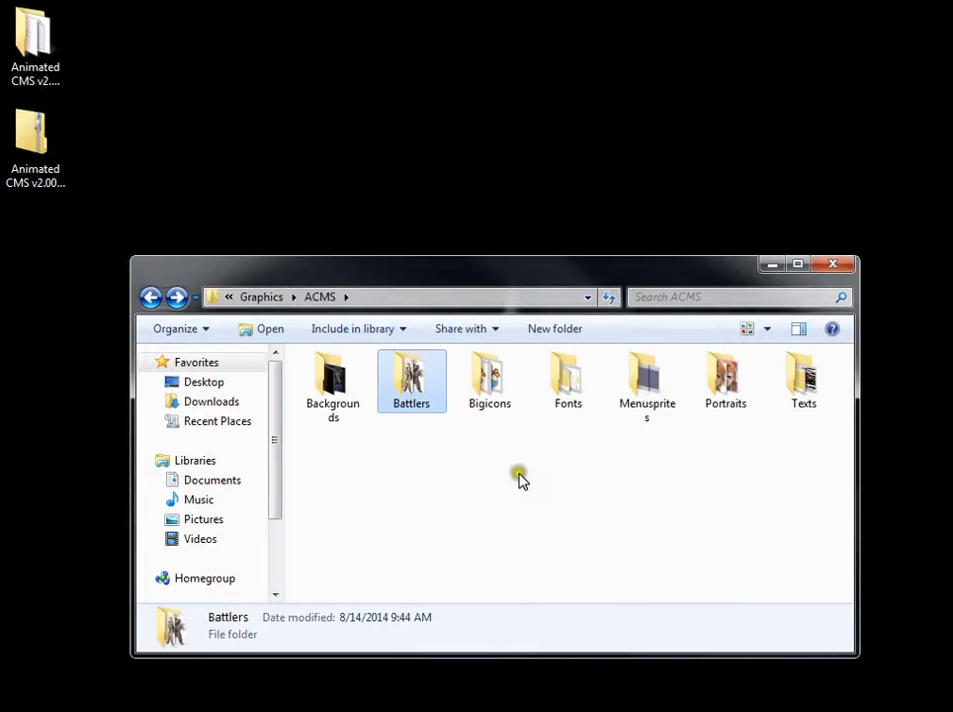
left_click(569, 396)
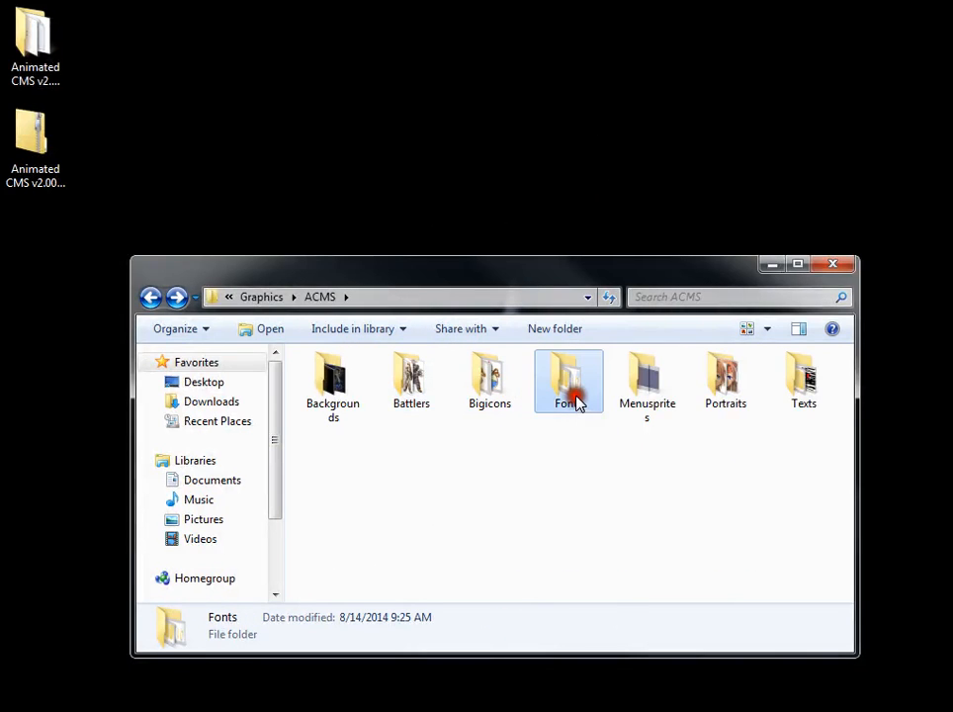
double_click(701, 386)
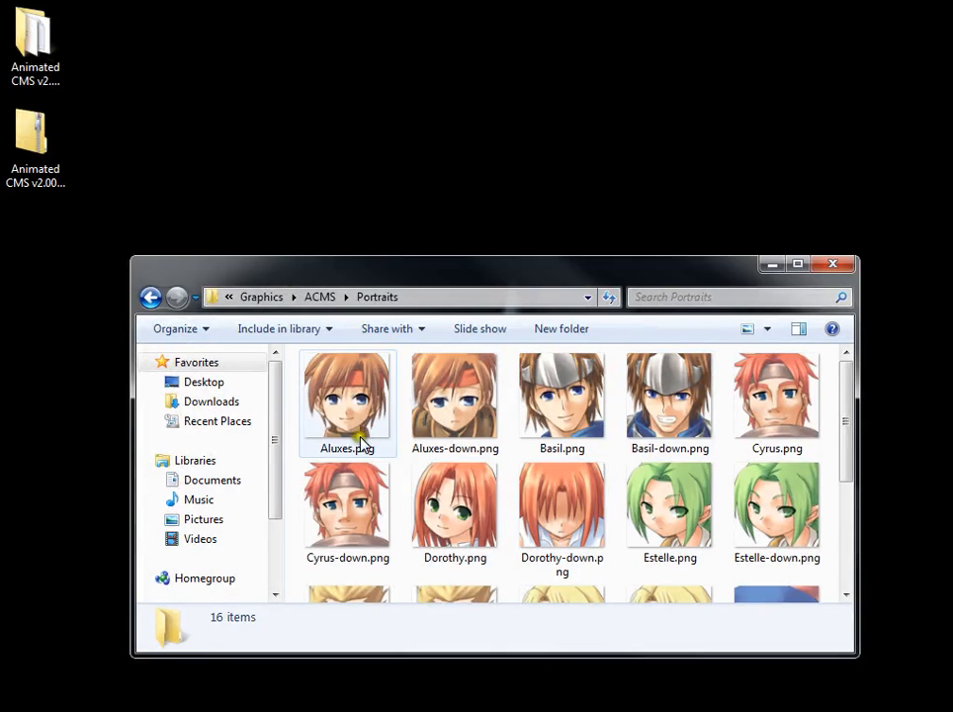
left_click(346, 416)
left_click(465, 430, "ctrl")
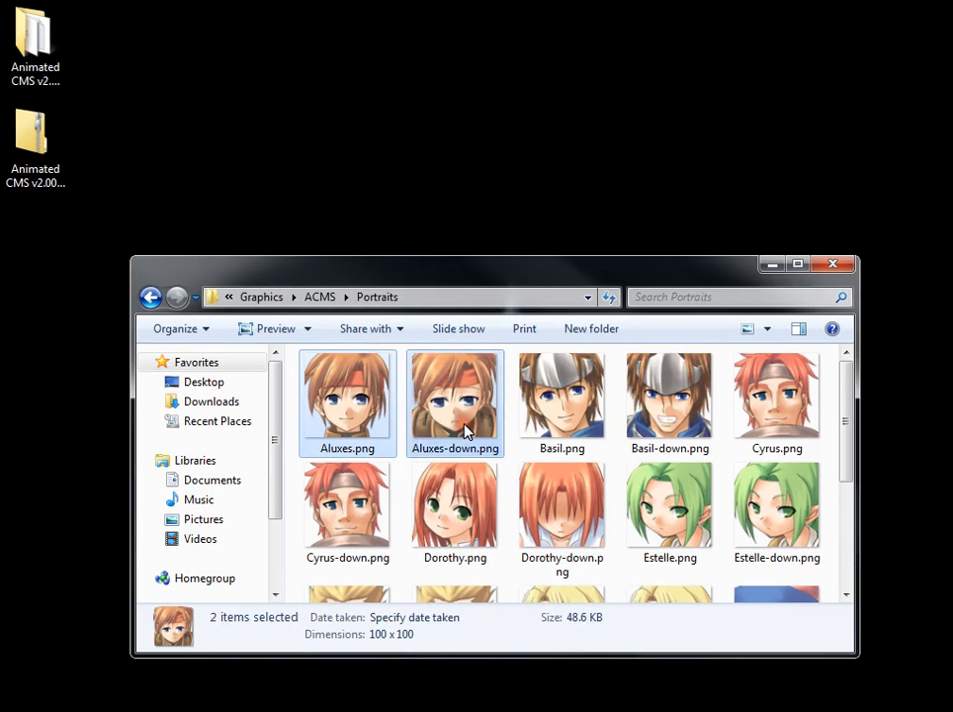
right_click_drag(464, 436, 465, 220)
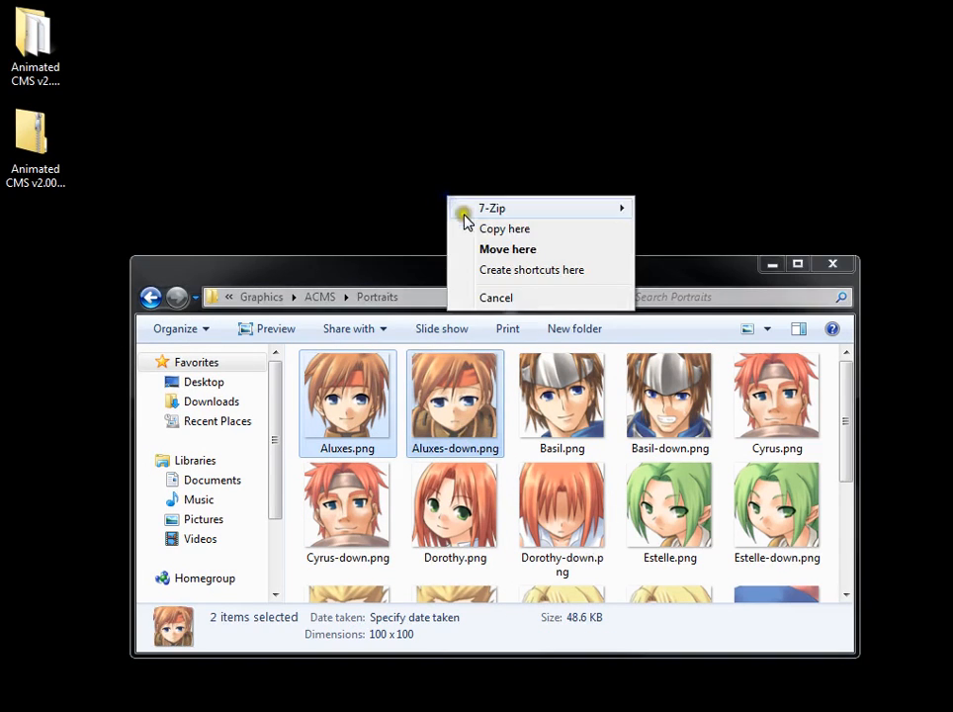
left_click(489, 228)
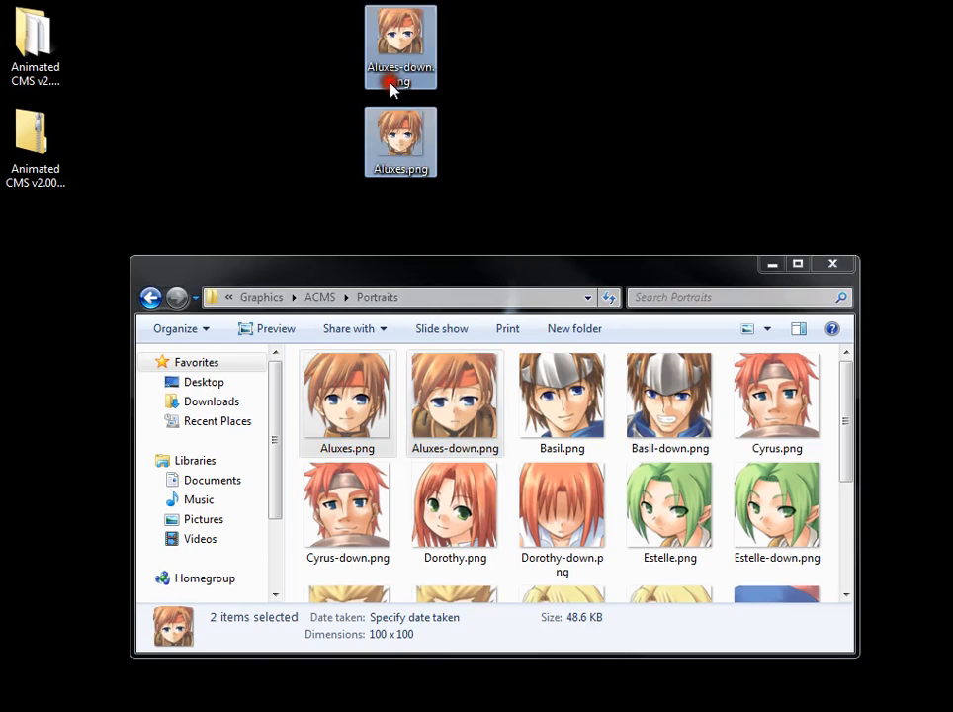
left_click(503, 122)
Step: Rename the Aluxes-down.png copy on the desktop to Soldier-down.png
left_click(419, 85)
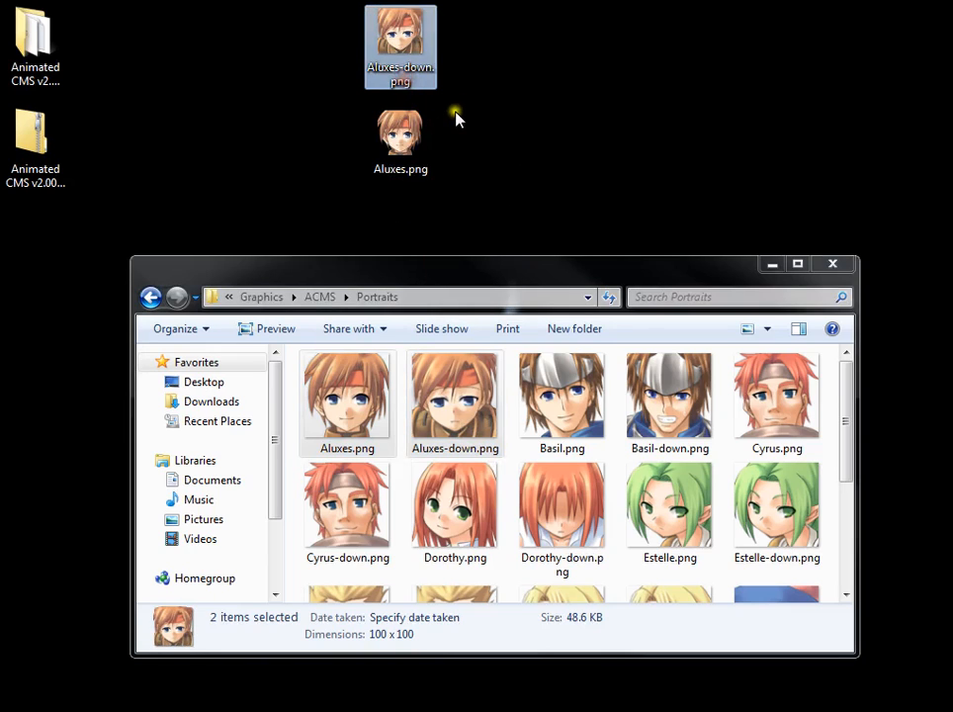
key("F2")
key("Up")
key("Right")
key("Right")
key("shift+Home")
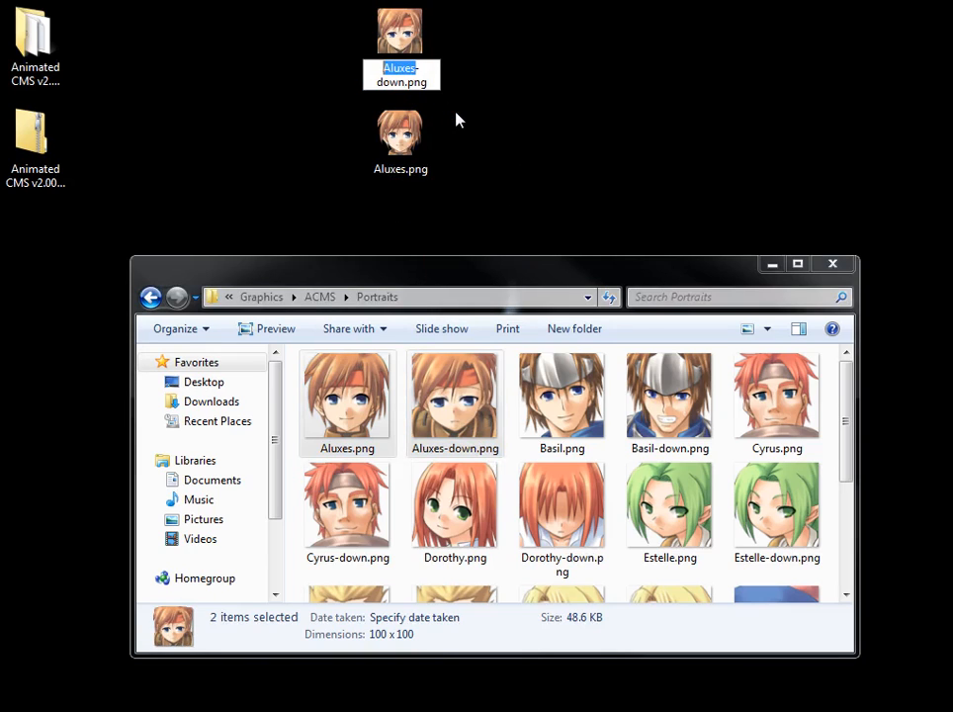
key("BackSpace")
type("Soldier")
key("Return")
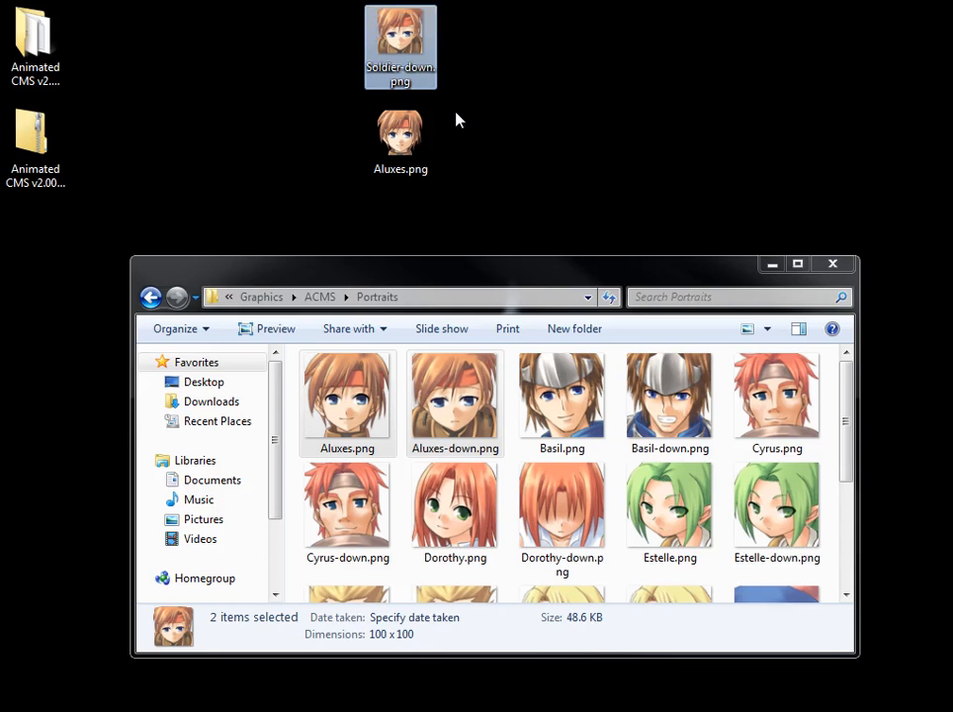
Step: Rename the Aluxes.png copy on the desktop to Soldier.png
left_click(410, 158)
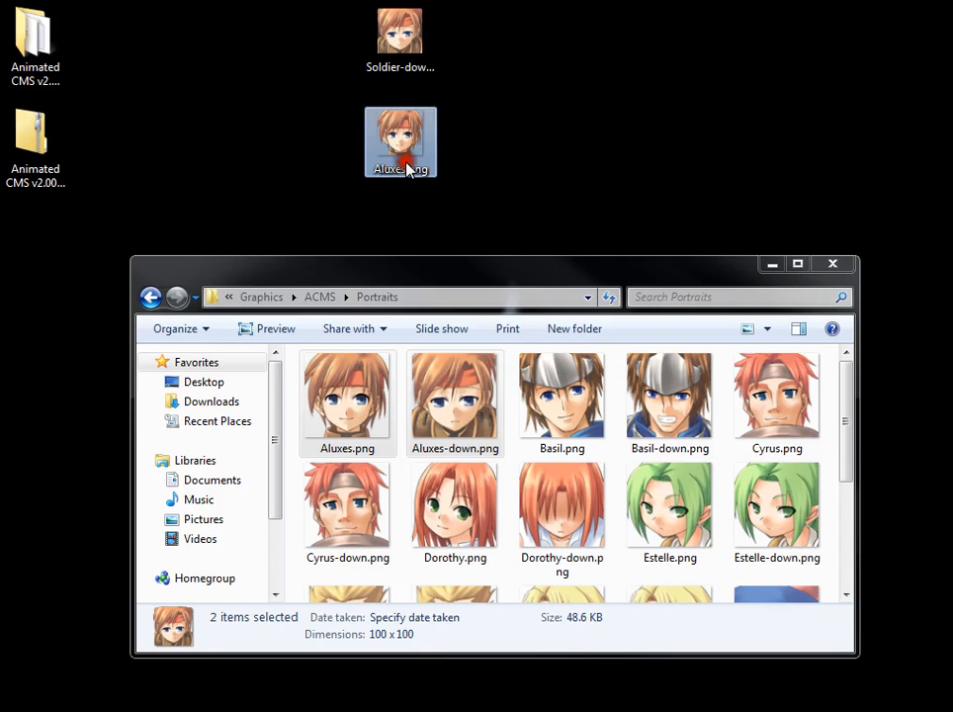
key("F2")
key("BackSpace")
type("Soldier")
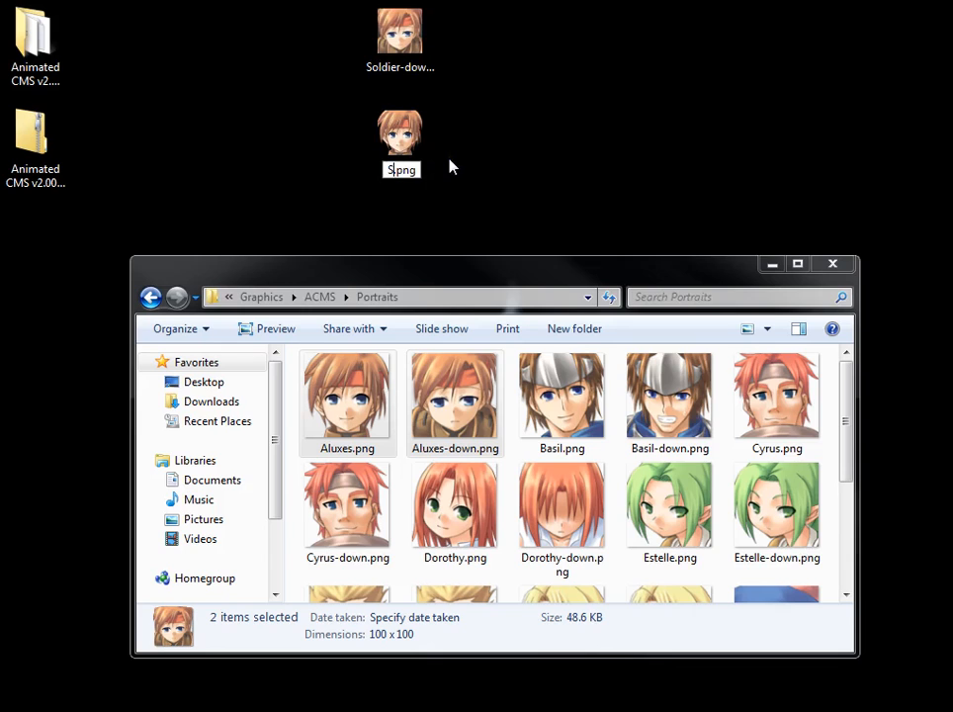
key("Return")
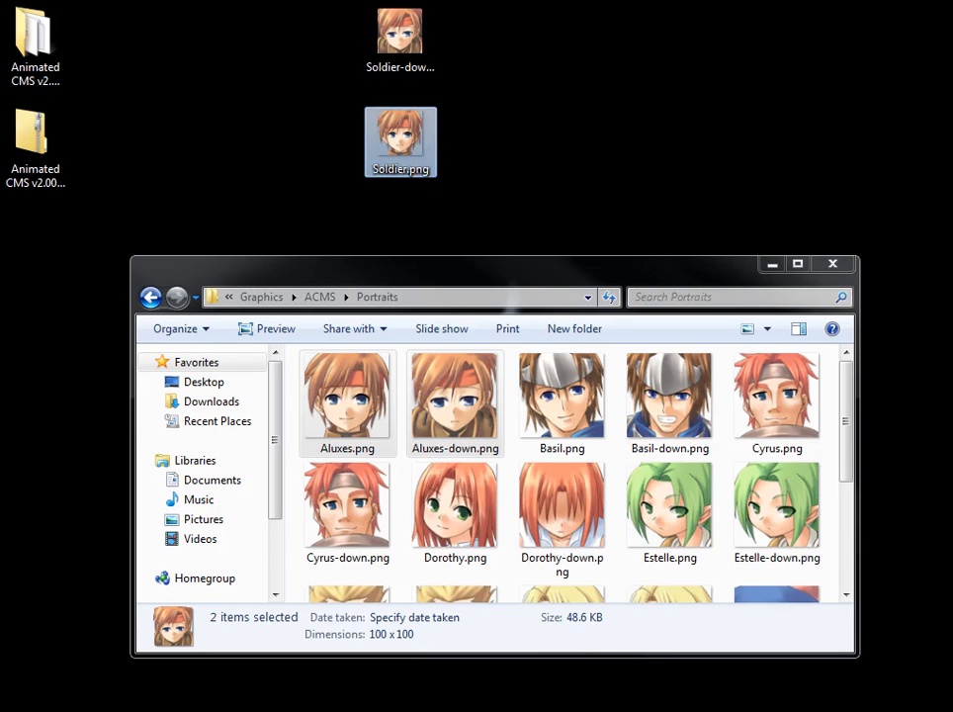
Step: Open Soldier-down.png in Paint, scribble black pencil lines across the whole portrait and save the file
left_click(302, 107)
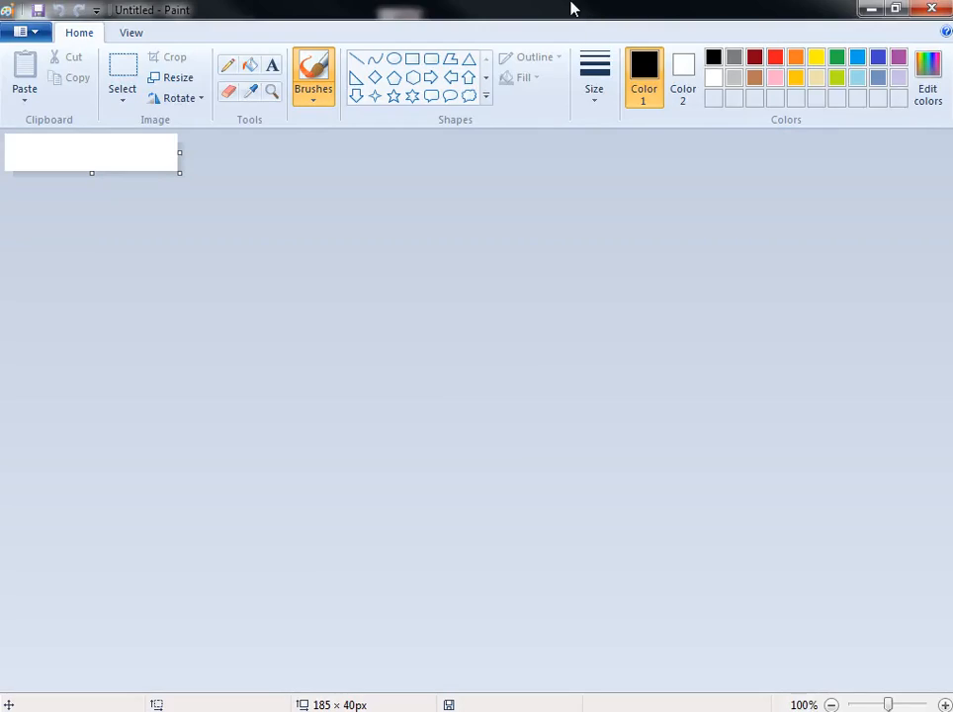
double_click(570, 8)
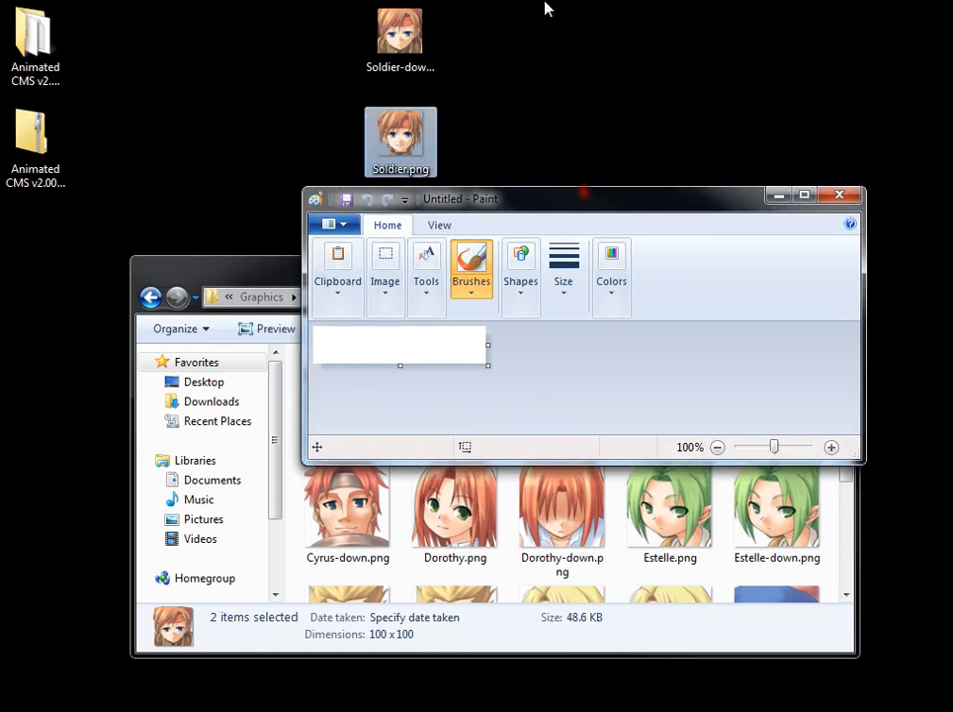
mouse_move(405, 26)
left_mouse_down()
mouse_move(609, 172)
mouse_move(461, 30)
mouse_move(401, 362)
left_mouse_up()
left_click(711, 27)
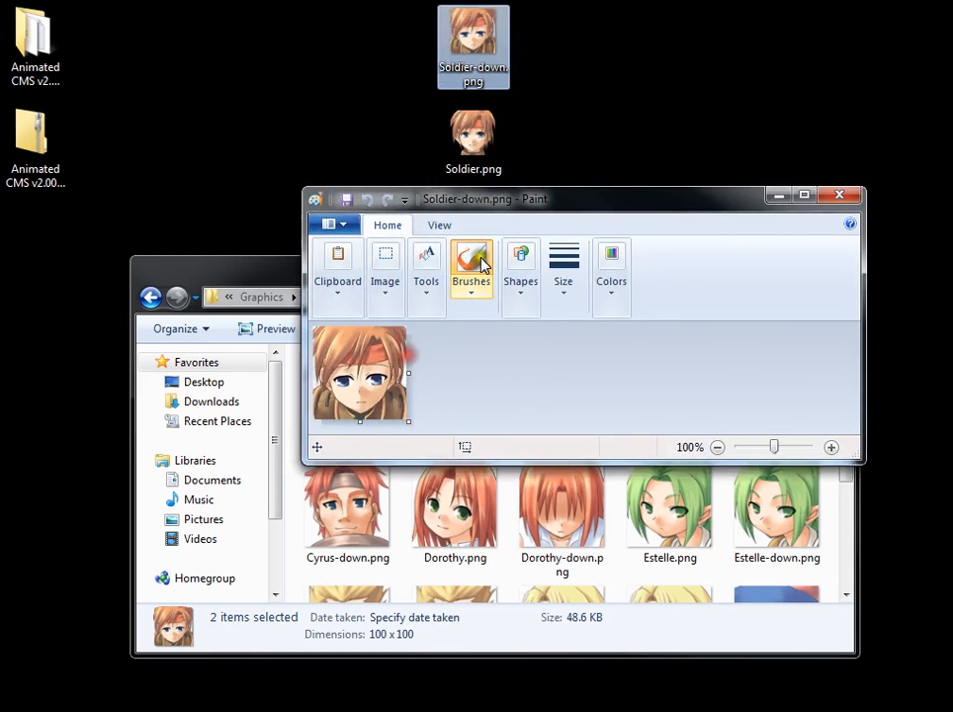
left_click_drag(512, 197, 519, 2)
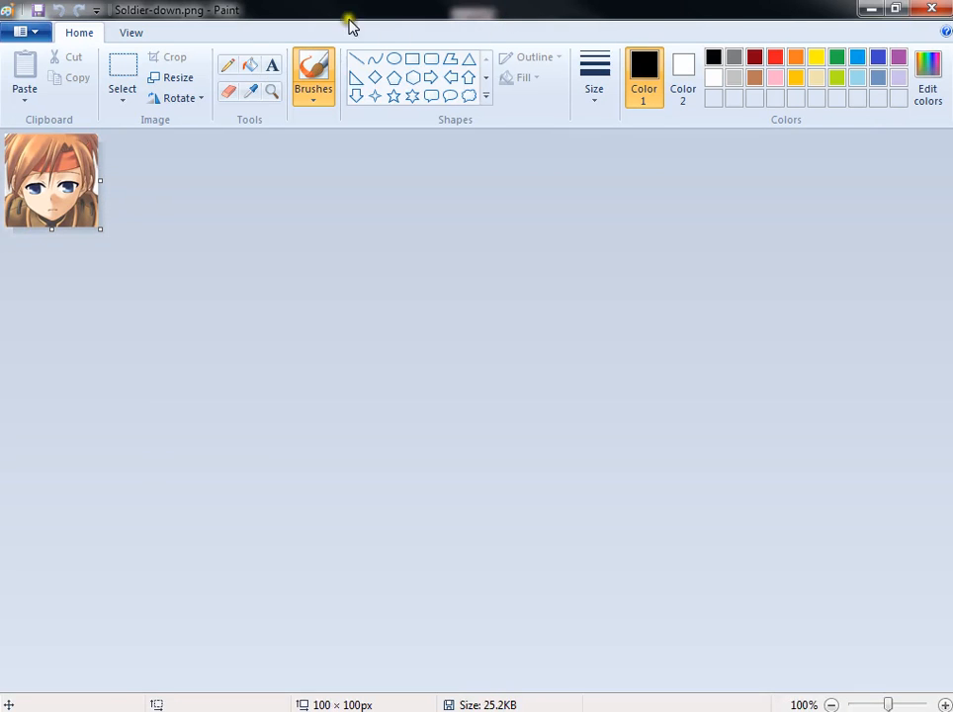
left_click(228, 65)
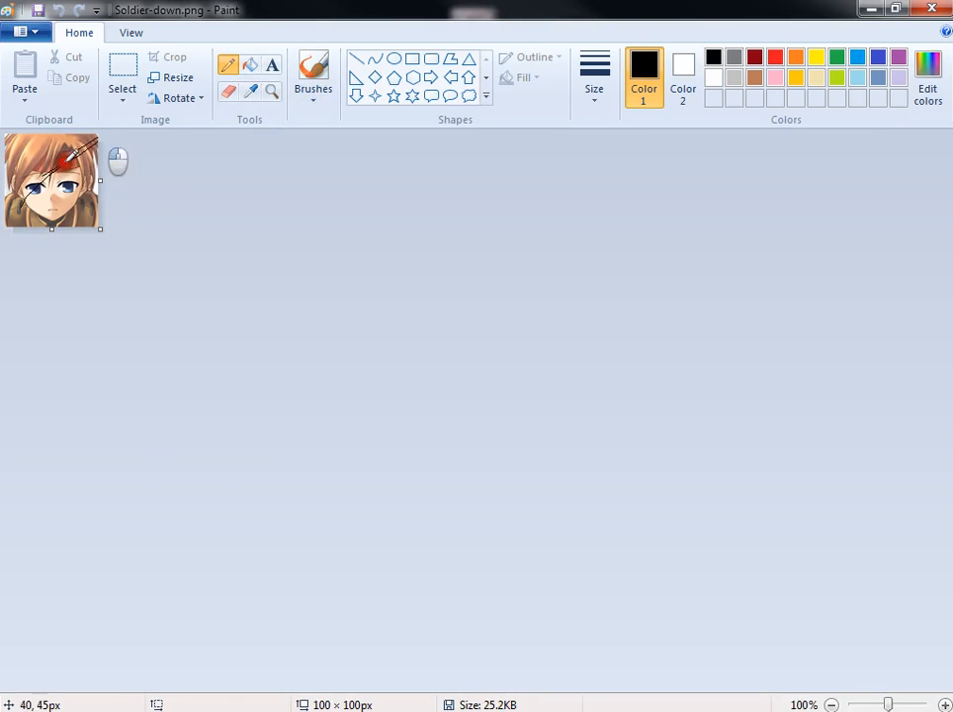
mouse_move(117, 160)
left_mouse_down()
mouse_move(144, 174)
mouse_move(100, 193)
mouse_move(290, 159)
left_mouse_up()
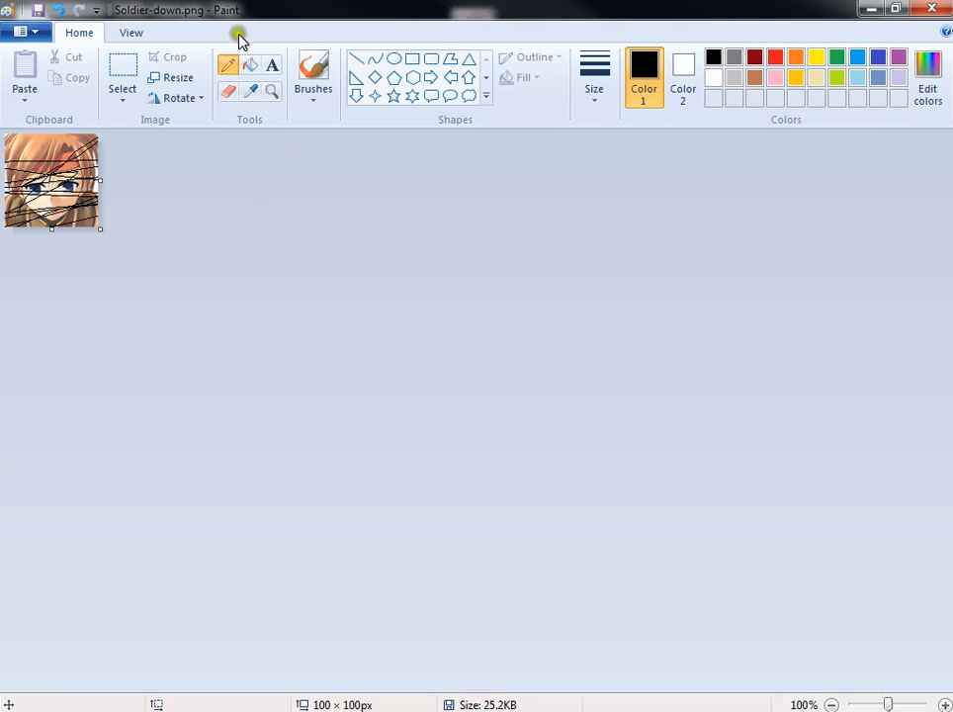
left_click(39, 10)
Step: Open the Soldier.png portrait in Paint, scribble black pencil lines over the face, save it and close Paint
mouse_move(445, 6)
left_mouse_down()
mouse_move(473, 163)
mouse_move(447, 334)
left_mouse_up()
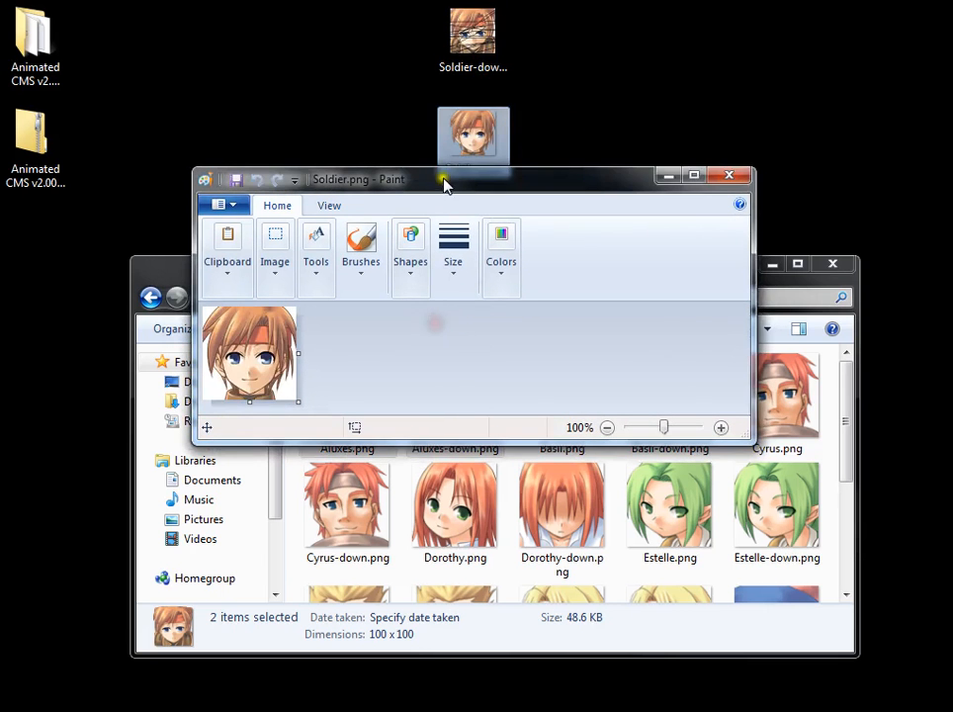
left_click_drag(437, 171, 489, 0)
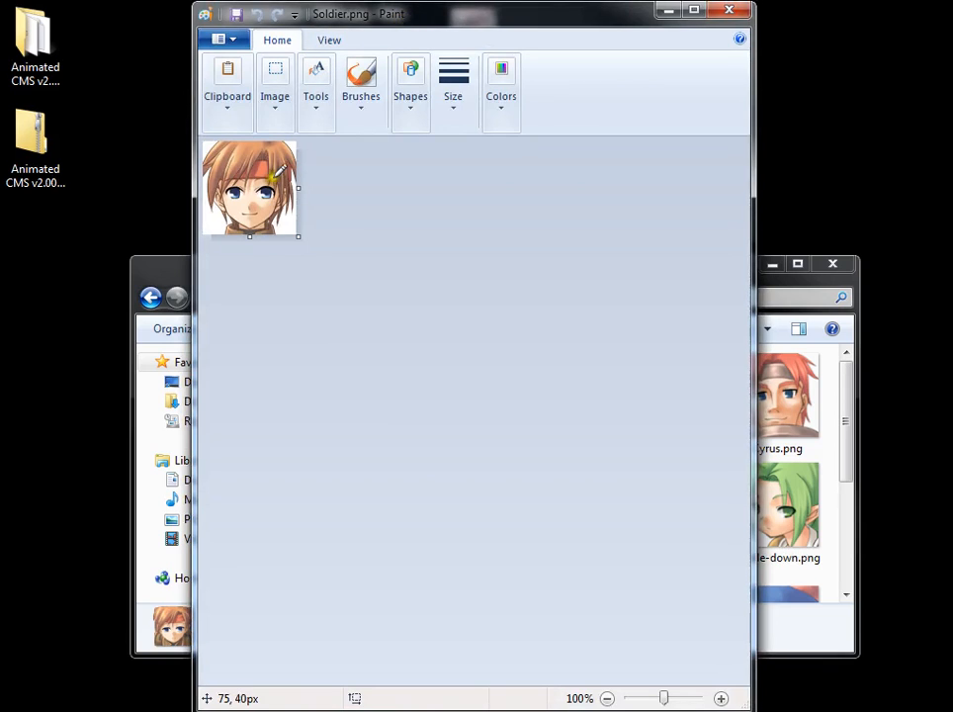
mouse_move(275, 180)
left_mouse_down()
mouse_move(251, 203)
mouse_move(298, 185)
left_mouse_up()
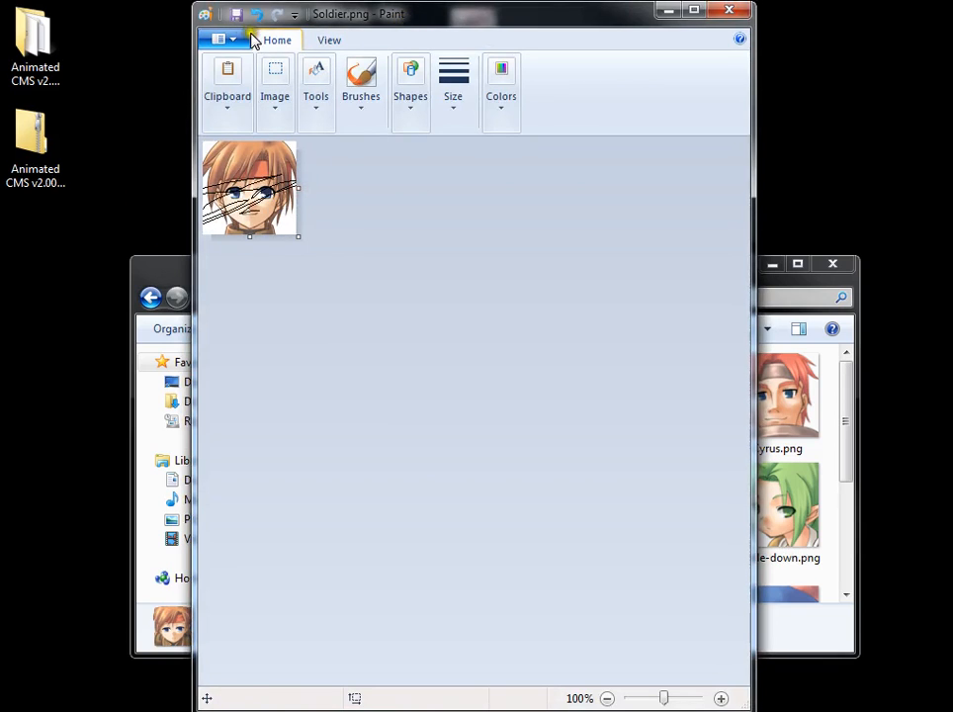
left_click(733, 10)
Step: Move Soldier.png and Soldier-down.png from the desktop into the ACMS Portraits folder
left_click_drag(568, 17, 426, 206)
left_click_drag(492, 149, 547, 440)
Step: Copy Basil.png from the ACMS Texts folder to the desktop
key("BackSpace")
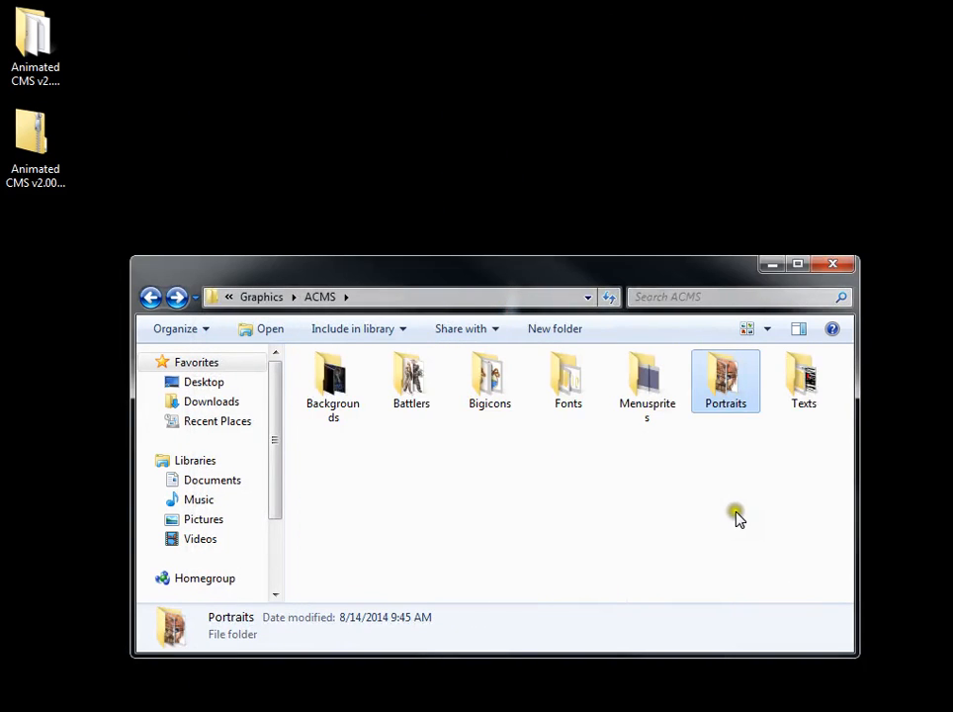
double_click(807, 394)
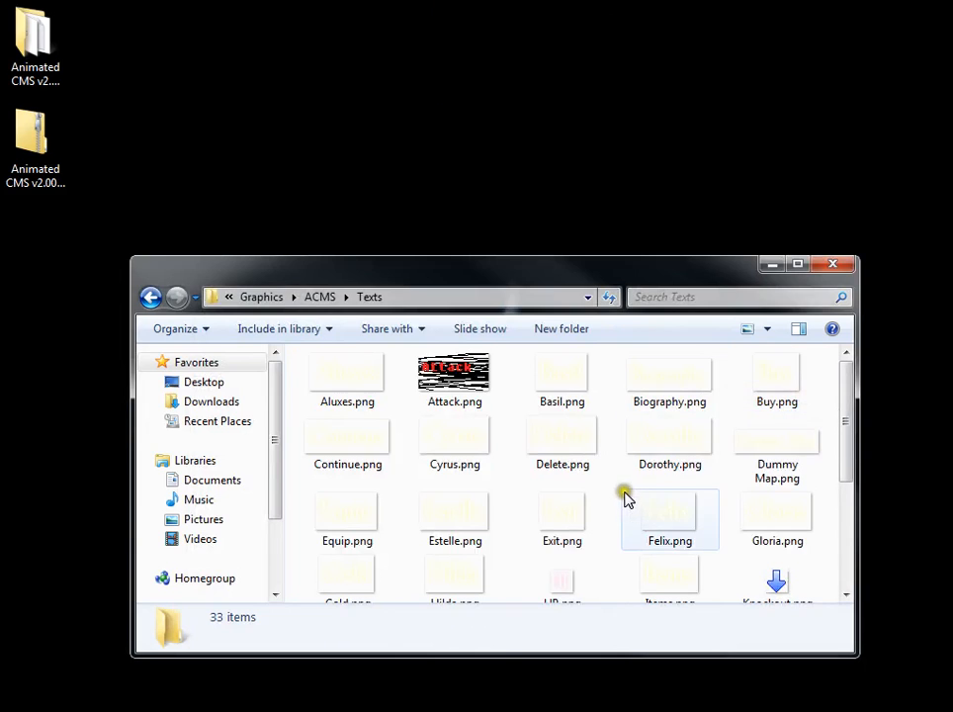
right_click(560, 392)
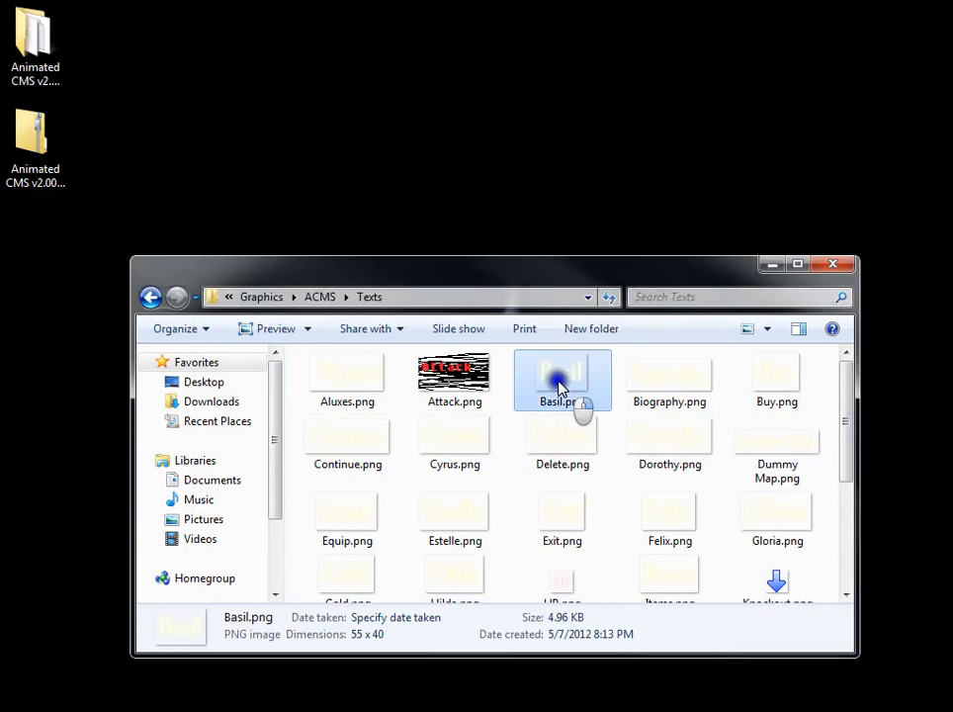
left_click(531, 399)
left_click(568, 377)
right_click_drag(570, 382, 427, 128)
left_click(438, 153)
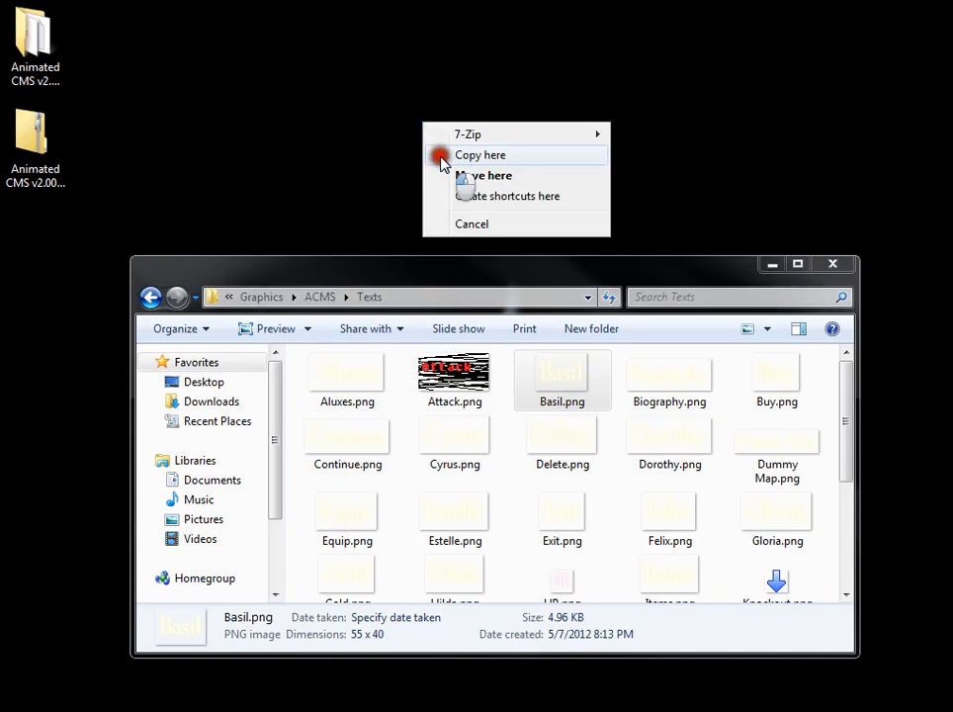
Step: Open the desktop copy of Basil.png in Paint and scribble over the name with the black pencil
left_click(484, 158)
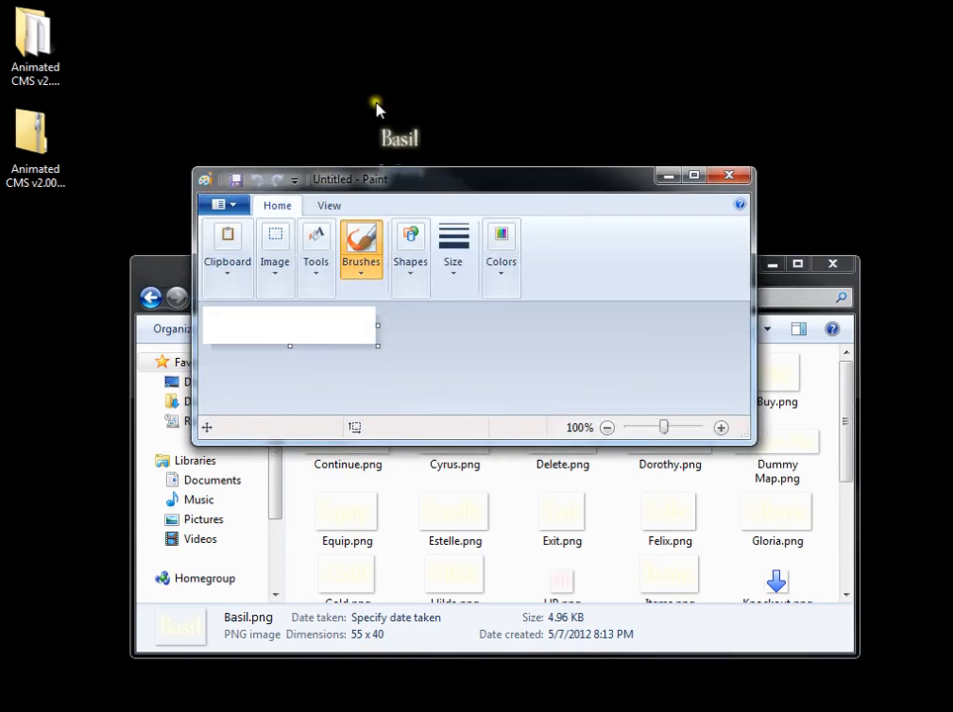
mouse_move(418, 146)
left_mouse_down()
mouse_move(393, 124)
mouse_move(349, 321)
mouse_move(344, 312)
left_mouse_up()
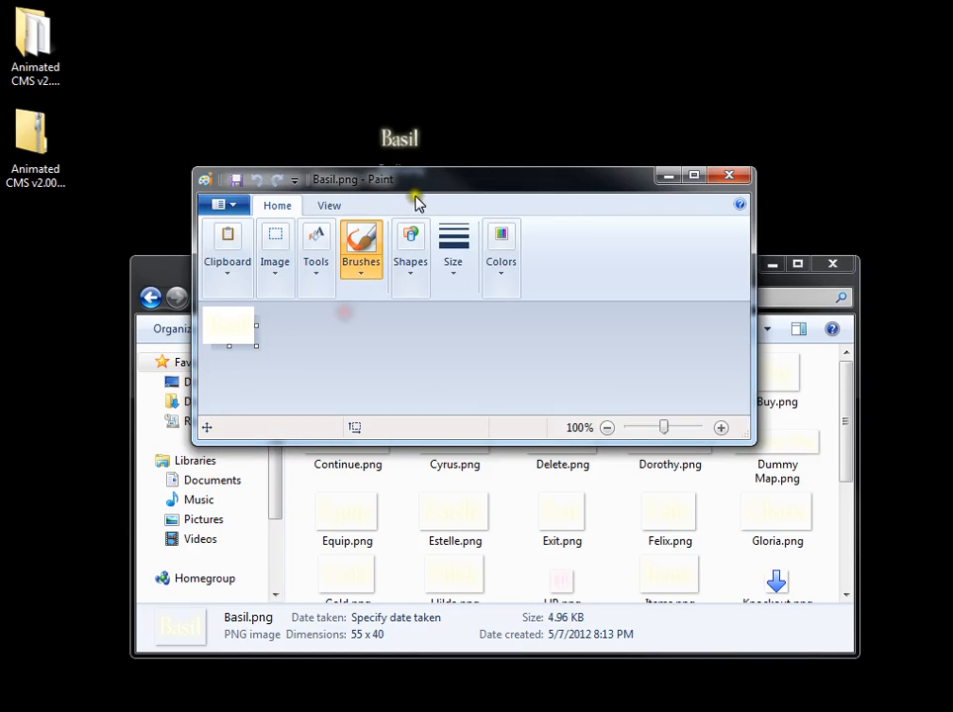
left_click_drag(427, 190, 336, 27)
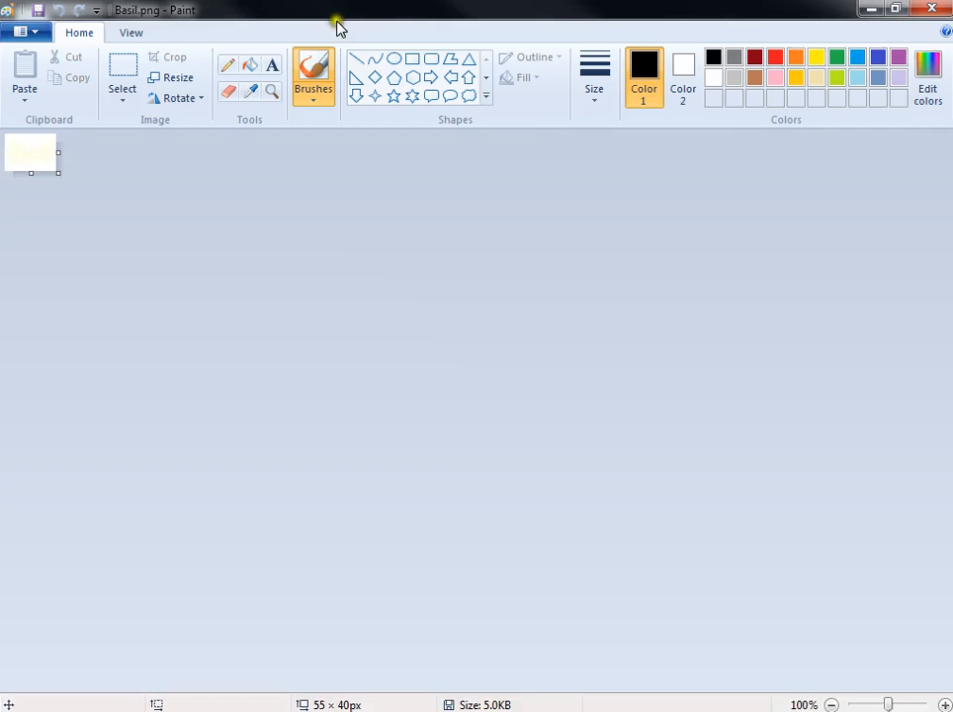
left_click(231, 71)
mouse_move(8, 167)
left_mouse_down()
mouse_move(67, 141)
mouse_move(6, 145)
mouse_move(222, 160)
mouse_move(110, 189)
left_mouse_up()
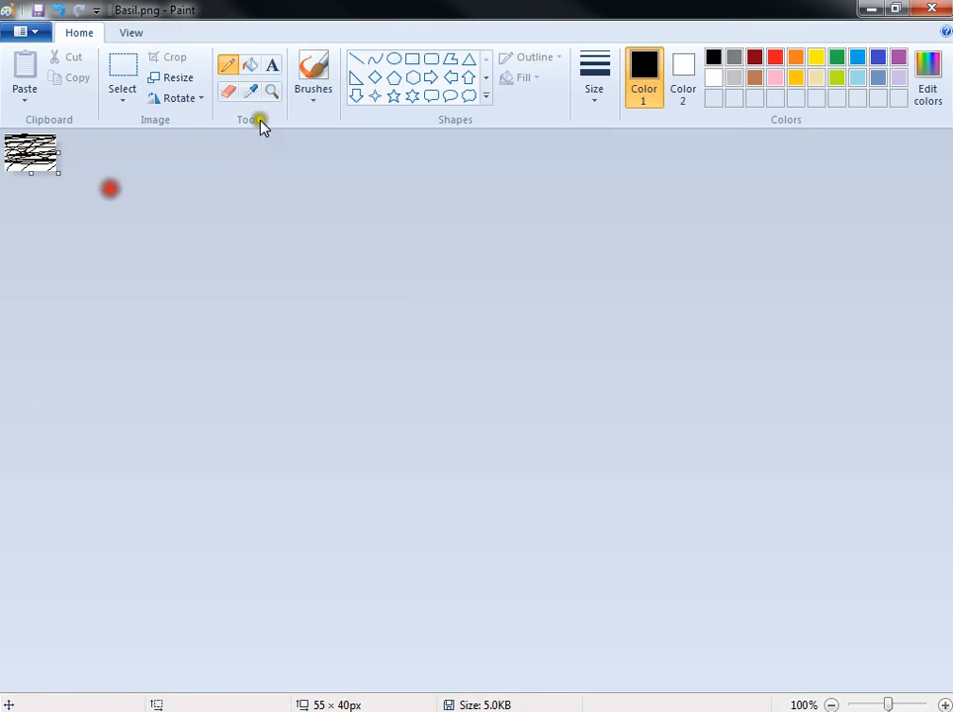
Step: Add short bold red text in 16-point Fixedsys over the scribbles, save Basil.png and close Paint
left_click(270, 65)
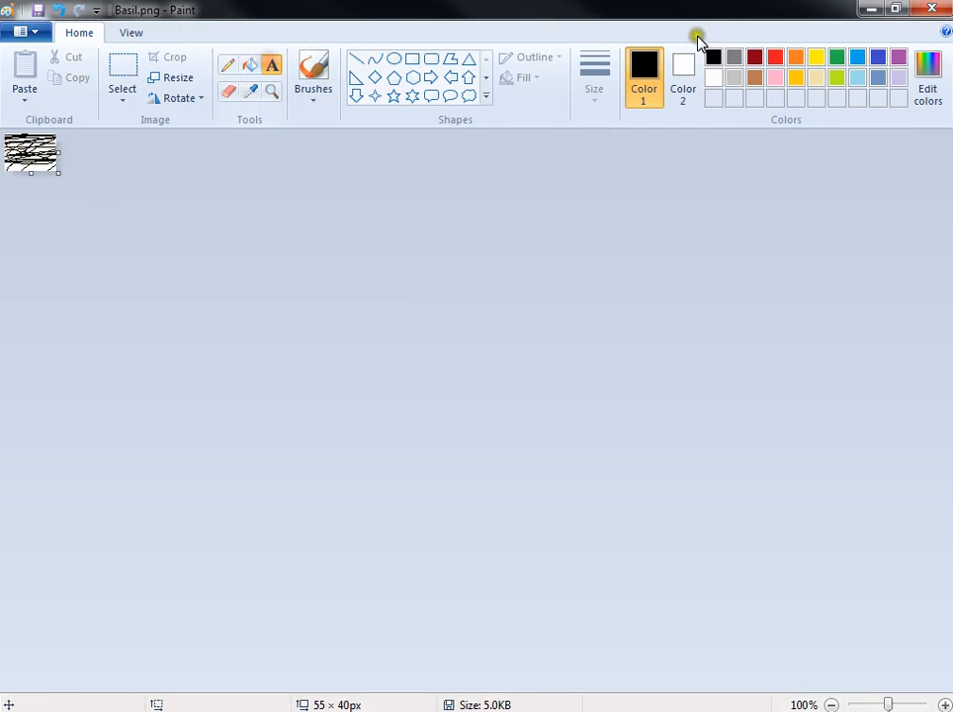
left_click(774, 58)
left_click(28, 156)
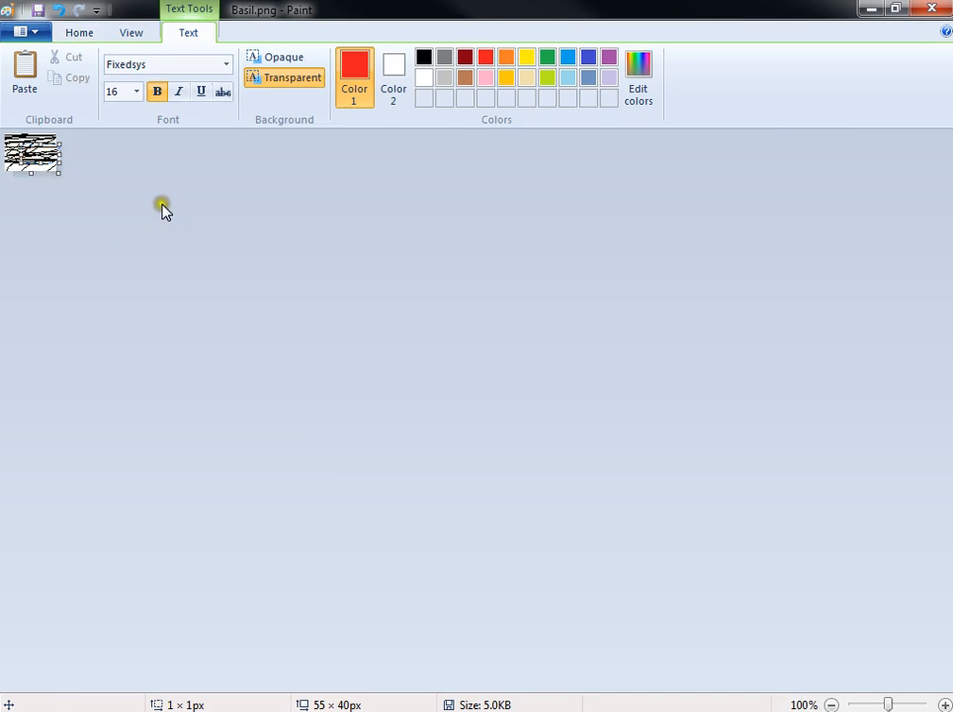
type("dies")
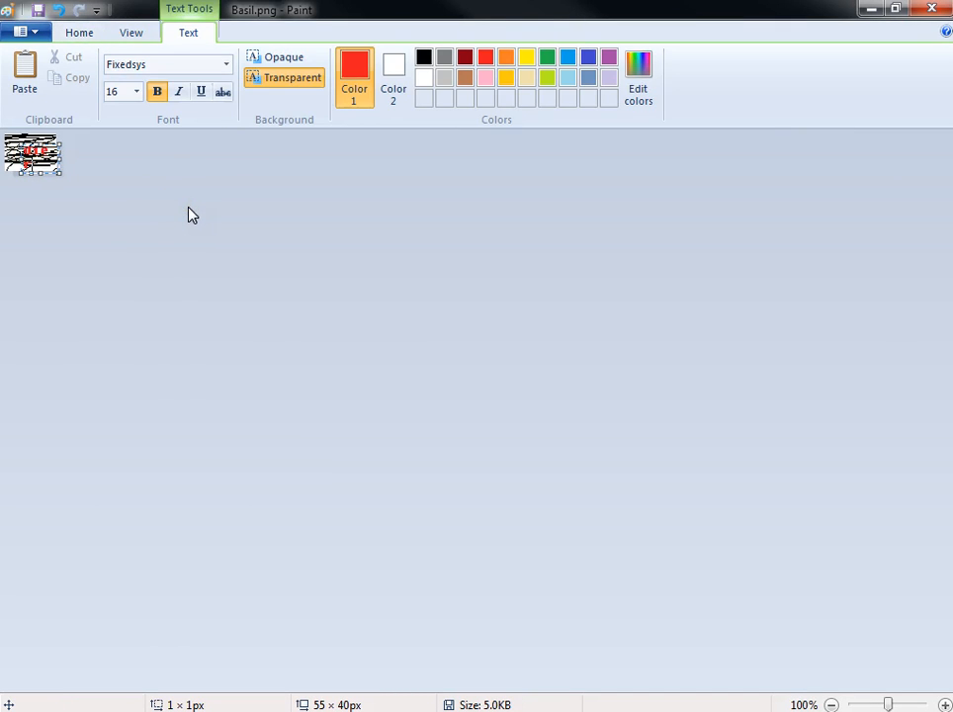
left_click(233, 264)
left_click(46, 6)
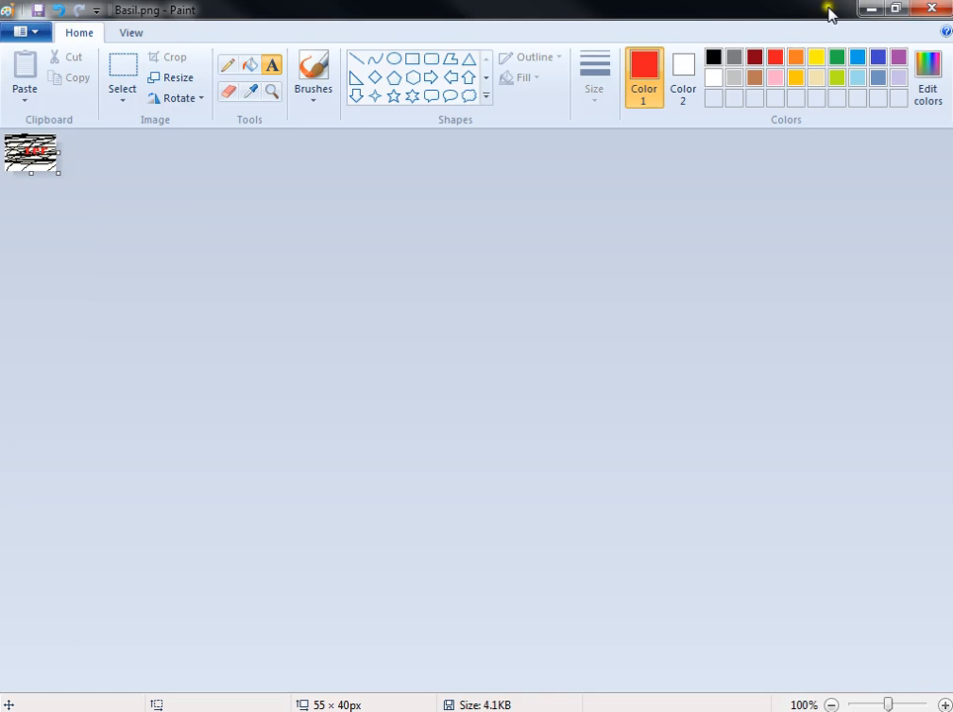
left_click(929, 9)
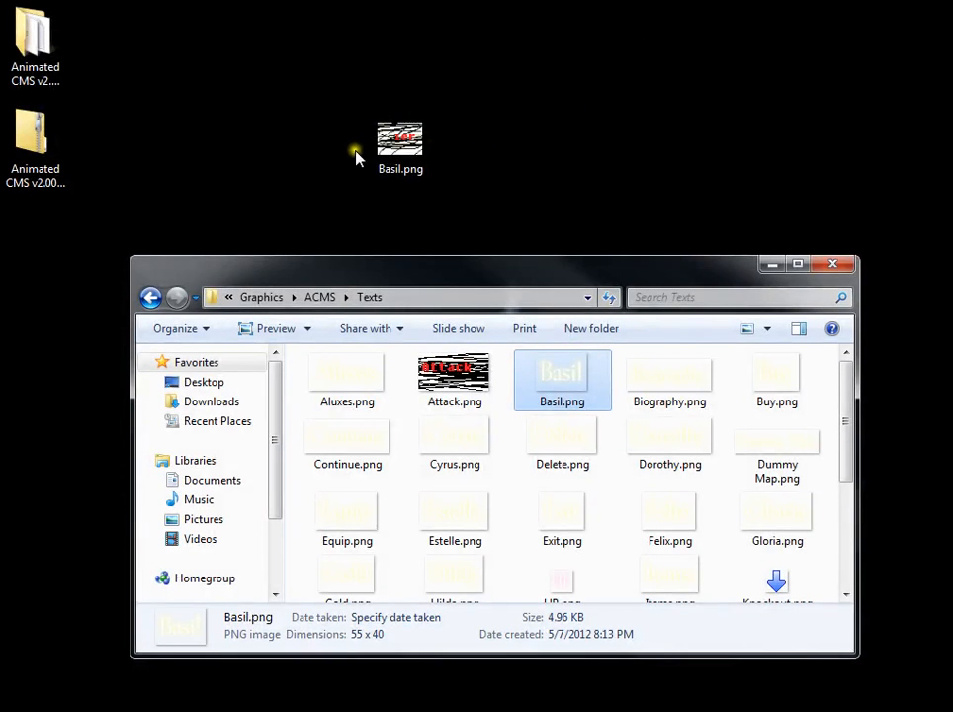
Step: Rename the edited Basil.png on the desktop to Soldier.png and move it into the ACMS Texts folder
left_click_drag(401, 146, 494, 522)
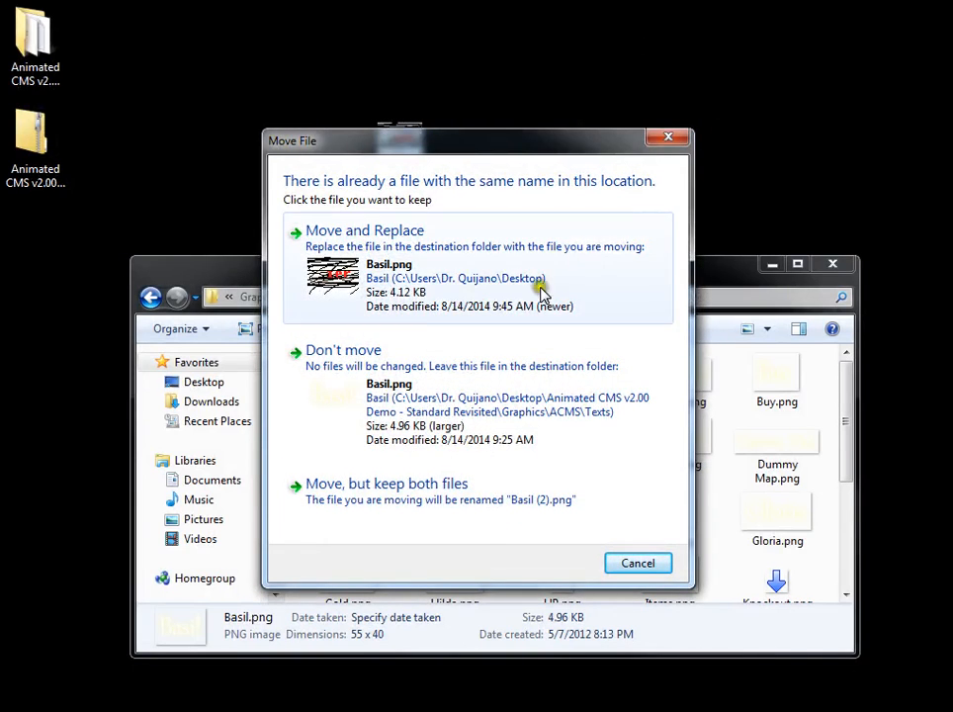
left_click(339, 414)
left_click(400, 144)
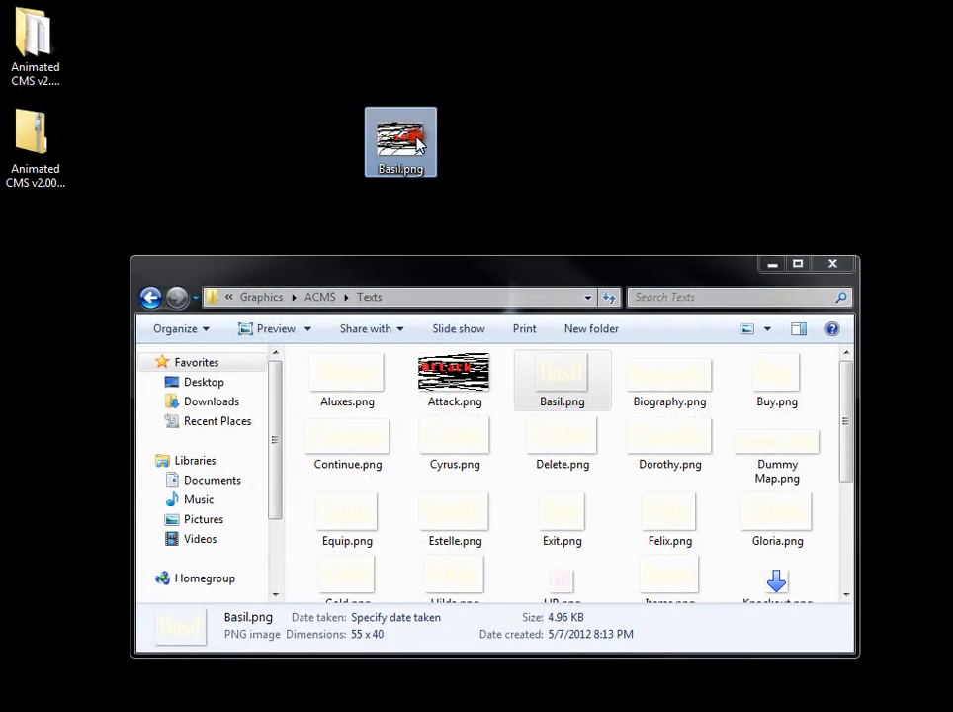
left_click(407, 171)
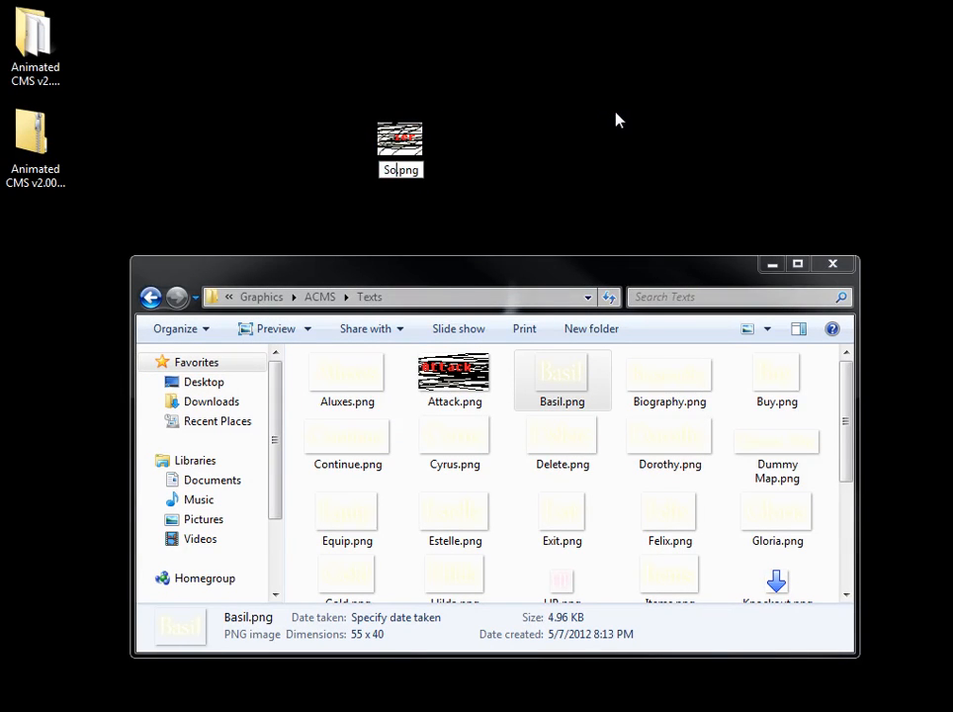
type("Soldier")
key("Return")
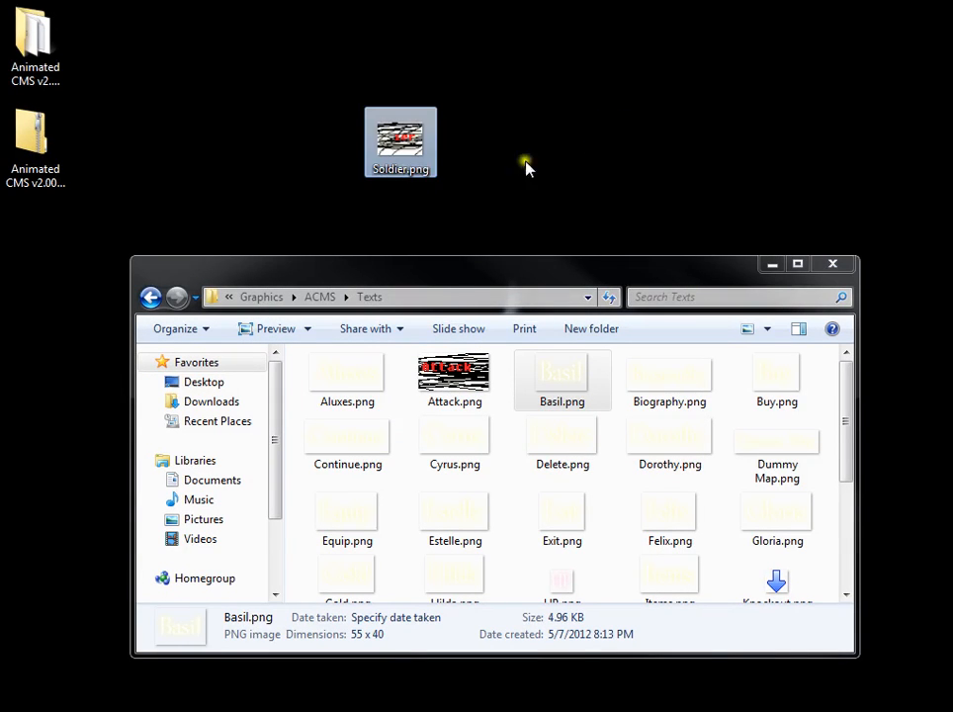
left_click_drag(401, 158, 454, 518)
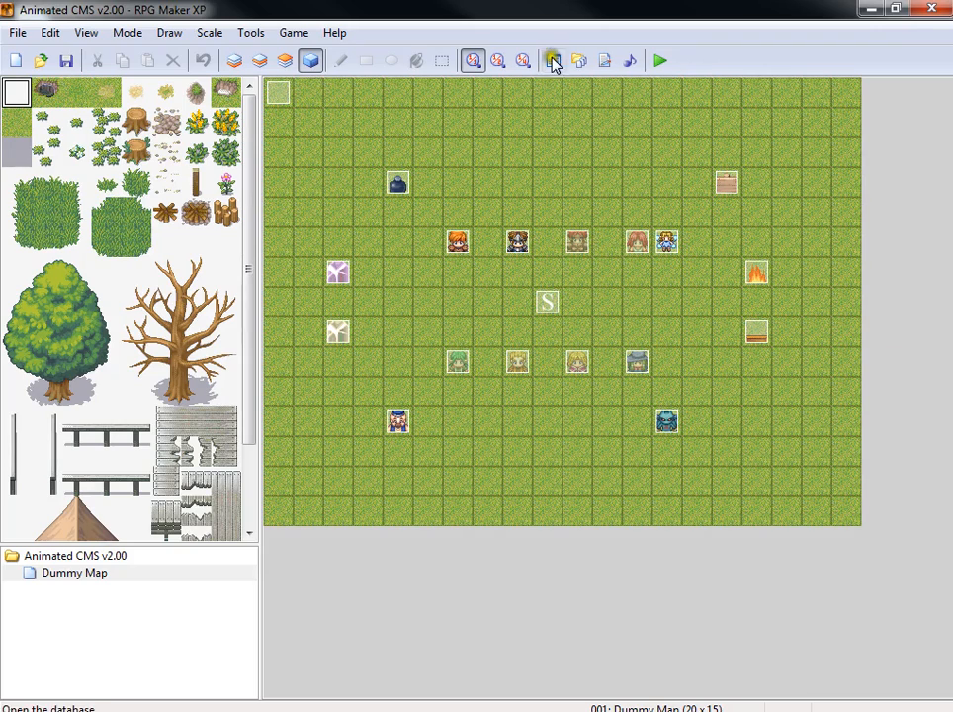
left_click(553, 61)
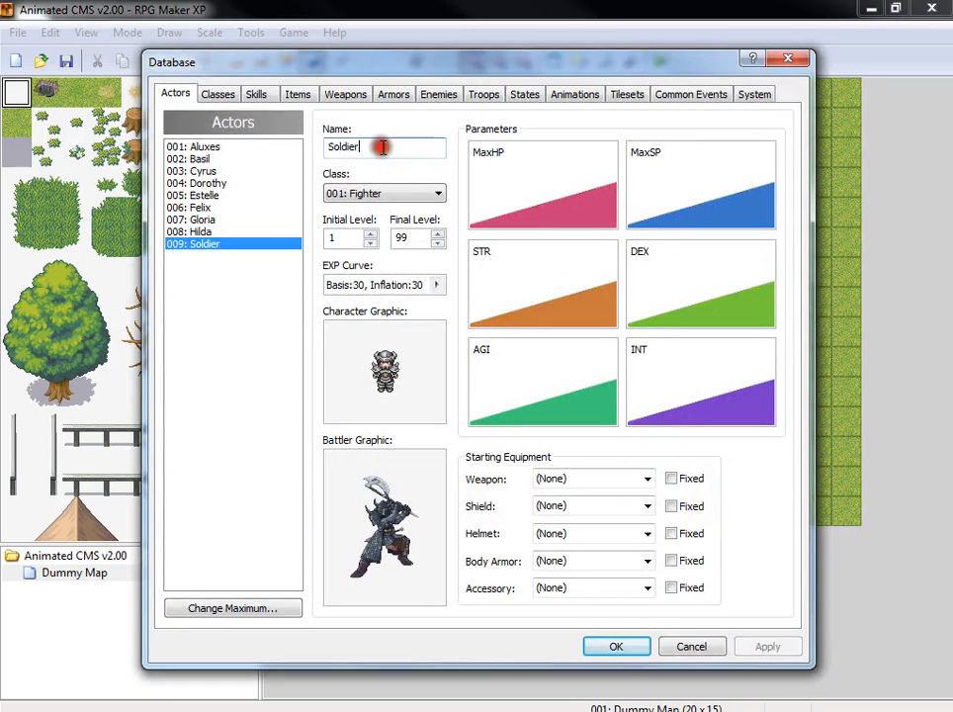
left_click(439, 236)
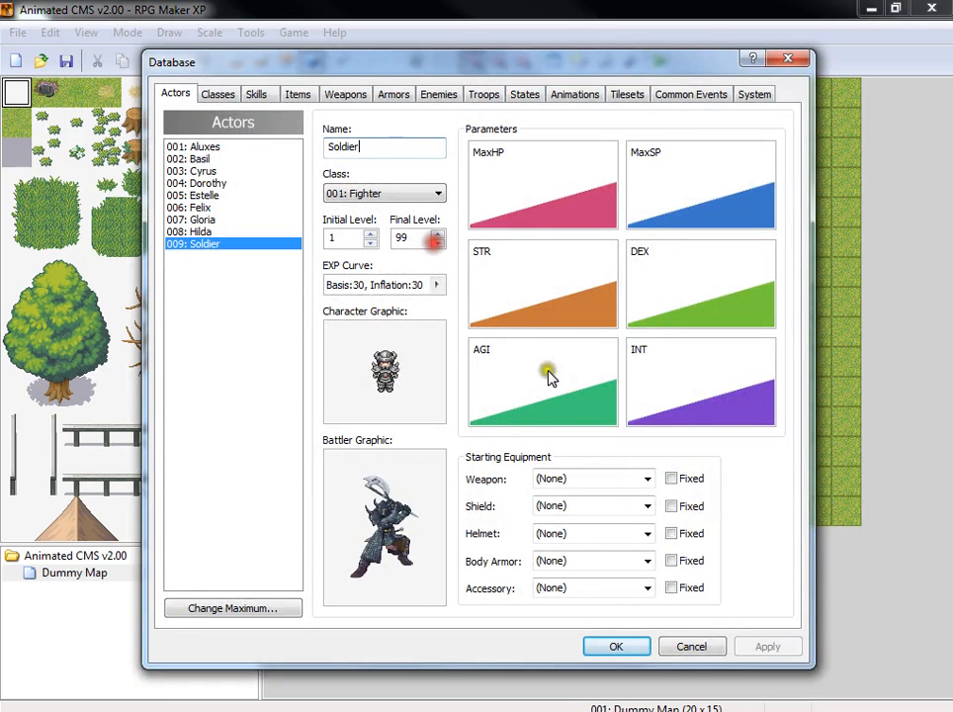
left_click(612, 647)
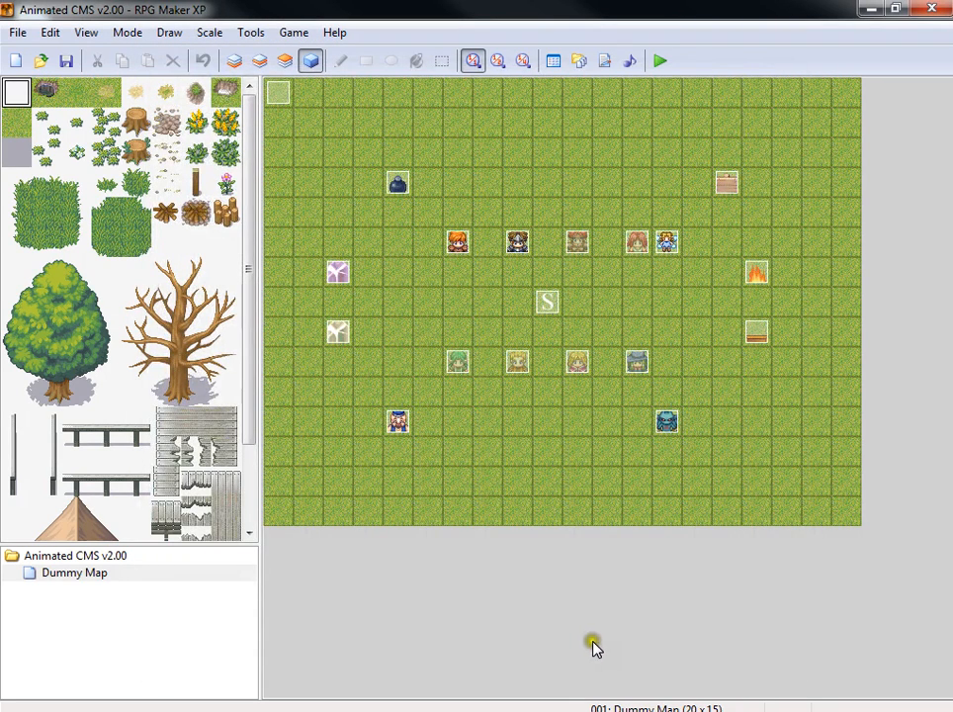
Step: Replace Basil with 009: Soldier in the database's initial party
left_click(555, 62)
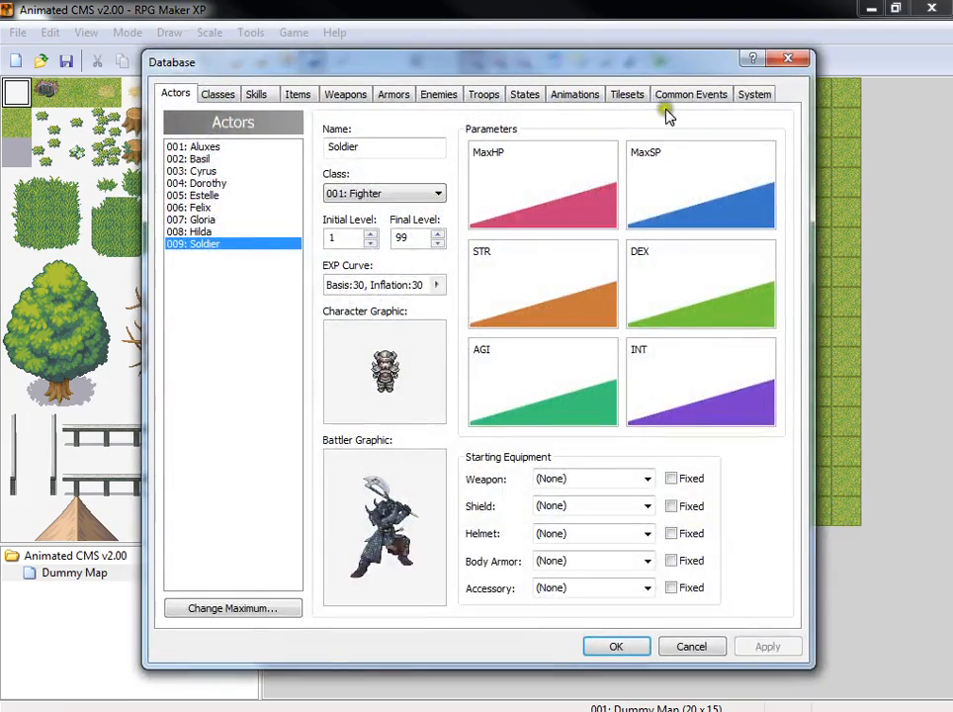
left_click(755, 93)
left_click(213, 187)
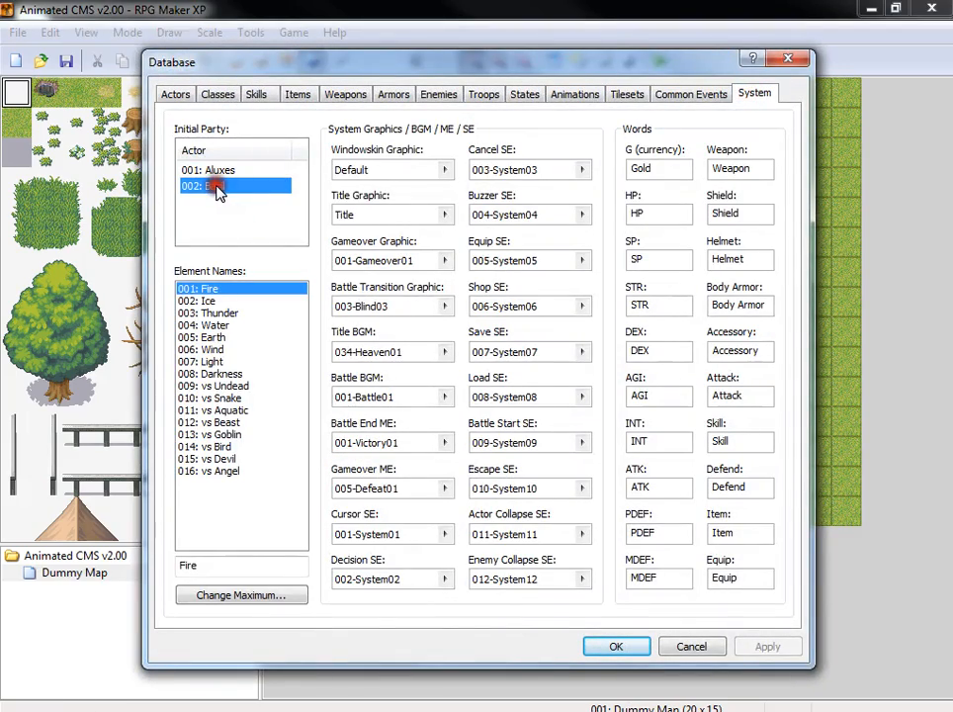
right_click(202, 187)
left_click(220, 195)
left_click(260, 204)
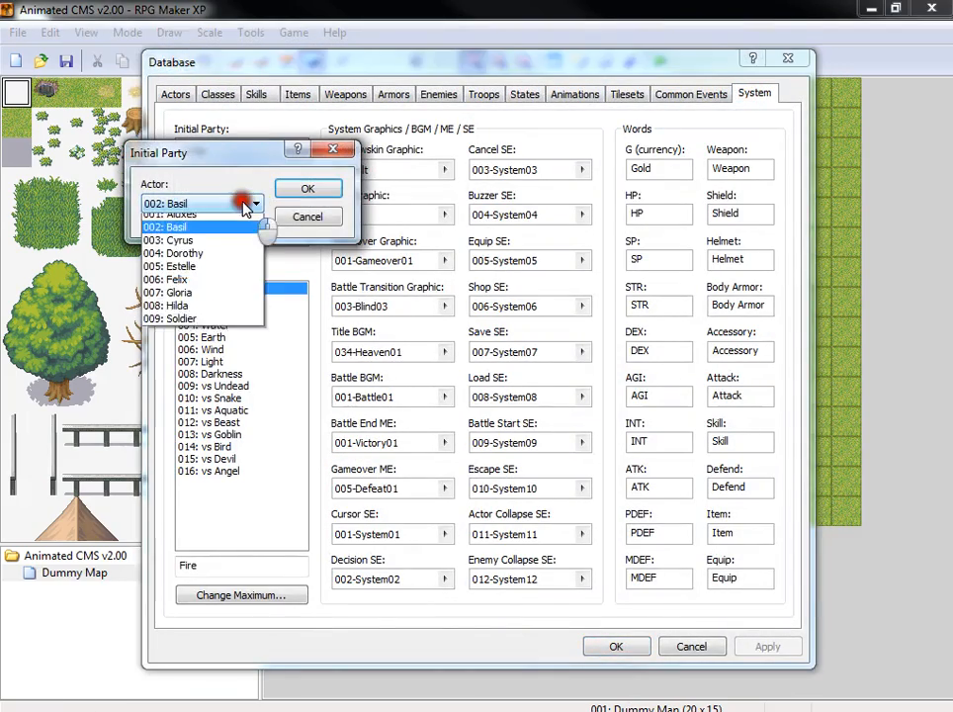
left_click(188, 326)
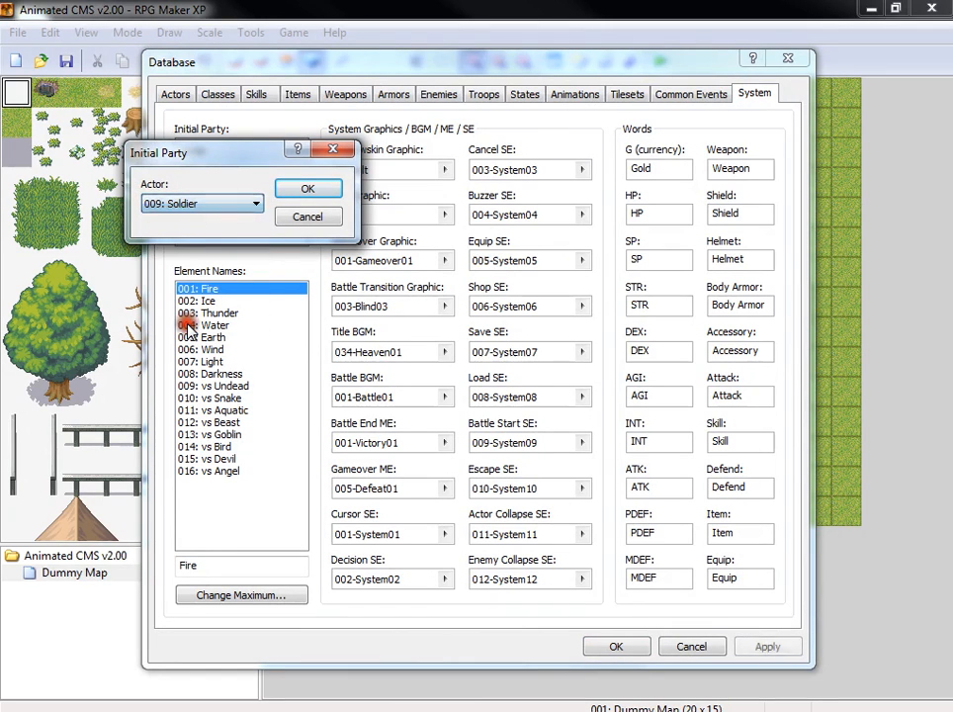
left_click(302, 190)
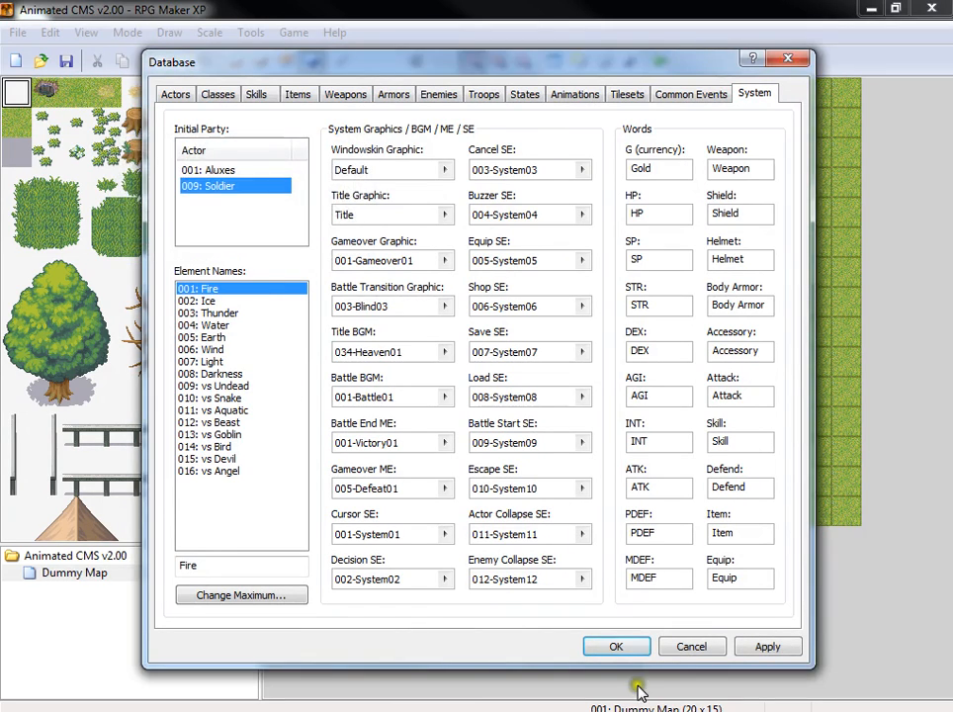
left_click(616, 646)
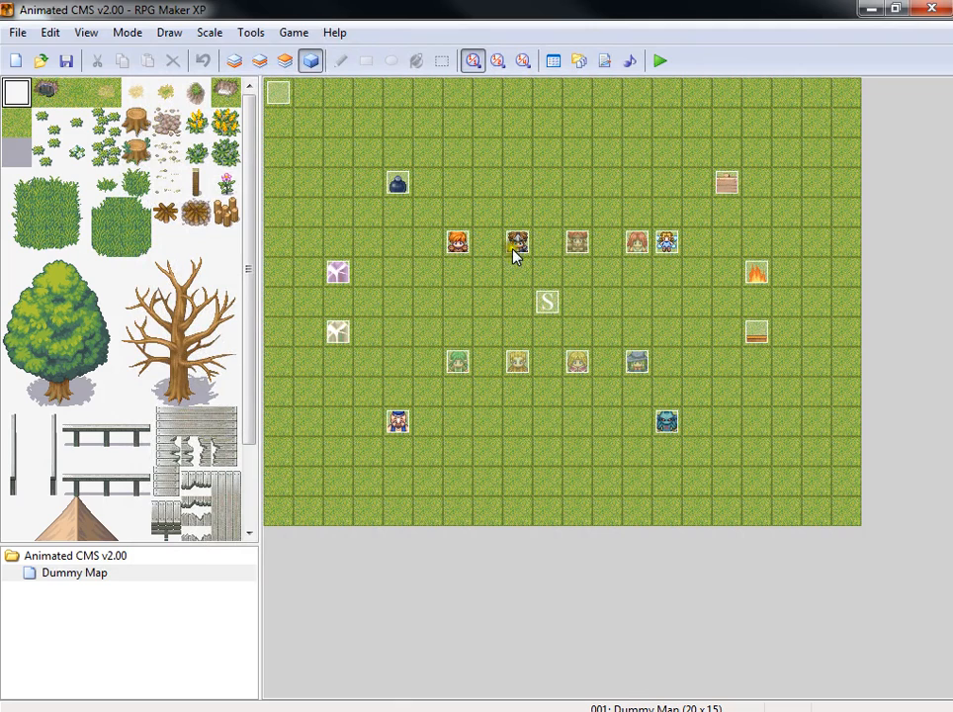
Step: Copy the Cyrus event on the Dummy Map and paste it onto the empty tile diagonally up and right of it
right_click(579, 249)
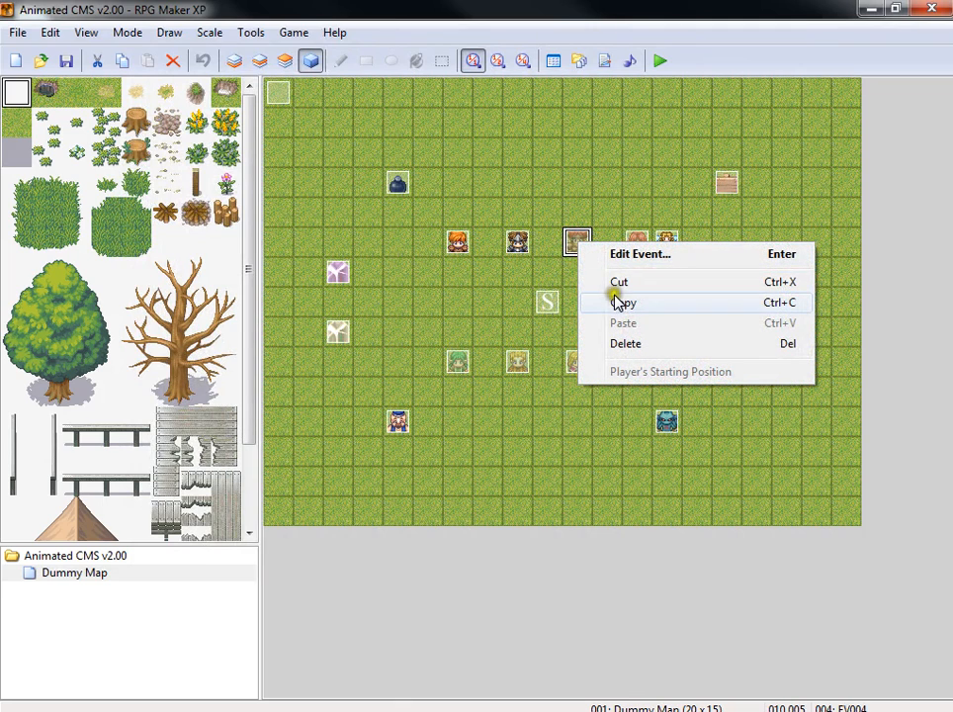
left_click(617, 302)
right_click(608, 209)
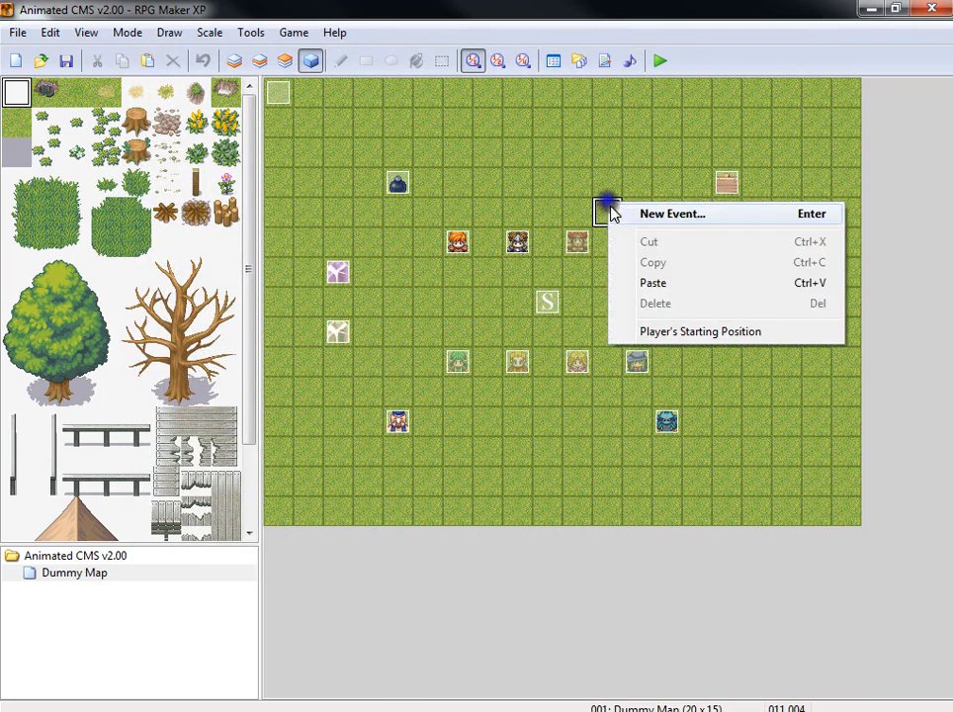
left_click(624, 282)
Step: Edit the pasted event's conditional branch so it checks whether 009: Soldier is in the party
double_click(611, 214)
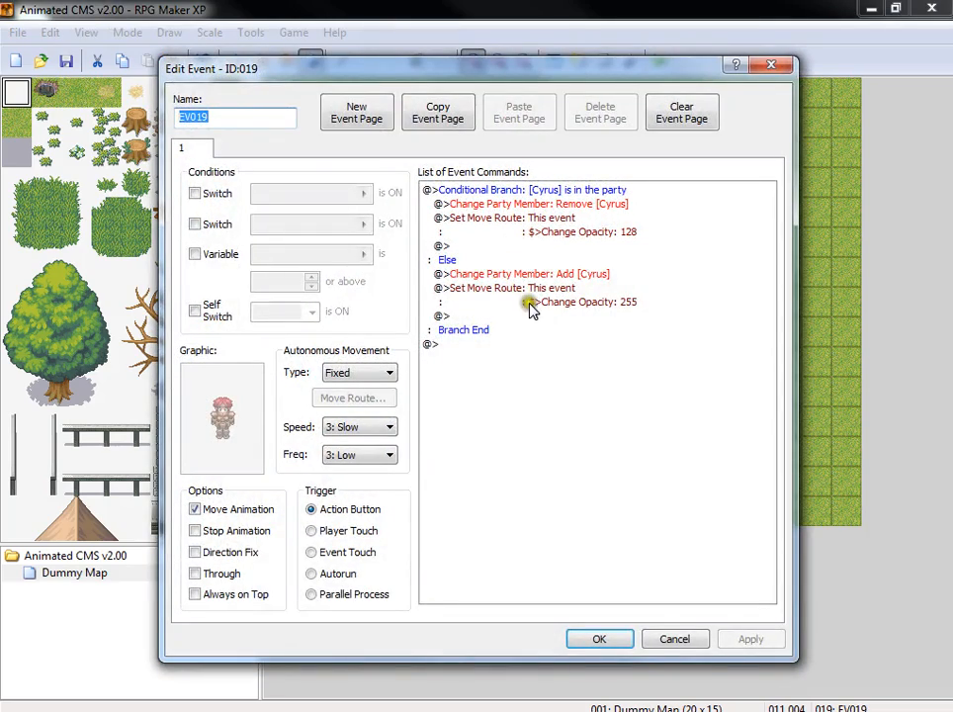
right_click(535, 194)
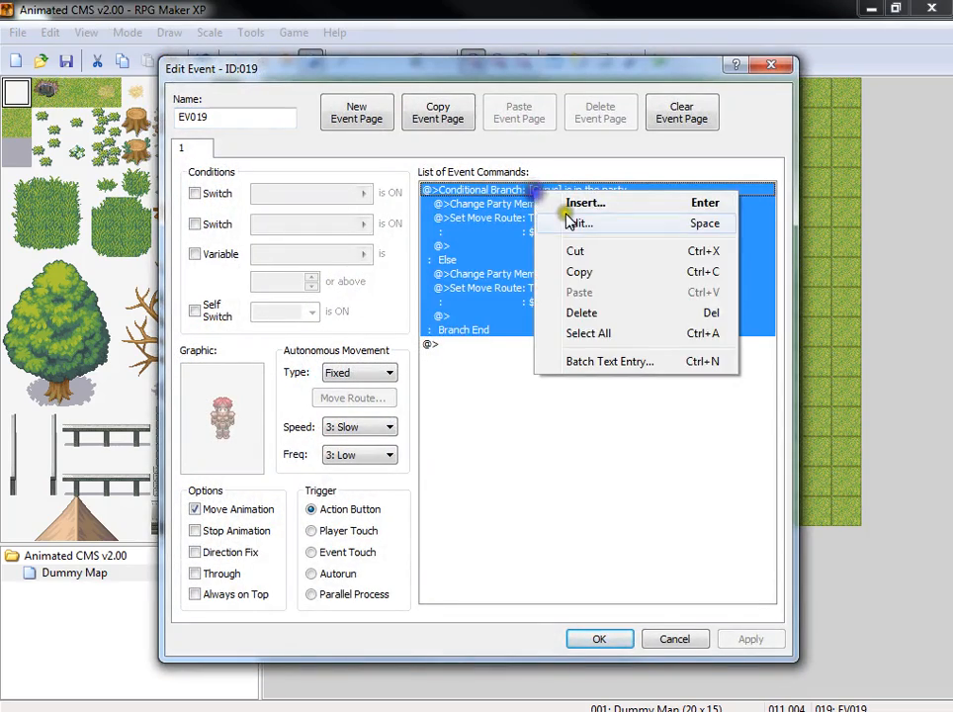
left_click(571, 226)
left_click(637, 294)
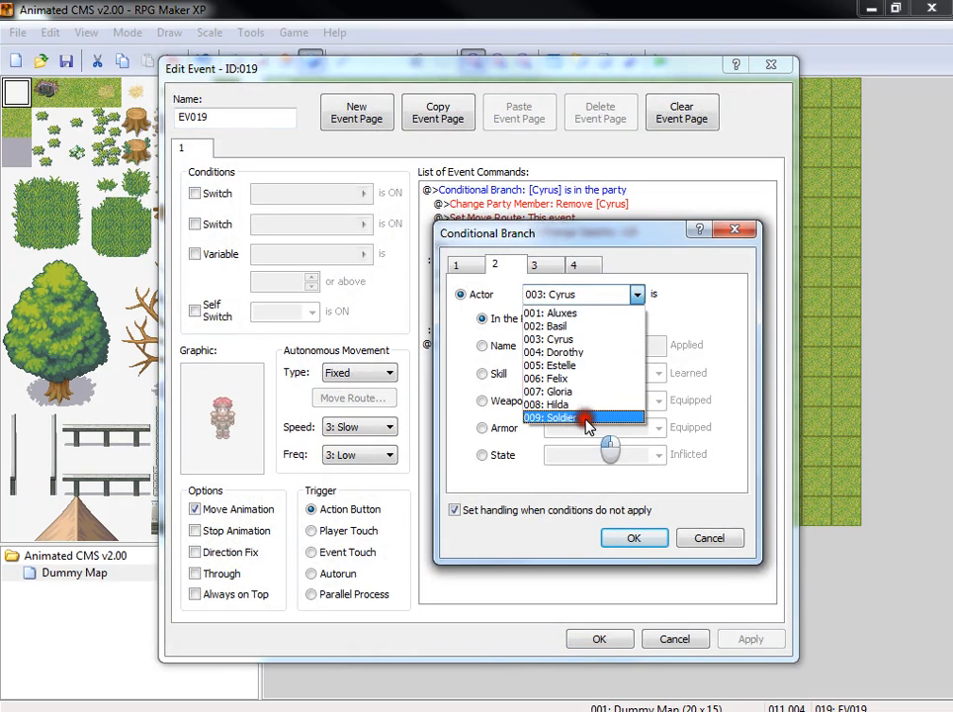
left_click(588, 420)
left_click(631, 538)
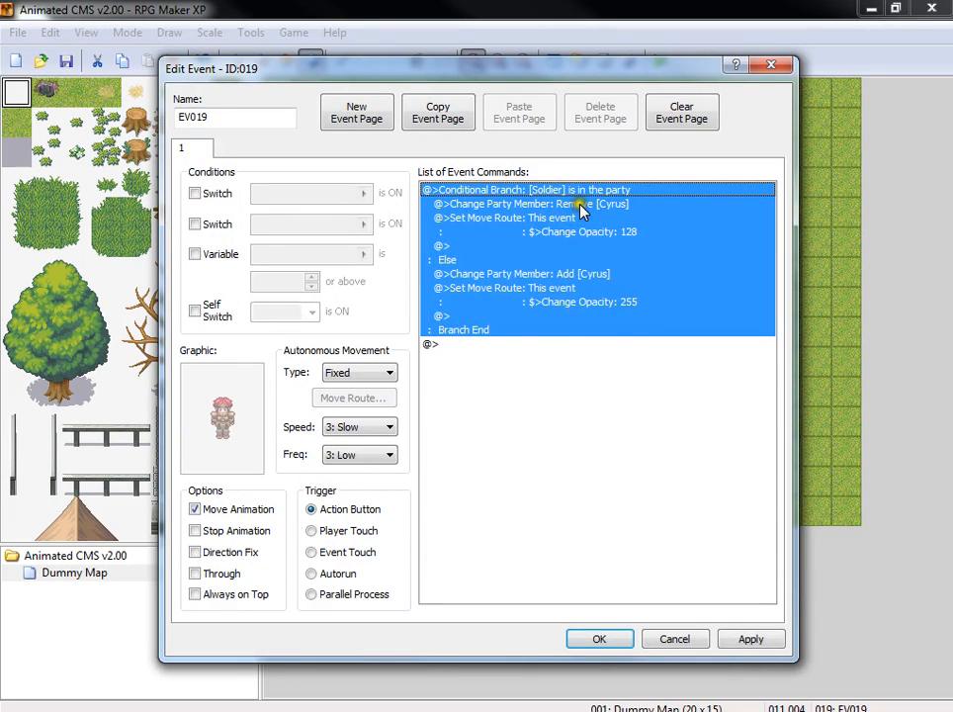
Step: Change the actor in the event's Remove party member command to 009: Soldier
left_click(582, 211)
right_click(607, 212)
left_click(626, 237)
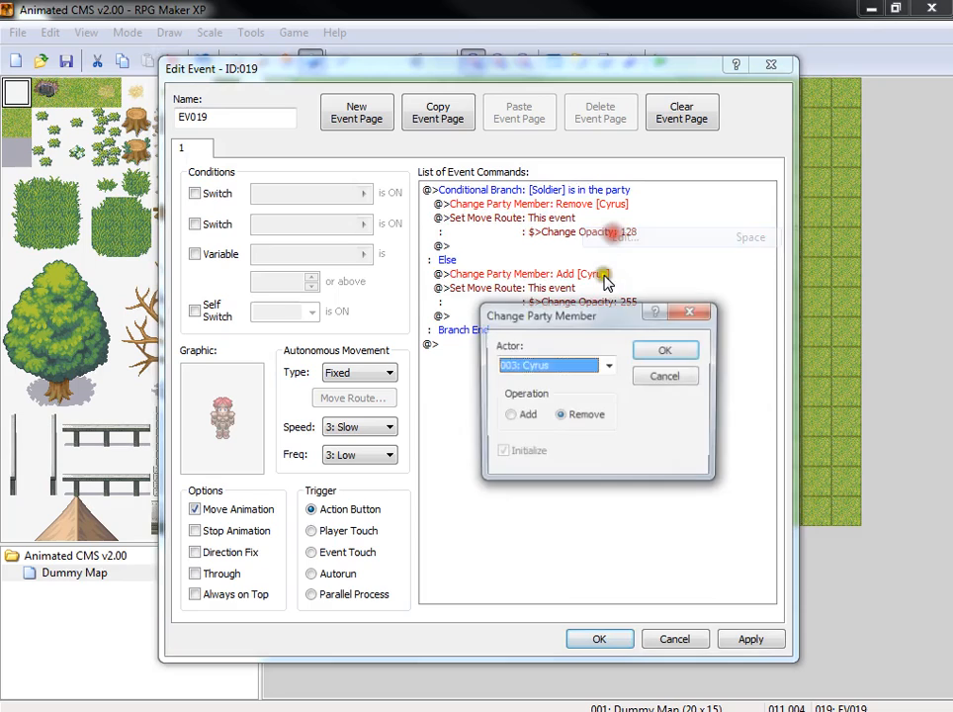
left_click(602, 367)
left_click(551, 544)
left_click(643, 353)
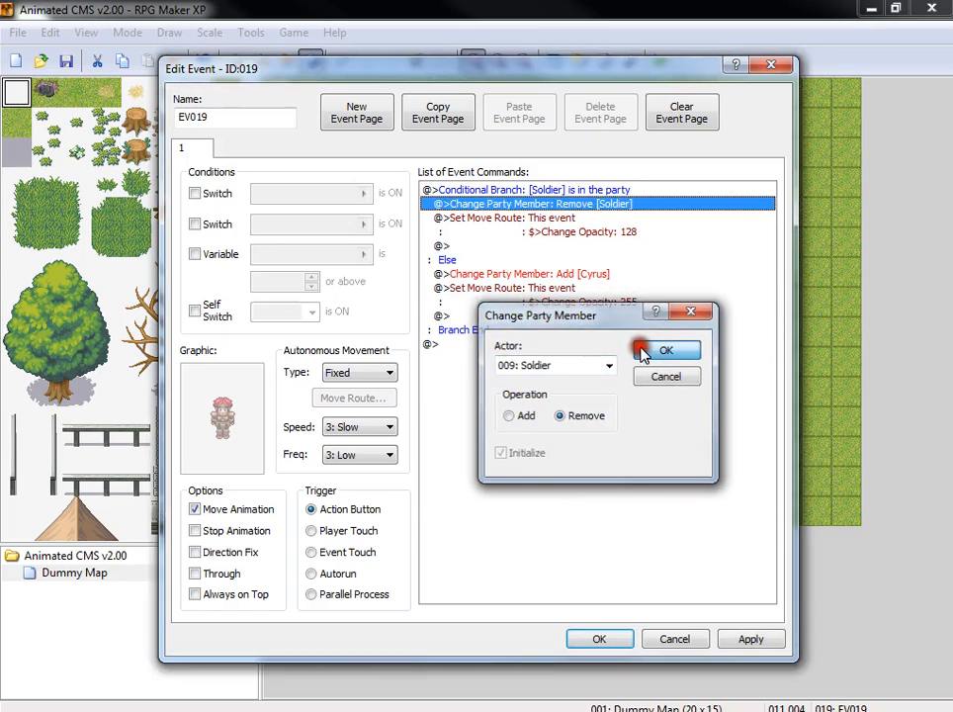
Step: Change the actor in the Else branch's Add party member command to 009: Soldier
left_click(526, 275)
right_click(545, 274)
left_click(560, 308)
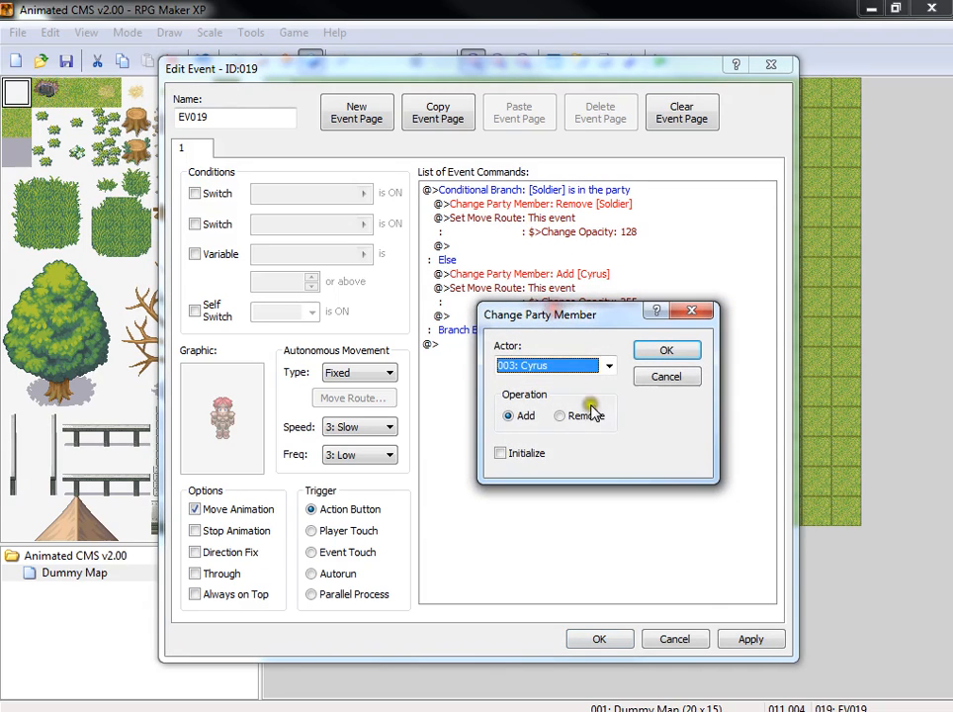
left_click(609, 366)
left_click(567, 499)
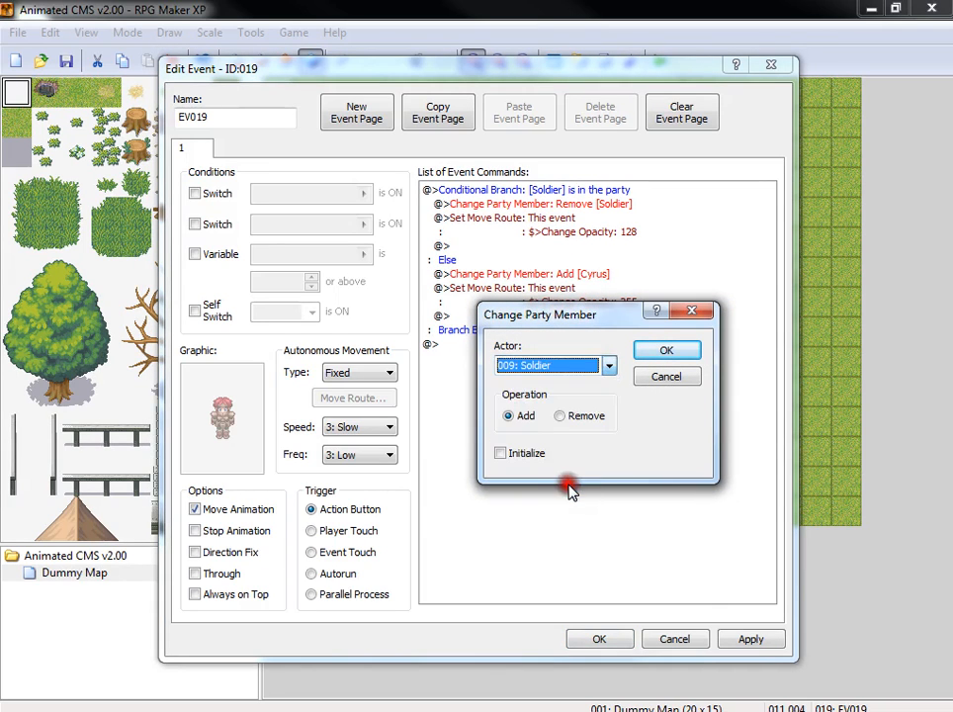
left_click(666, 353)
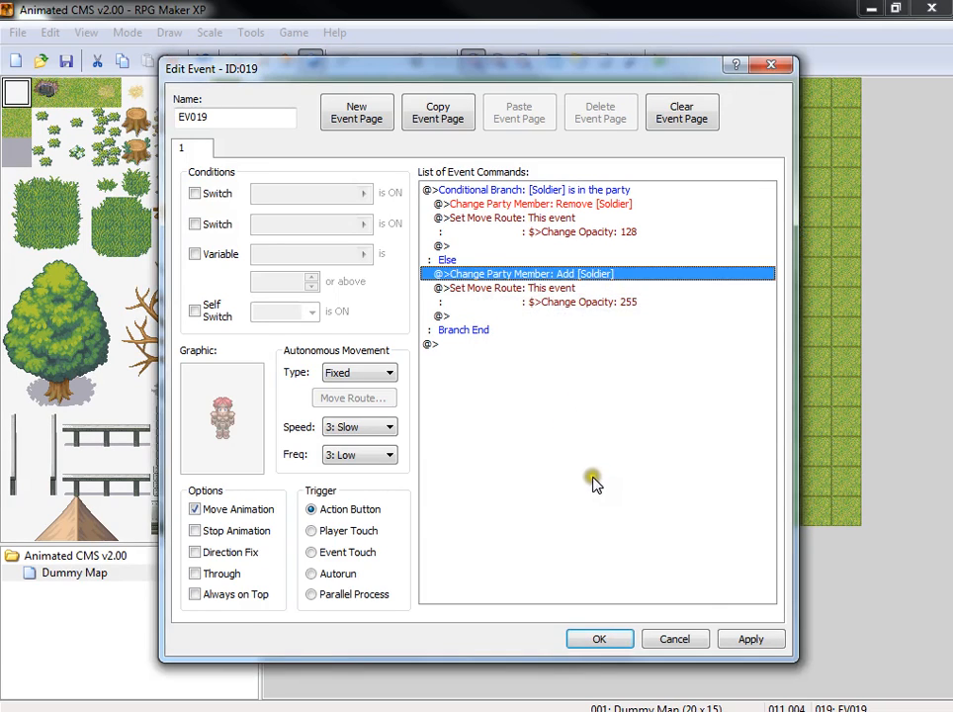
Step: Assign the 014-Warrior02 graphic to the copied event and accept the event's changes
double_click(227, 416)
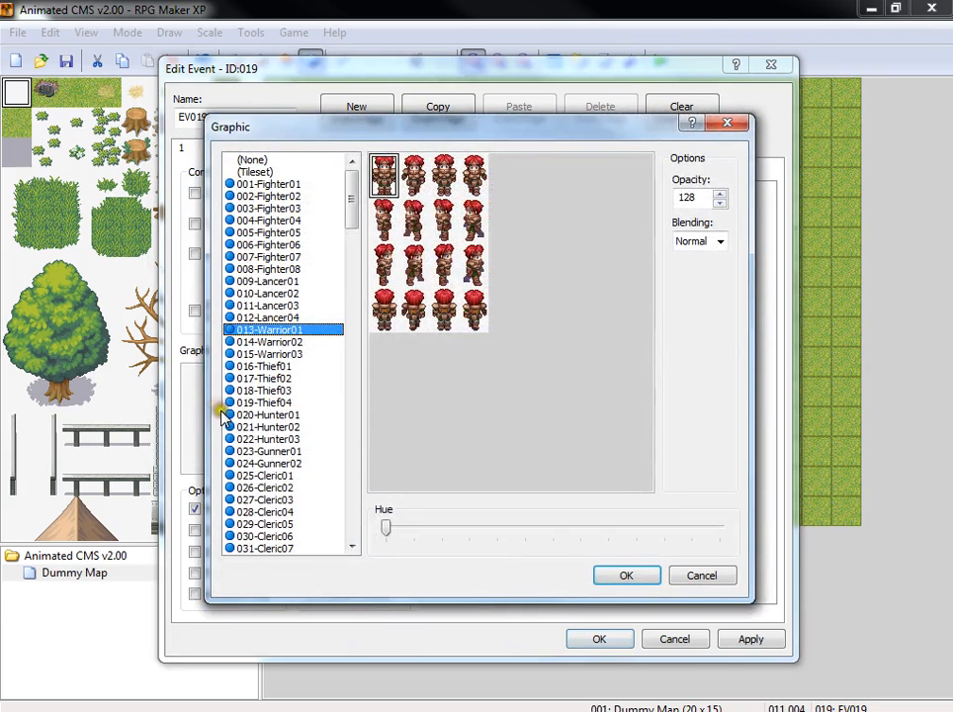
left_click(292, 416)
left_click(287, 356)
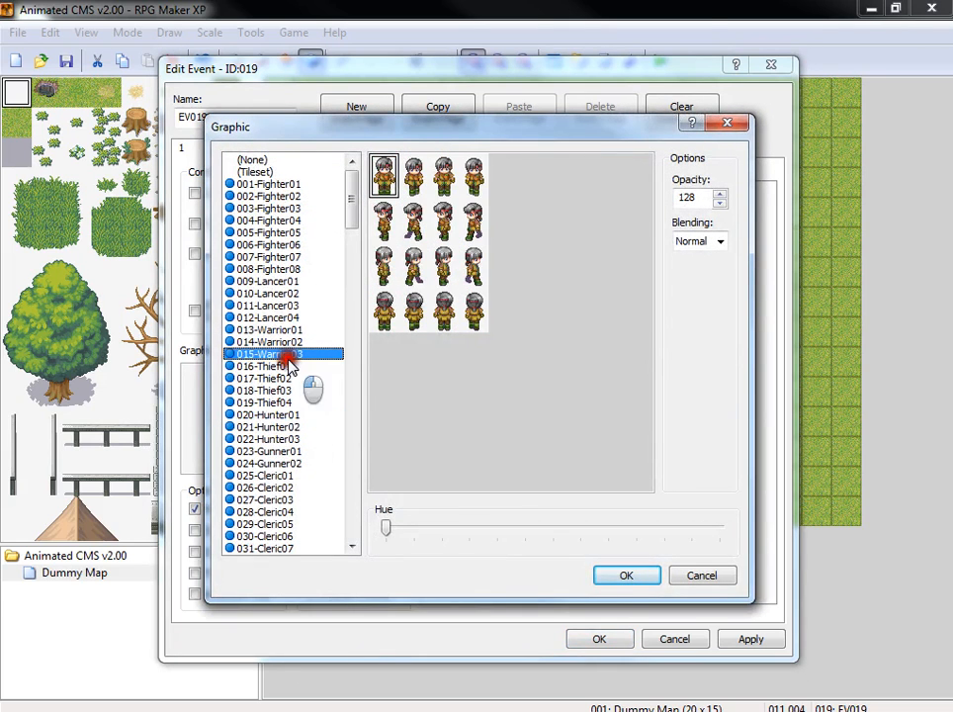
left_click(287, 367)
key("Up")
key("Up")
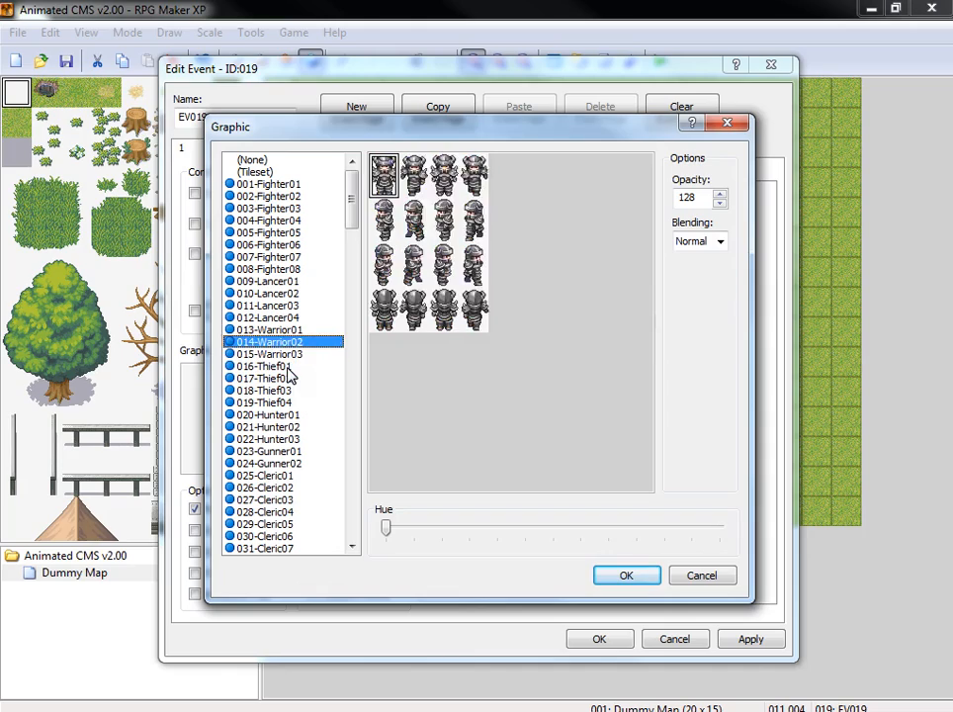
key("Up")
key("Down")
key("Return")
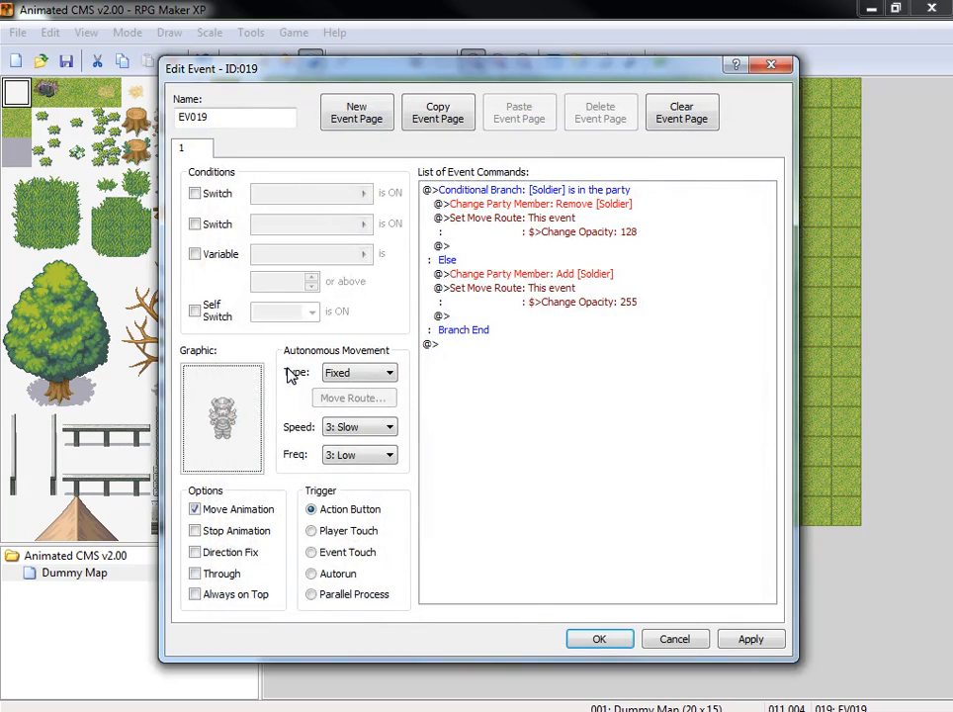
left_click(597, 640)
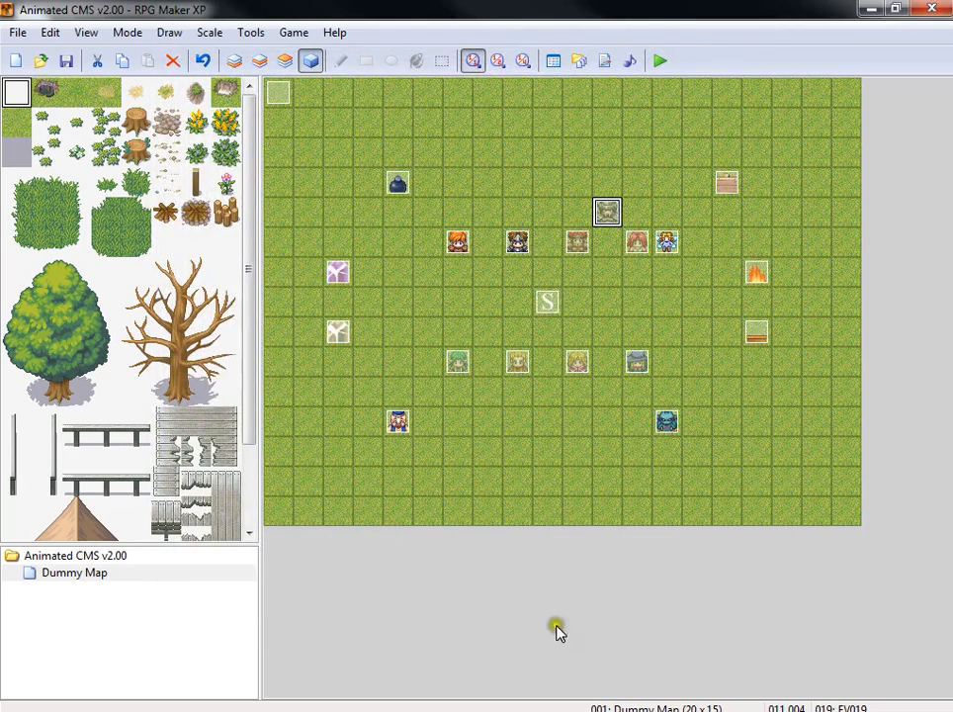
Step: Save the project and playtest a new game, opening the party menu to check the Soldier's images before closing the game
left_click(659, 63)
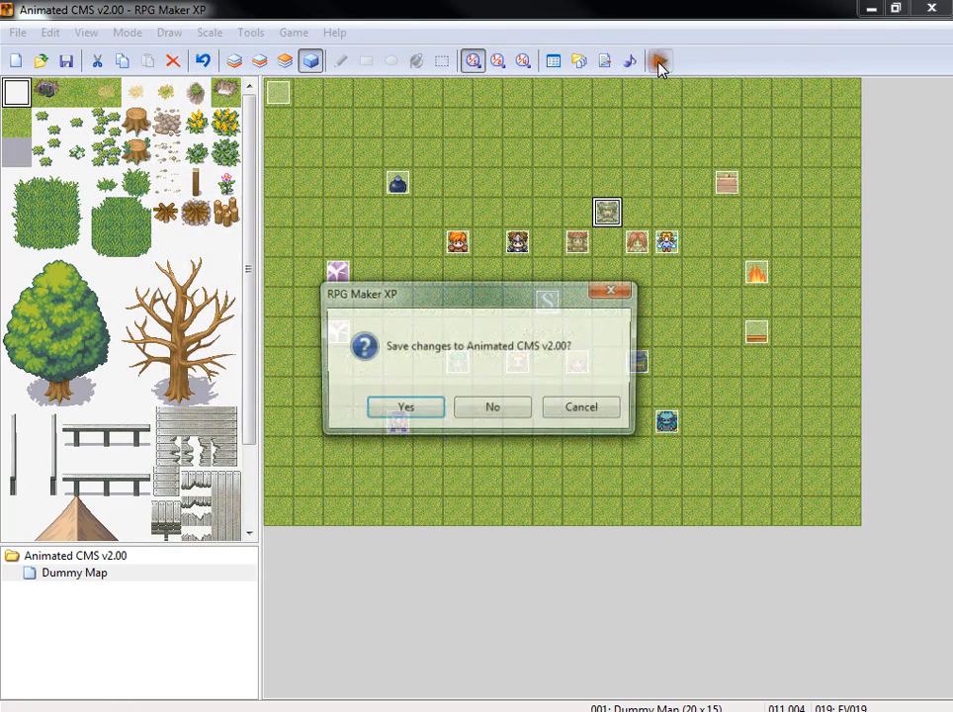
left_click(408, 409)
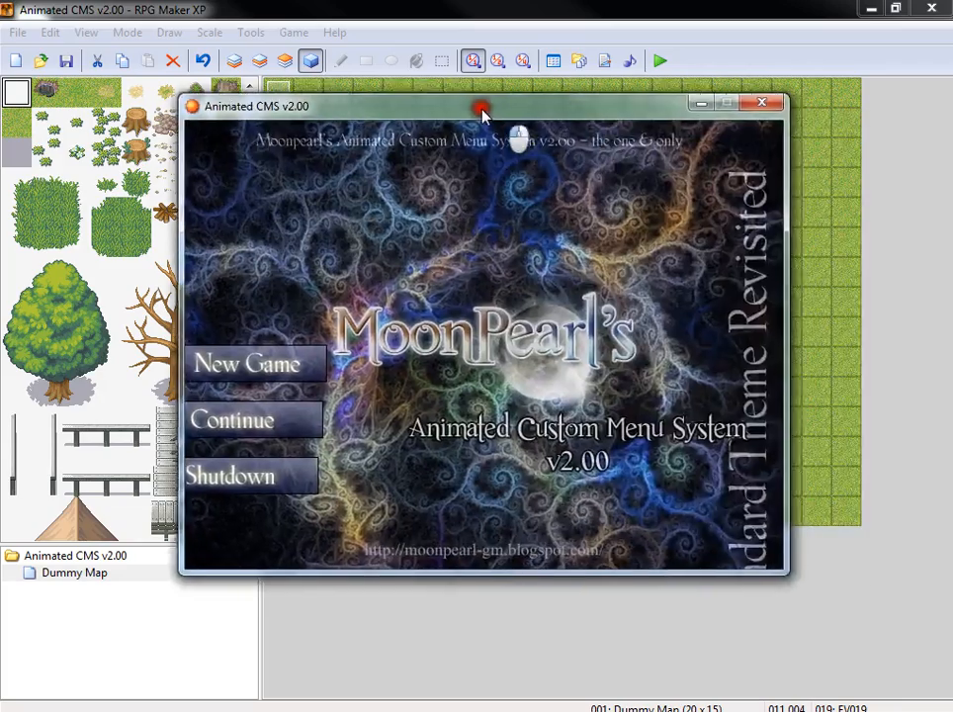
left_click_drag(483, 108, 461, 125)
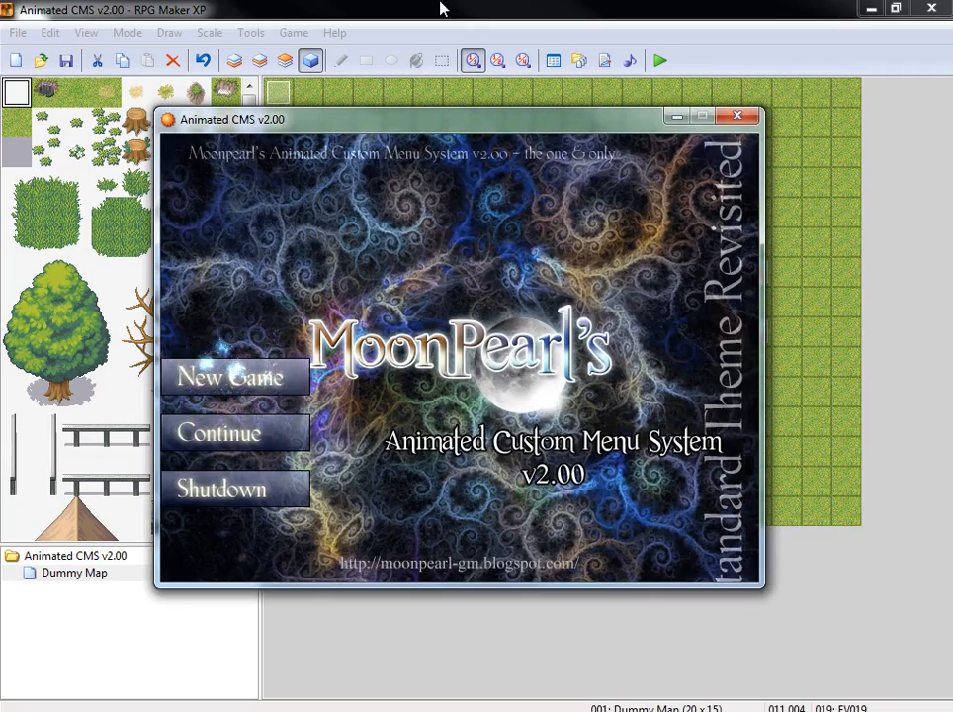
key("Return")
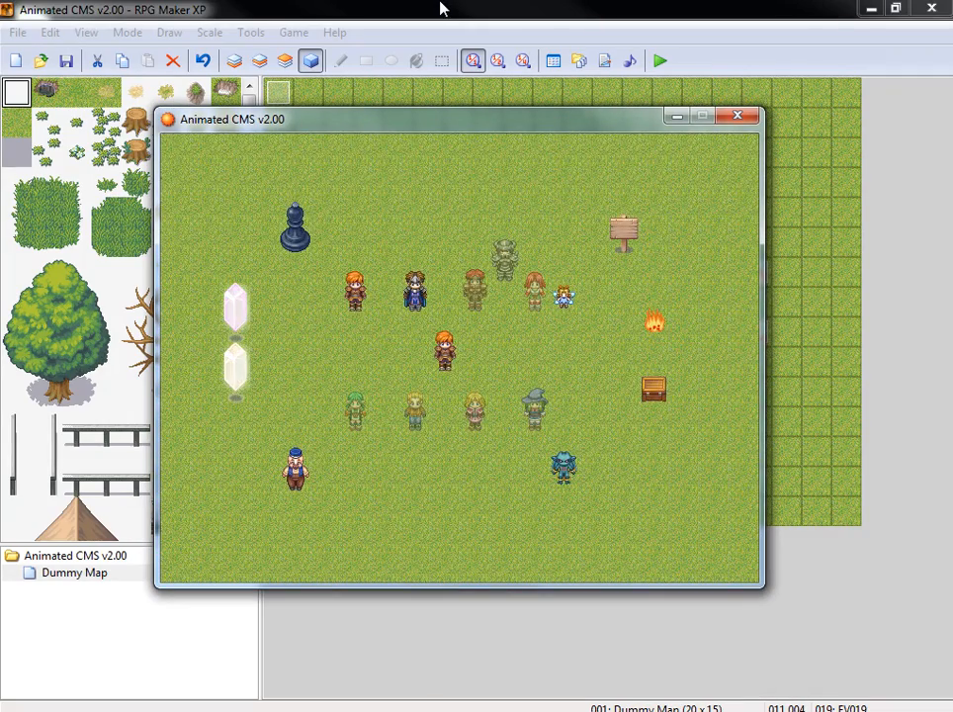
key("Escape")
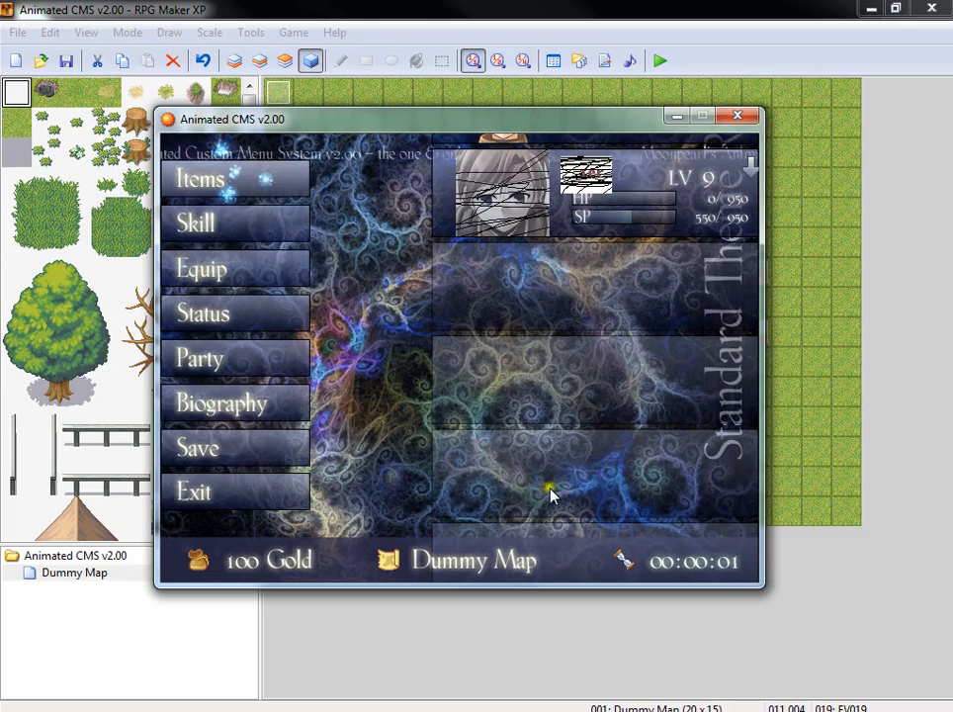
left_click(737, 117)
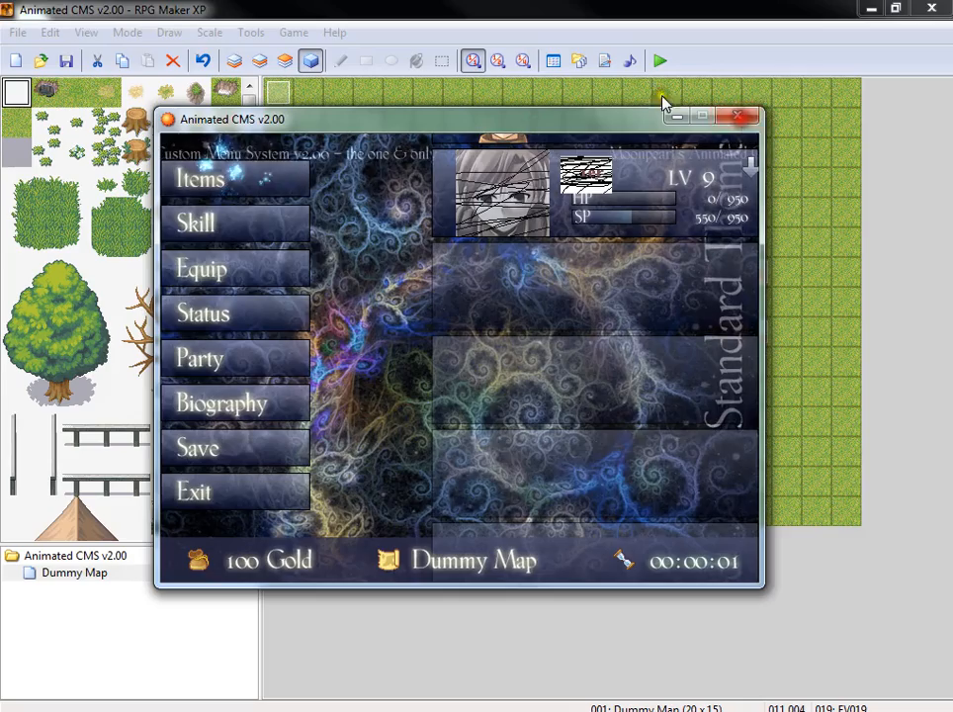
Step: Set MAX_CHARACTERS to 4 in the Constants-Project Settings script and accept the script changes
left_click(601, 62)
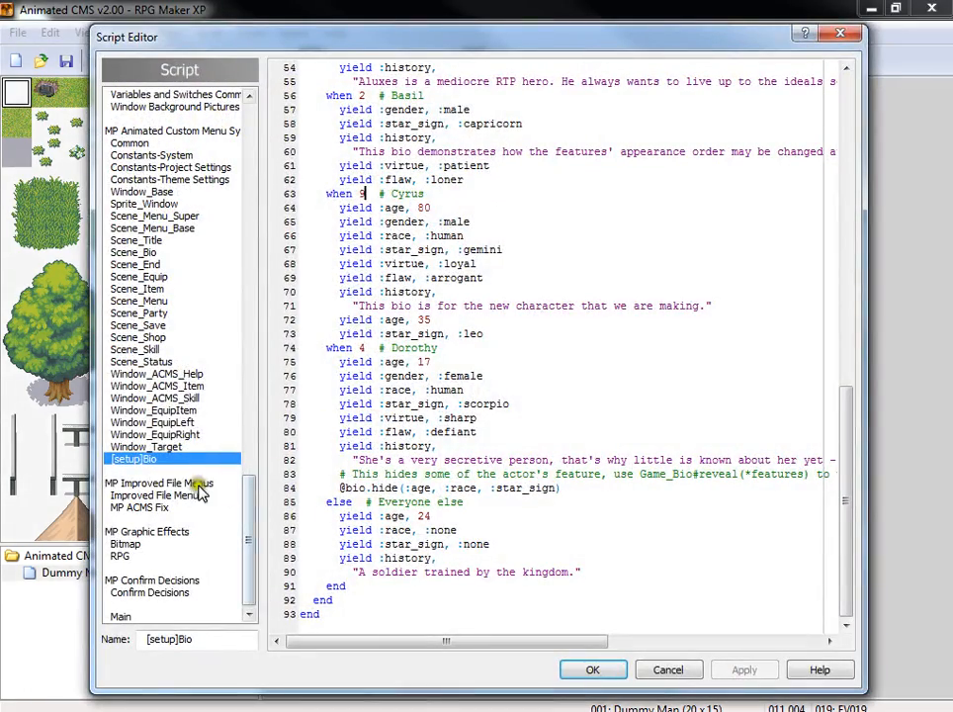
left_click(178, 180)
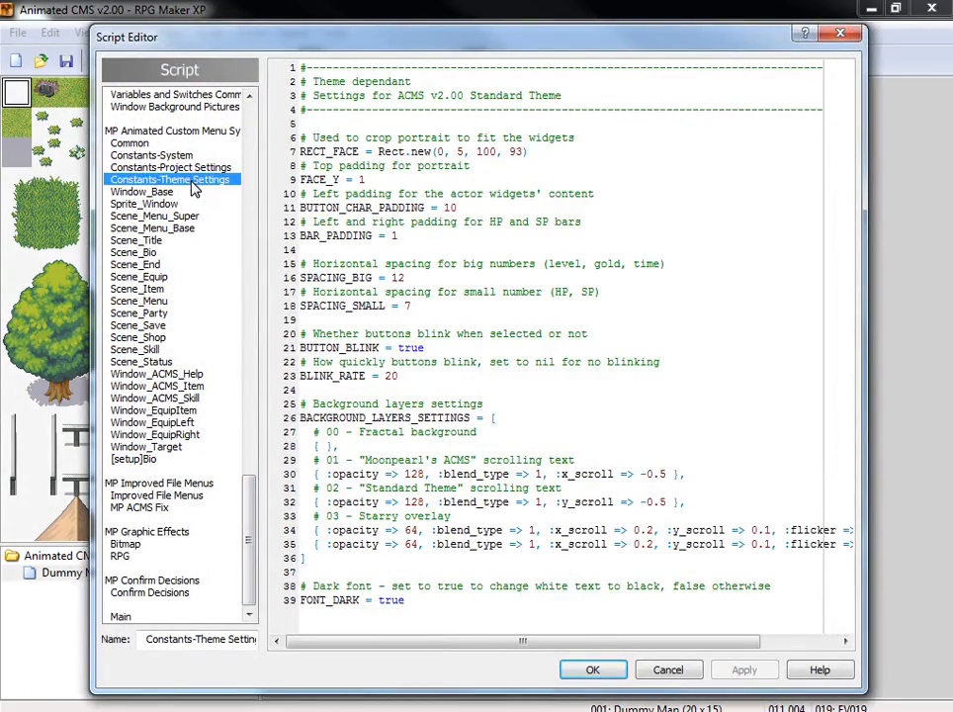
left_click(197, 168)
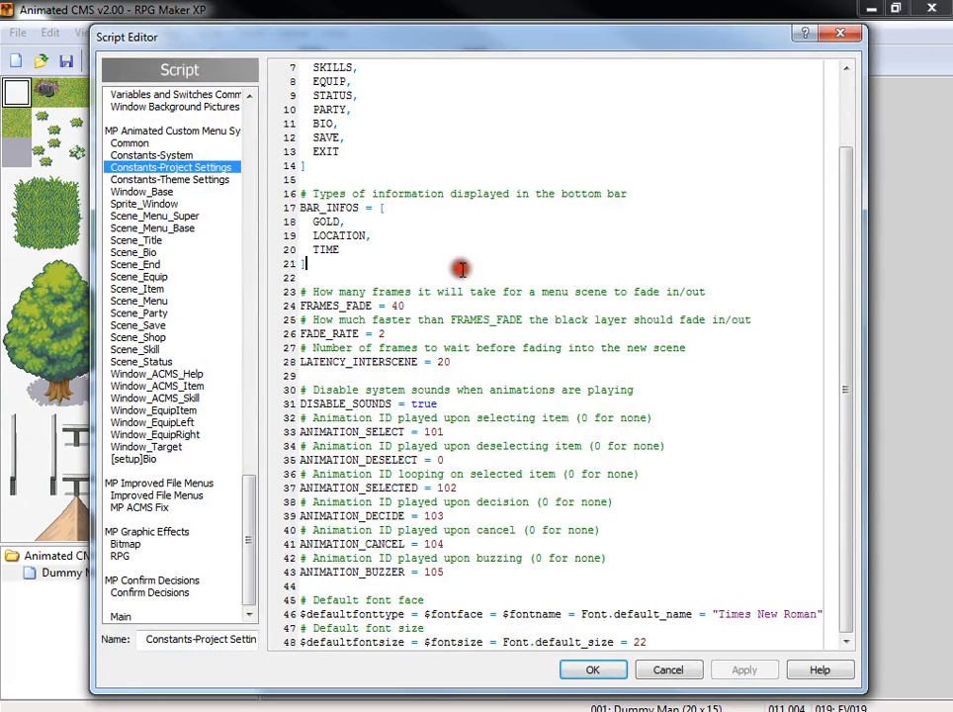
scroll(461, 269, "up", 2)
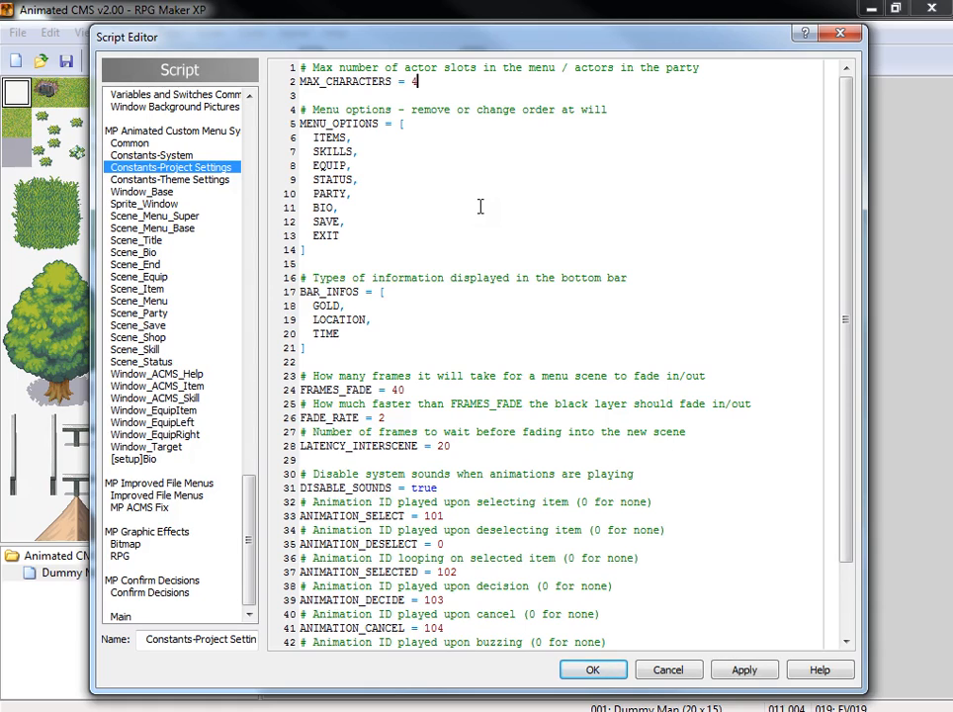
left_click(588, 670)
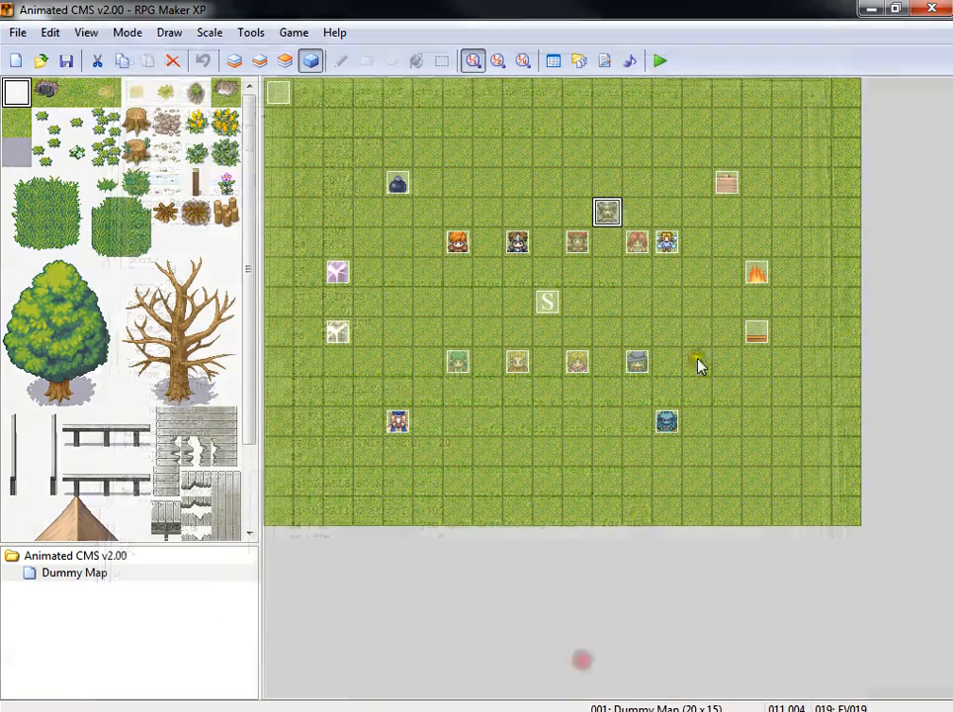
Step: Save the project and playtest a new game, opening the menu to check the party's actor slots
left_click(662, 62)
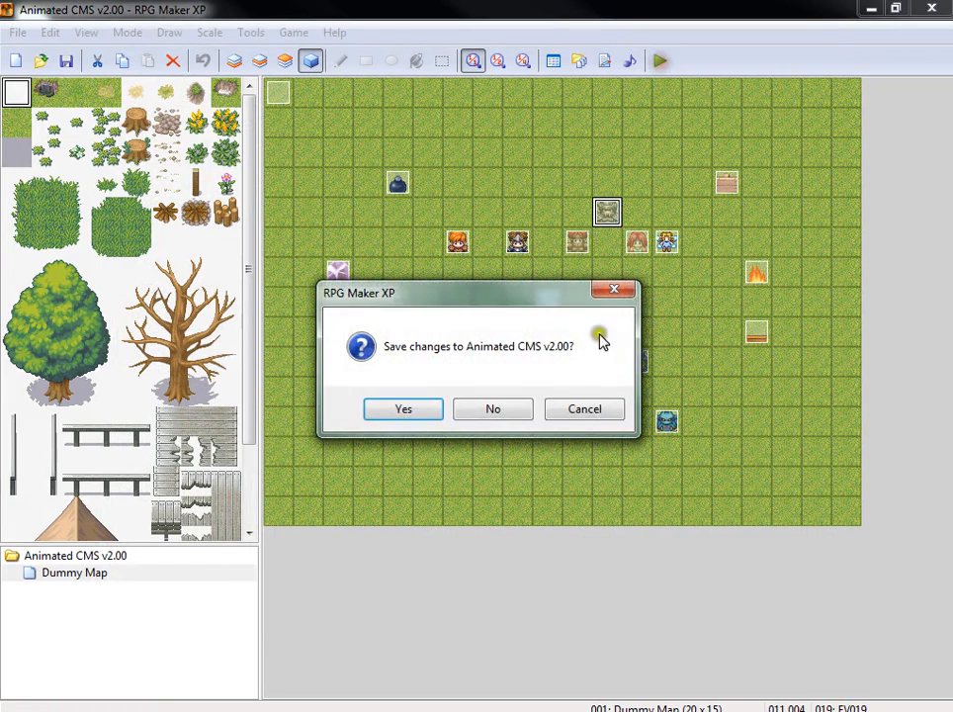
left_click(423, 413)
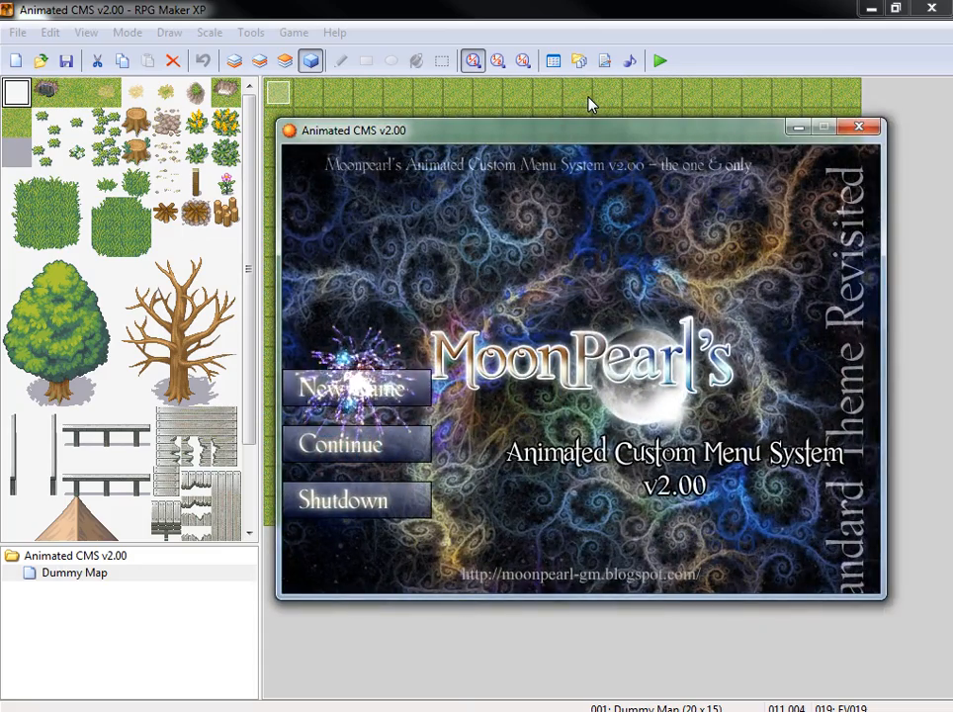
key("Return")
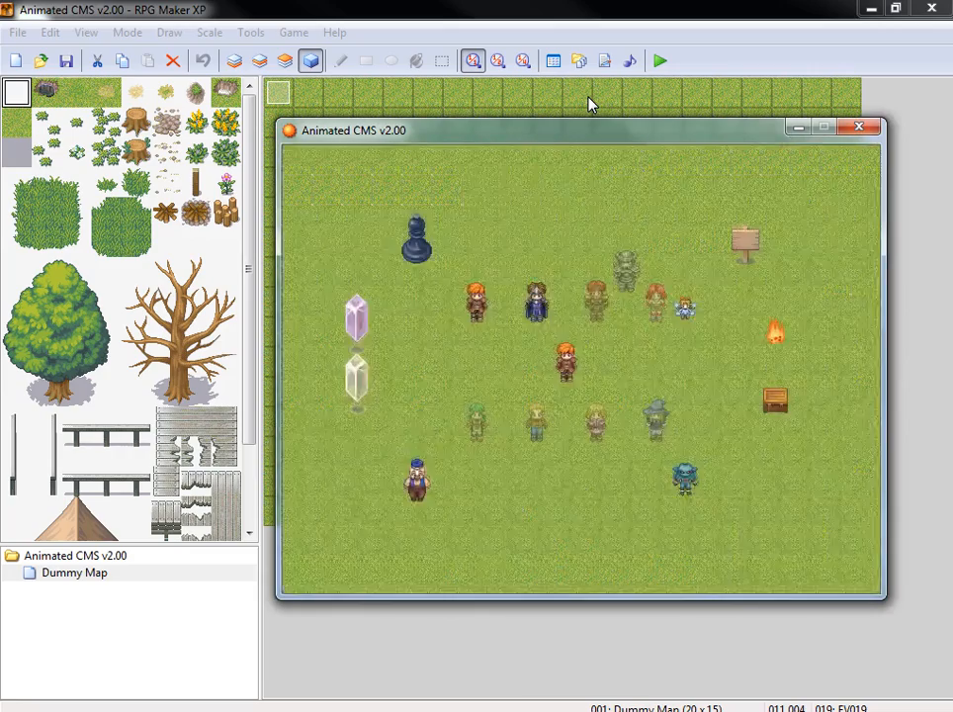
key("Escape")
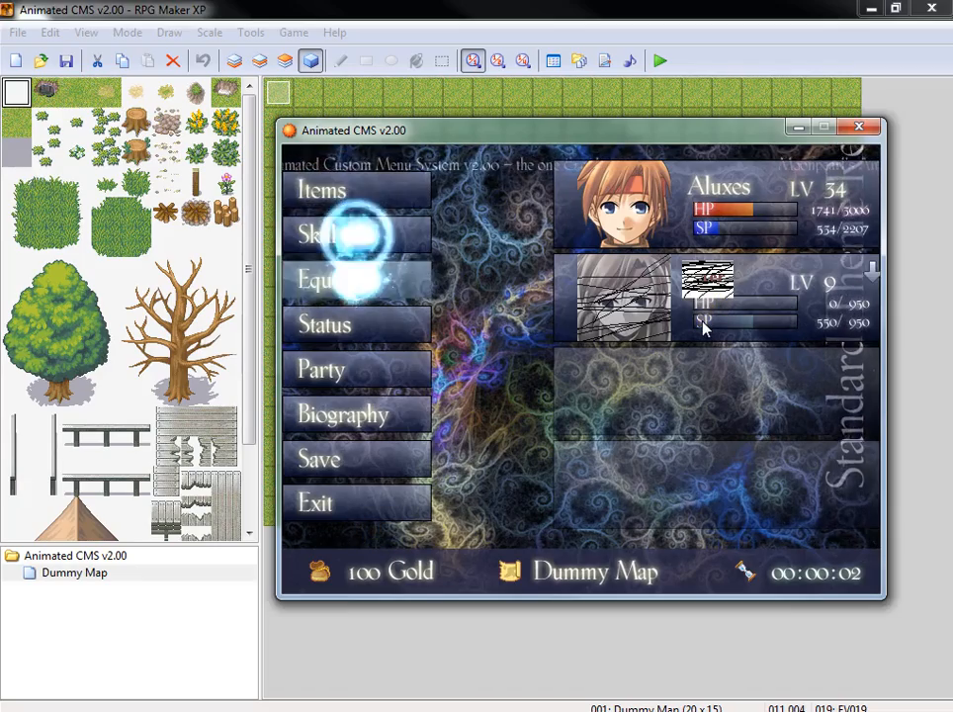
Step: View the Soldier's biography page in the playtest and return to the main menu
key("Return")
key("Down")
key("Return")
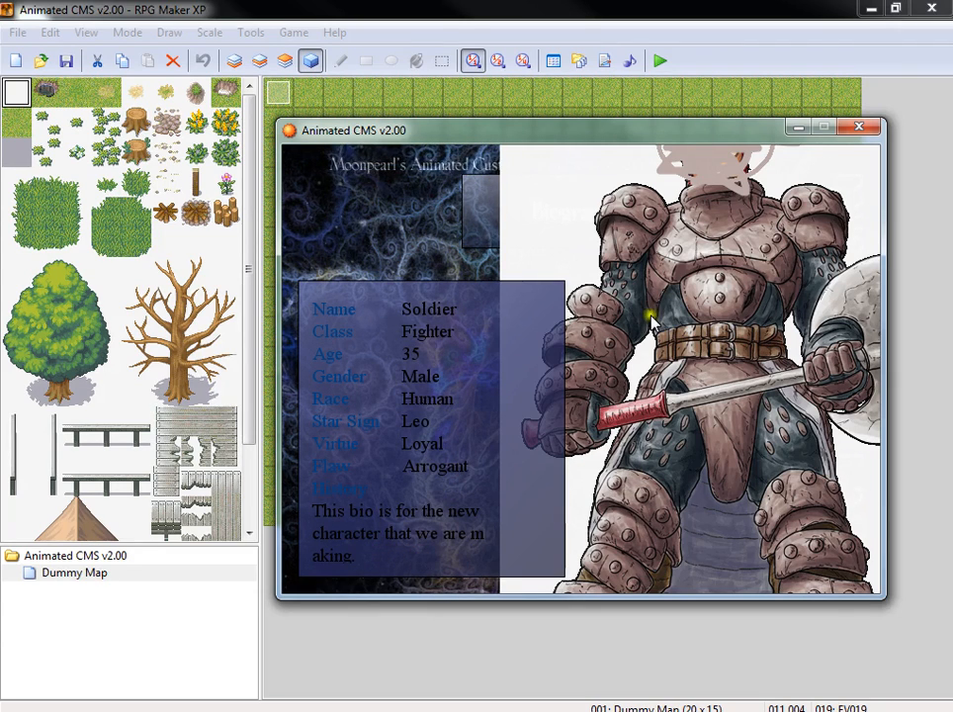
key("Escape")
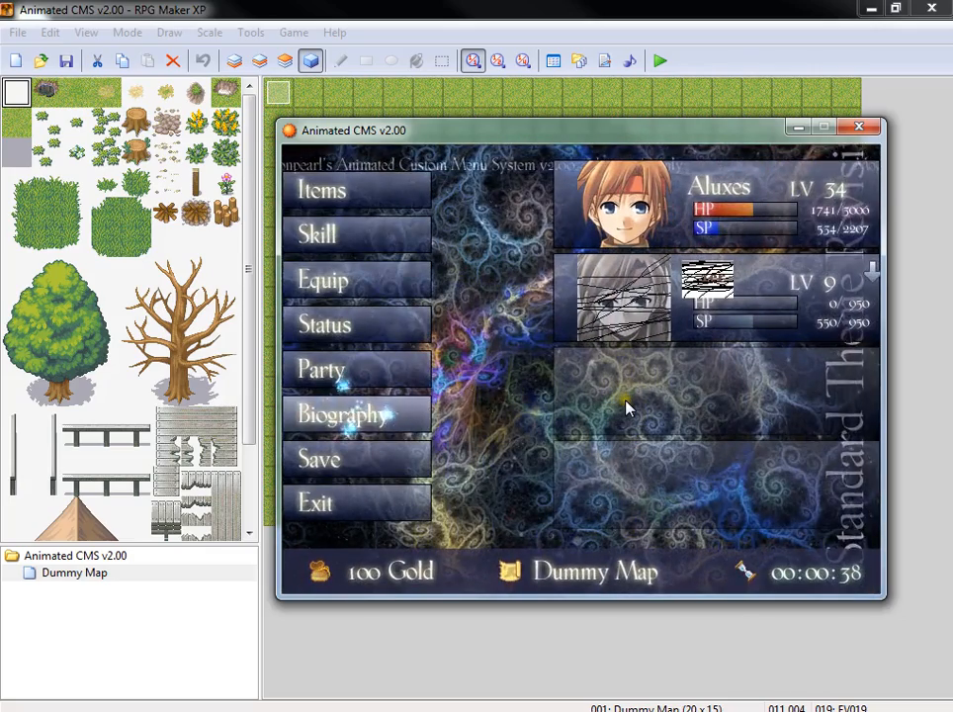
Step: View Aluxes's biography, including its history text, and return to the game
key("Return")
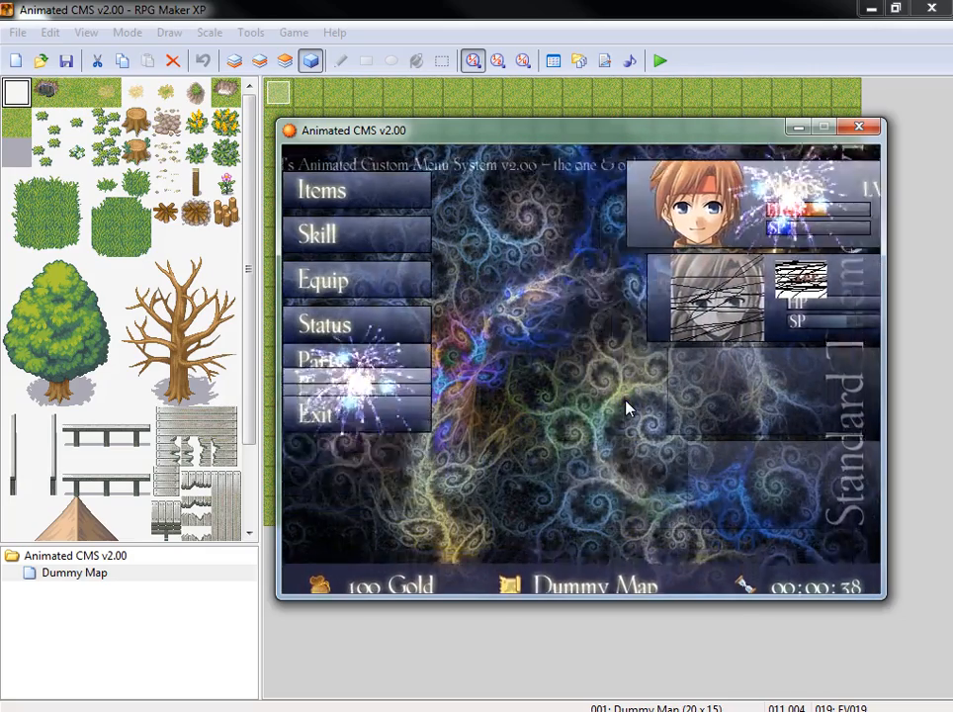
key("Down")
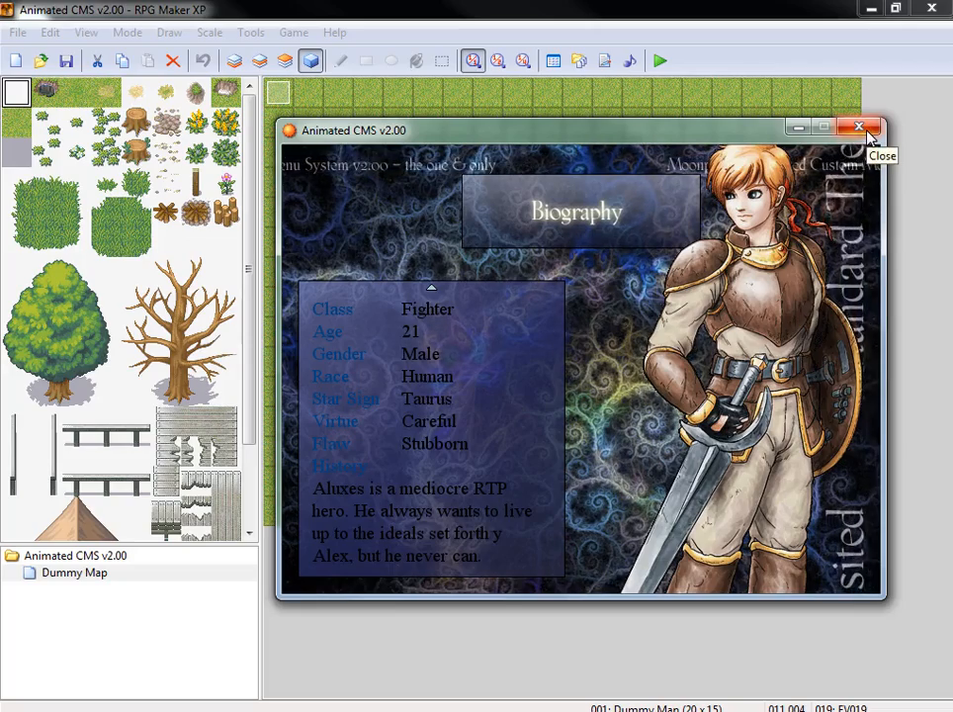
key("Escape")
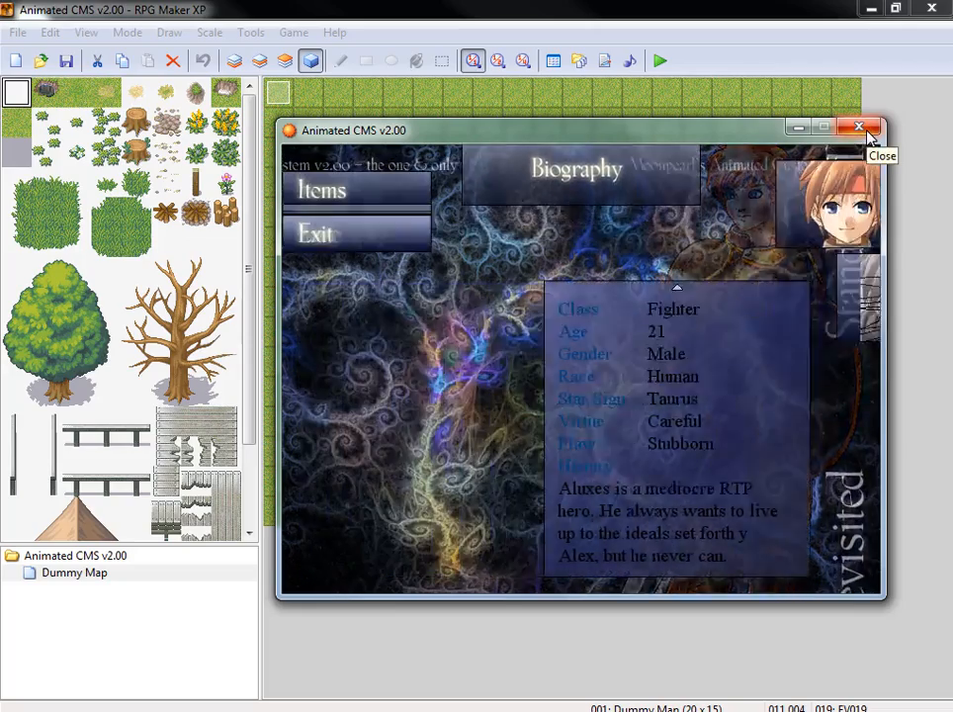
key("Return")
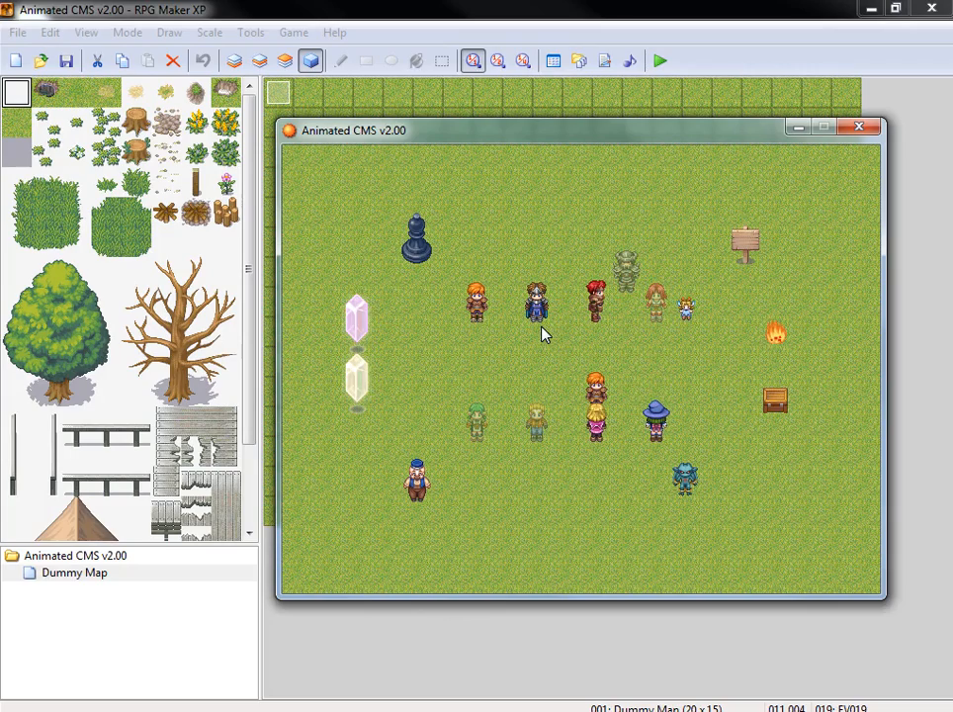
Step: Check the recruited party in the menu, then walk up to the Soldier event and interact with it to recruit the Soldier
key("Escape")
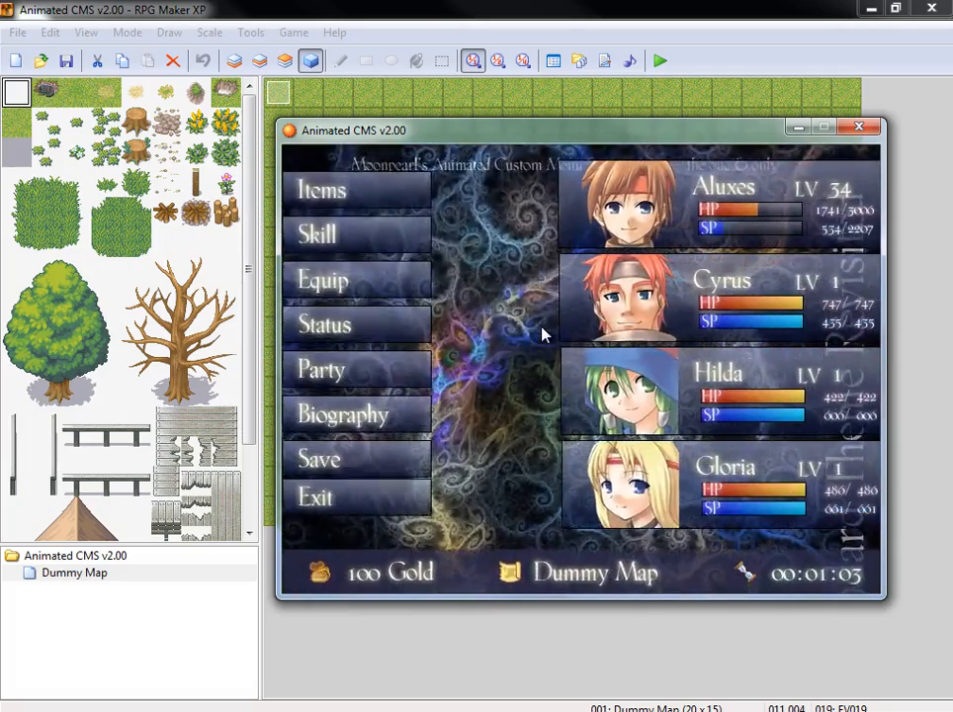
key("Escape")
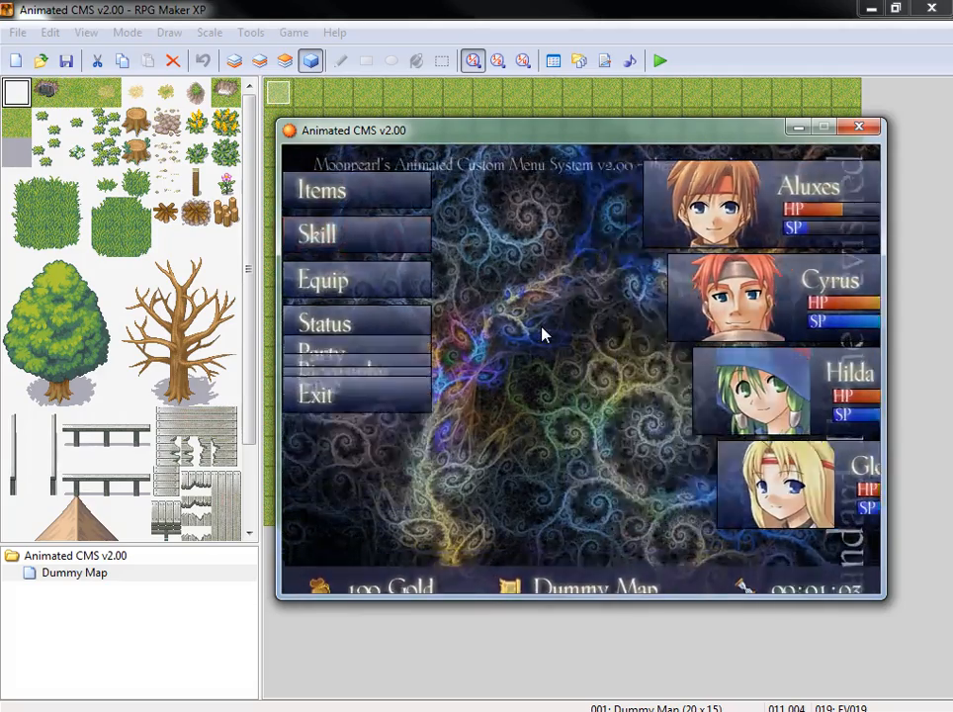
key("Right")
key("Right")
key("Up")
key("Left")
key("Up")
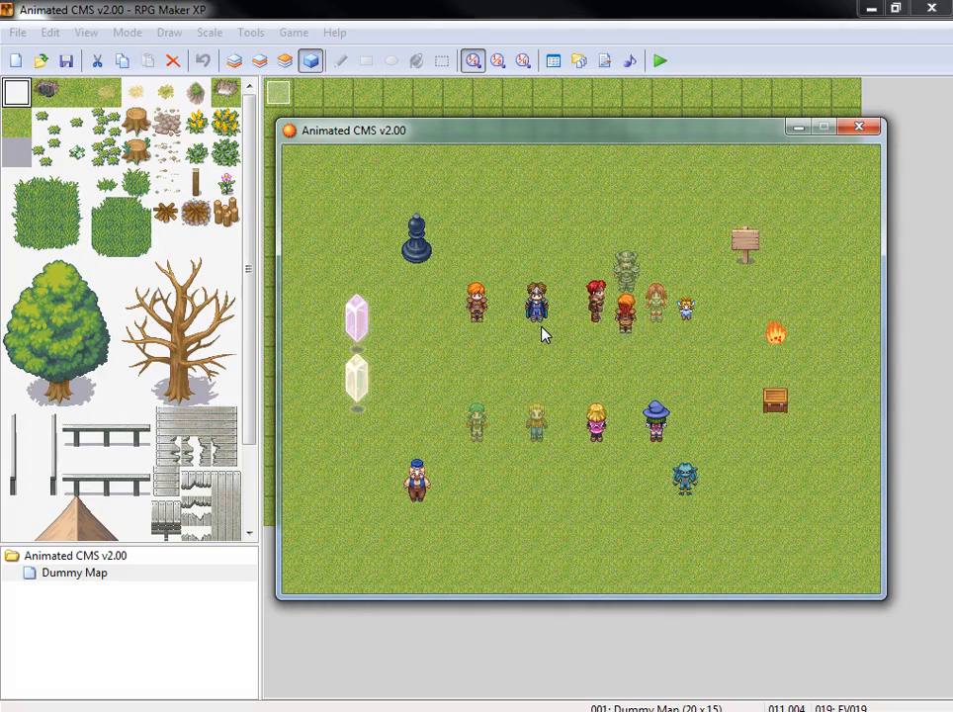
key("Return")
Step: Swap Hilda with the reserve Soldier on the Party screen and return to the main menu
key("Escape")
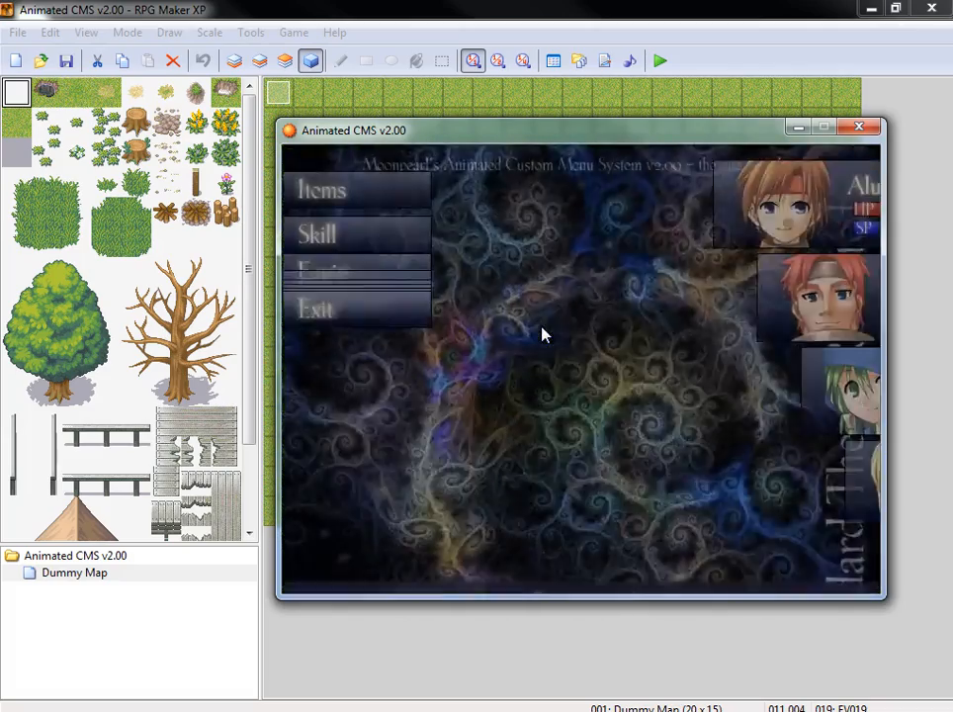
key("Down")
key("Down")
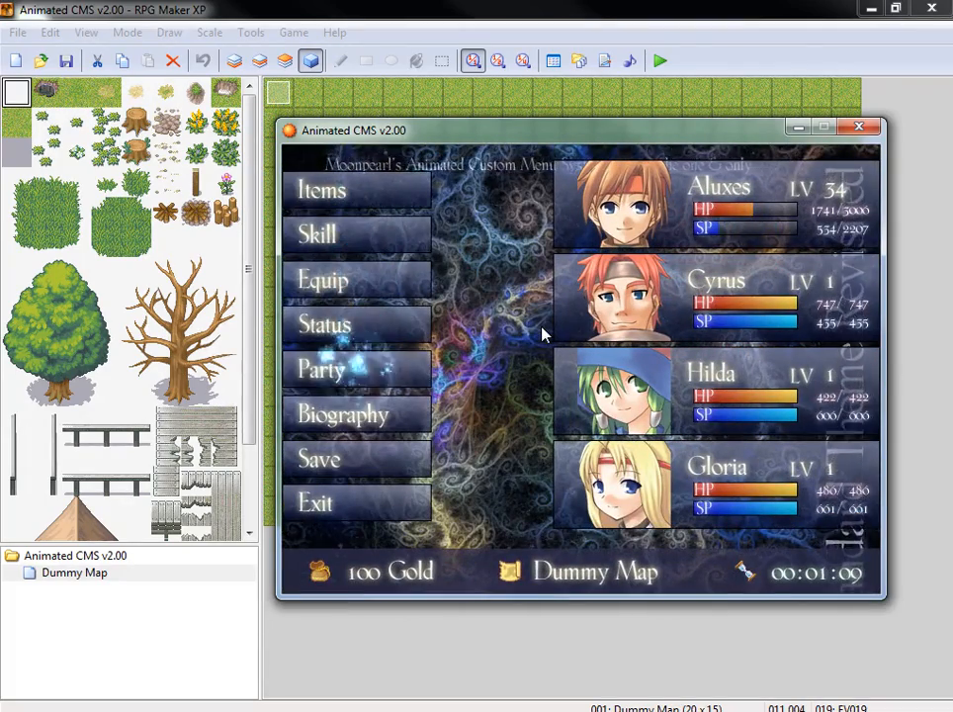
key("Down")
key("Return")
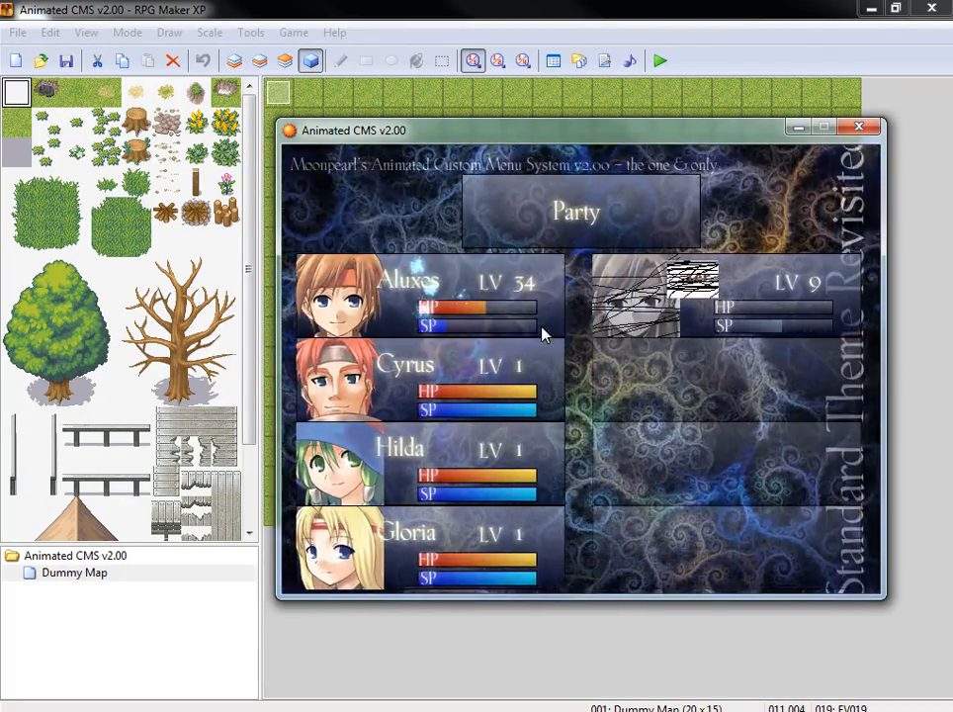
key("Return")
key("Right")
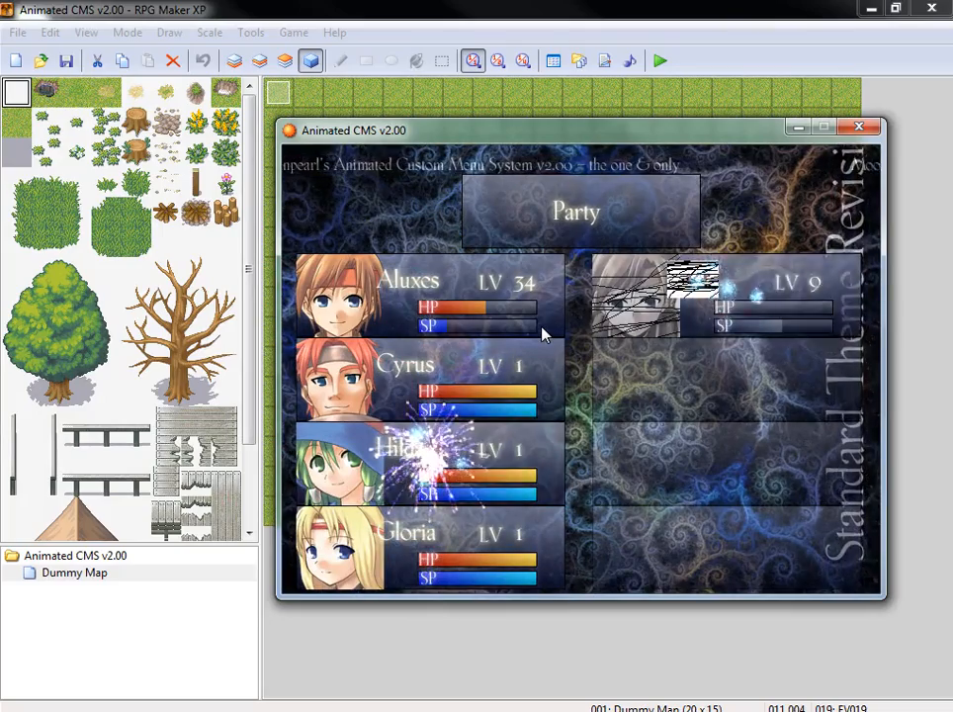
key("Return")
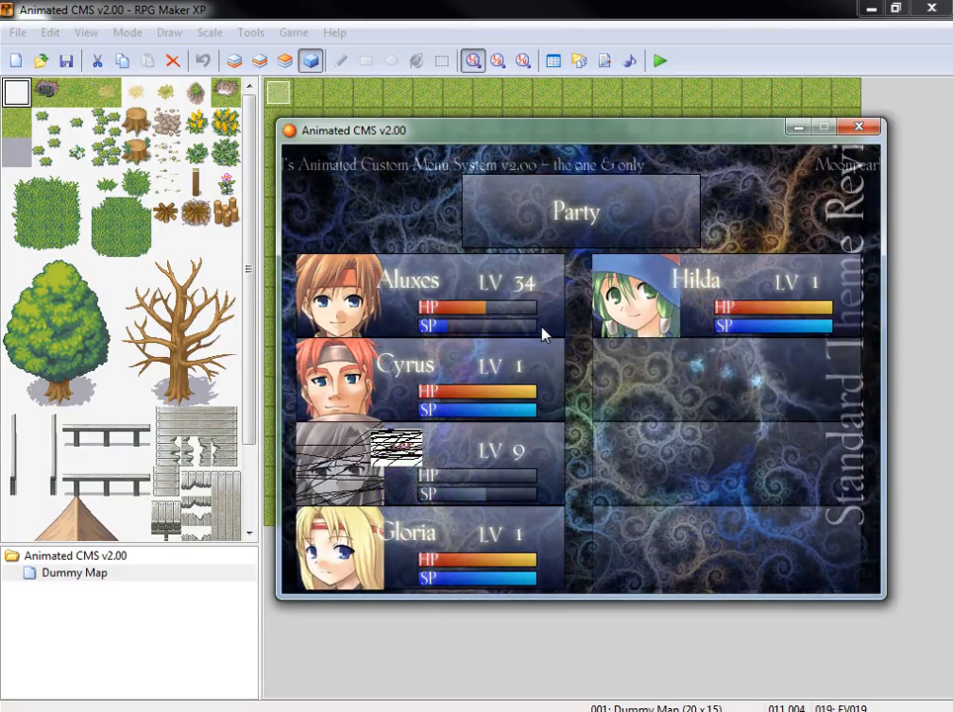
key("Down")
key("Escape")
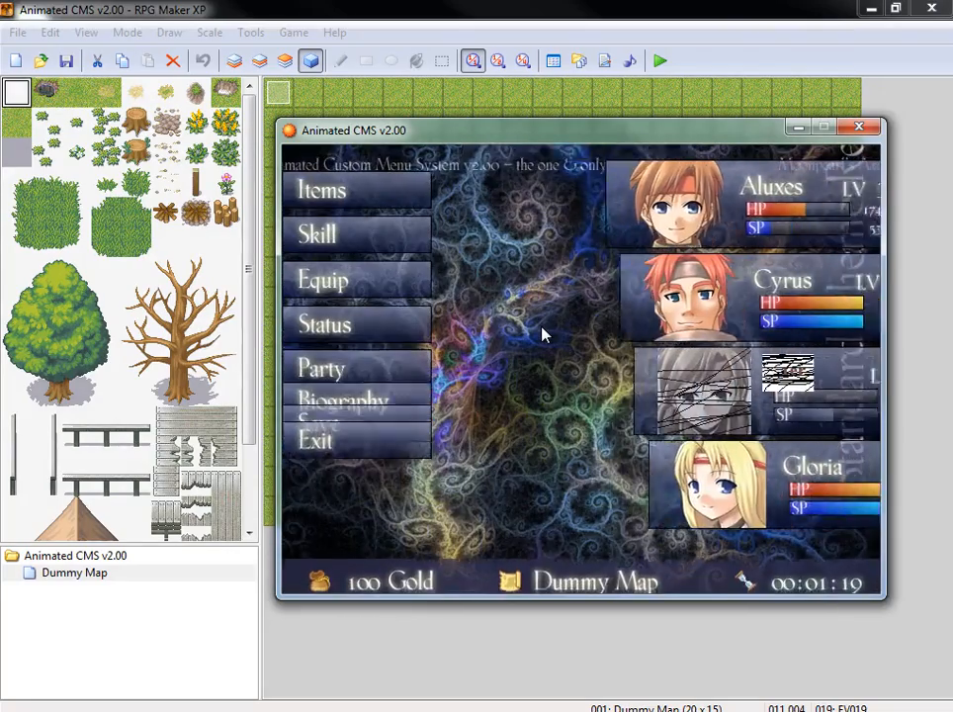
Step: Return to the map, start a battle to check the Soldier's appearance in it, and close the playtest
key("Escape")
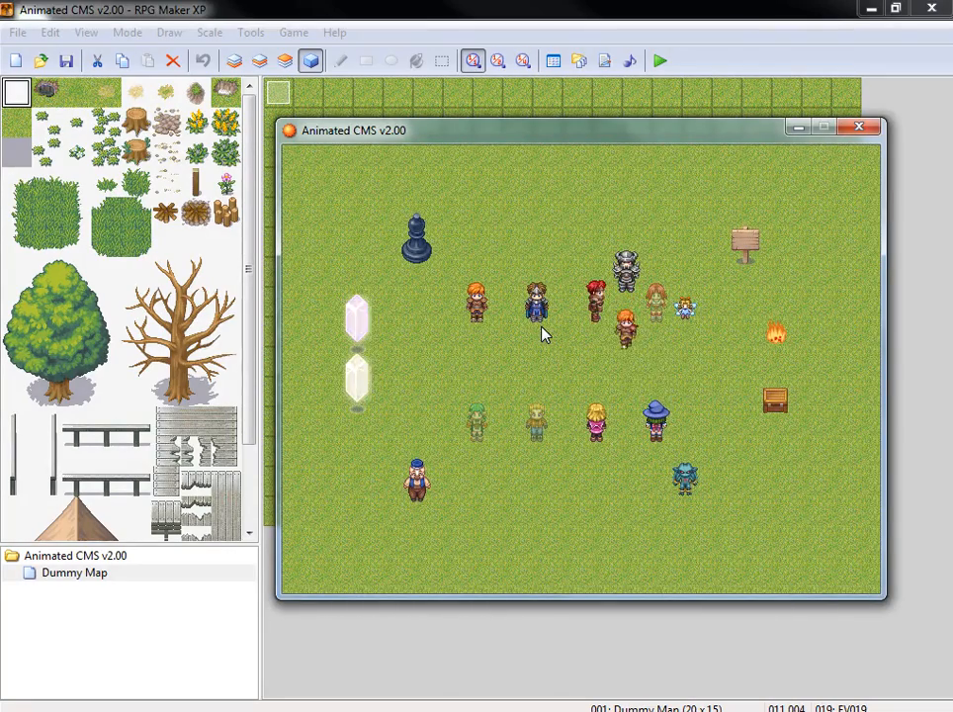
key("Down")
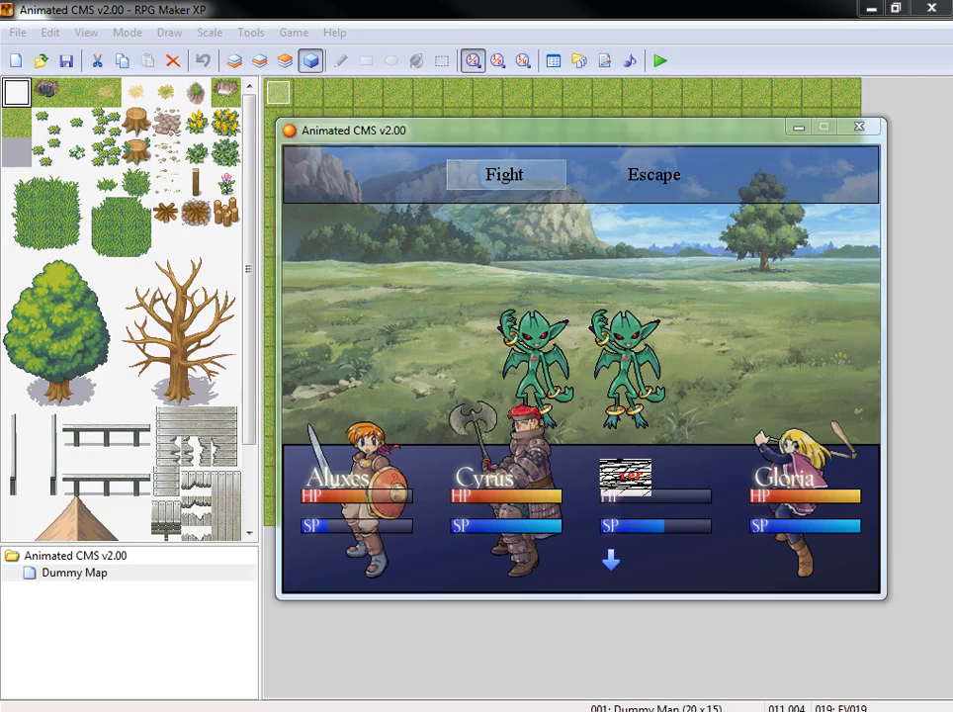
key("alt+F4")
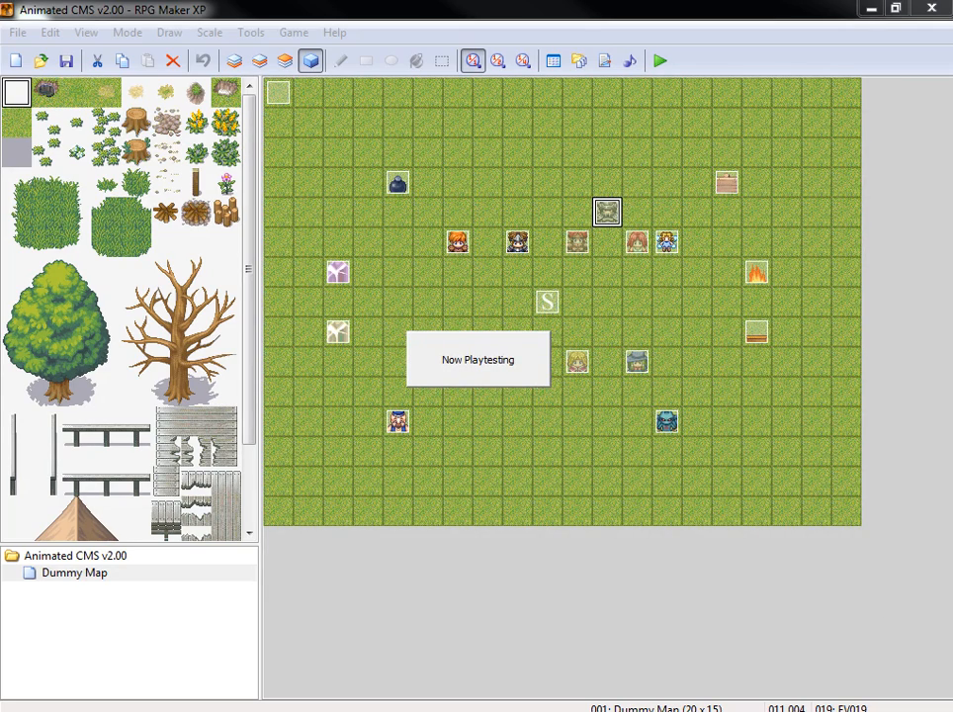